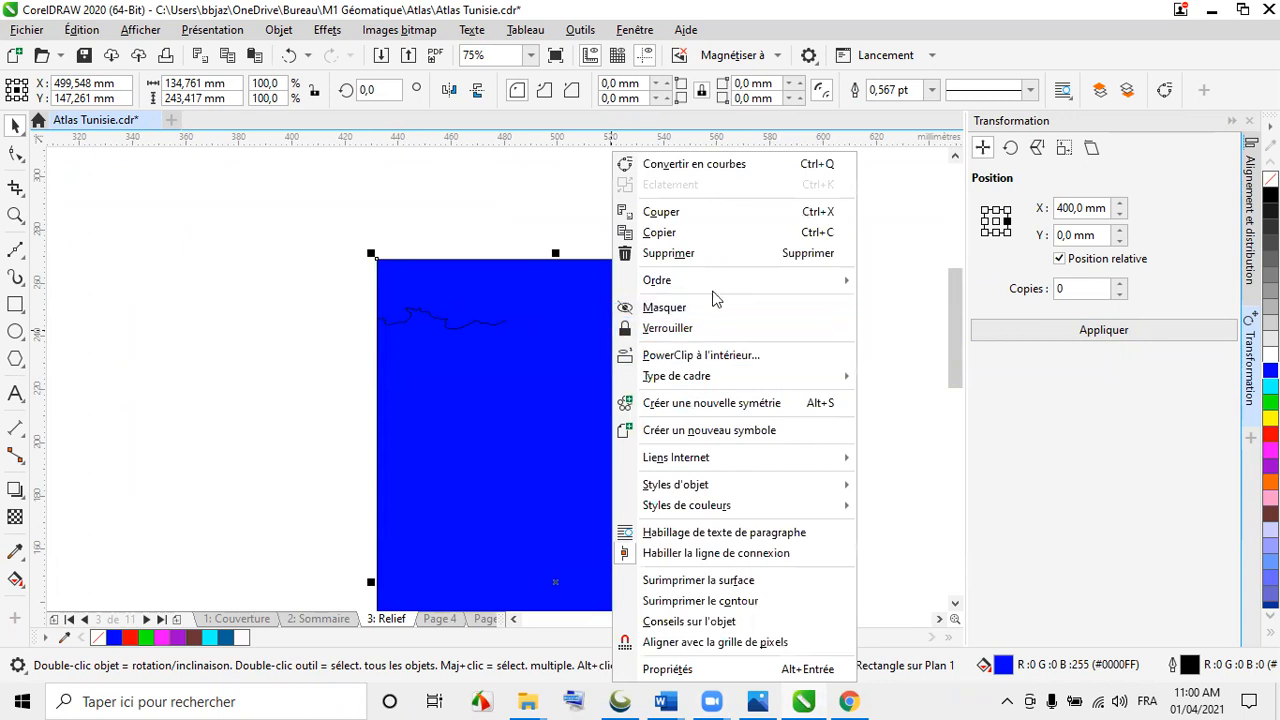
- Send the blue rectangle behind the map outlines and fill the grouped Tunisia map with yellow
{"action": "left_click", "coordinate": [920, 329]}
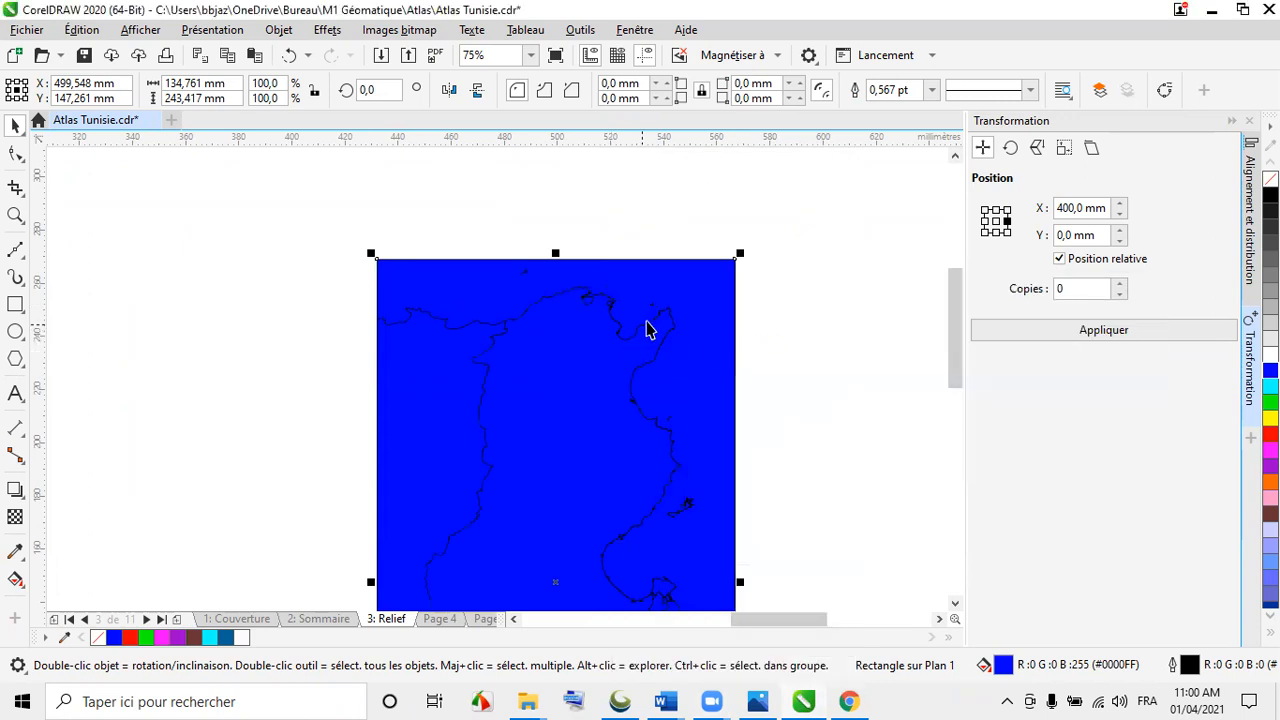
{"action": "left_click", "coordinate": [668, 337]}
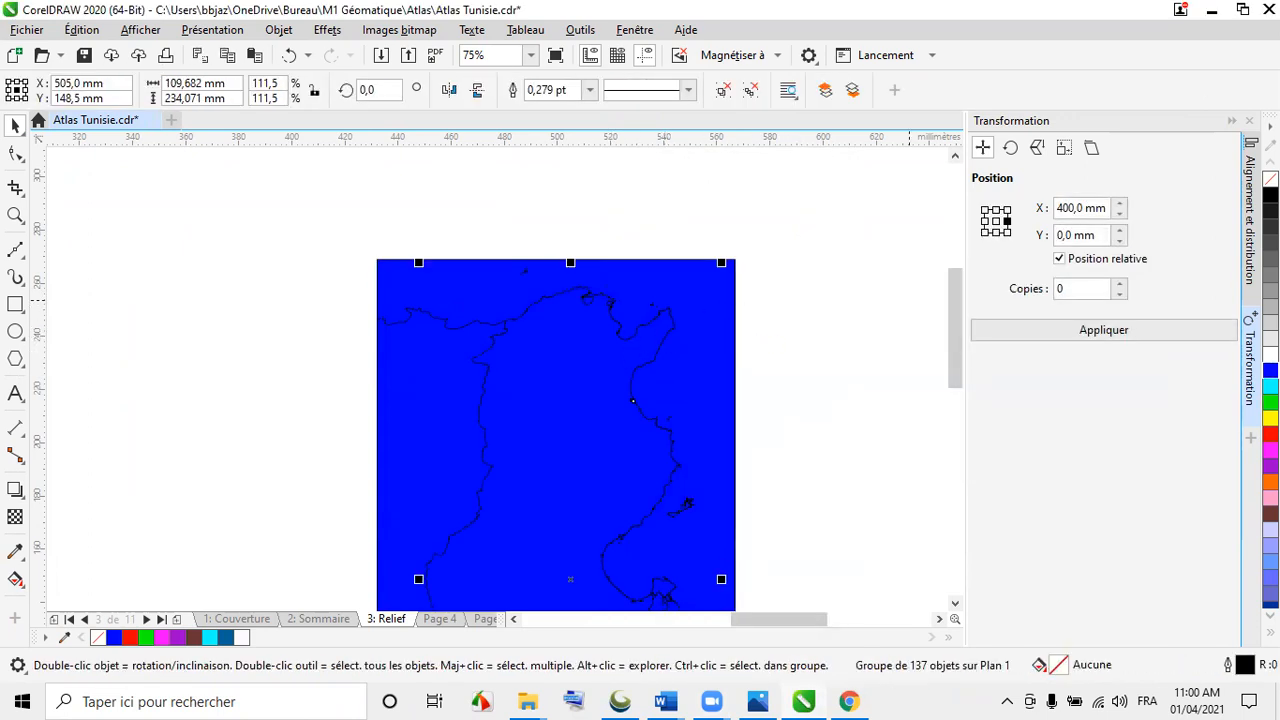
{"action": "left_click", "coordinate": [1270, 418]}
{"action": "scroll", "coordinate": [550, 250], "scroll_direction": "down", "scroll_amount": 2}
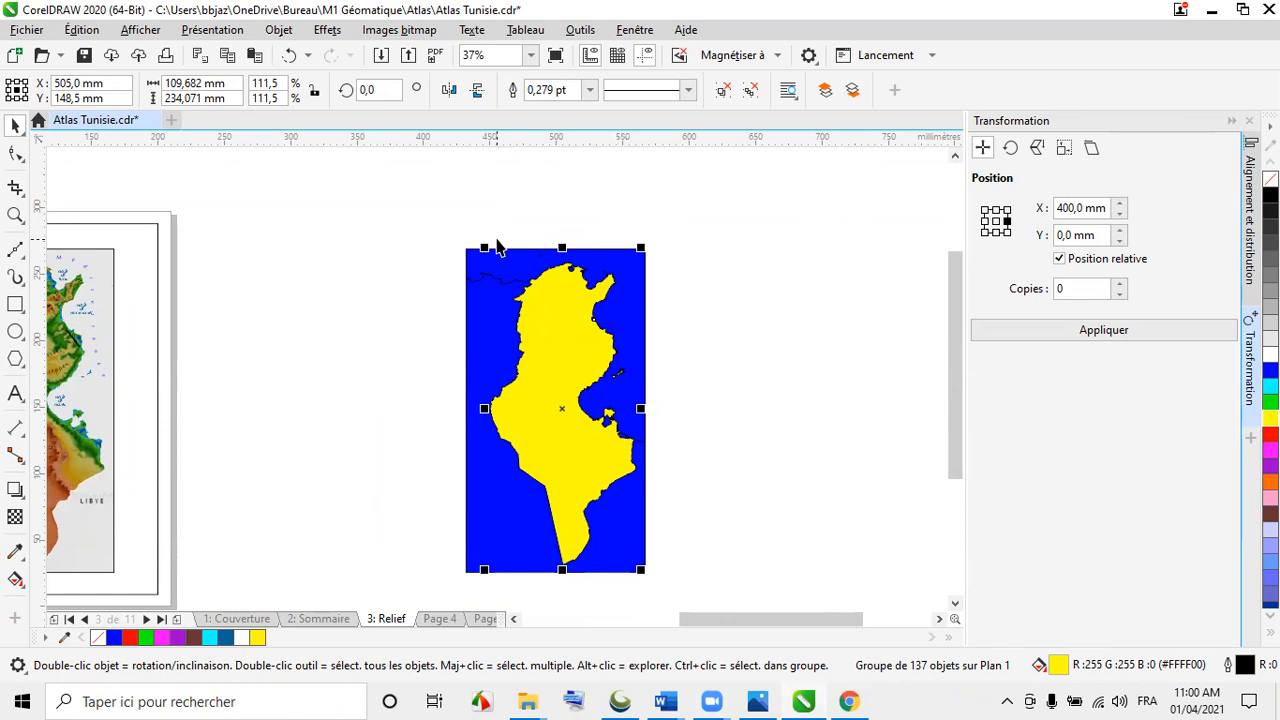
{"action": "scroll", "coordinate": [508, 268], "scroll_direction": "up", "scroll_amount": 2}
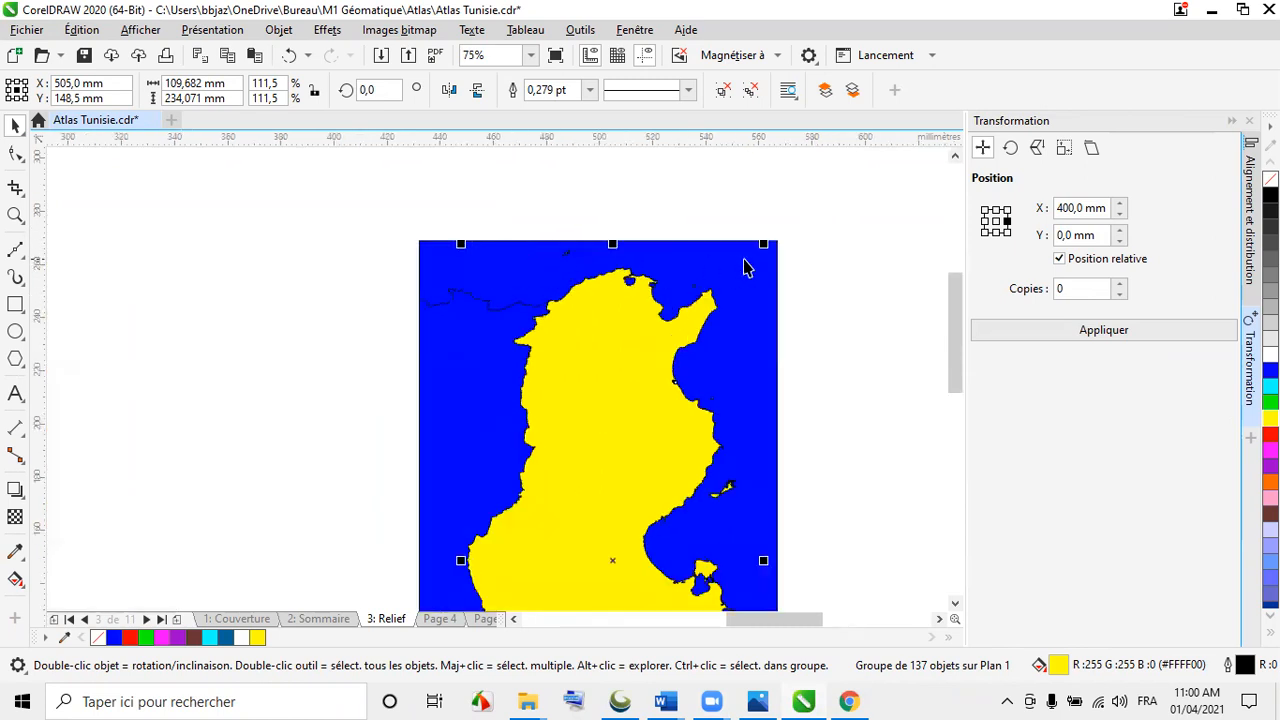
- Examine the junction where the northwestern border line meets the yellow Tunisia outline
{"action": "left_click", "coordinate": [847, 302]}
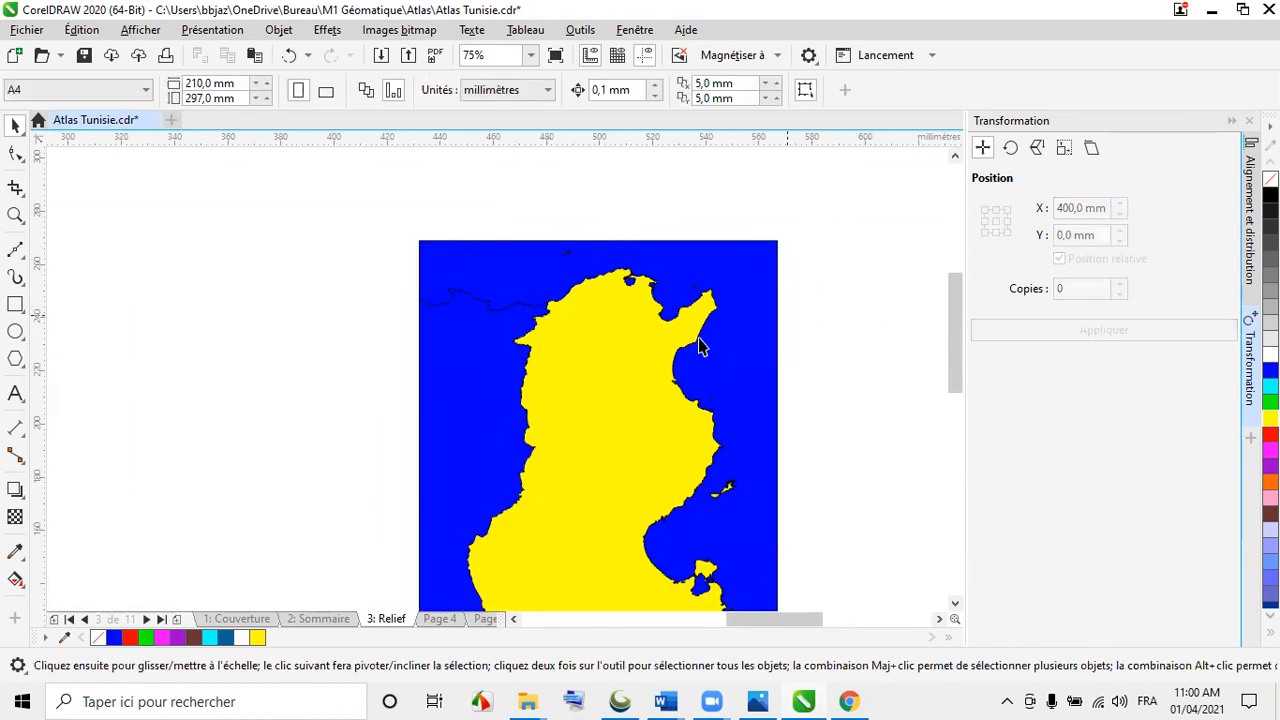
{"action": "left_click", "coordinate": [570, 315]}
{"action": "scroll", "coordinate": [557, 297], "scroll_direction": "up", "scroll_amount": 4}
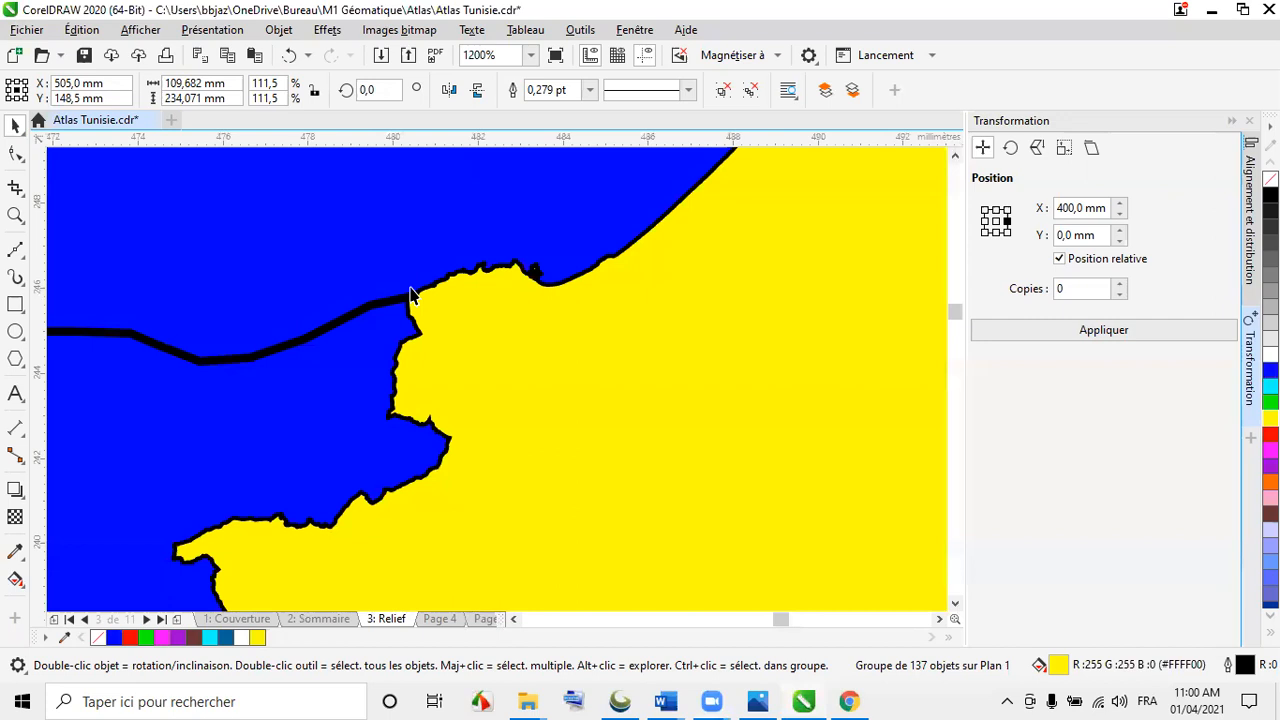
{"action": "scroll", "coordinate": [610, 334], "scroll_direction": "down", "scroll_amount": 2}
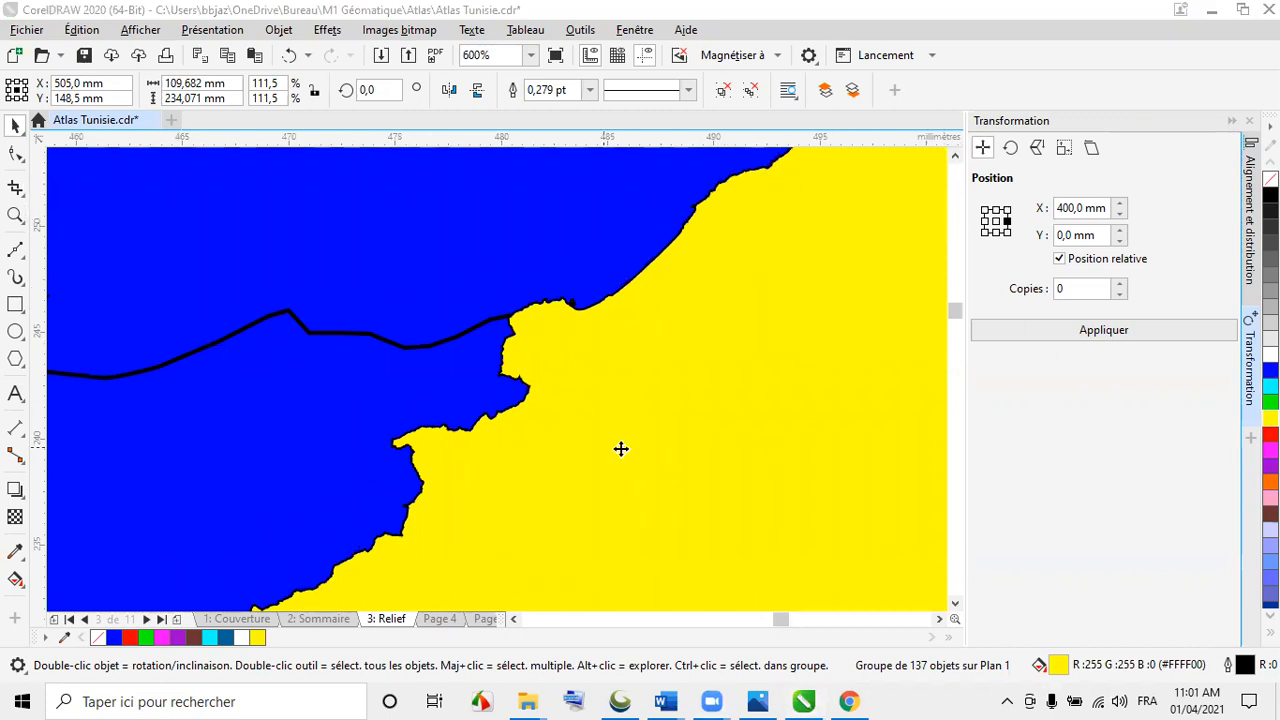
{"action": "left_click", "coordinate": [613, 372]}
{"action": "scroll", "coordinate": [545, 336], "scroll_direction": "down", "scroll_amount": 1}
{"action": "scroll", "coordinate": [545, 336], "scroll_direction": "down", "scroll_amount": 2}
- Ungroup the yellow Tunisia map into its individual objects and clear the selection
{"action": "left_click", "coordinate": [863, 346]}
{"action": "left_click", "coordinate": [623, 308]}
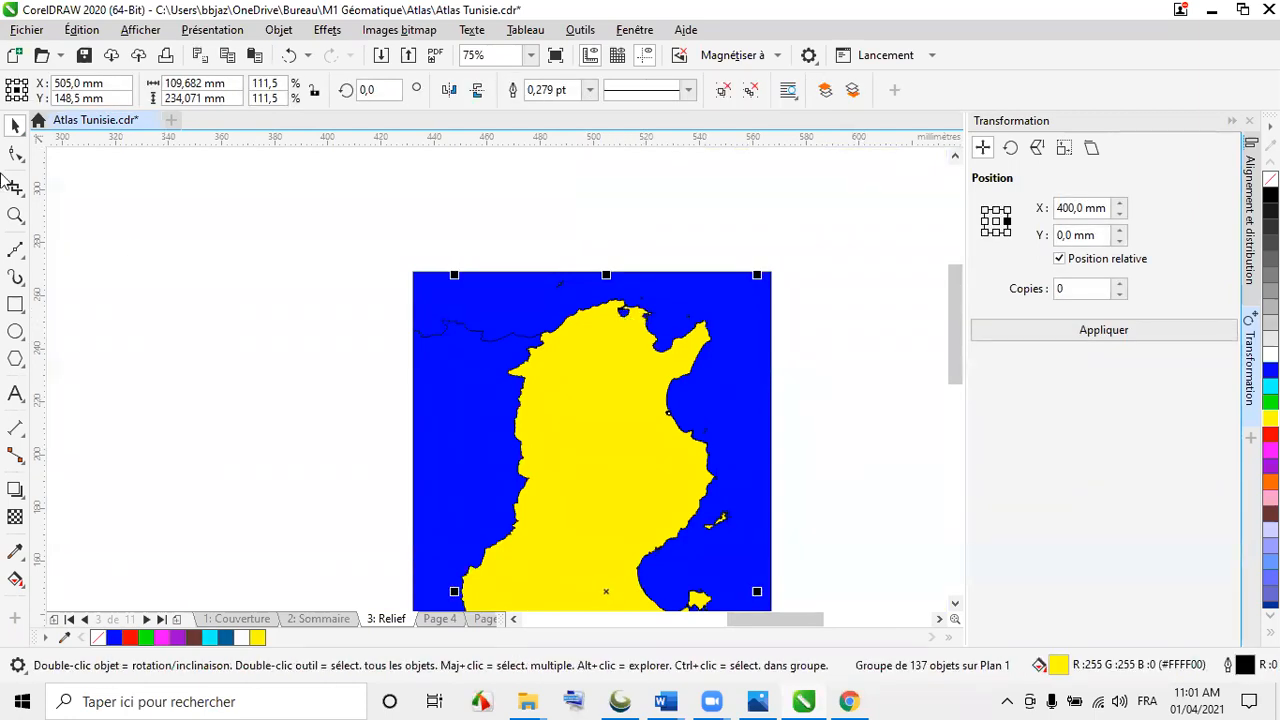
{"action": "left_click", "coordinate": [724, 91]}
{"action": "scroll", "coordinate": [594, 340], "scroll_direction": "up", "scroll_amount": 2}
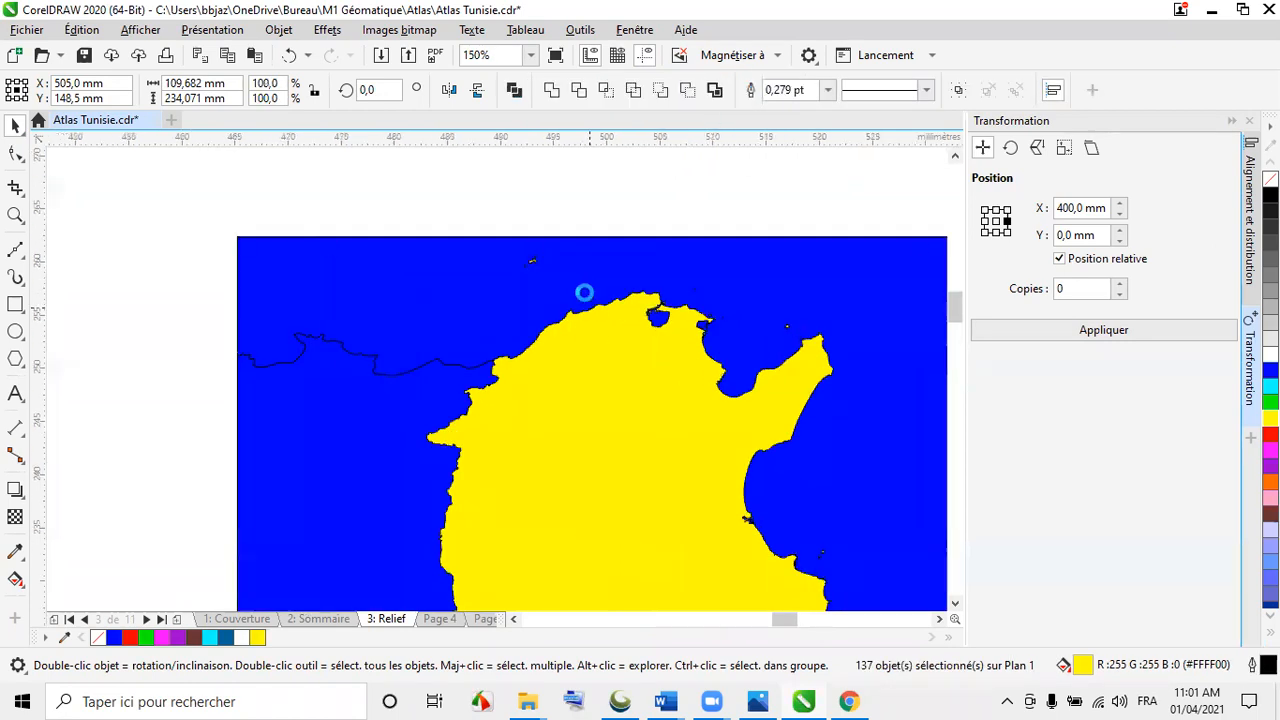
{"action": "scroll", "coordinate": [725, 305], "scroll_direction": "down", "scroll_amount": 1}
{"action": "left_click", "coordinate": [652, 205]}
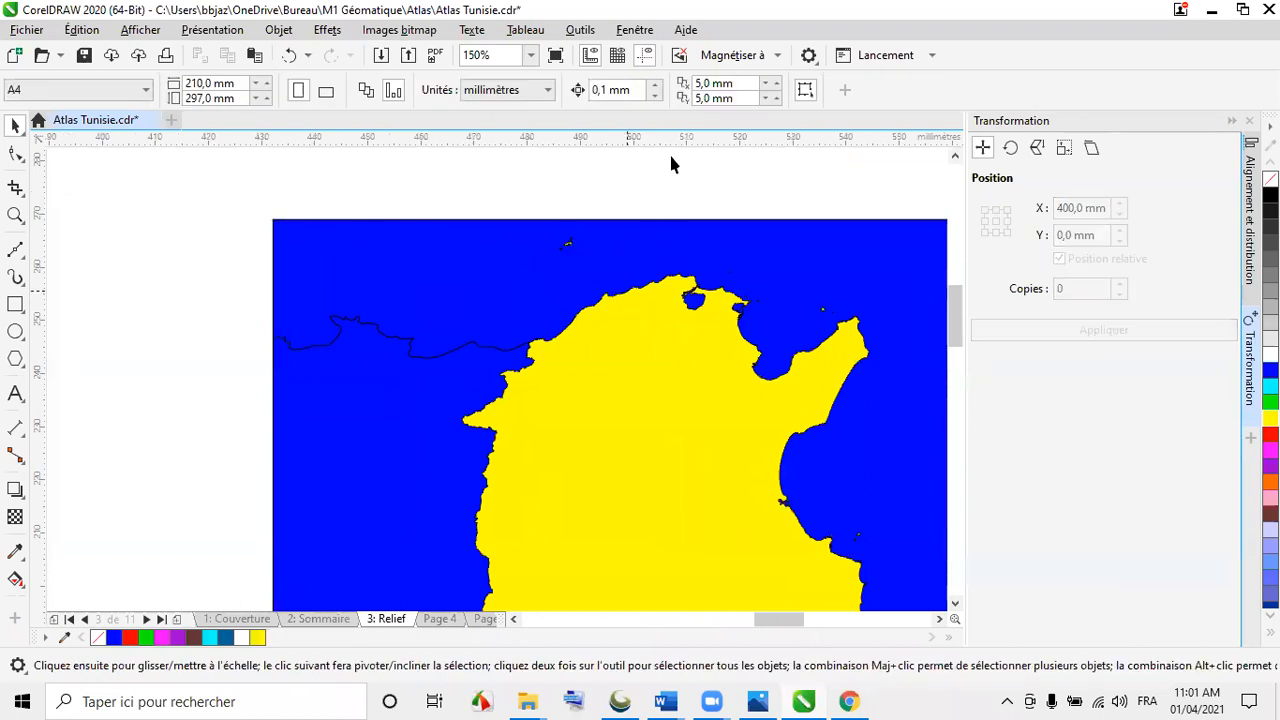
- Break the mainland Tunisia curve at the node where the northwestern border line meets the coast
{"action": "left_click", "coordinate": [629, 292]}
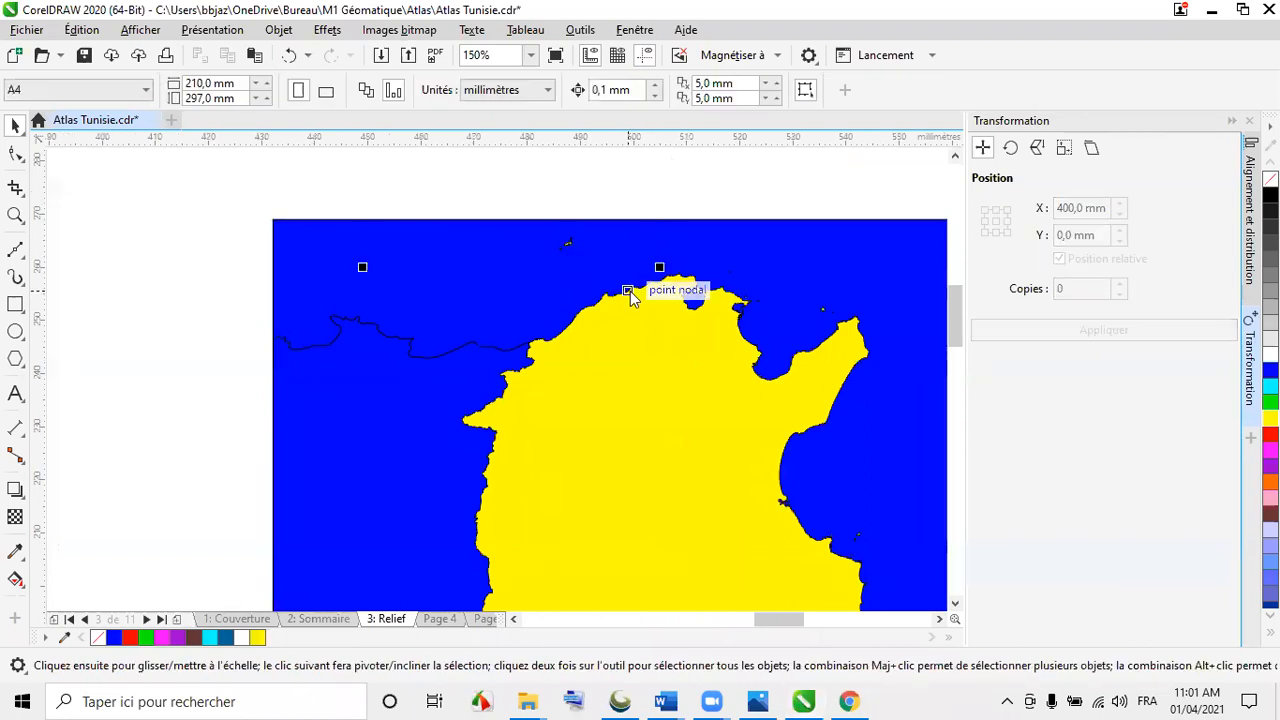
{"action": "scroll", "coordinate": [520, 360], "scroll_direction": "up", "scroll_amount": 1}
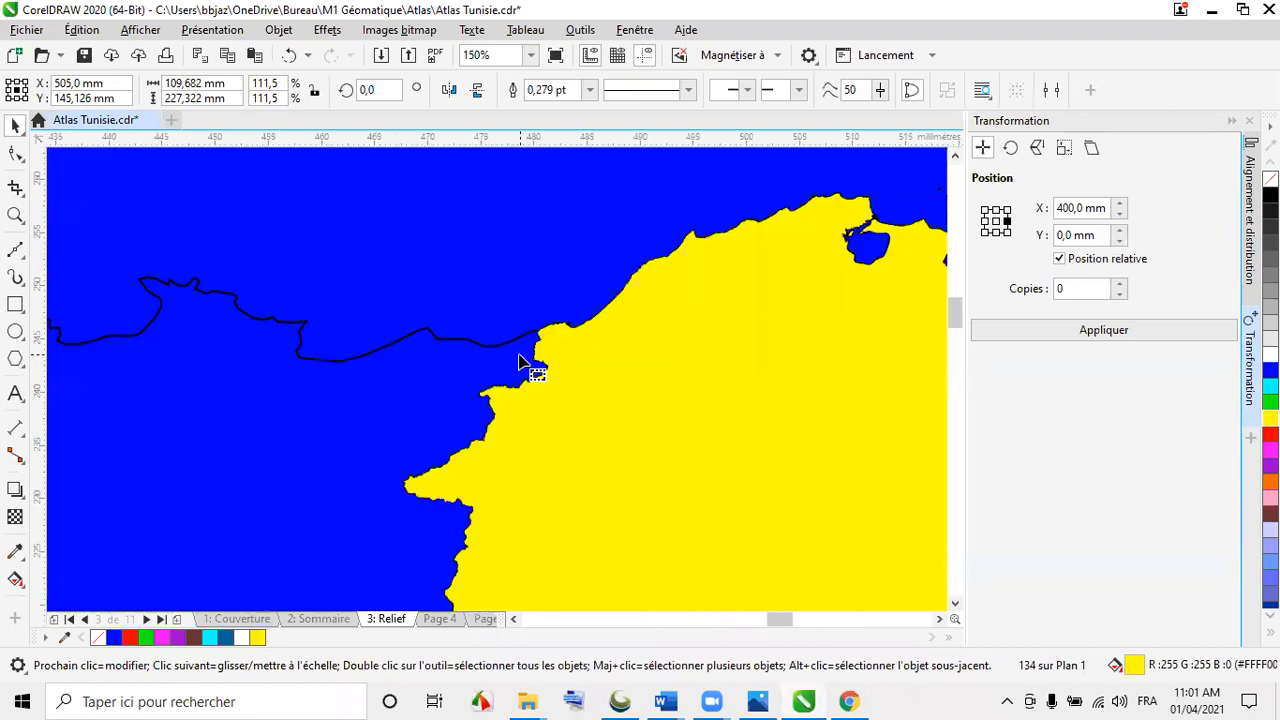
{"action": "scroll", "coordinate": [520, 362], "scroll_direction": "up", "scroll_amount": 1}
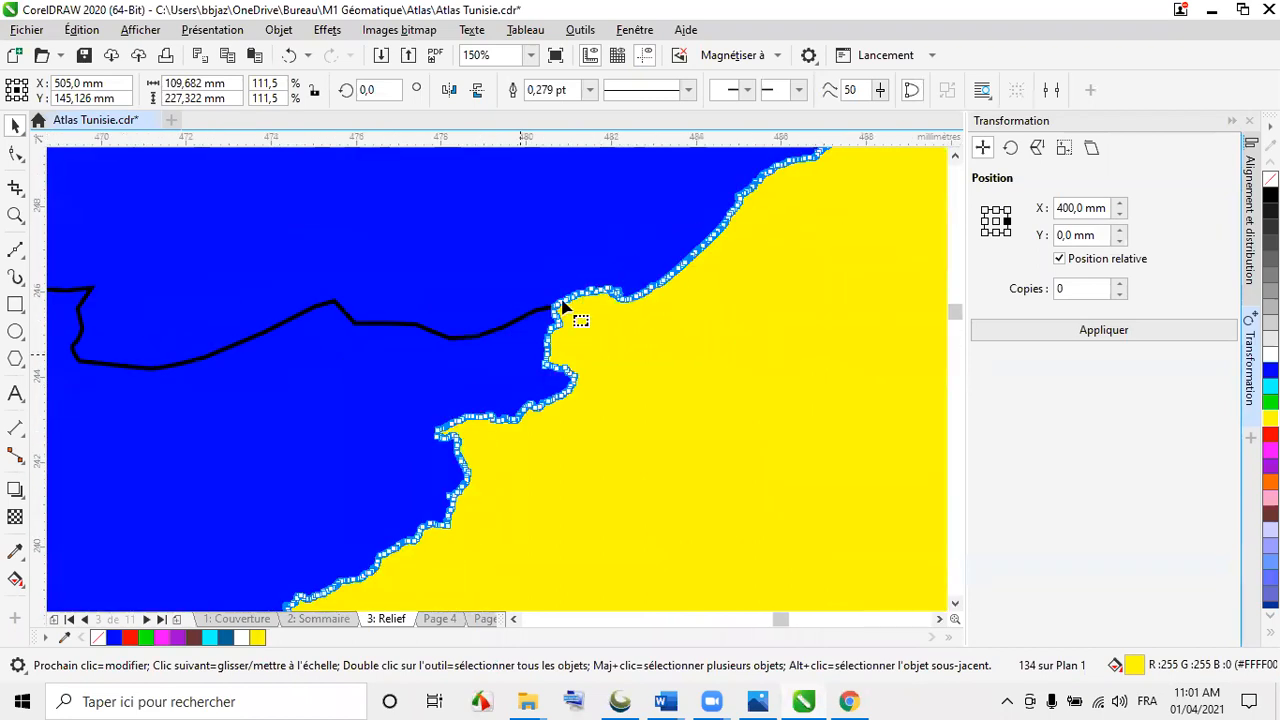
{"action": "scroll", "coordinate": [563, 309], "scroll_direction": "up", "scroll_amount": 3}
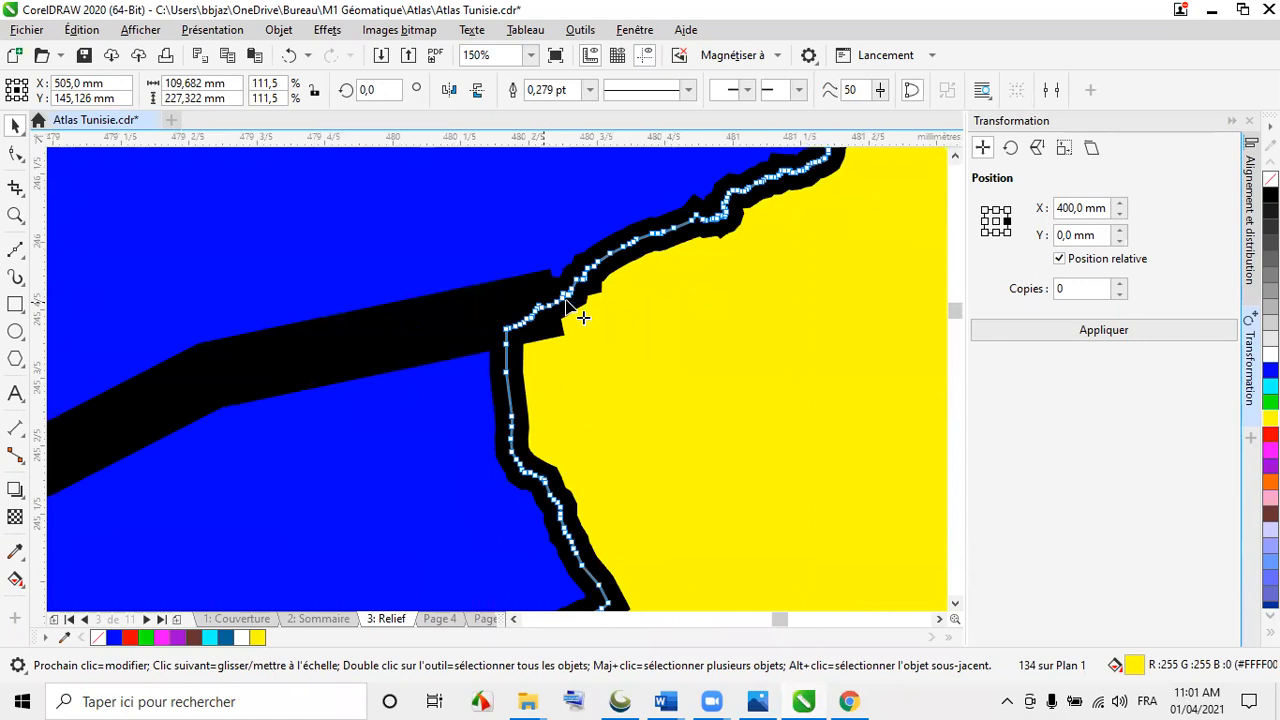
{"action": "scroll", "coordinate": [565, 302], "scroll_direction": "up", "scroll_amount": 2}
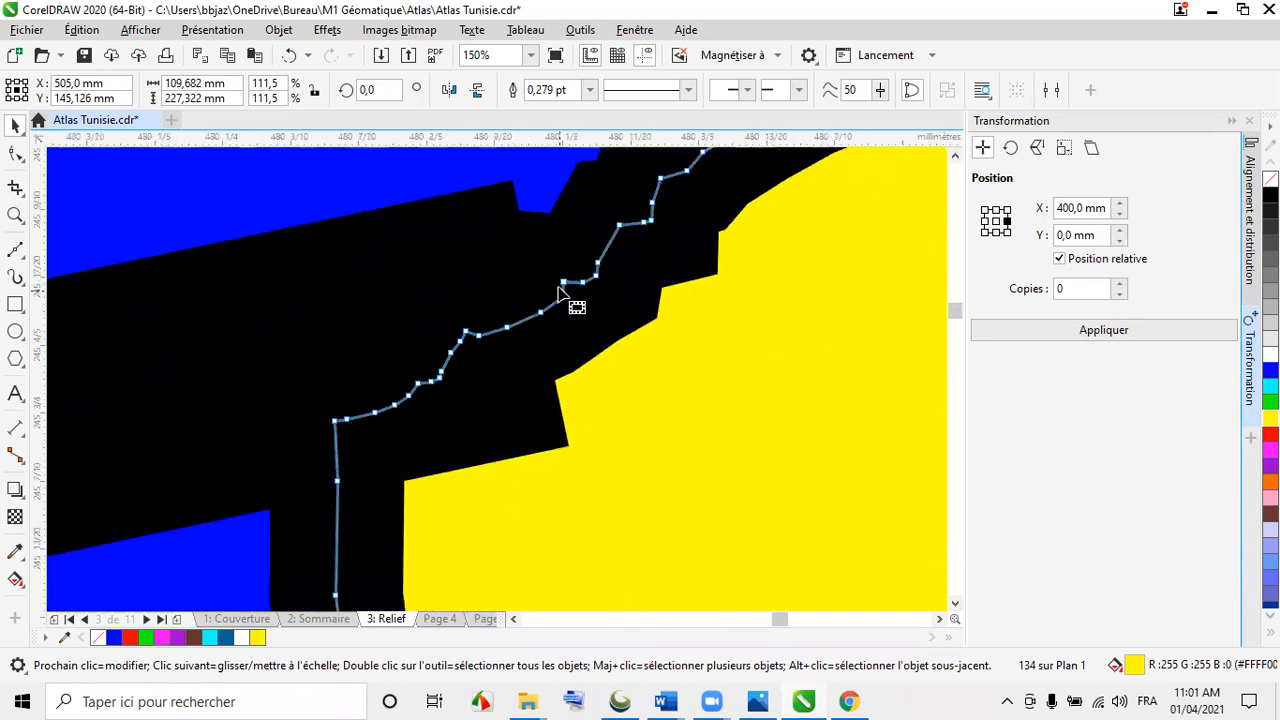
{"action": "key", "text": "F10"}
{"action": "left_click", "coordinate": [564, 284]}
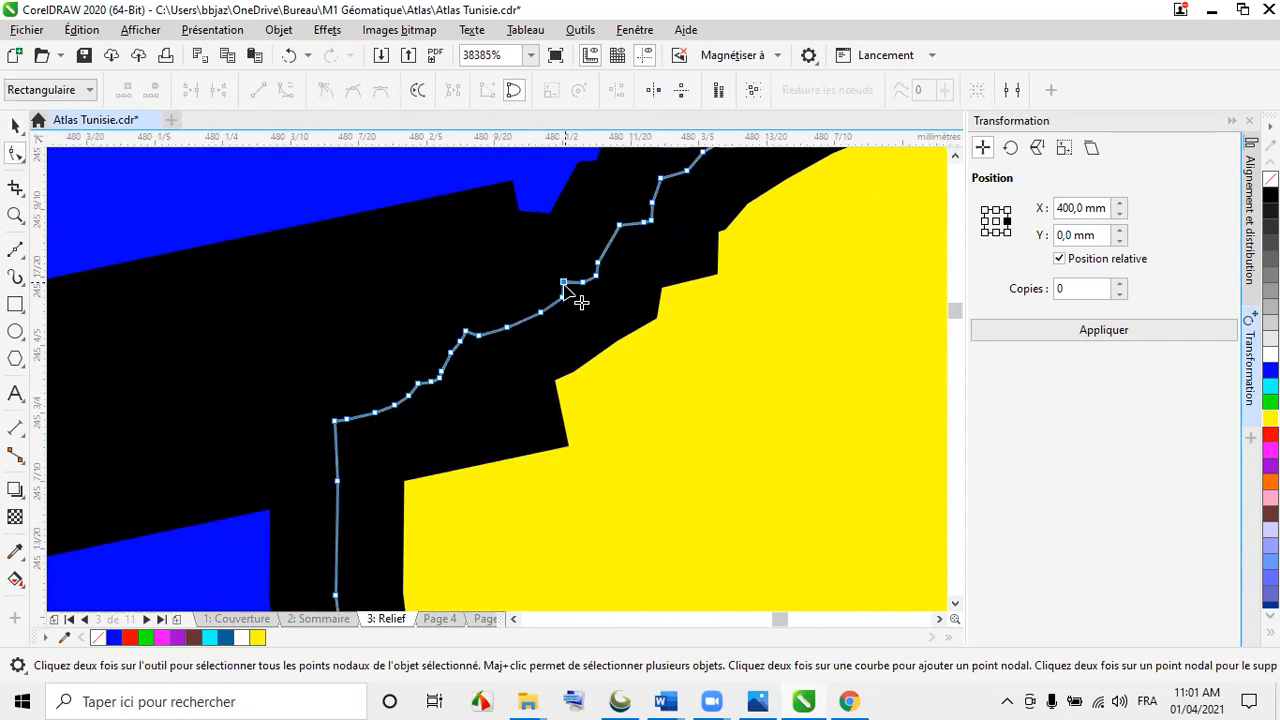
{"action": "left_click", "coordinate": [220, 92]}
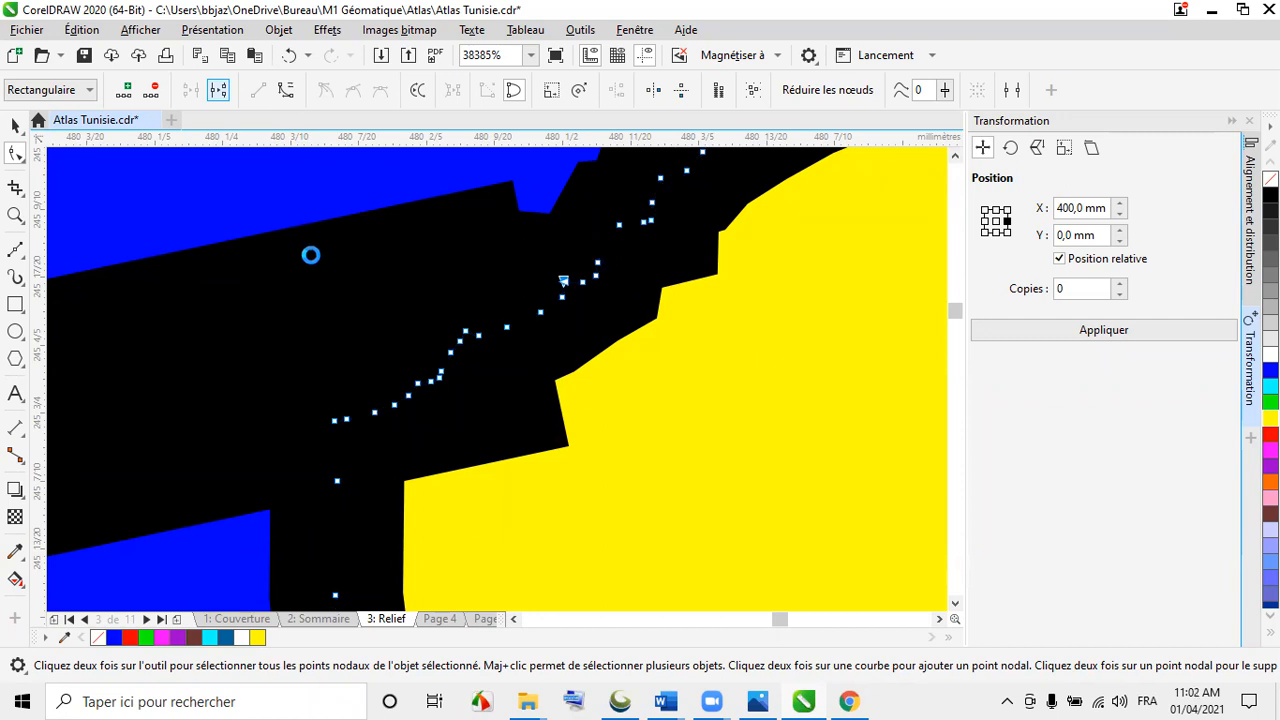
- Split the mainland Tunisia curve at the southeastern node where the coast meets the Libyan border
{"action": "scroll", "coordinate": [312, 245], "scroll_direction": "down", "scroll_amount": 1}
{"action": "scroll", "coordinate": [310, 255], "scroll_direction": "down", "scroll_amount": 3}
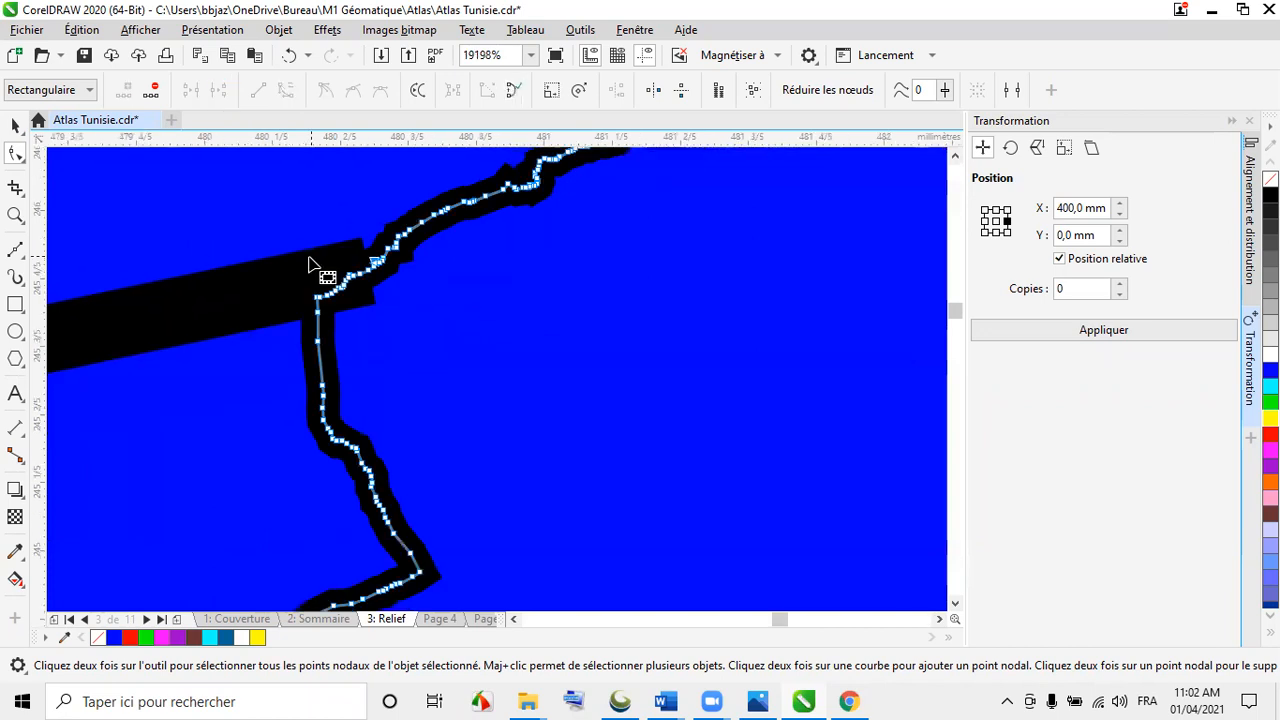
{"action": "scroll", "coordinate": [310, 257], "scroll_direction": "down", "scroll_amount": 3}
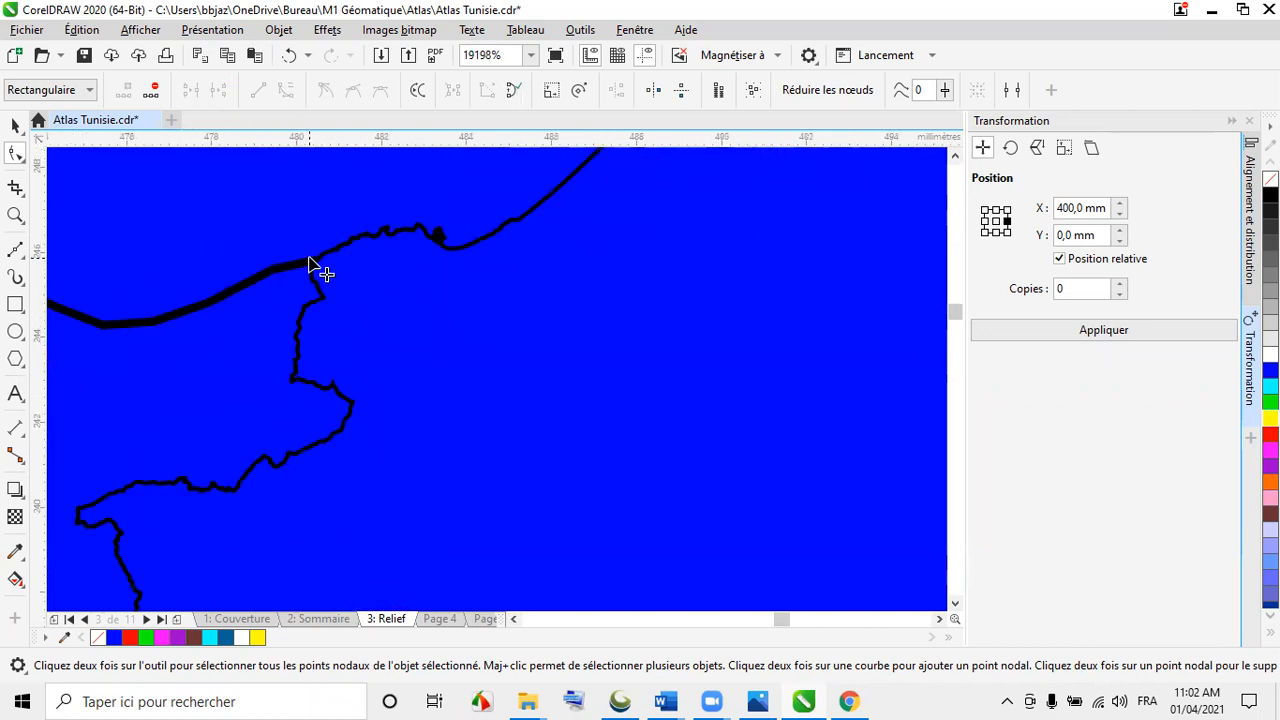
{"action": "scroll", "coordinate": [310, 257], "scroll_direction": "down", "scroll_amount": 8}
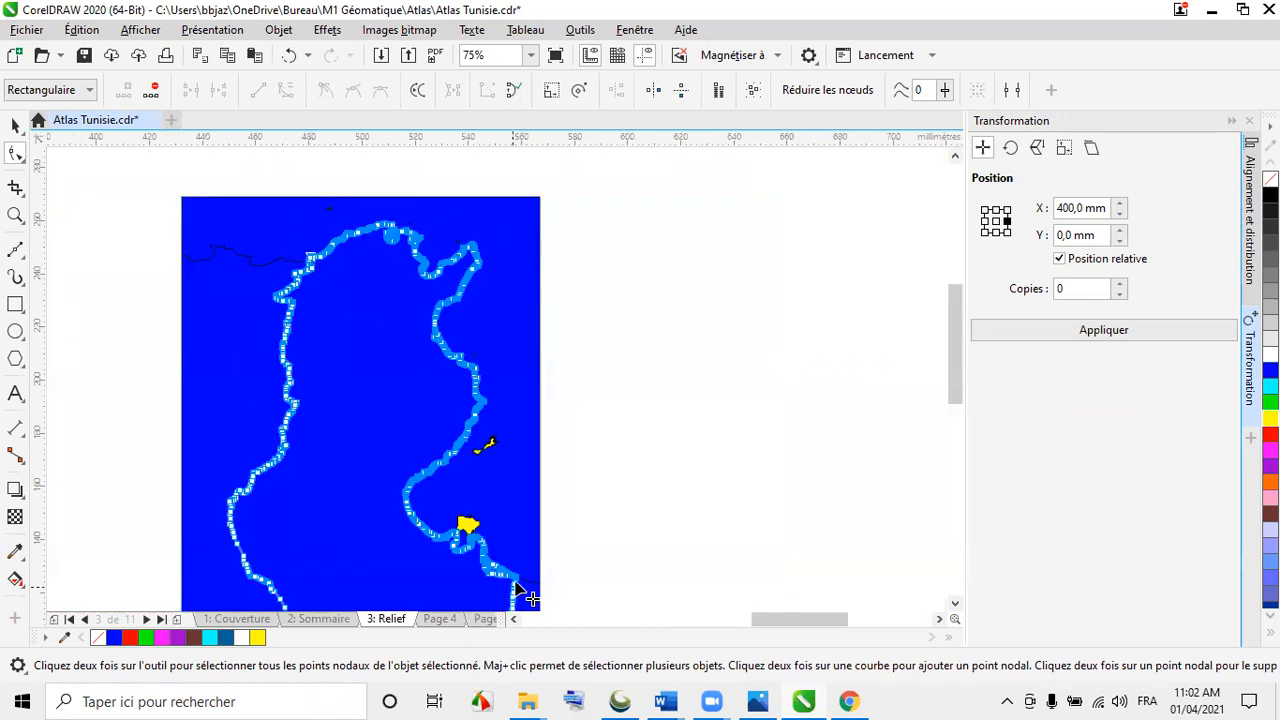
{"action": "scroll", "coordinate": [518, 598], "scroll_direction": "up", "scroll_amount": 2}
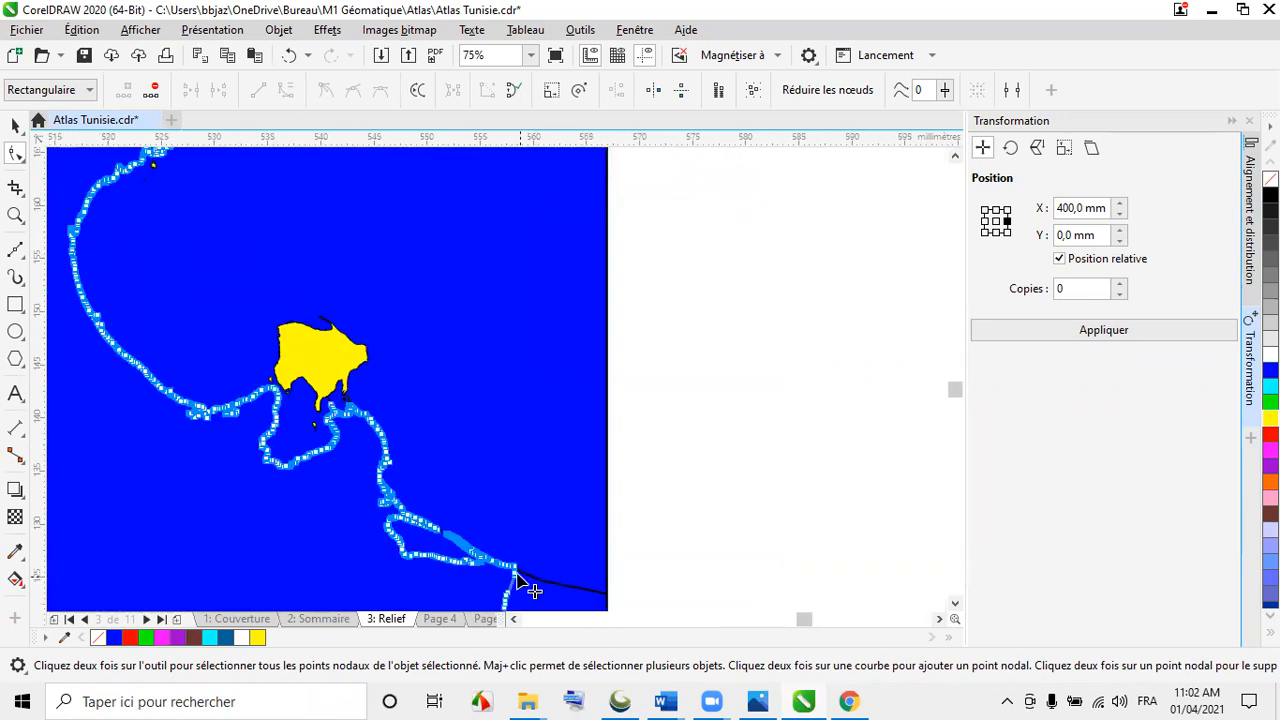
{"action": "scroll", "coordinate": [520, 578], "scroll_direction": "up", "scroll_amount": 2}
{"action": "scroll", "coordinate": [516, 577], "scroll_direction": "up", "scroll_amount": 2}
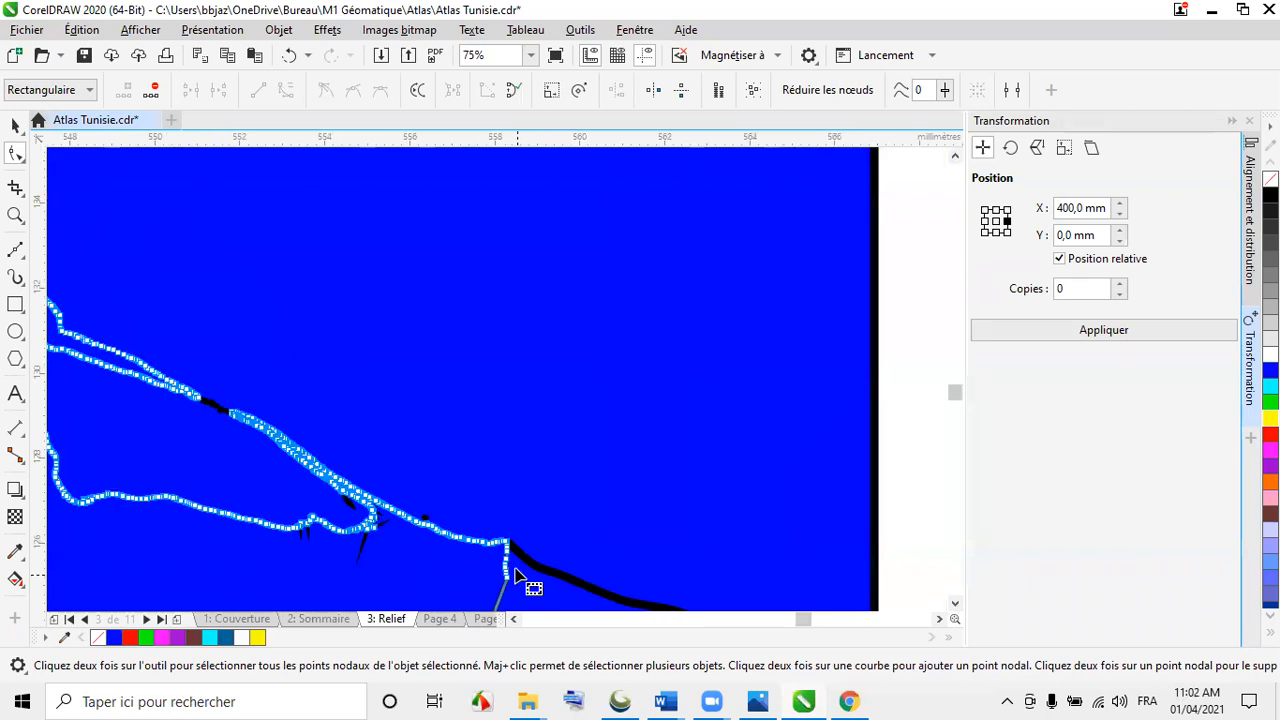
{"action": "left_click", "coordinate": [503, 524]}
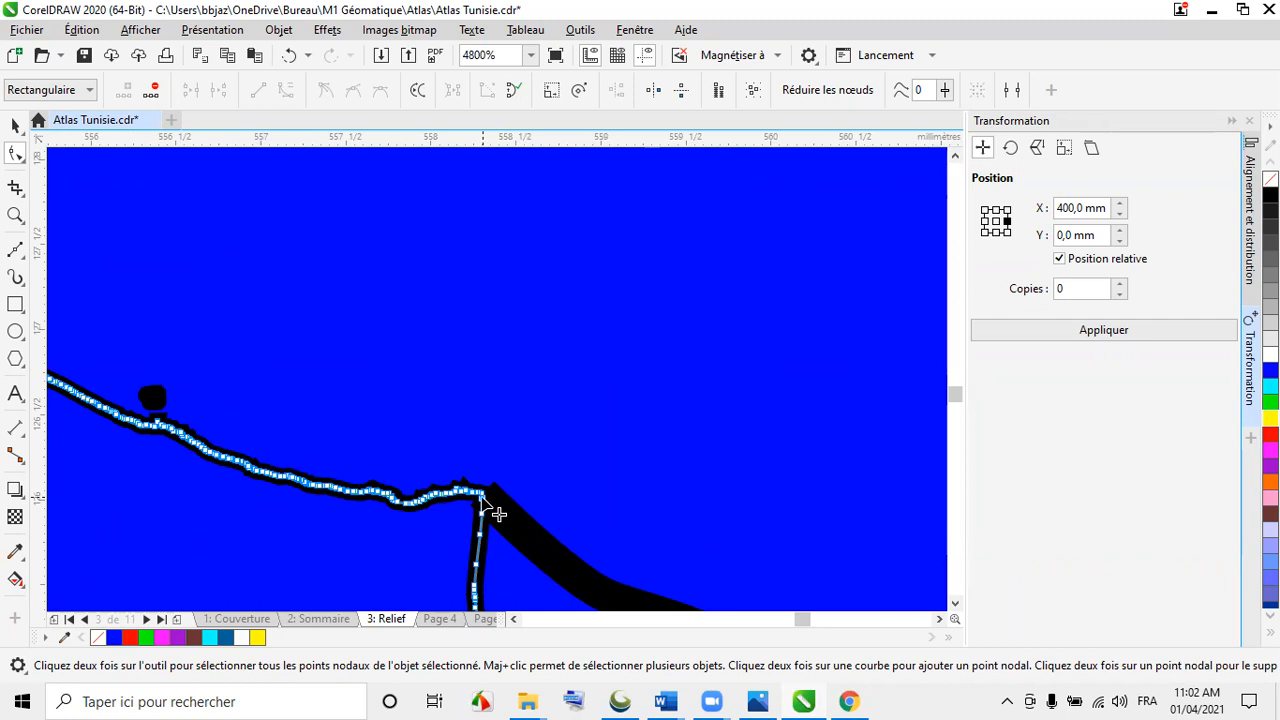
{"action": "right_click", "coordinate": [482, 497]}
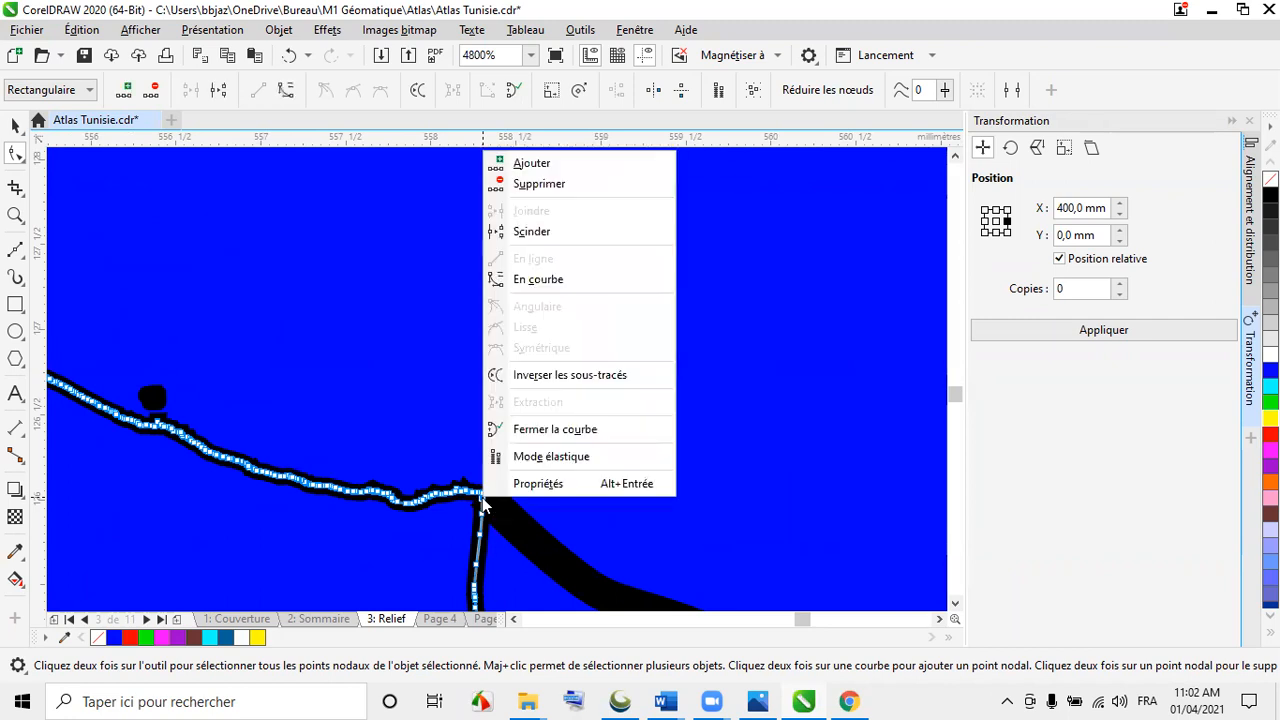
{"action": "left_click", "coordinate": [535, 232]}
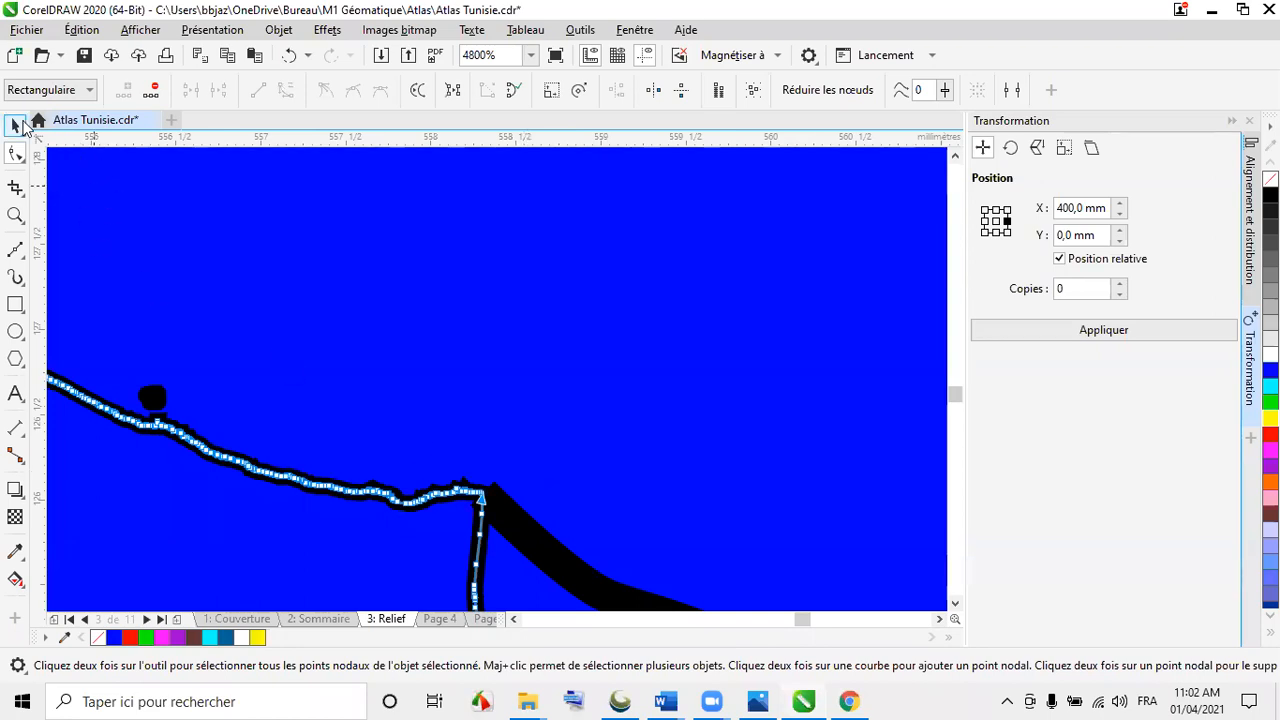
- Break the split Tunisia outline apart into separate curves and give the coastline curve a red outline
{"action": "key", "text": "space"}
{"action": "scroll", "coordinate": [586, 470], "scroll_direction": "down", "scroll_amount": 6}
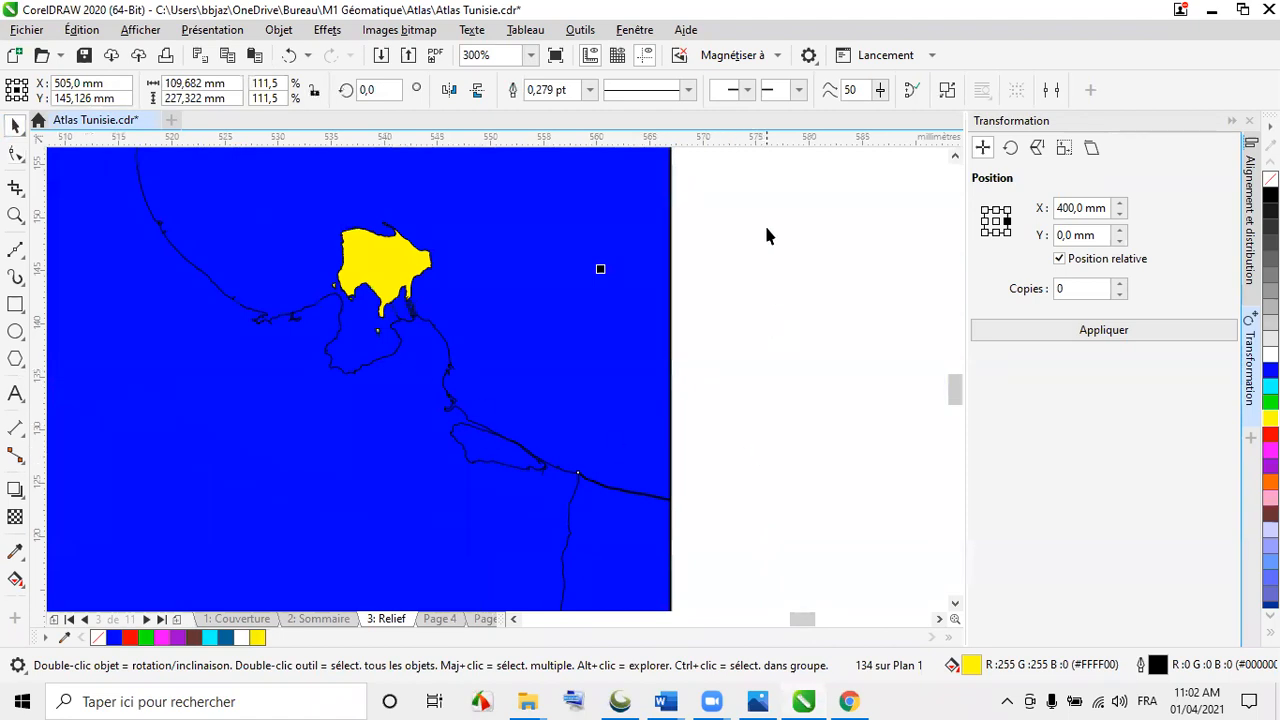
{"action": "left_click", "coordinate": [946, 94]}
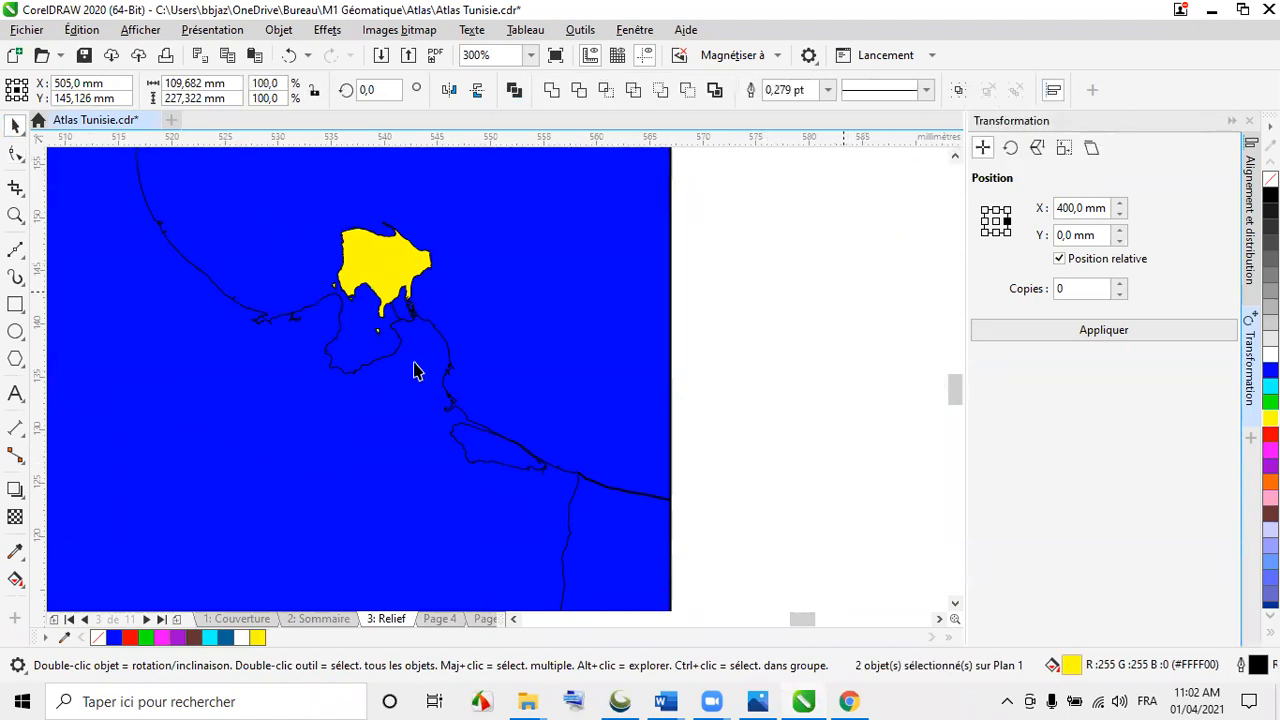
{"action": "key", "text": "Escape"}
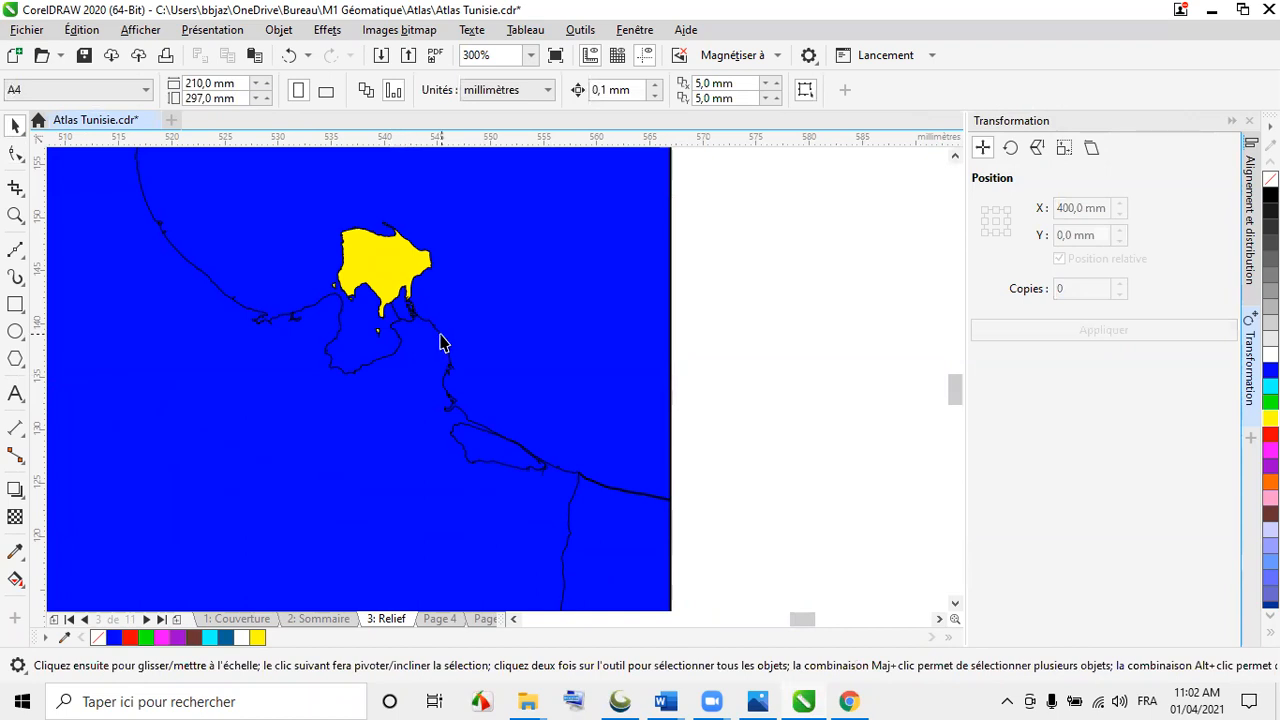
{"action": "left_click", "coordinate": [440, 345]}
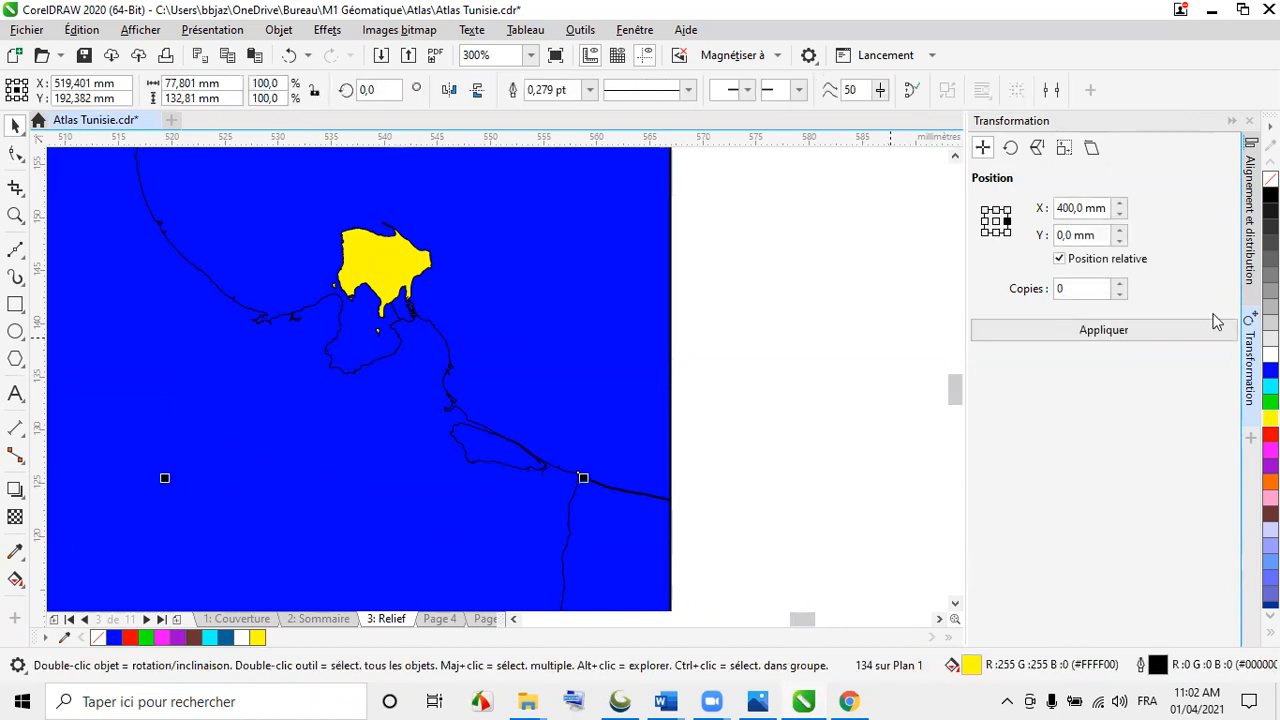
{"action": "right_click", "coordinate": [1270, 433]}
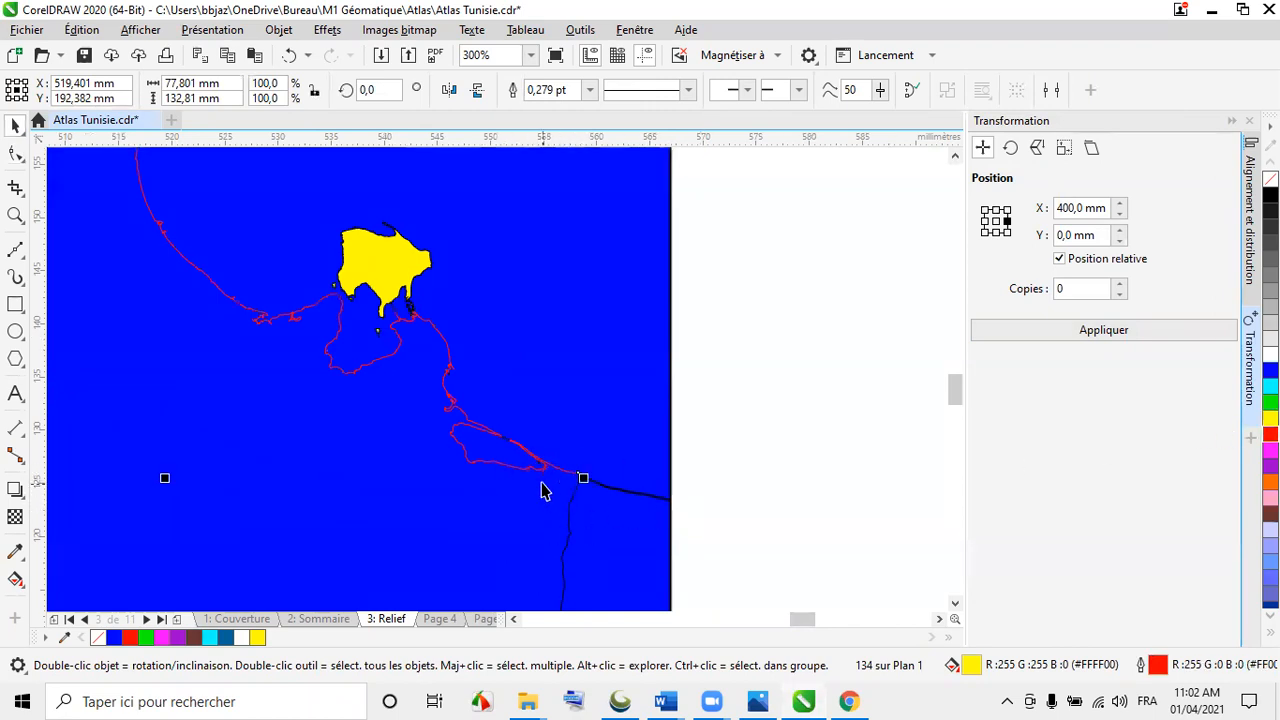
- Extend the red coastline curve with a short Bézier segment at its southeastern end
{"action": "scroll", "coordinate": [578, 496], "scroll_direction": "up", "scroll_amount": 4}
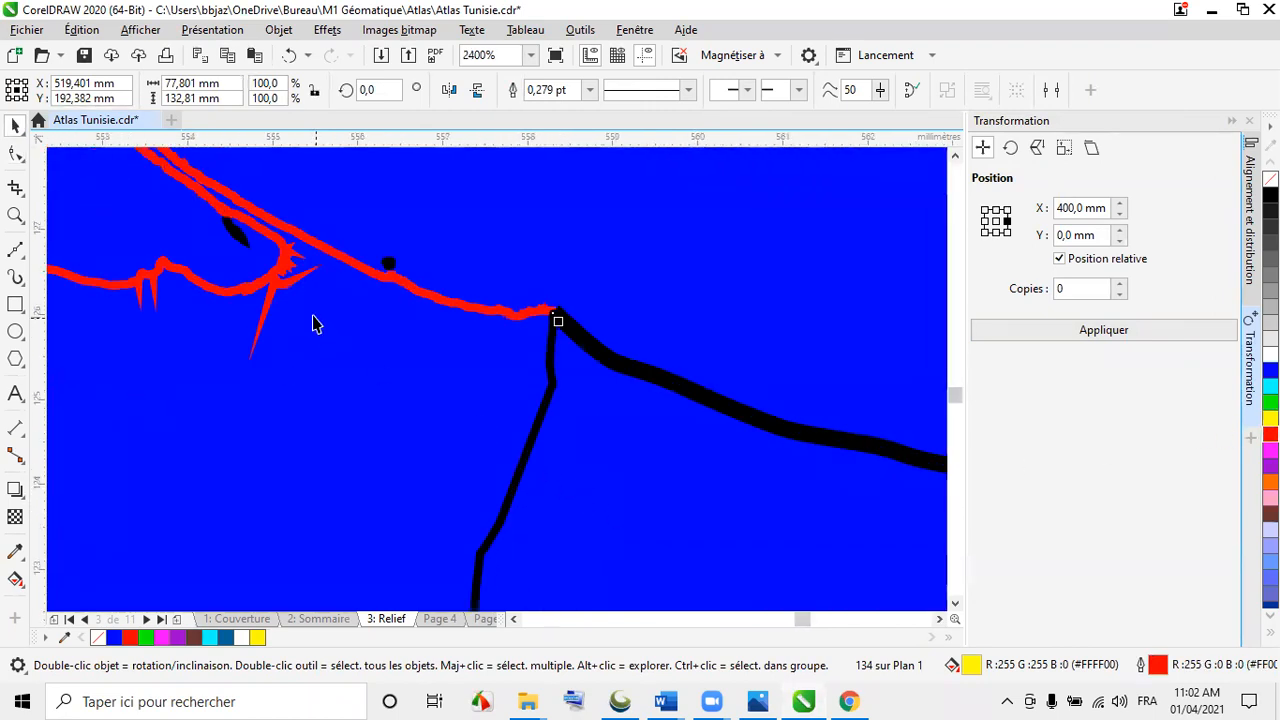
{"action": "left_click", "coordinate": [15, 250]}
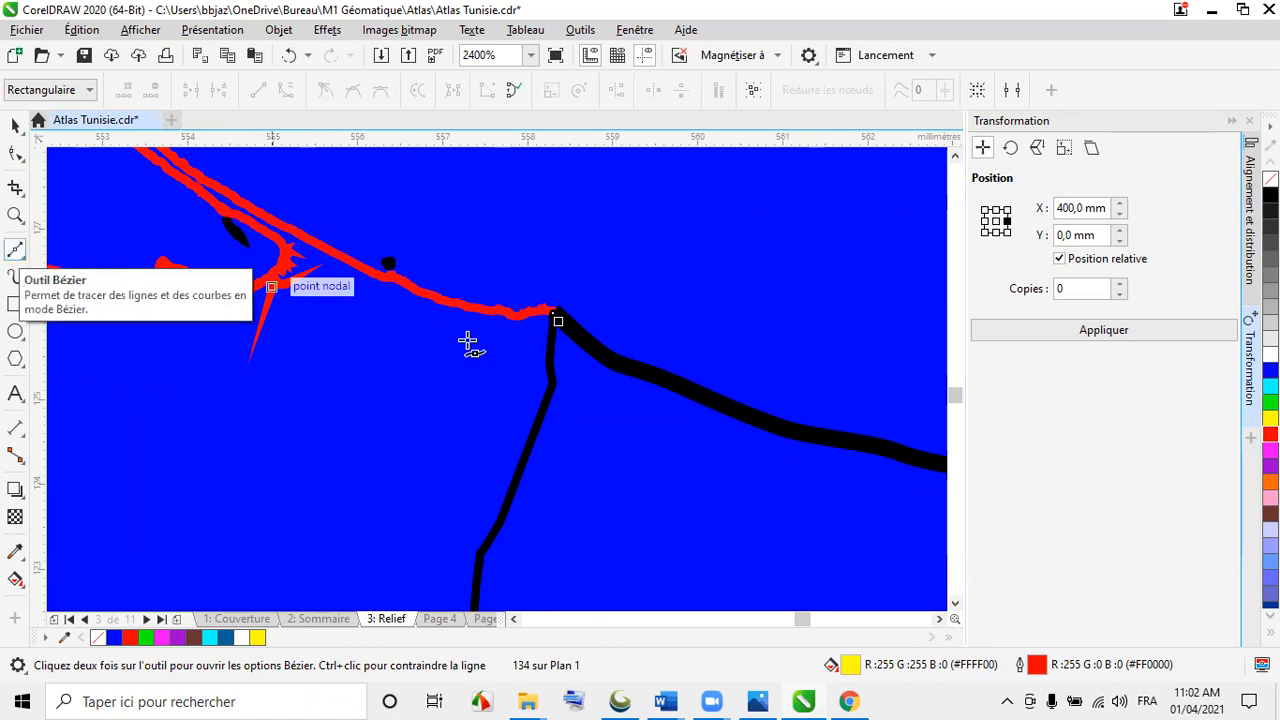
{"action": "left_click", "coordinate": [557, 320]}
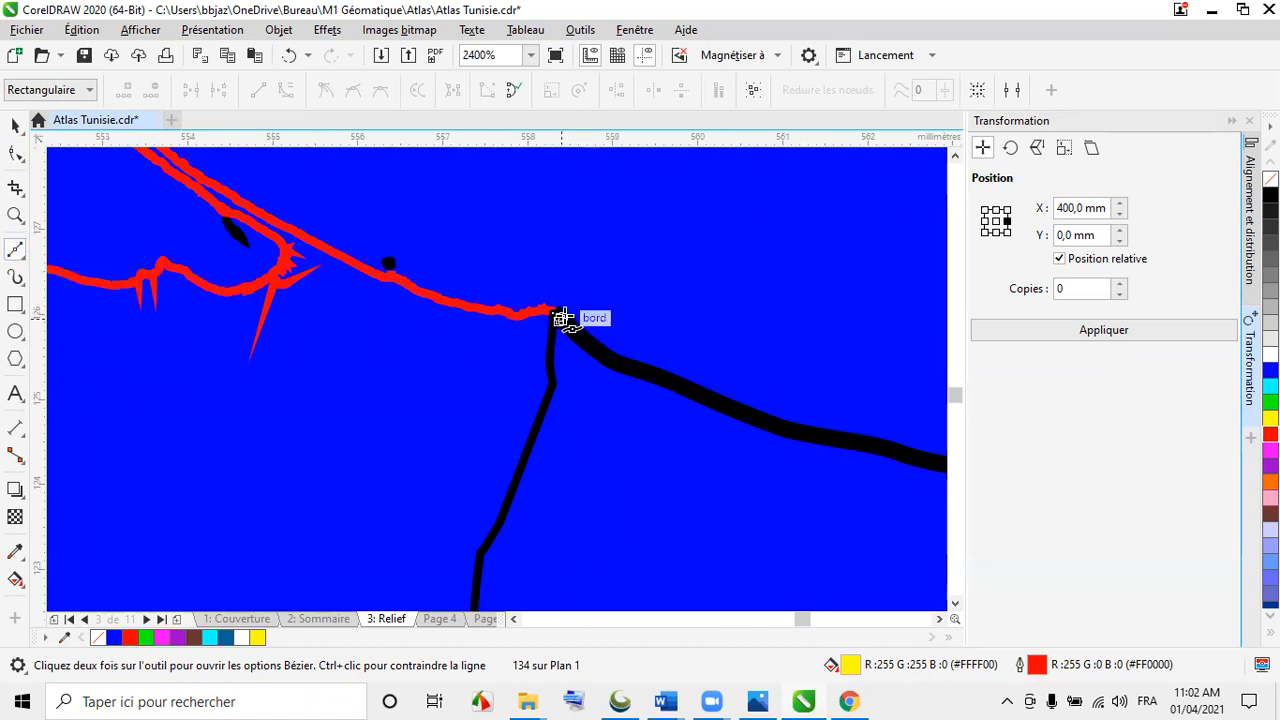
{"action": "scroll", "coordinate": [560, 316], "scroll_direction": "up", "scroll_amount": 5}
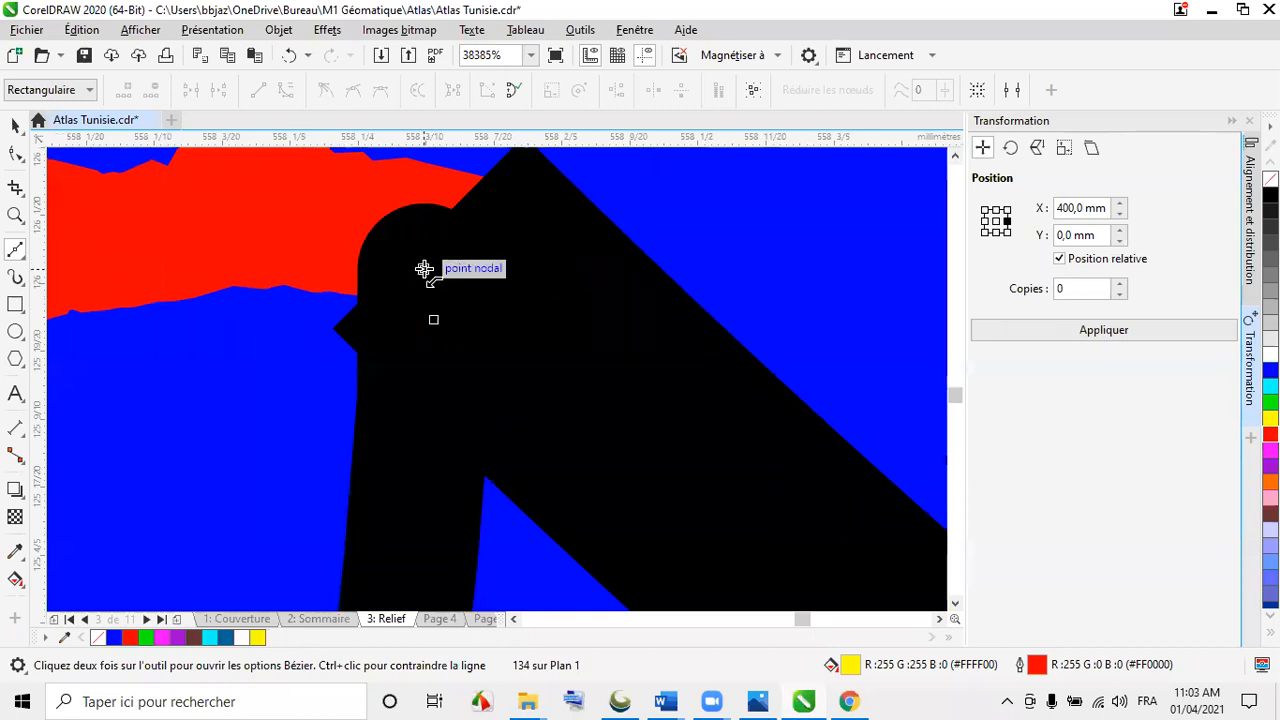
{"action": "left_click", "coordinate": [424, 269]}
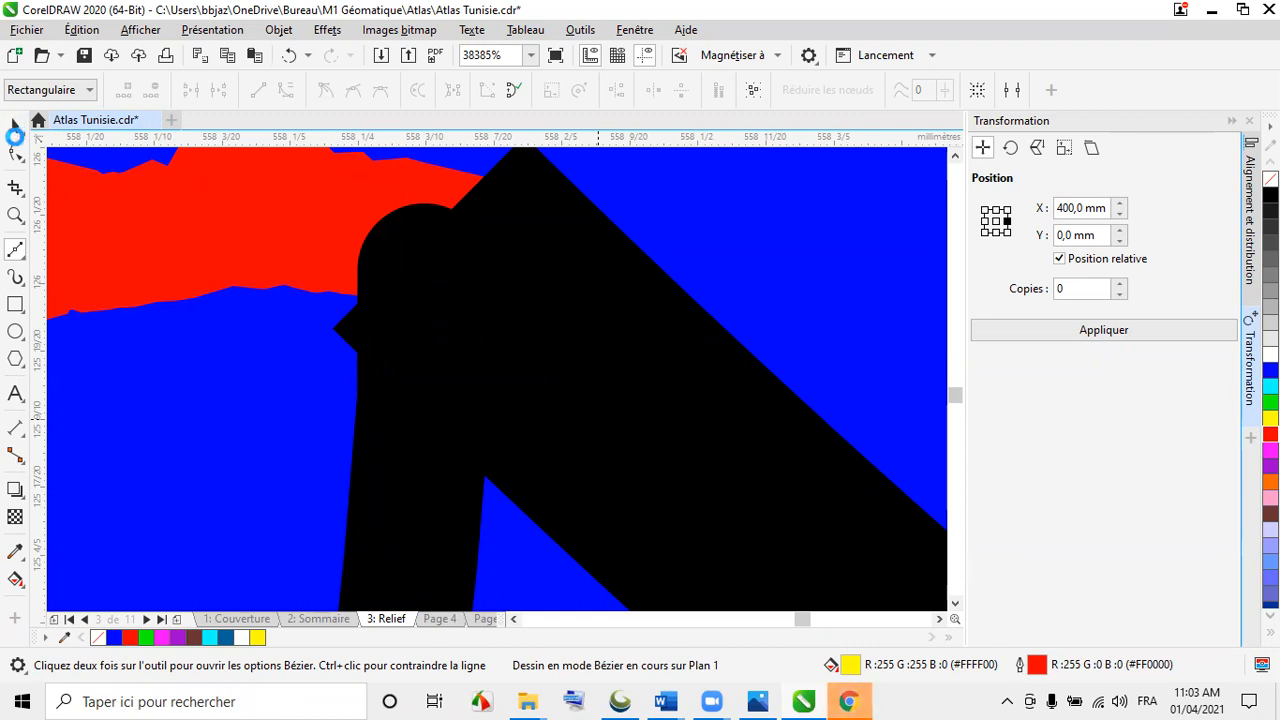
- Delete the black Libyan coast line and the black land-border curve that meet at the coastline's southeastern end
{"action": "scroll", "coordinate": [100, 215], "scroll_direction": "down", "scroll_amount": 1}
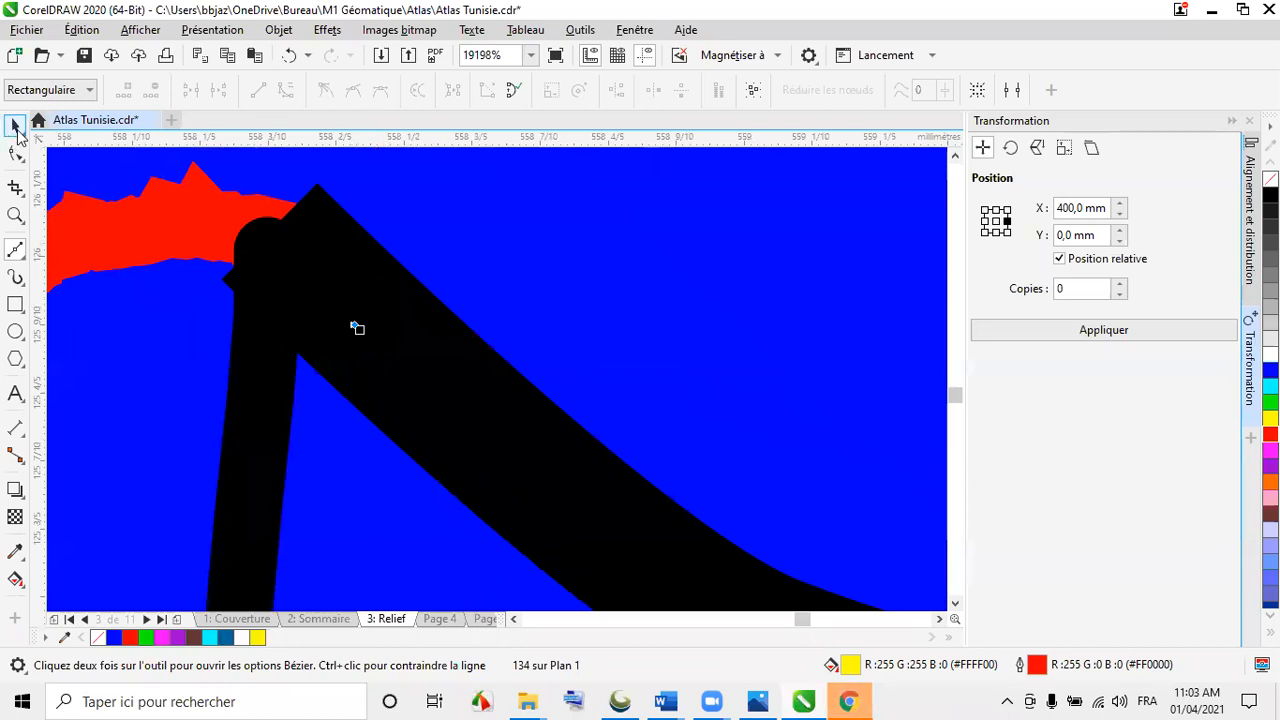
{"action": "left_click", "coordinate": [16, 126]}
{"action": "left_click", "coordinate": [428, 376]}
{"action": "key", "text": "Delete"}
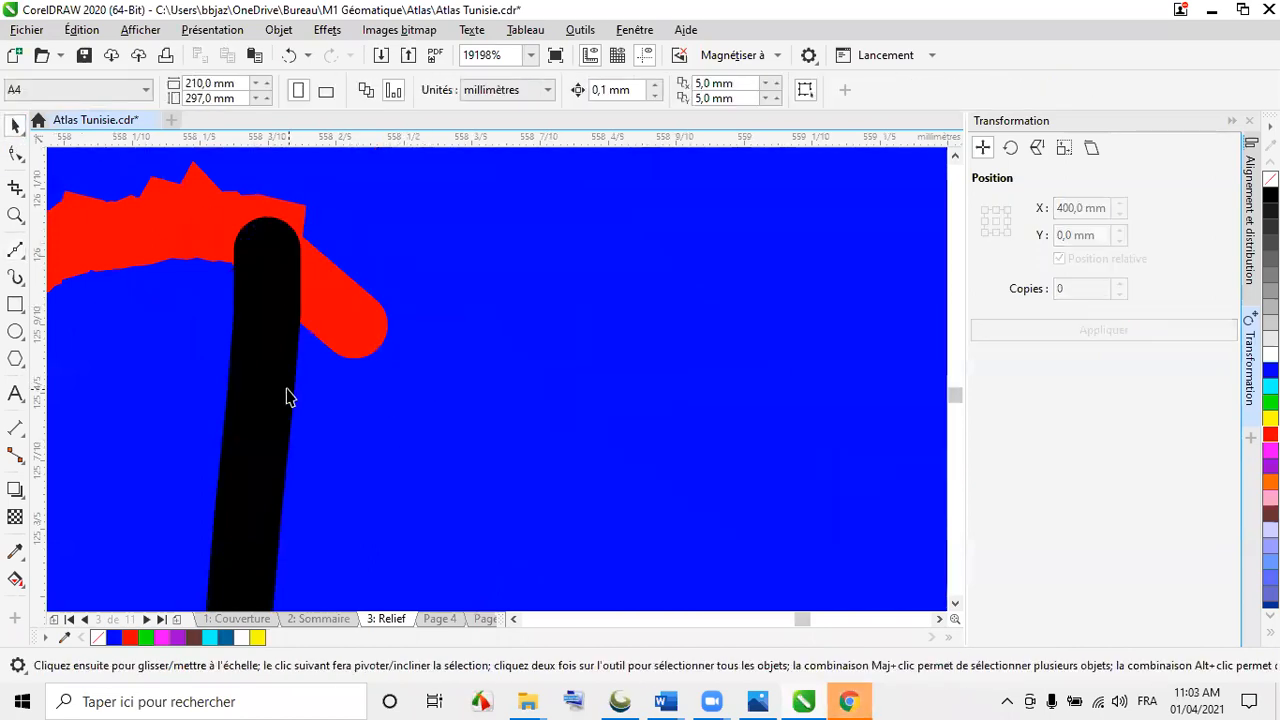
{"action": "left_click", "coordinate": [286, 377]}
{"action": "key", "text": "Delete"}
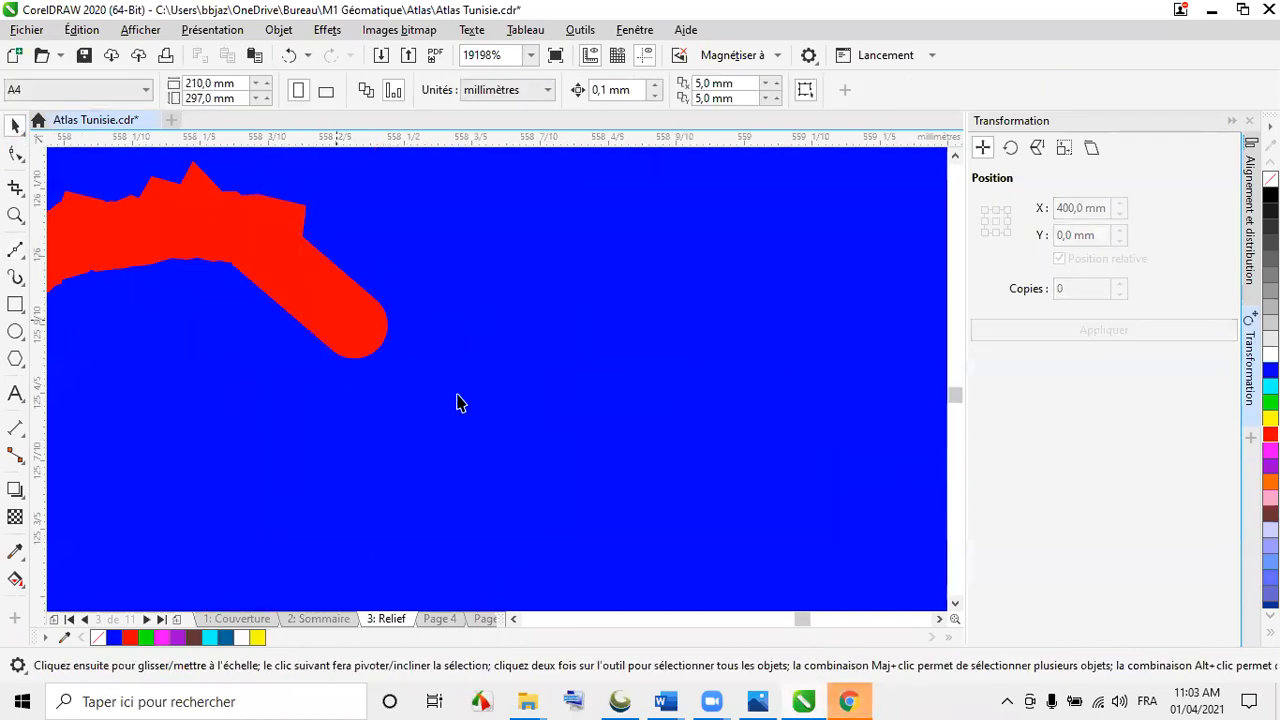
- Continue the red coastline from its southeastern end to the eastern edge of the blue sea rectangle with the Bézier tool
{"action": "left_click", "coordinate": [294, 246]}
{"action": "scroll", "coordinate": [294, 246], "scroll_direction": "down", "scroll_amount": 1}
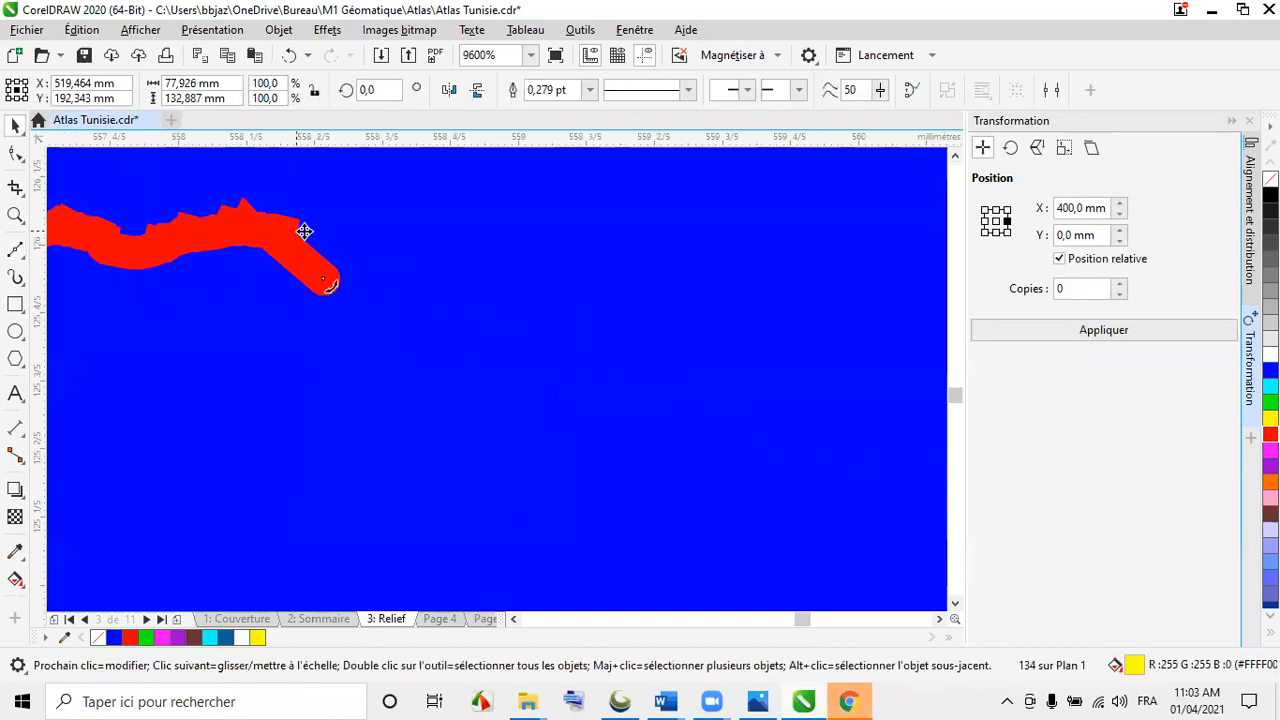
{"action": "left_click", "coordinate": [16, 153]}
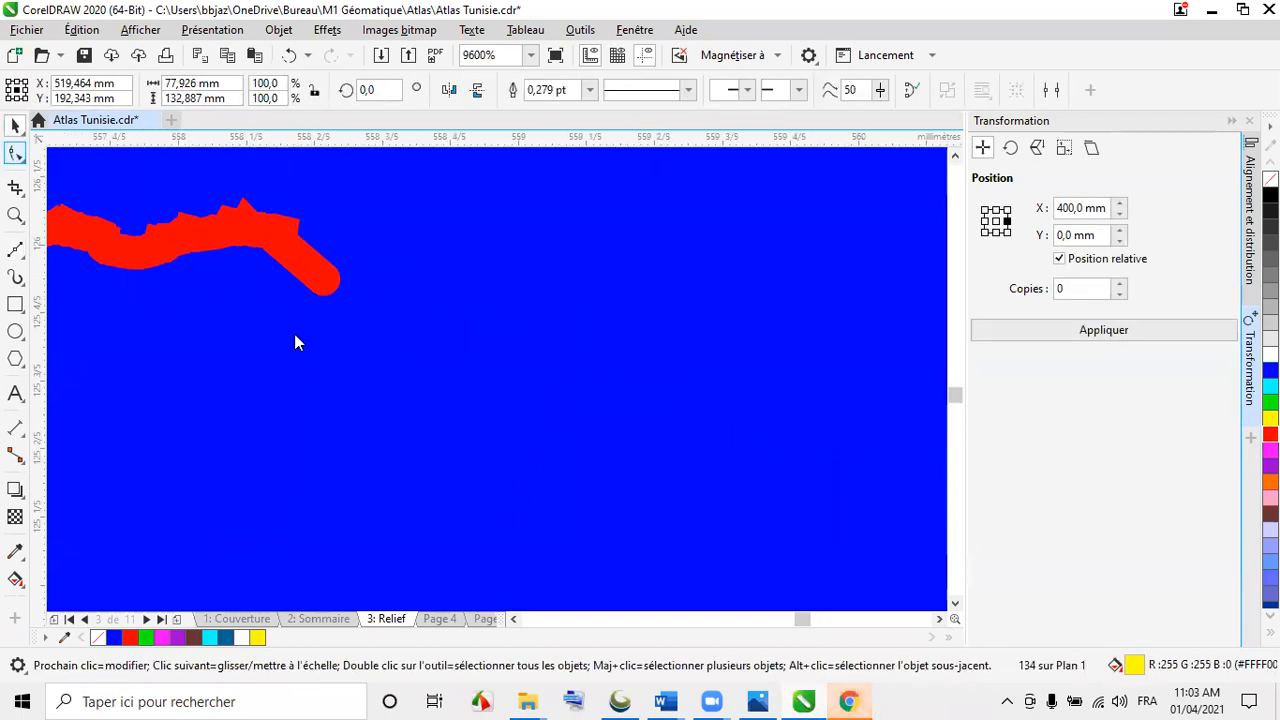
{"action": "left_click", "coordinate": [323, 278]}
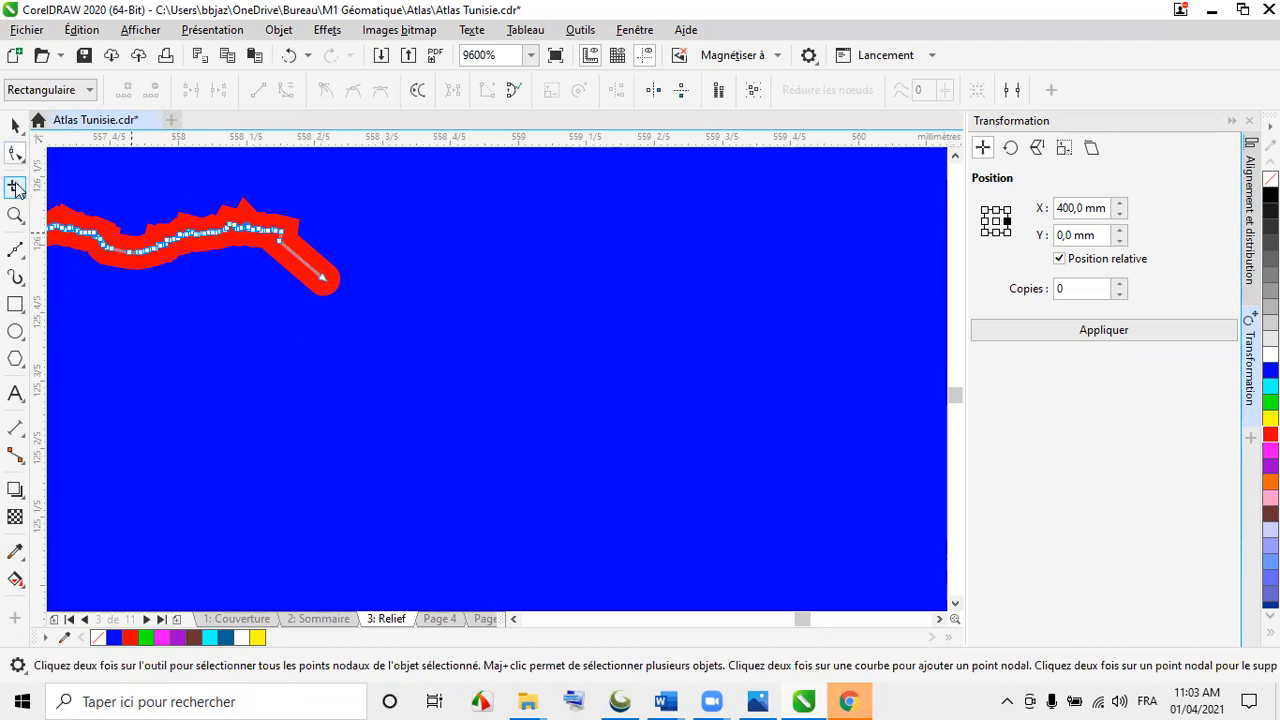
{"action": "left_click", "coordinate": [15, 248]}
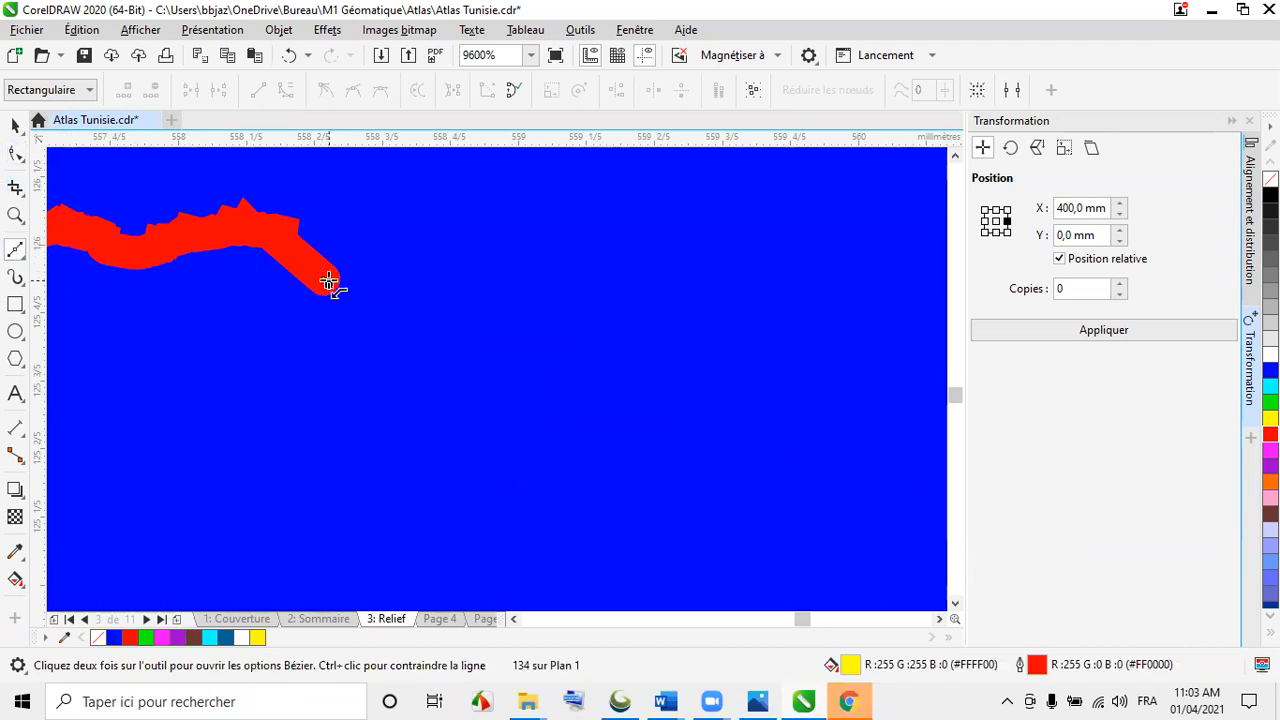
{"action": "left_click", "coordinate": [323, 278]}
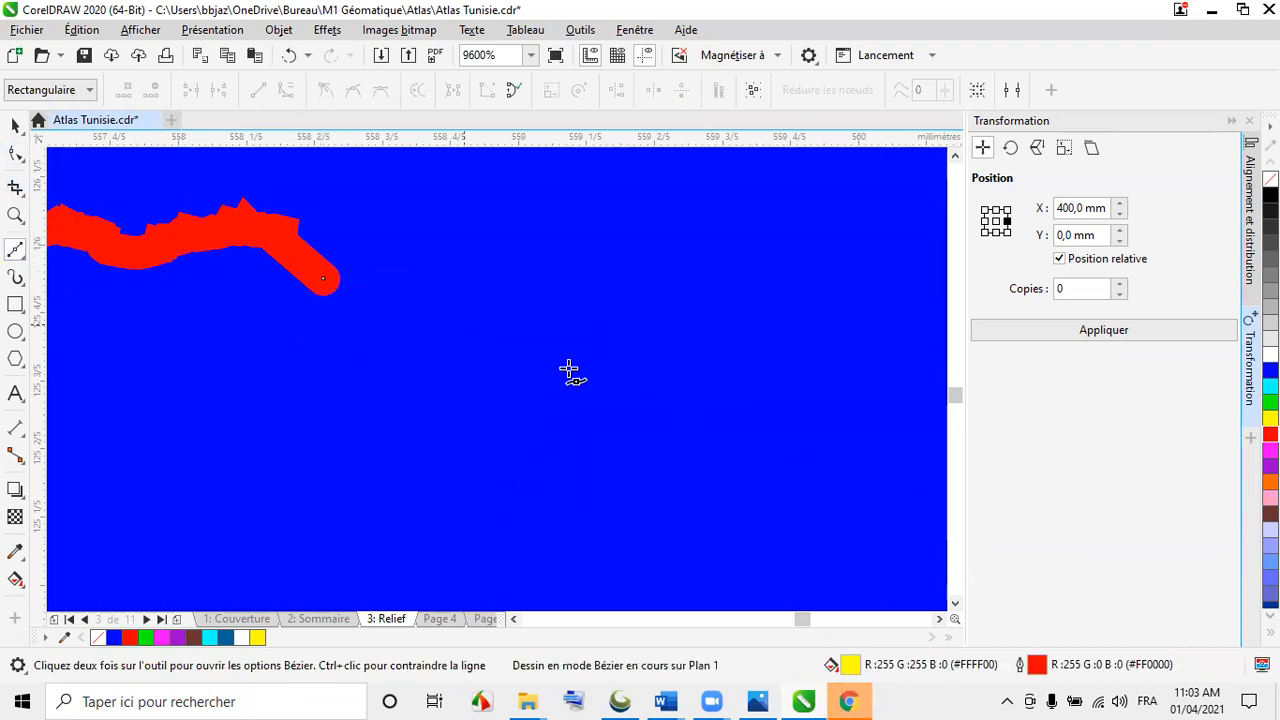
{"action": "left_click", "coordinate": [518, 306]}
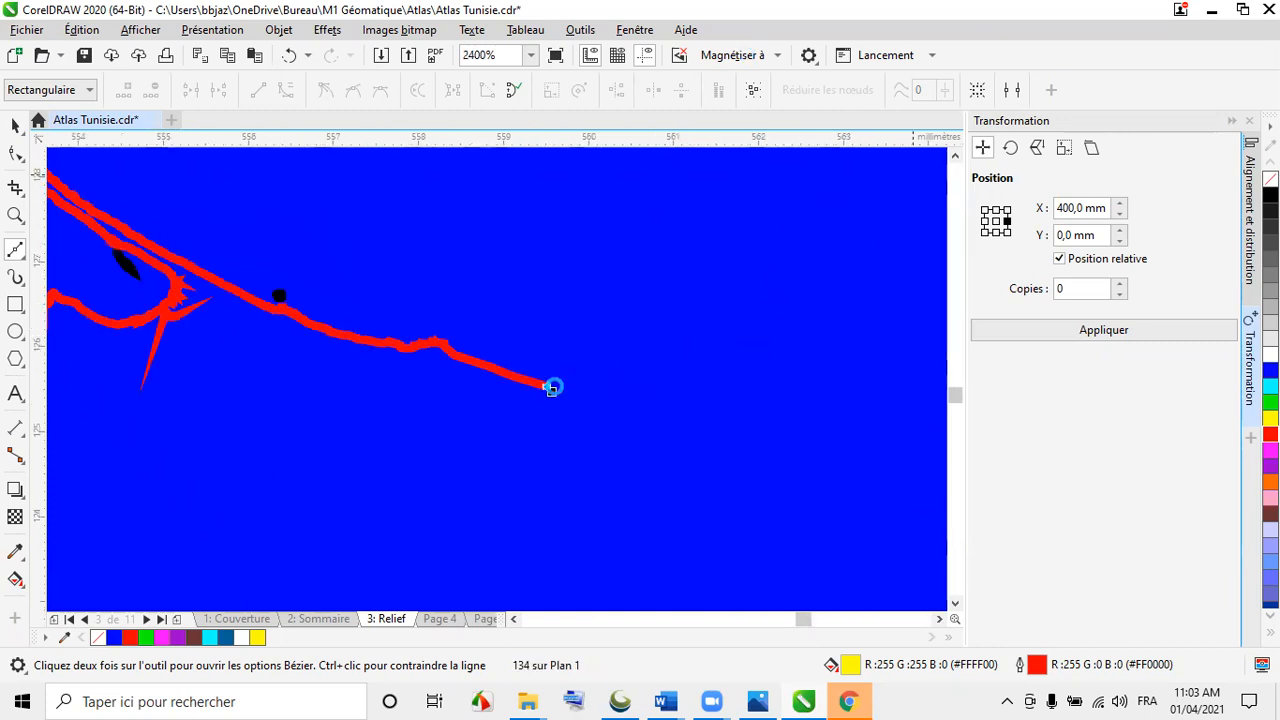
{"action": "scroll", "coordinate": [551, 388], "scroll_direction": "down", "scroll_amount": 4}
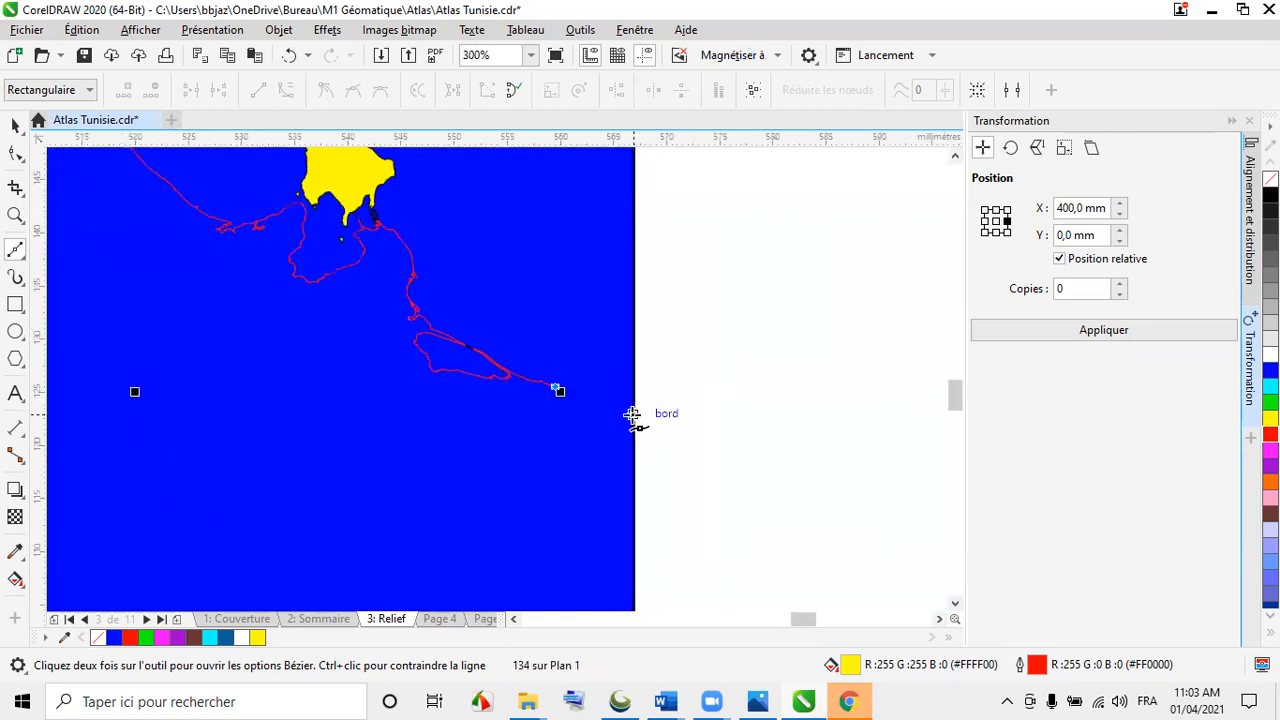
{"action": "left_click", "coordinate": [632, 410]}
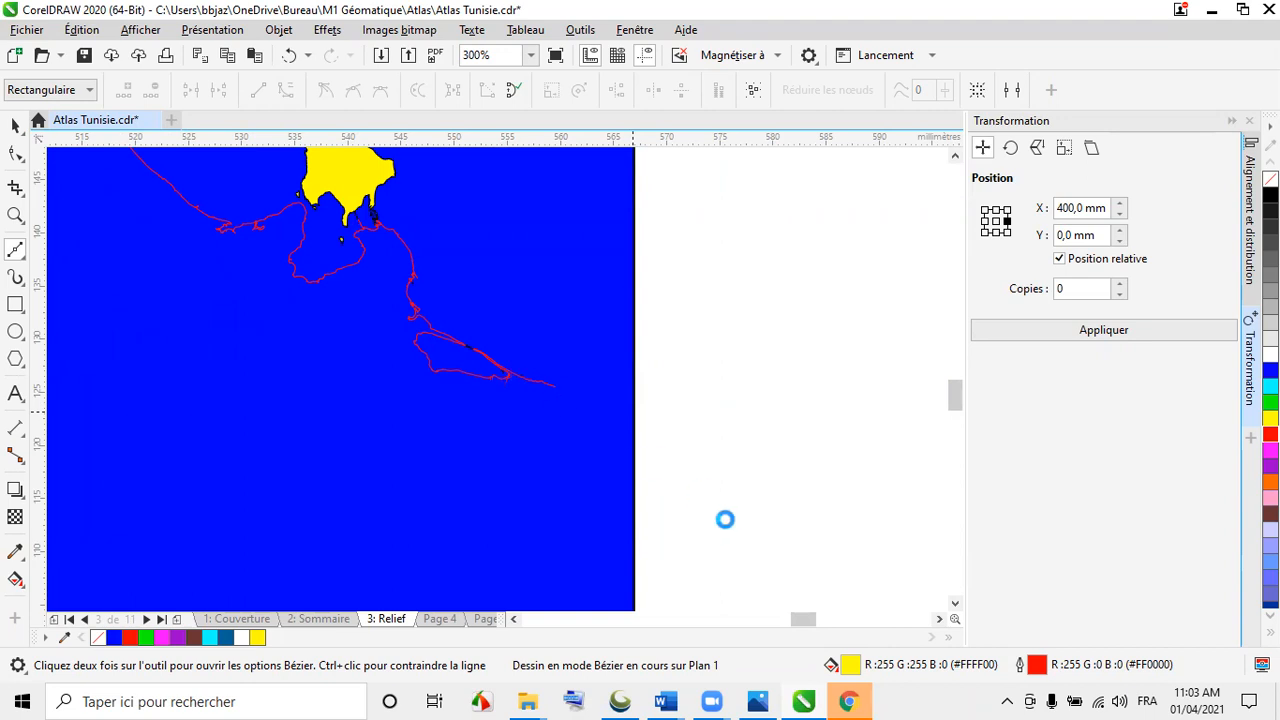
- Continue the curve around the rectangle's two northern corners and down its western edge to the start of the black Algerian coast line
{"action": "scroll", "coordinate": [757, 551], "scroll_direction": "down", "scroll_amount": 5}
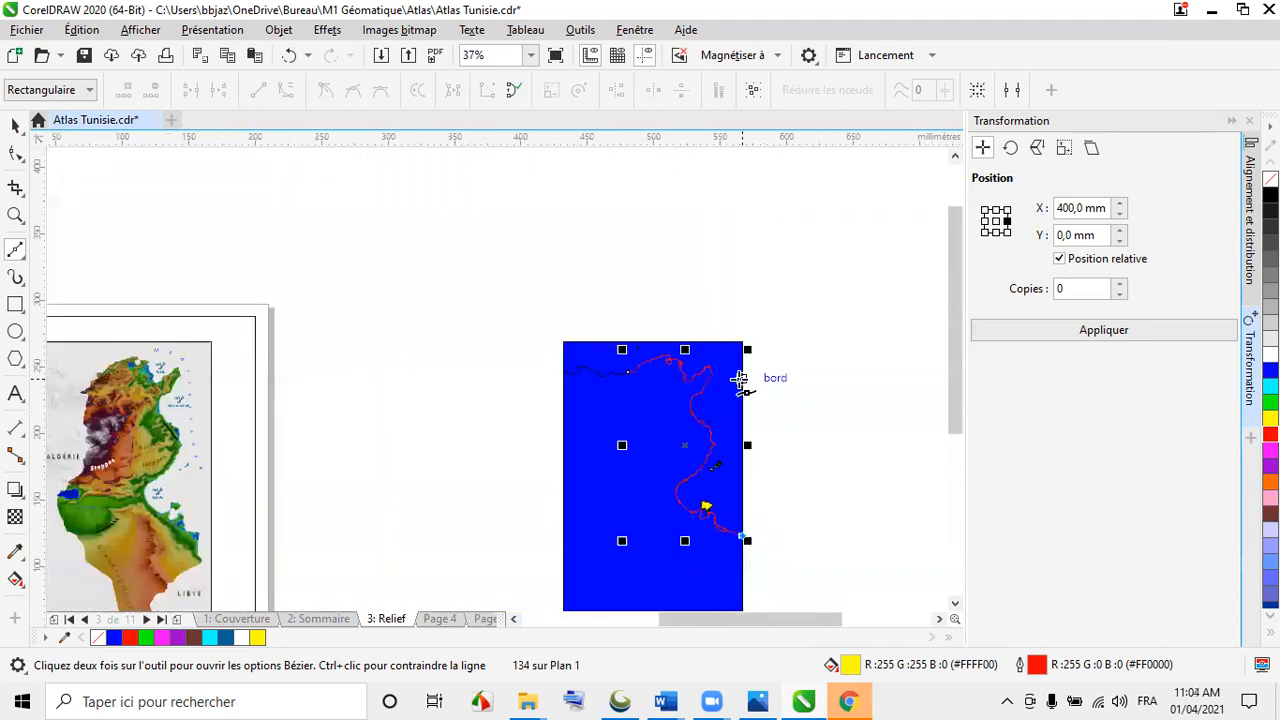
{"action": "scroll", "coordinate": [740, 385], "scroll_direction": "up", "scroll_amount": 4}
{"action": "left_click", "coordinate": [766, 312]}
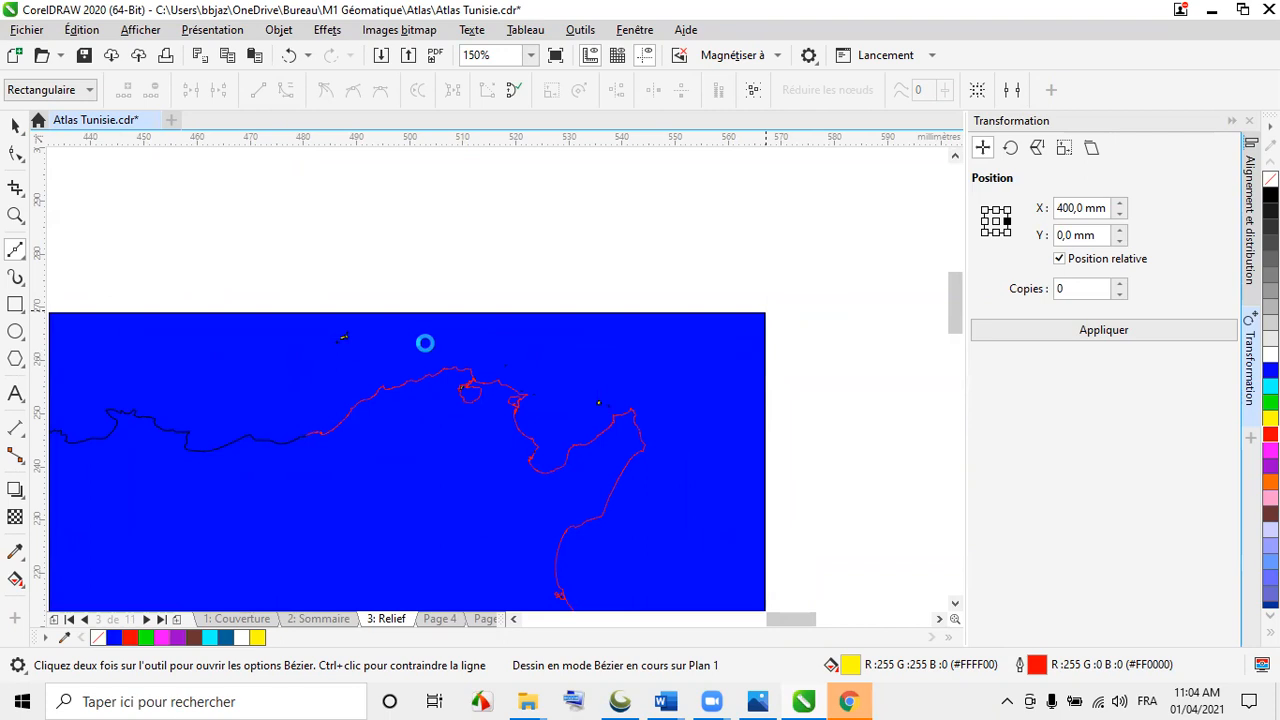
{"action": "scroll", "coordinate": [425, 343], "scroll_direction": "down", "scroll_amount": 2}
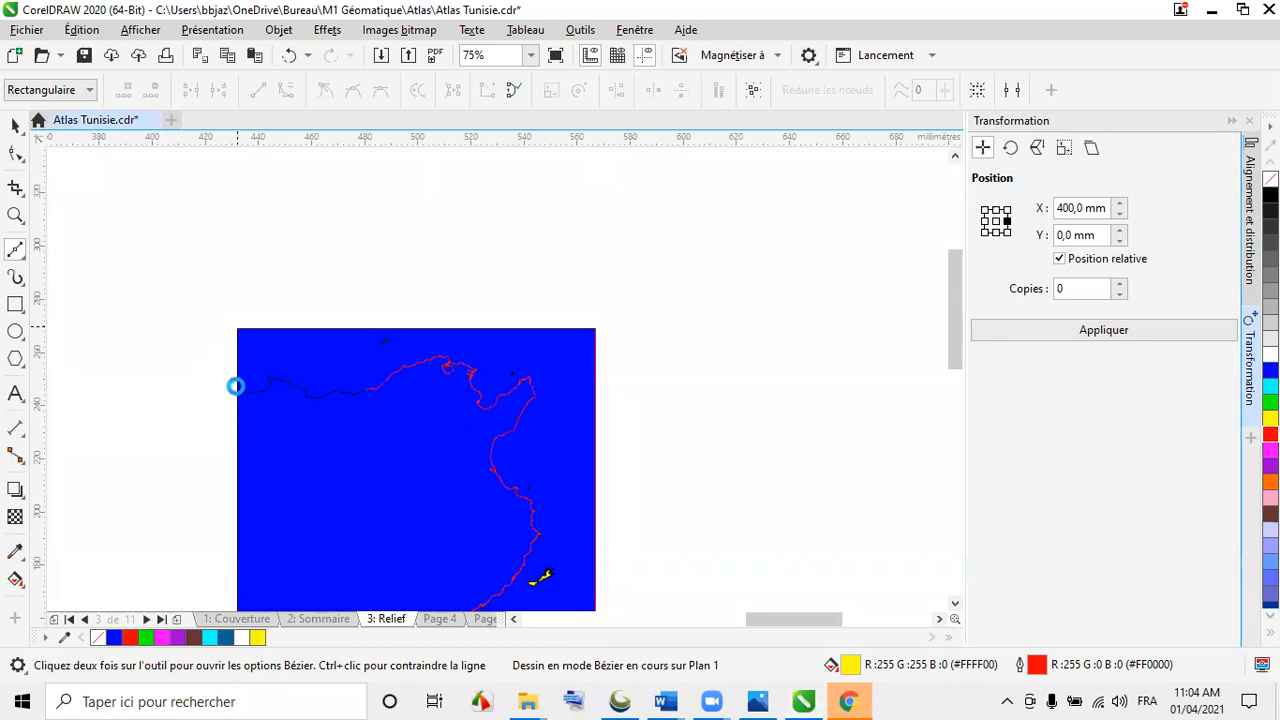
{"action": "scroll", "coordinate": [237, 386], "scroll_direction": "up", "scroll_amount": 2}
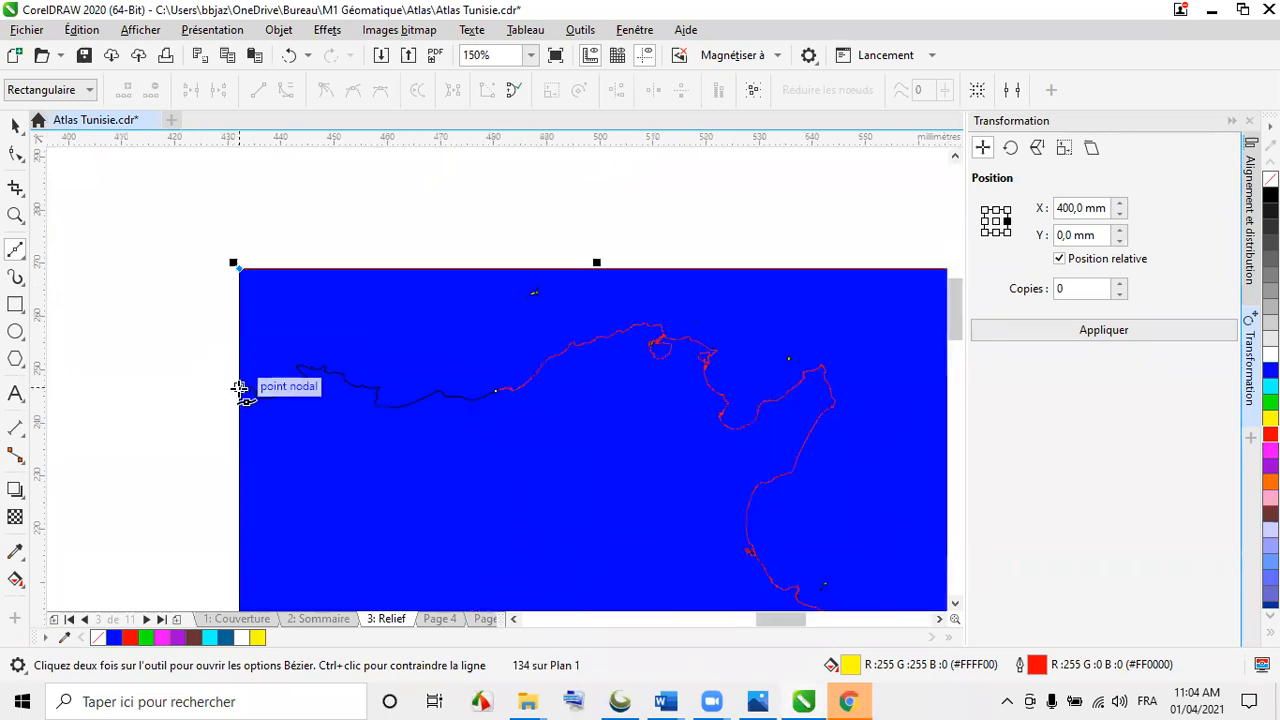
{"action": "left_click", "coordinate": [240, 388]}
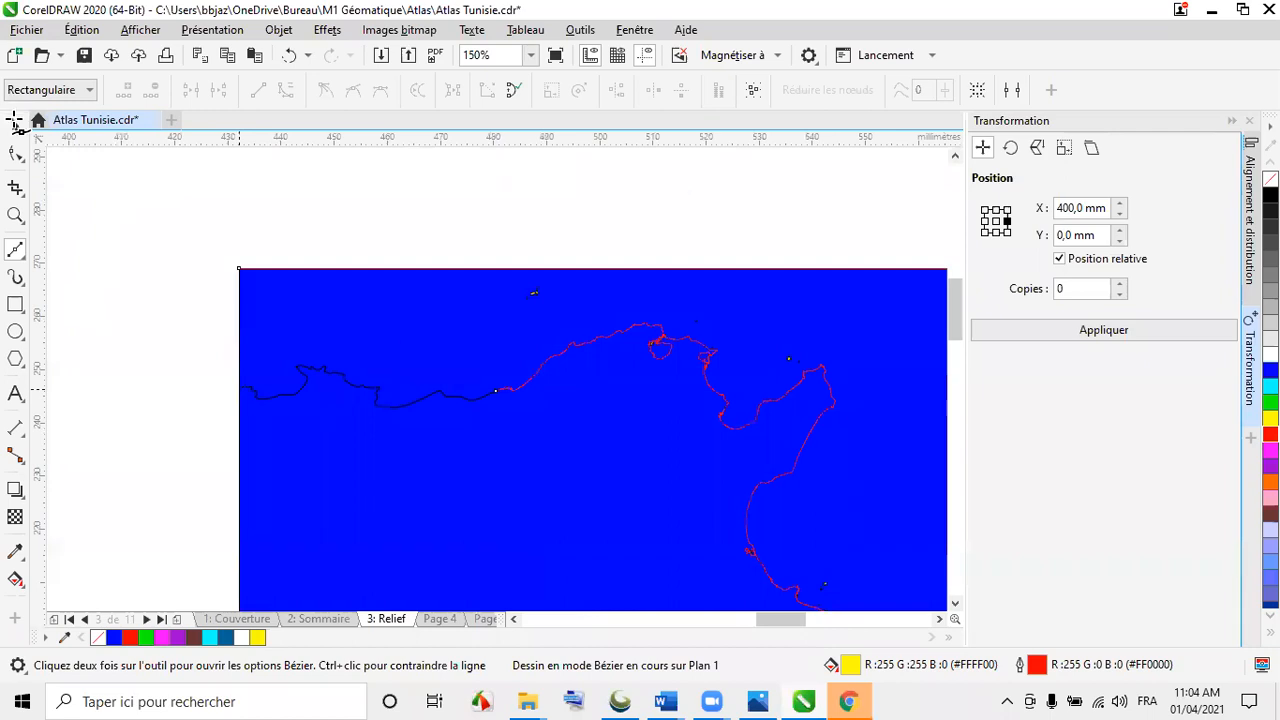
{"action": "left_click", "coordinate": [15, 120]}
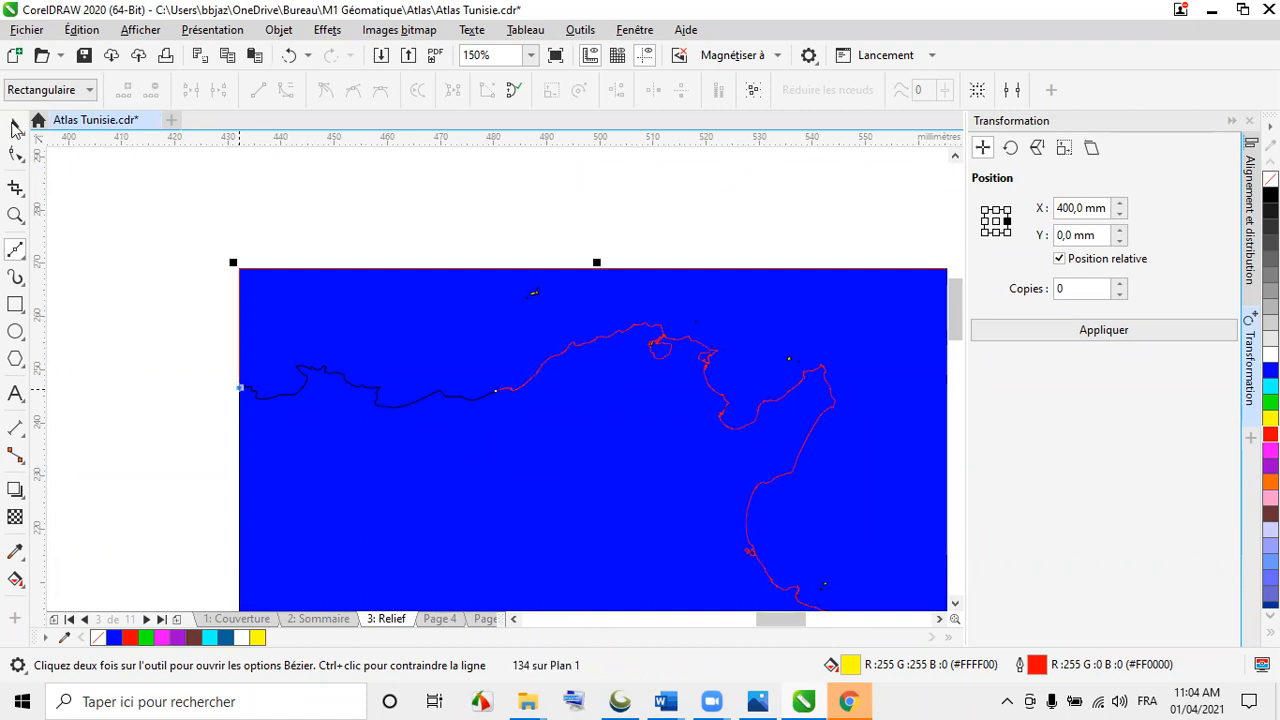
{"action": "left_click", "coordinate": [14, 125]}
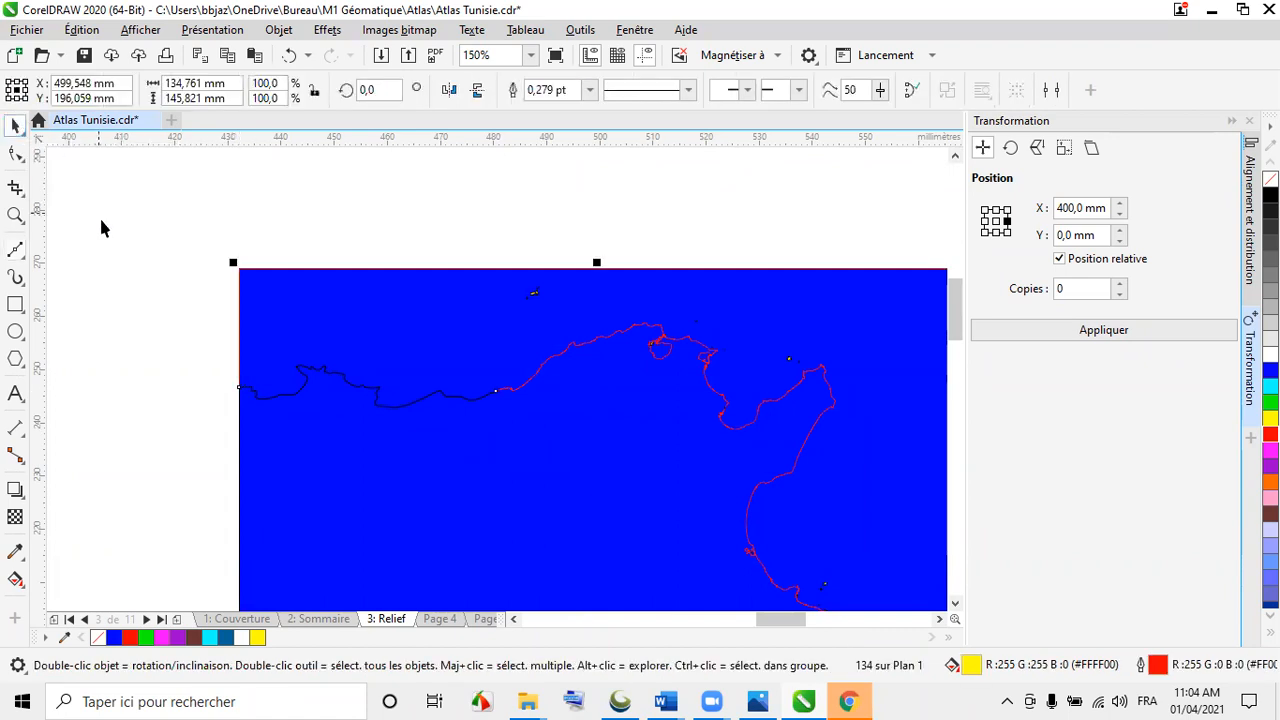
- Move the blue sea rectangle 400 mm horizontally away from the map outline
{"action": "left_click", "coordinate": [240, 459]}
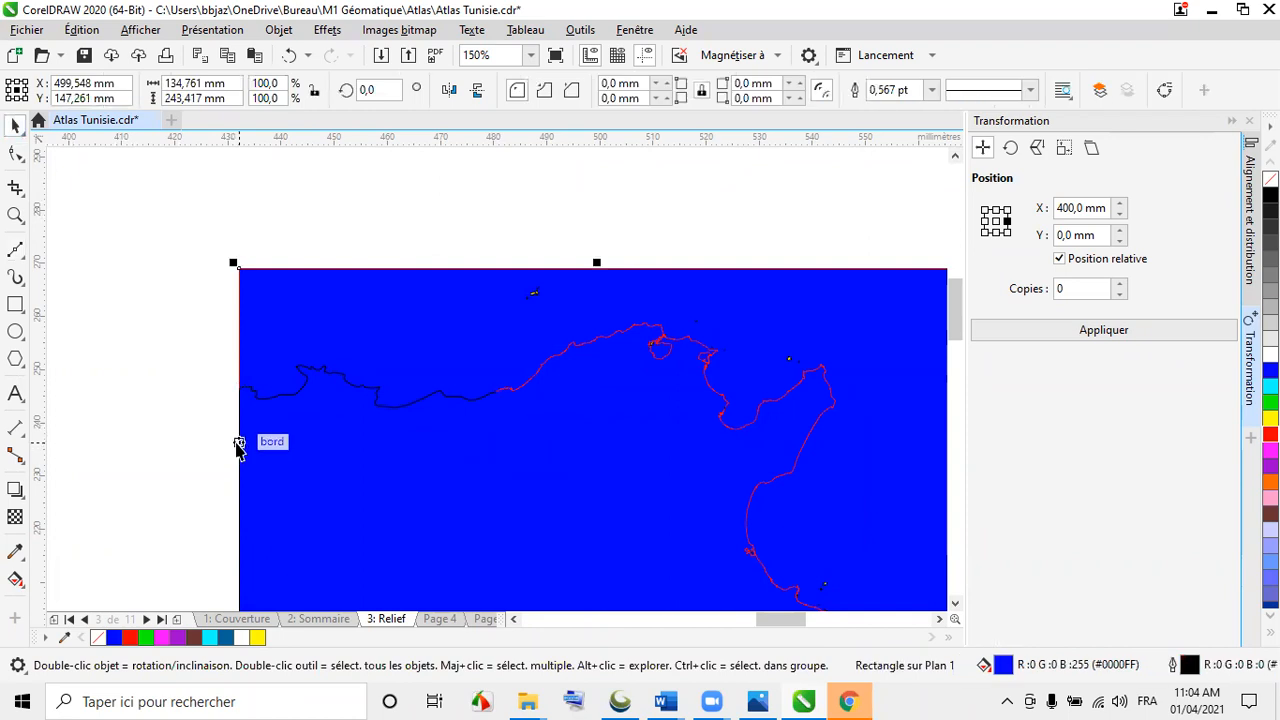
{"action": "left_click", "coordinate": [1085, 340]}
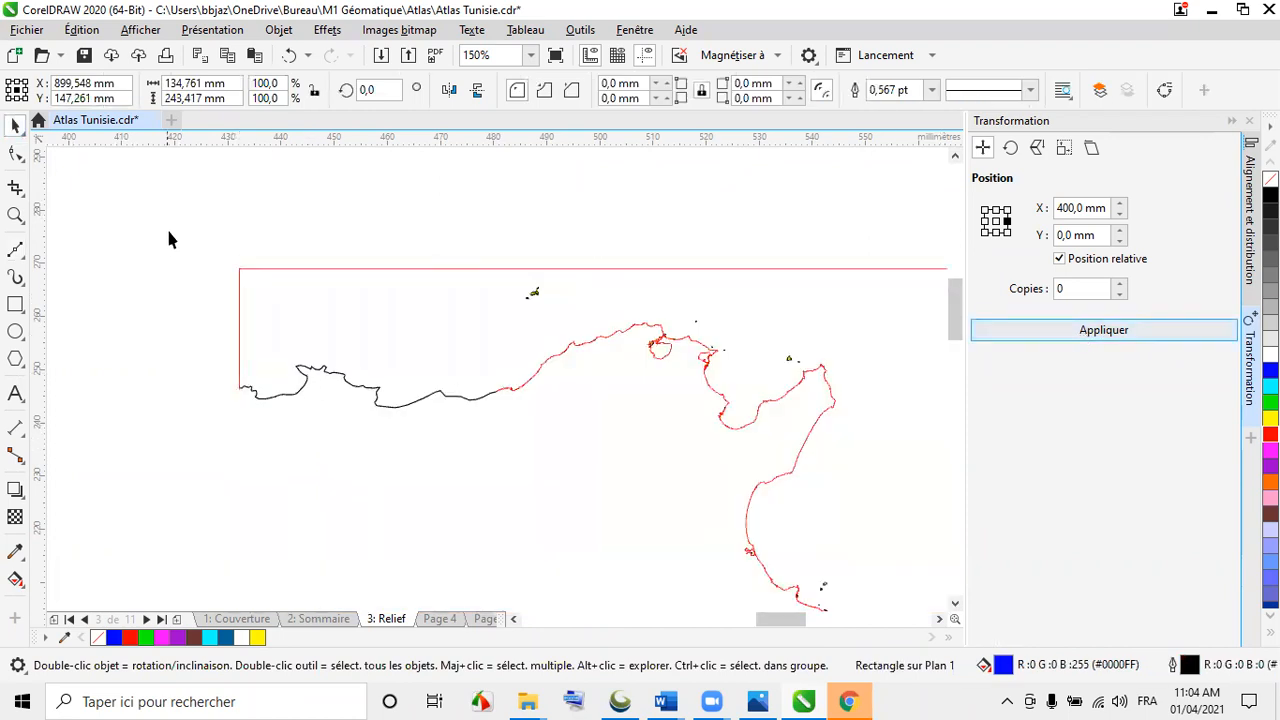
{"action": "scroll", "coordinate": [253, 228], "scroll_direction": "down", "scroll_amount": 5}
{"action": "scroll", "coordinate": [308, 283], "scroll_direction": "up", "scroll_amount": 5}
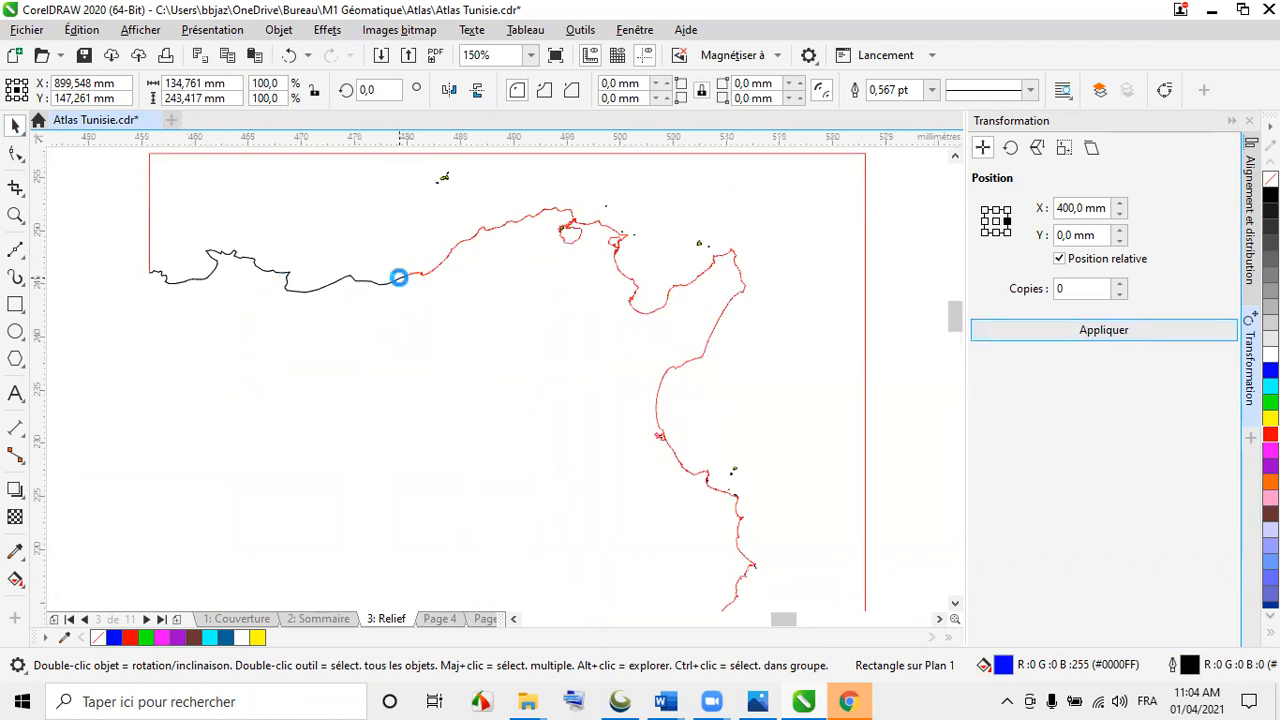
- Weld the black Algerian coast line and the red Tunisian coastline curve into one object
{"action": "scroll", "coordinate": [420, 280], "scroll_direction": "up", "scroll_amount": 5}
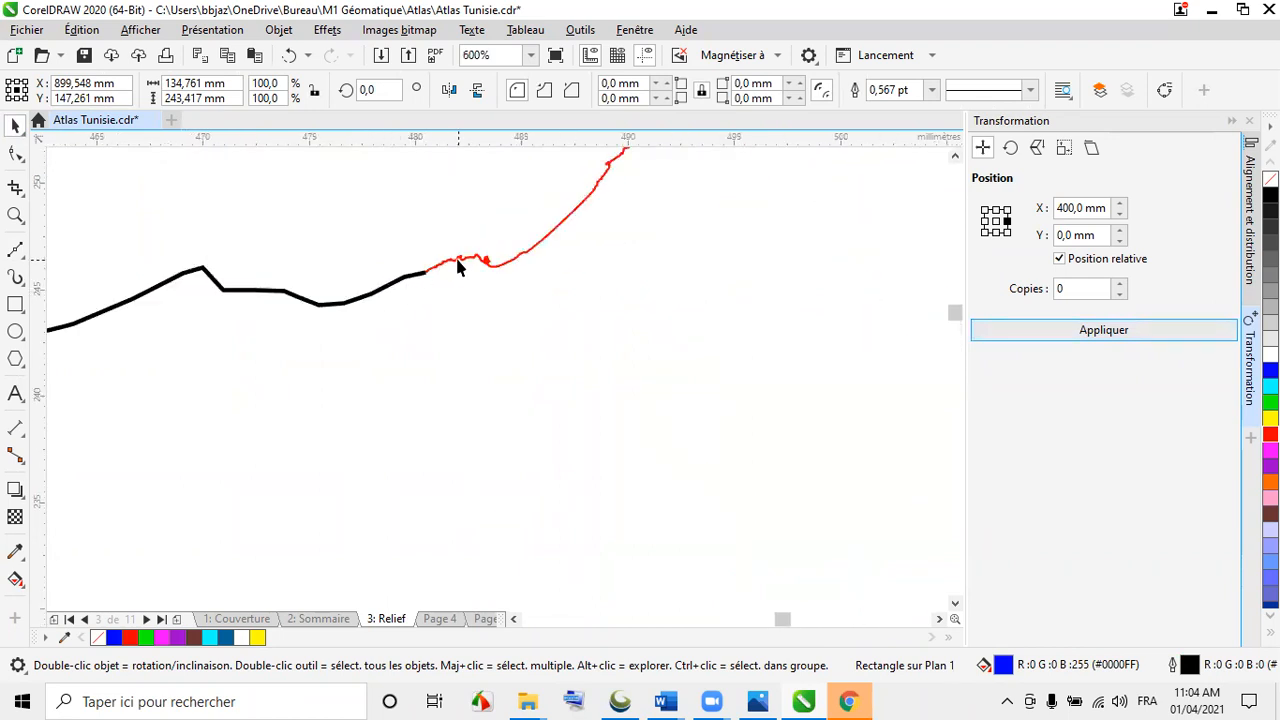
{"action": "left_click", "coordinate": [405, 283]}
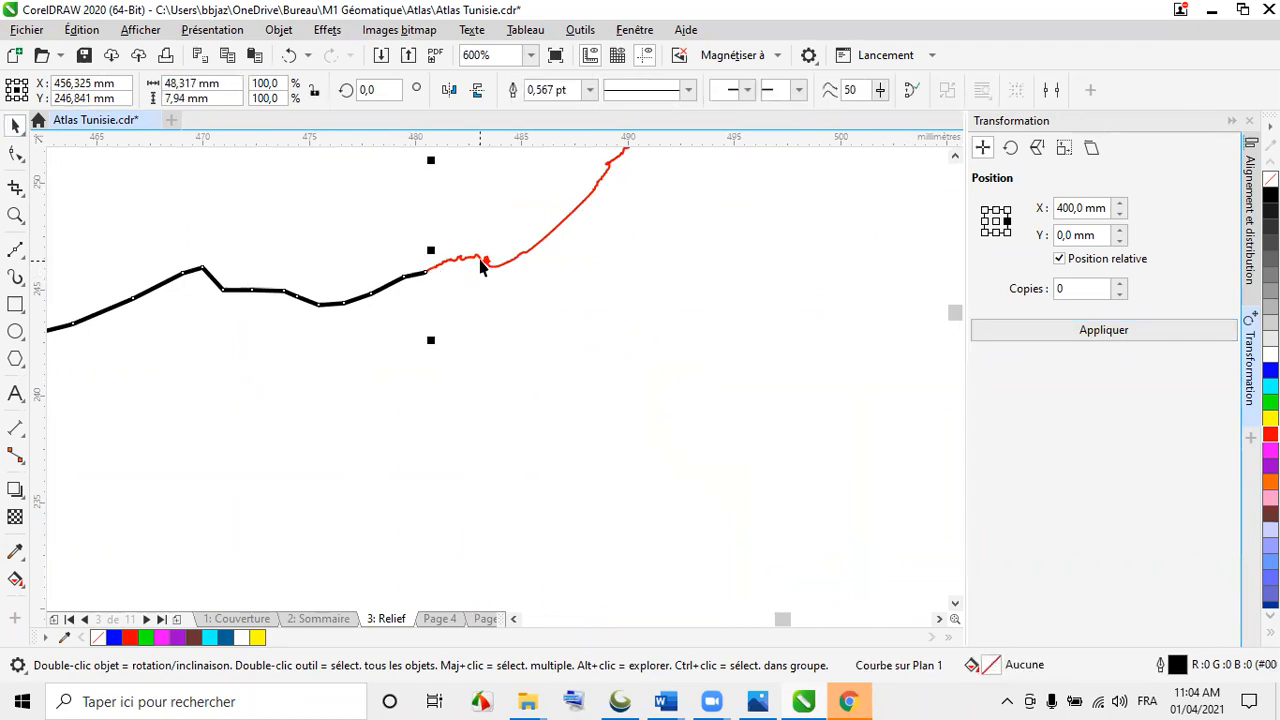
{"action": "left_click", "coordinate": [481, 265], "text": "shift"}
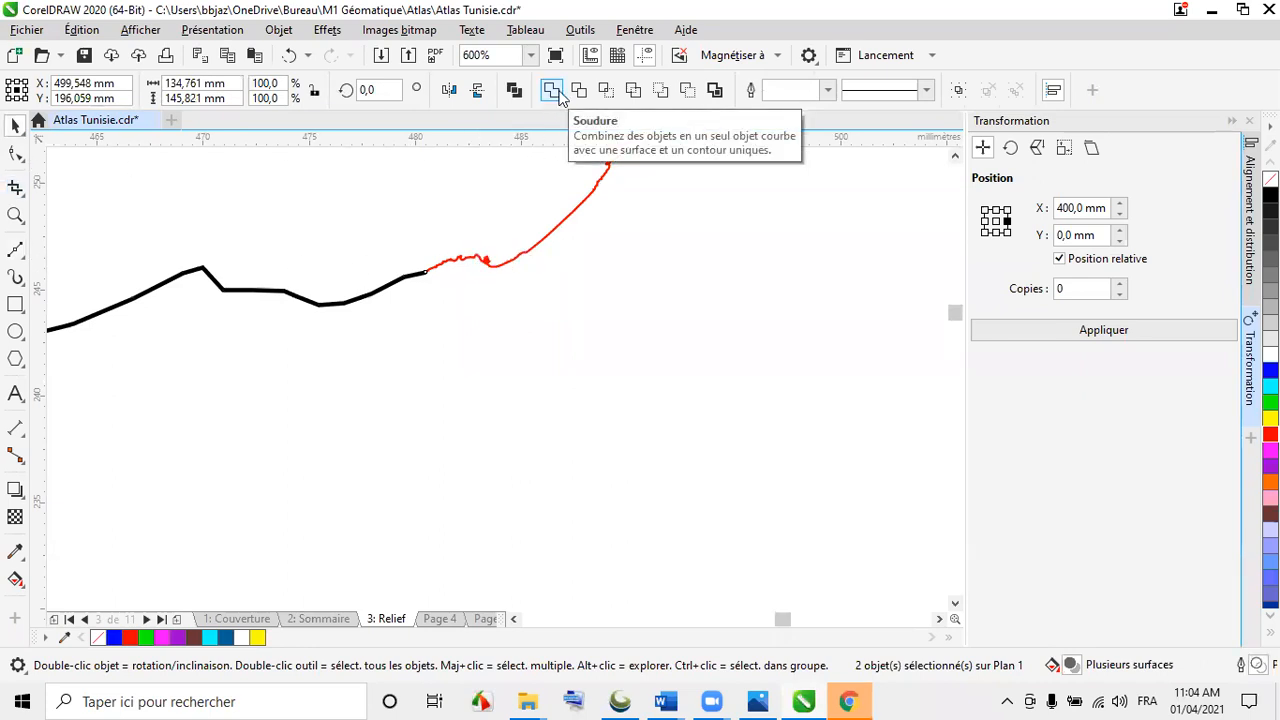
{"action": "left_click", "coordinate": [551, 90]}
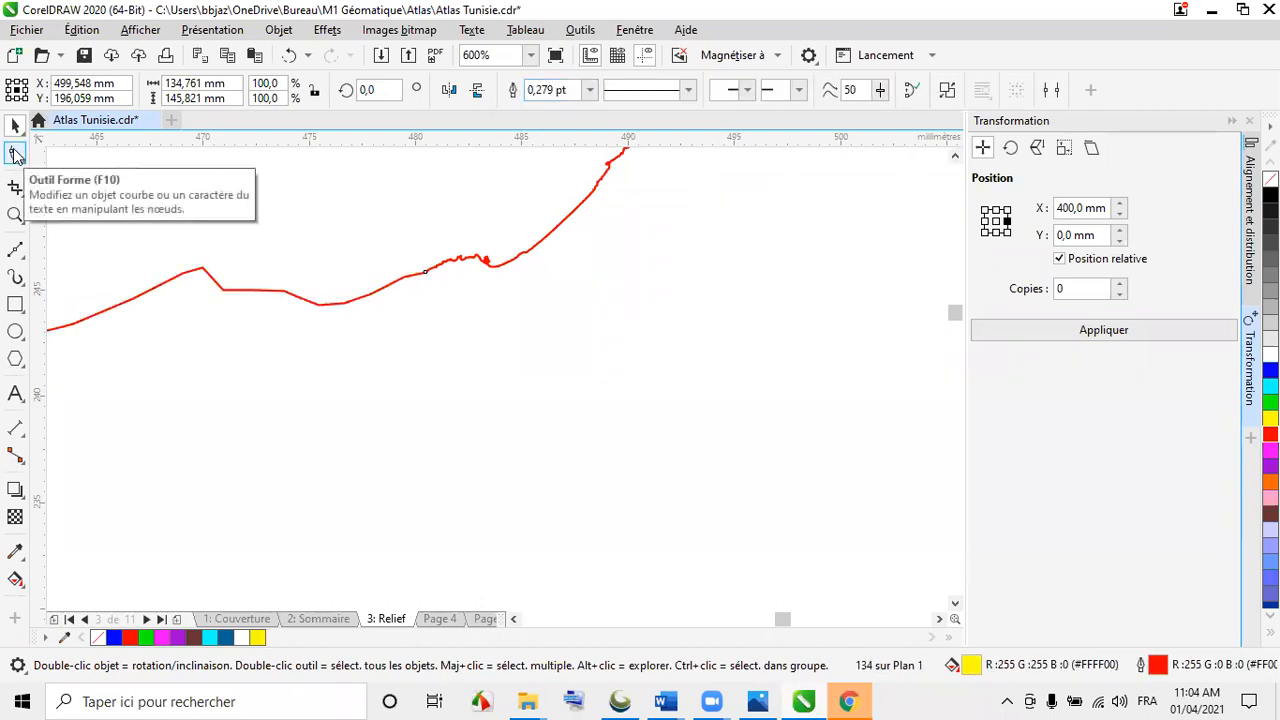
- Try to close the welded coastline curve automatically and undo the closing
{"action": "left_click", "coordinate": [910, 92]}
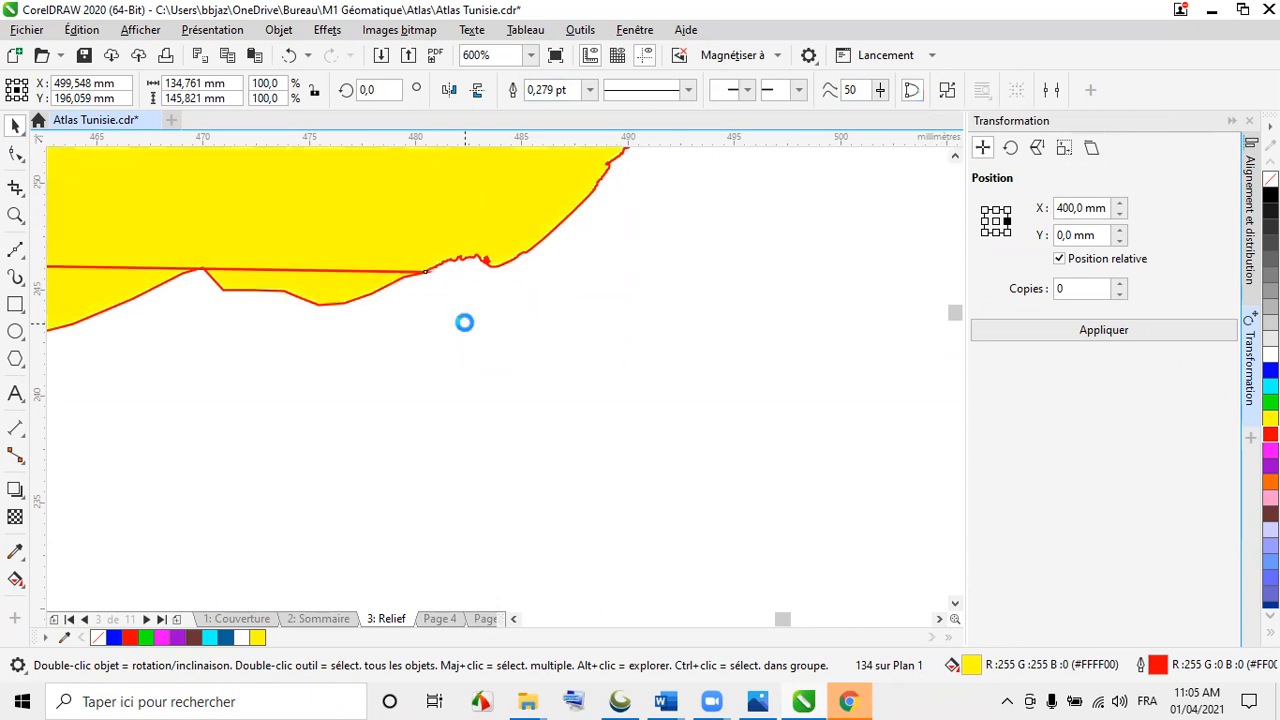
{"action": "scroll", "coordinate": [466, 320], "scroll_direction": "down", "scroll_amount": 2}
{"action": "left_click", "coordinate": [288, 55]}
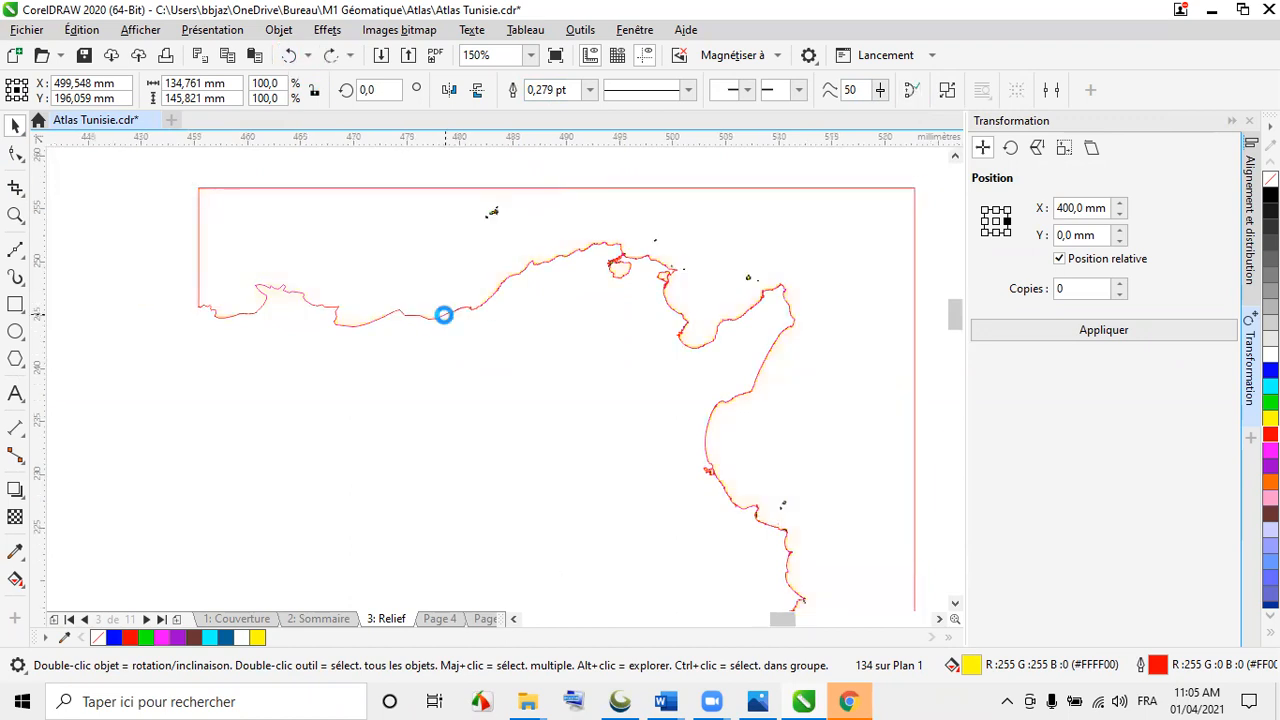
- Join the welded curve by moving the Algerian line's eastern end node onto the Tunisian coastline's northwestern end node
{"action": "scroll", "coordinate": [443, 312], "scroll_direction": "up", "scroll_amount": 3}
{"action": "left_click", "coordinate": [15, 153]}
{"action": "left_click", "coordinate": [524, 280]}
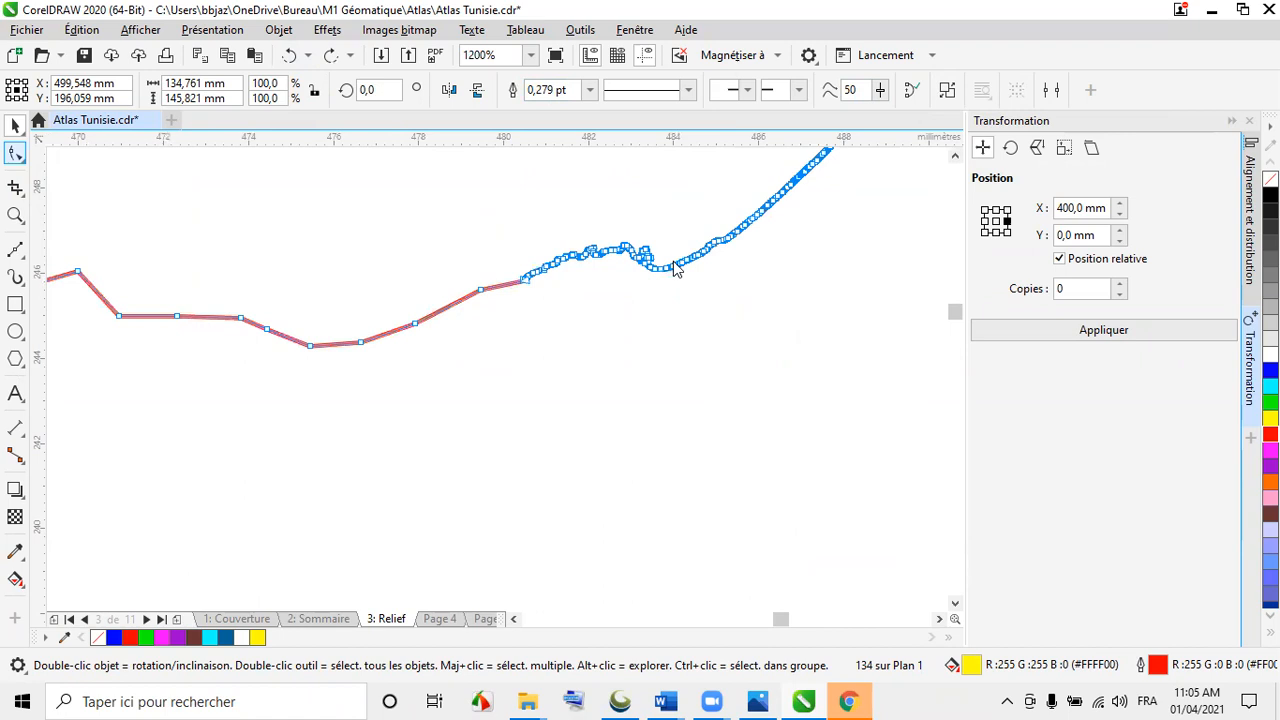
{"action": "scroll", "coordinate": [527, 282], "scroll_direction": "up", "scroll_amount": 4}
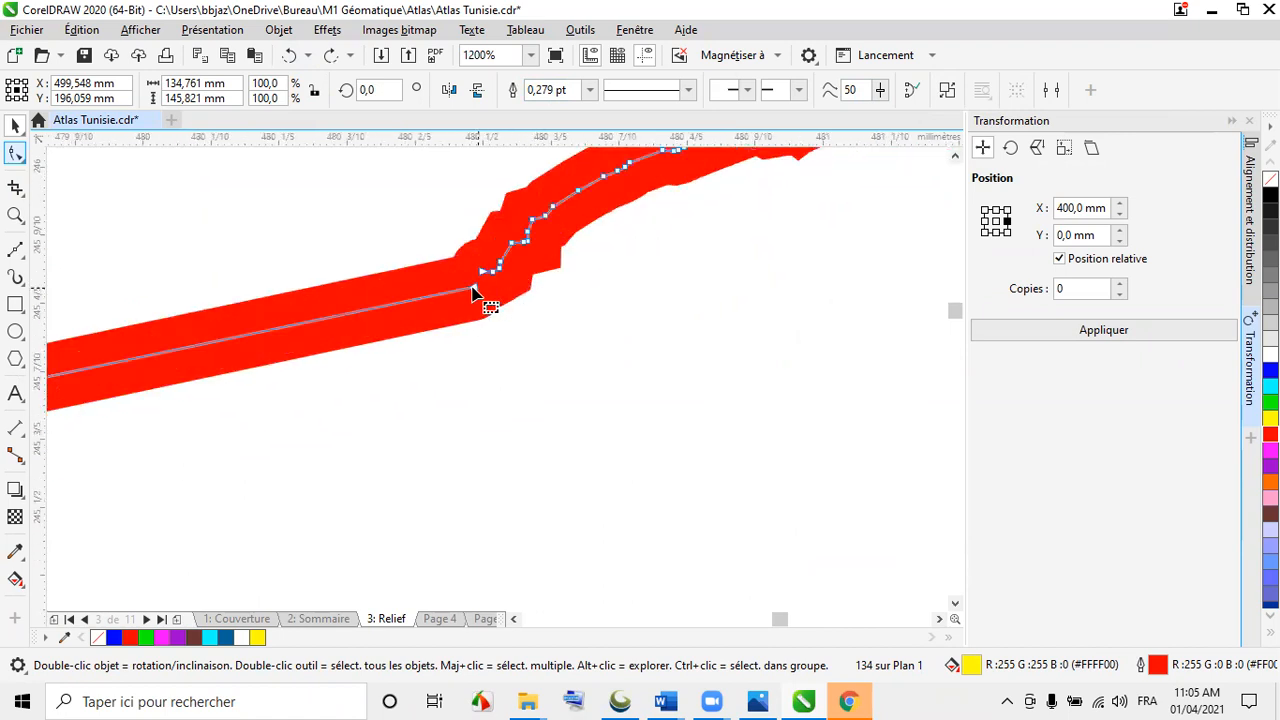
{"action": "left_click_drag", "start_coordinate": [474, 288], "coordinate": [484, 272]}
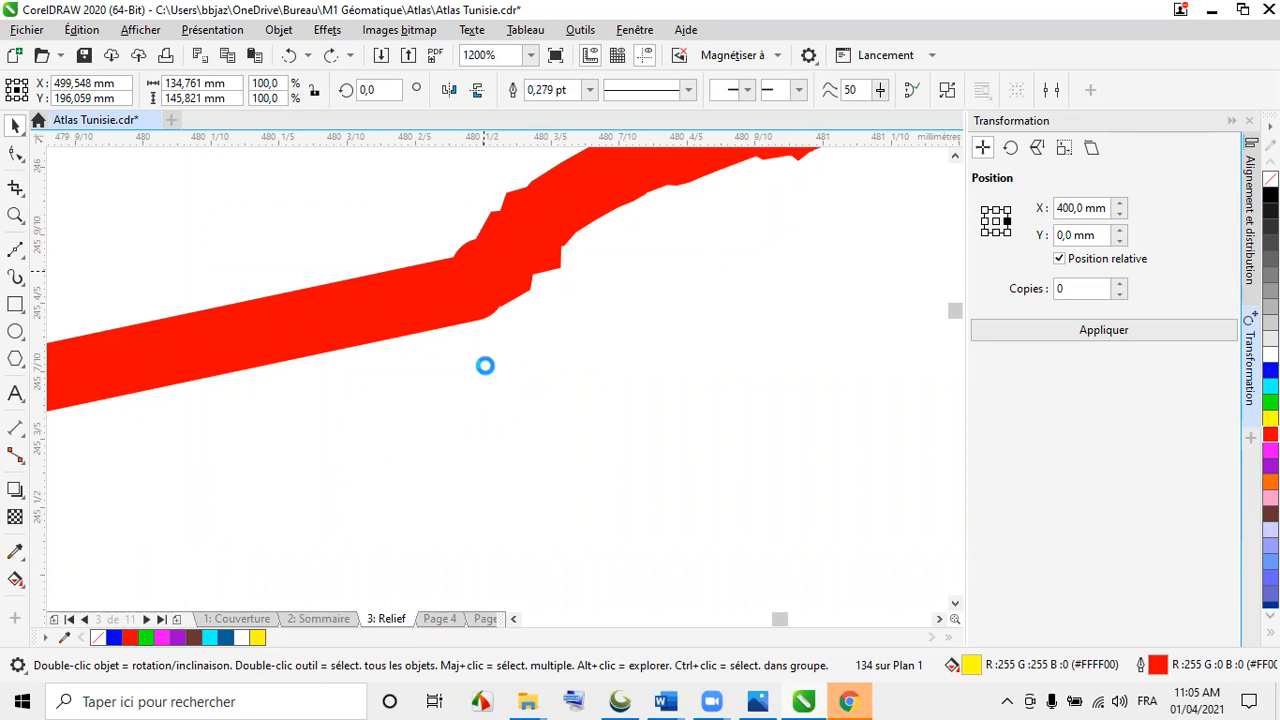
- Close the joined coastline curve automatically so it forms a sea area, and apply a cyan fill to it
{"action": "left_click", "coordinate": [16, 147]}
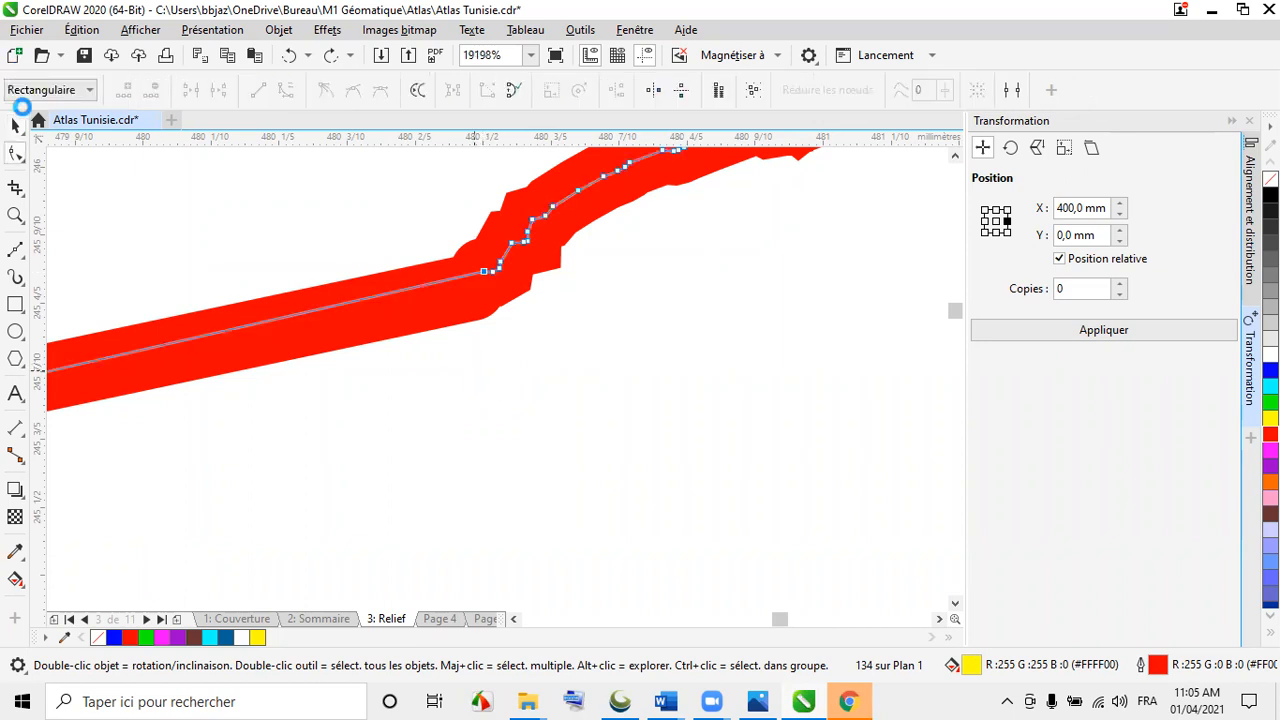
{"action": "left_click", "coordinate": [15, 126]}
{"action": "scroll", "coordinate": [426, 290], "scroll_direction": "down", "scroll_amount": 1}
{"action": "scroll", "coordinate": [426, 290], "scroll_direction": "down", "scroll_amount": 7}
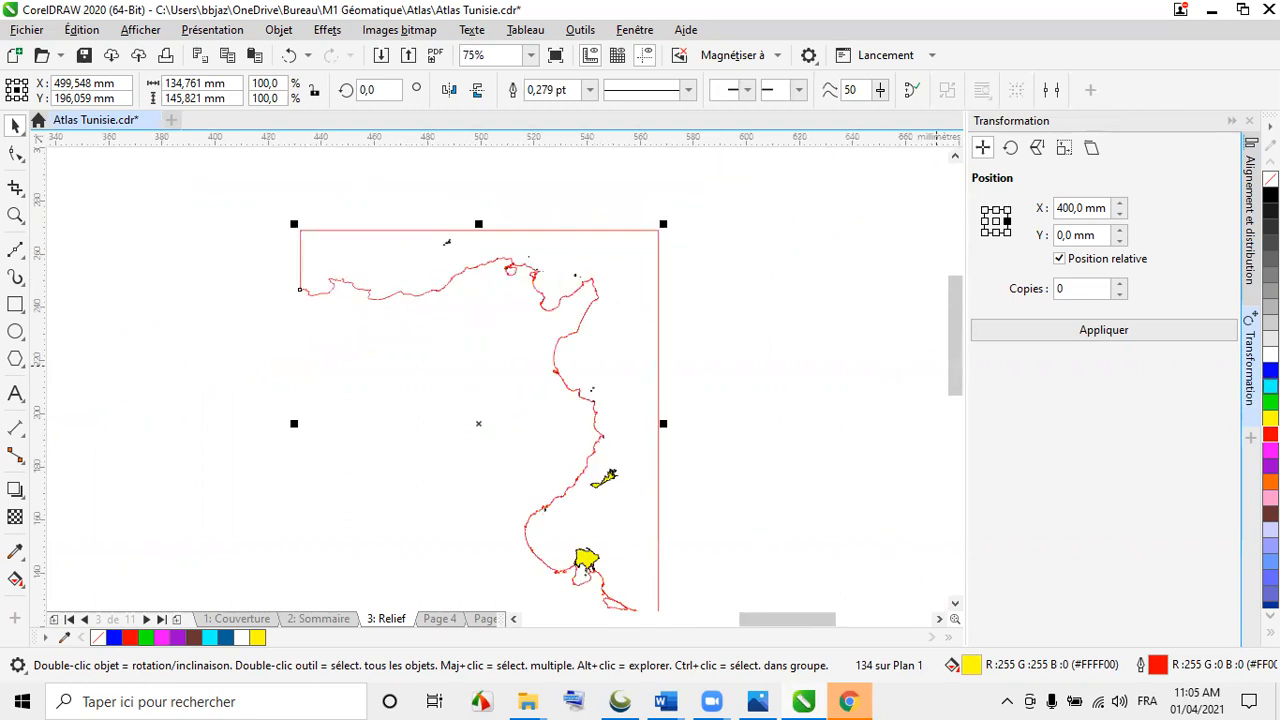
{"action": "left_click", "coordinate": [1270, 386]}
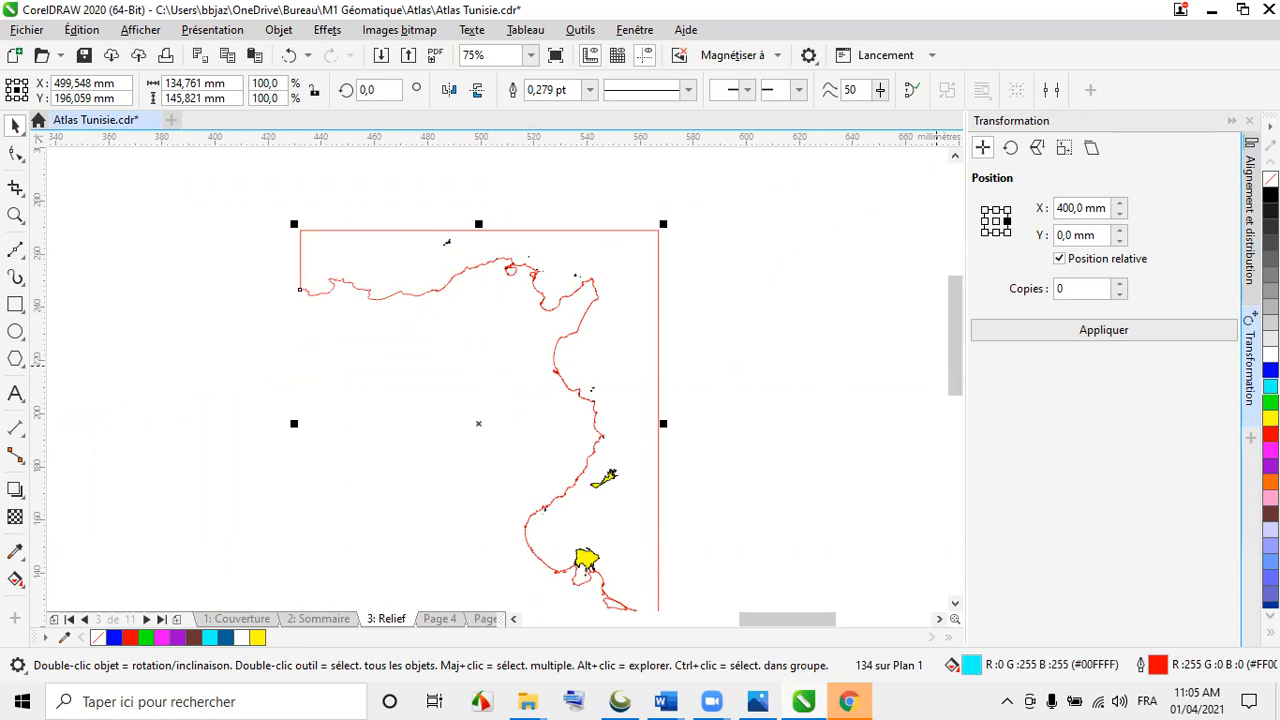
{"action": "left_click", "coordinate": [910, 91]}
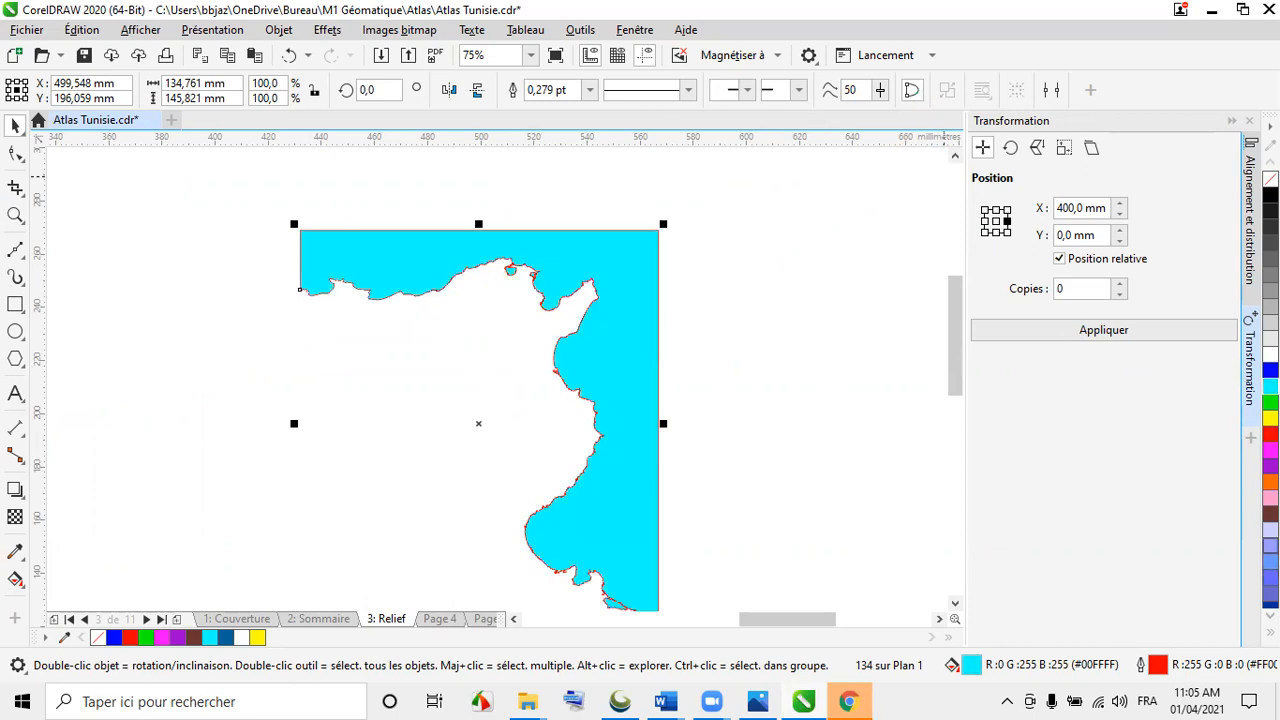
- Recolour the closed sea area in light blue (RGB 102, 153, 255) and remove its outline
{"action": "left_click", "coordinate": [1270, 562]}
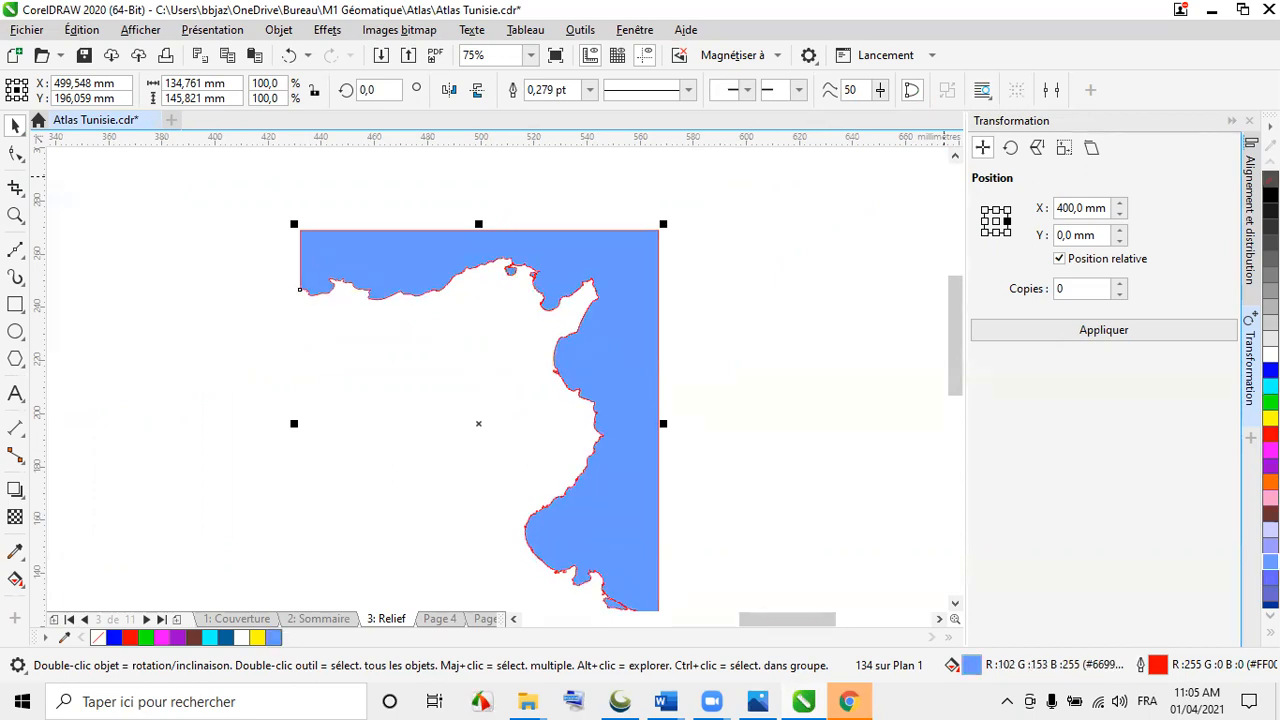
{"action": "right_click", "coordinate": [1270, 178]}
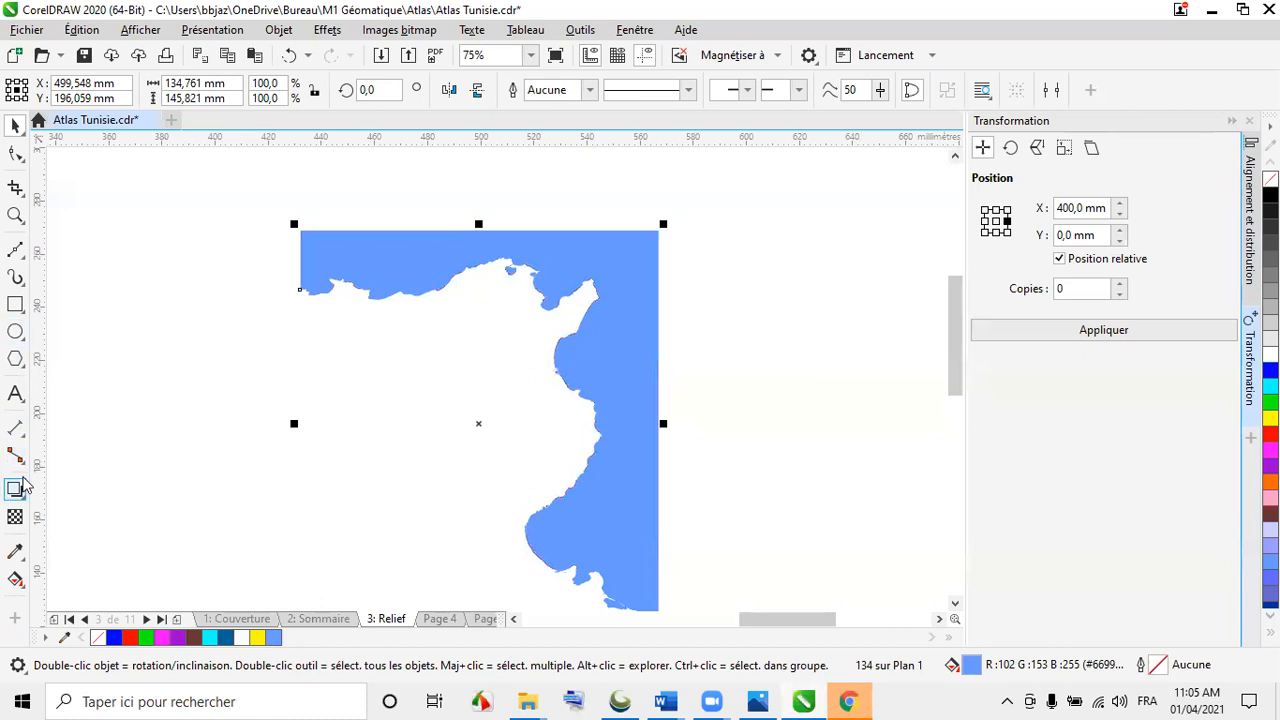
- Move the sea area horizontally by -400 mm onto the relief map
{"action": "scroll", "coordinate": [824, 283], "scroll_direction": "down", "scroll_amount": 5}
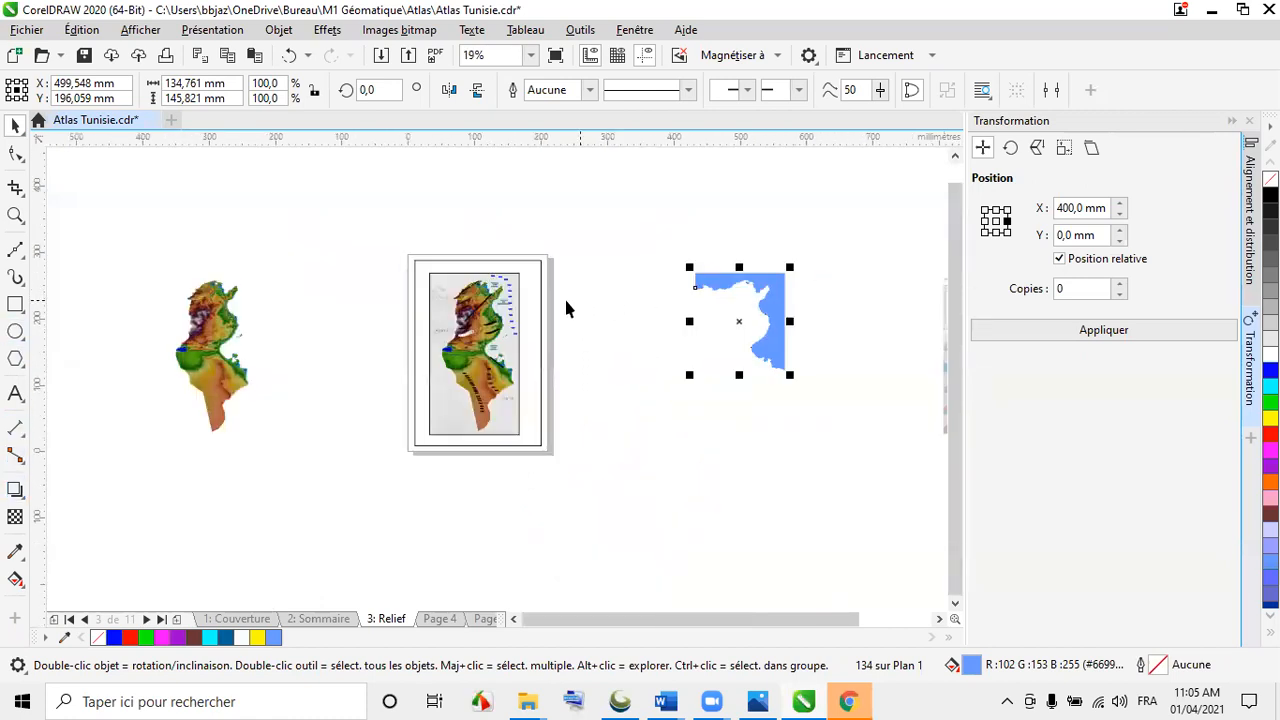
{"action": "scroll", "coordinate": [478, 306], "scroll_direction": "up", "scroll_amount": 2}
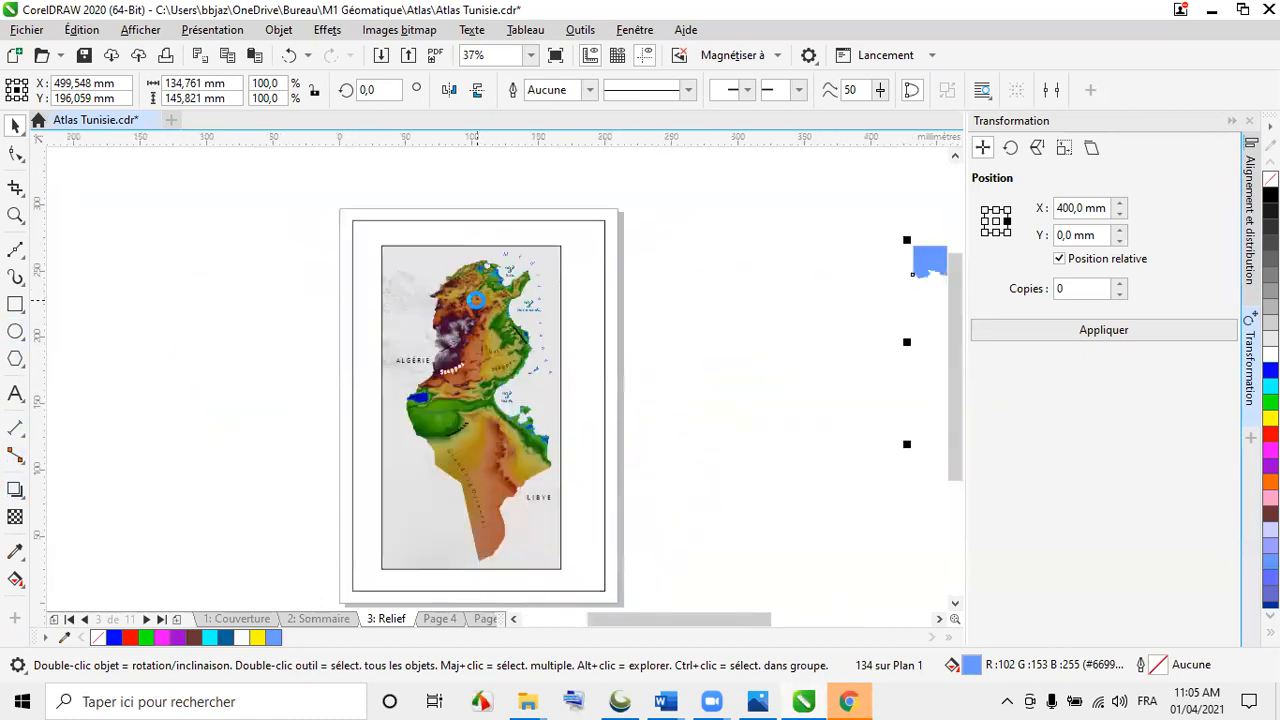
{"action": "type", "text": "-"}
{"action": "left_click", "coordinate": [1071, 236]}
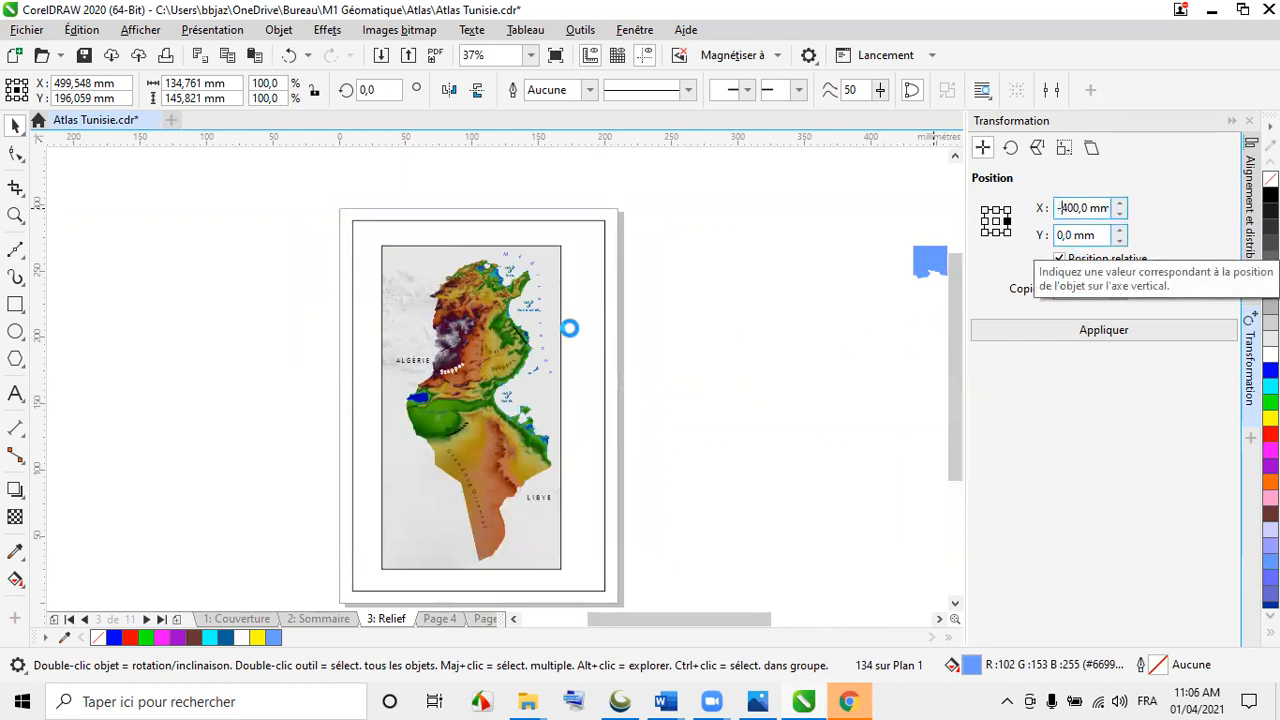
{"action": "key", "text": "Return"}
{"action": "left_click", "coordinate": [736, 329]}
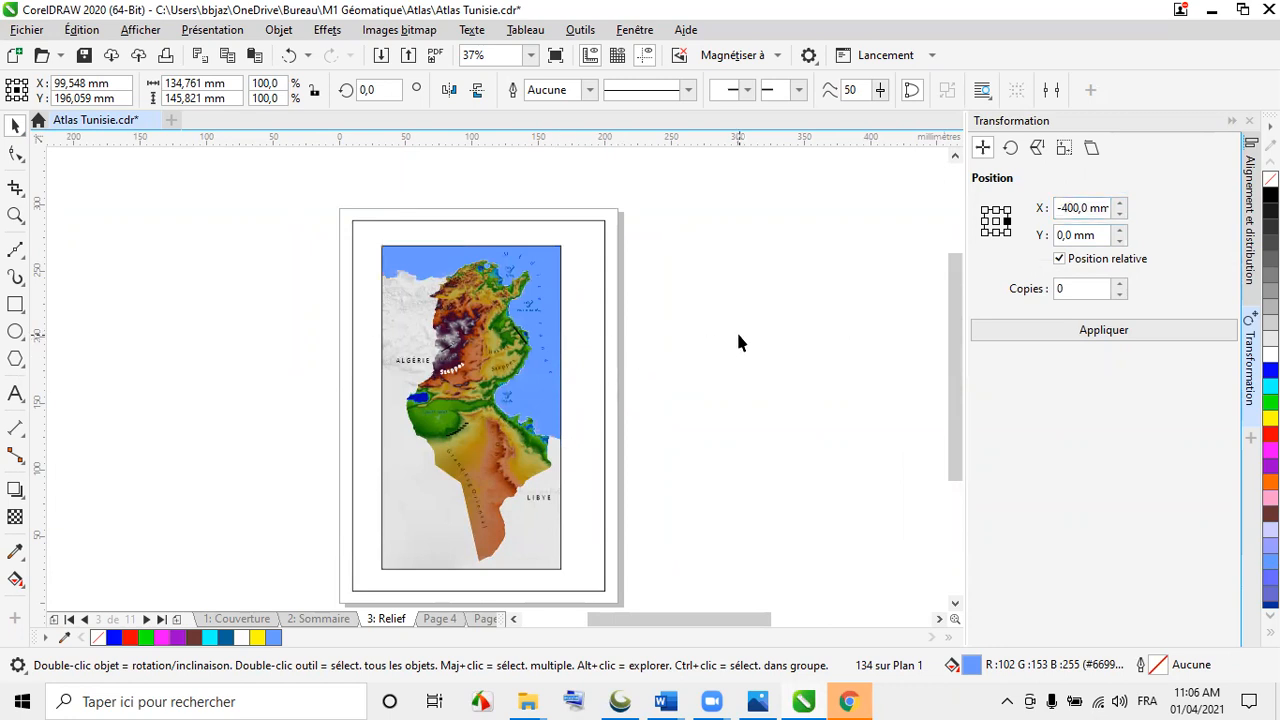
- Create one copy of the sea area with a relative horizontal offset of -400 mm
{"action": "scroll", "coordinate": [524, 395], "scroll_direction": "up", "scroll_amount": 1}
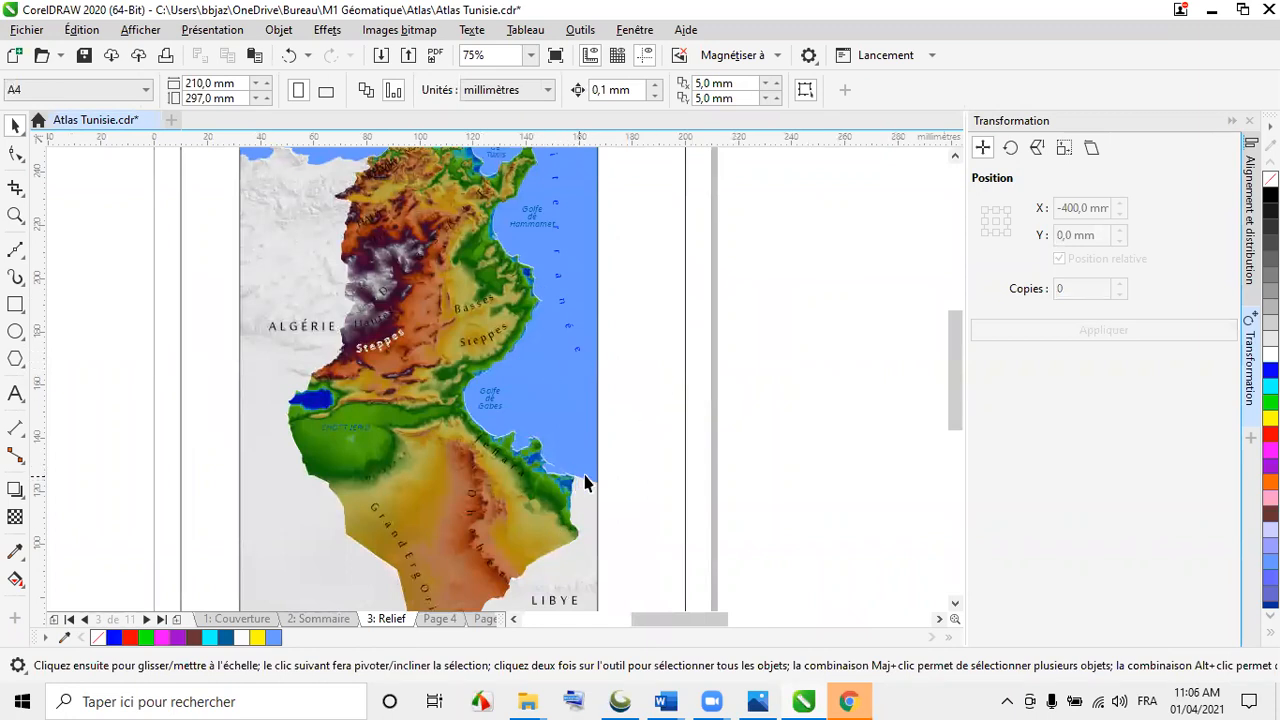
{"action": "scroll", "coordinate": [618, 471], "scroll_direction": "down", "scroll_amount": 1}
{"action": "left_click", "coordinate": [614, 471]}
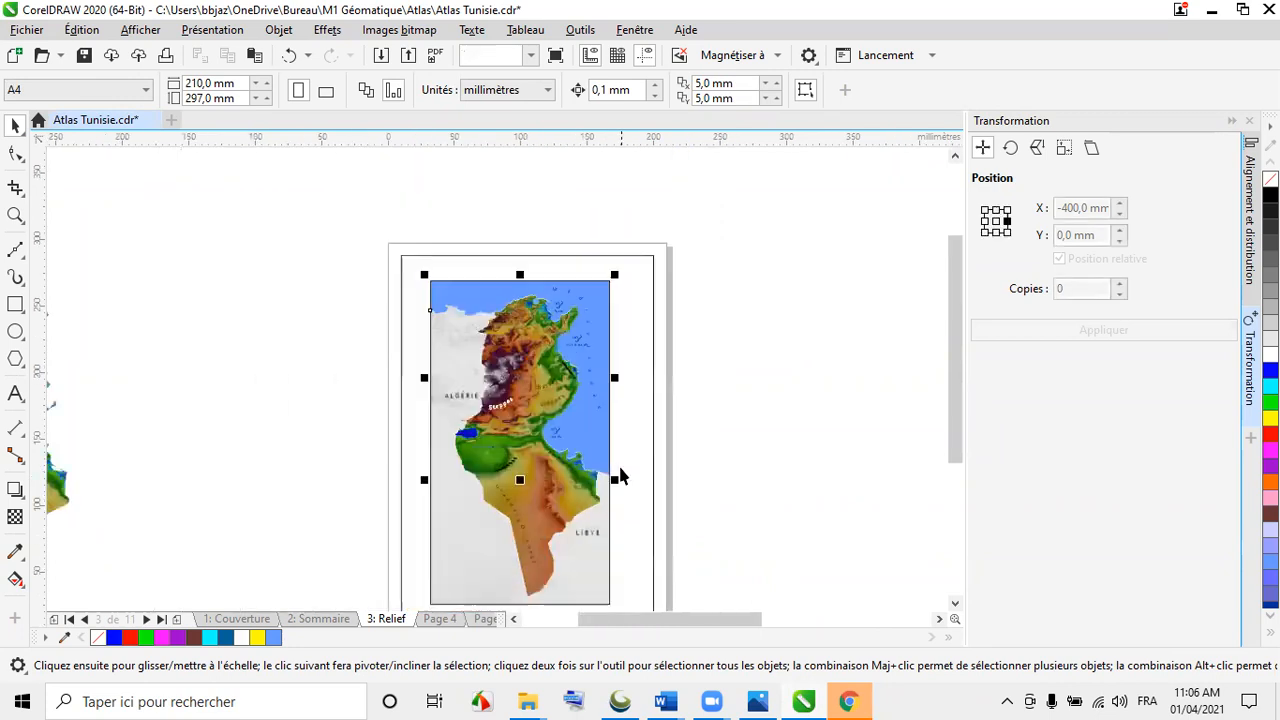
{"action": "left_click", "coordinate": [1119, 284]}
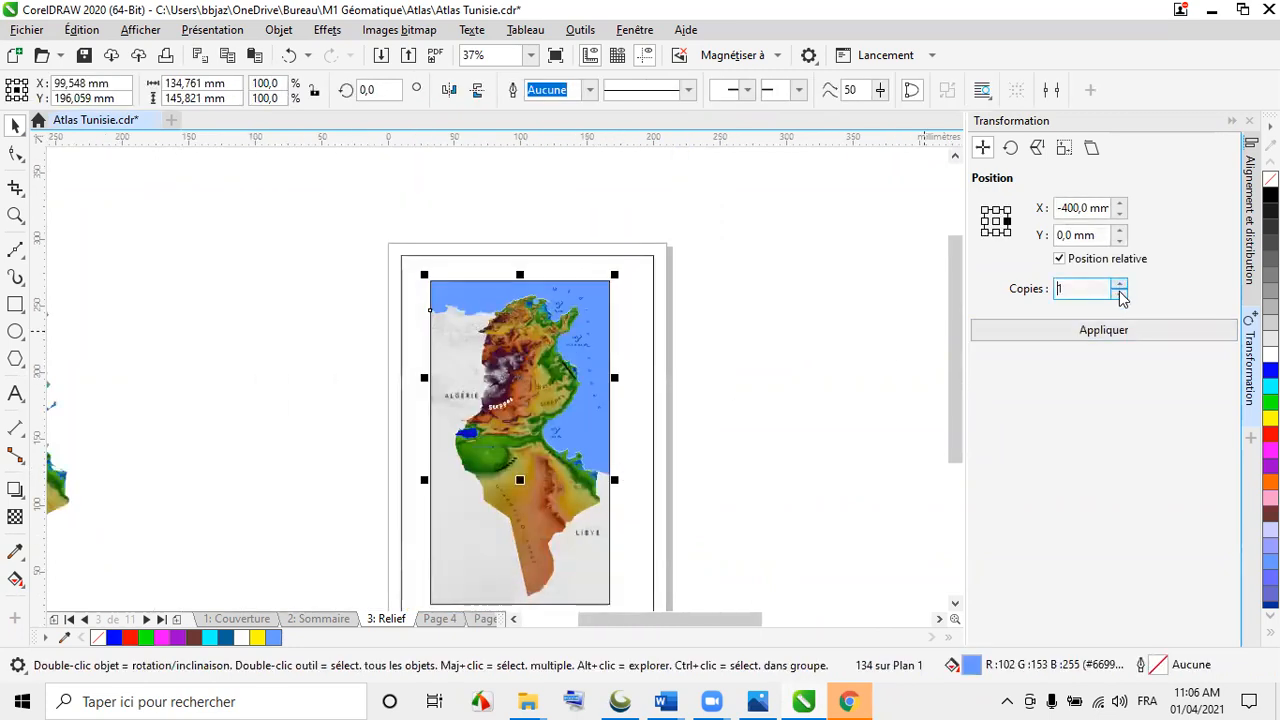
{"action": "left_click", "coordinate": [1080, 329]}
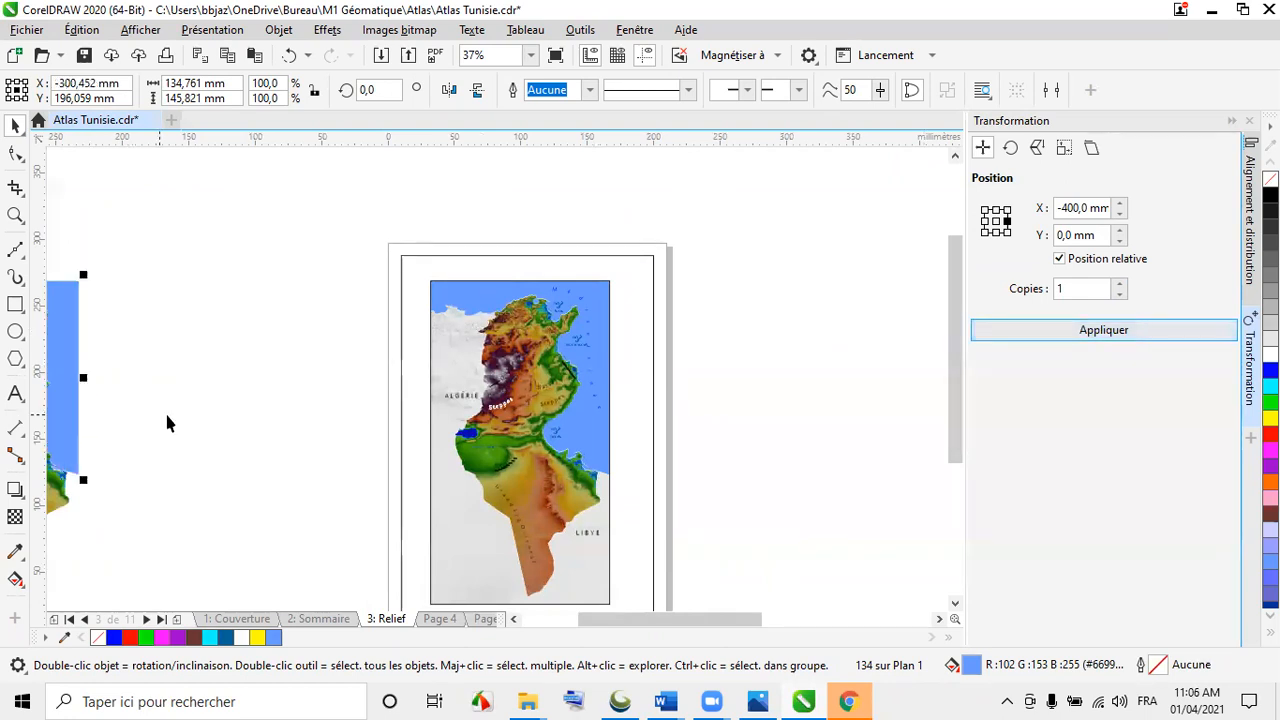
{"action": "left_click", "coordinate": [514, 620]}
{"action": "left_click", "coordinate": [514, 620]}
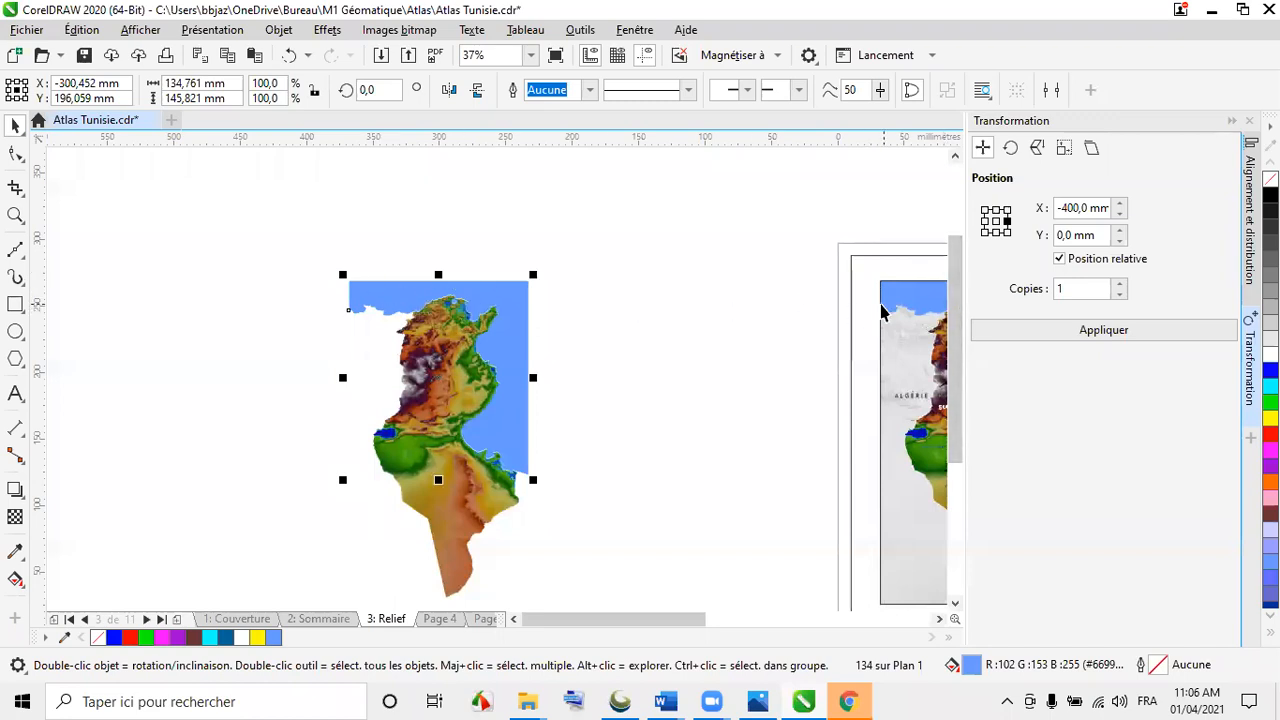
- Try a blue-to-white gradient fill on the copied sea area, adjust the gradient's start point and delete the copy
{"action": "left_click", "coordinate": [16, 580]}
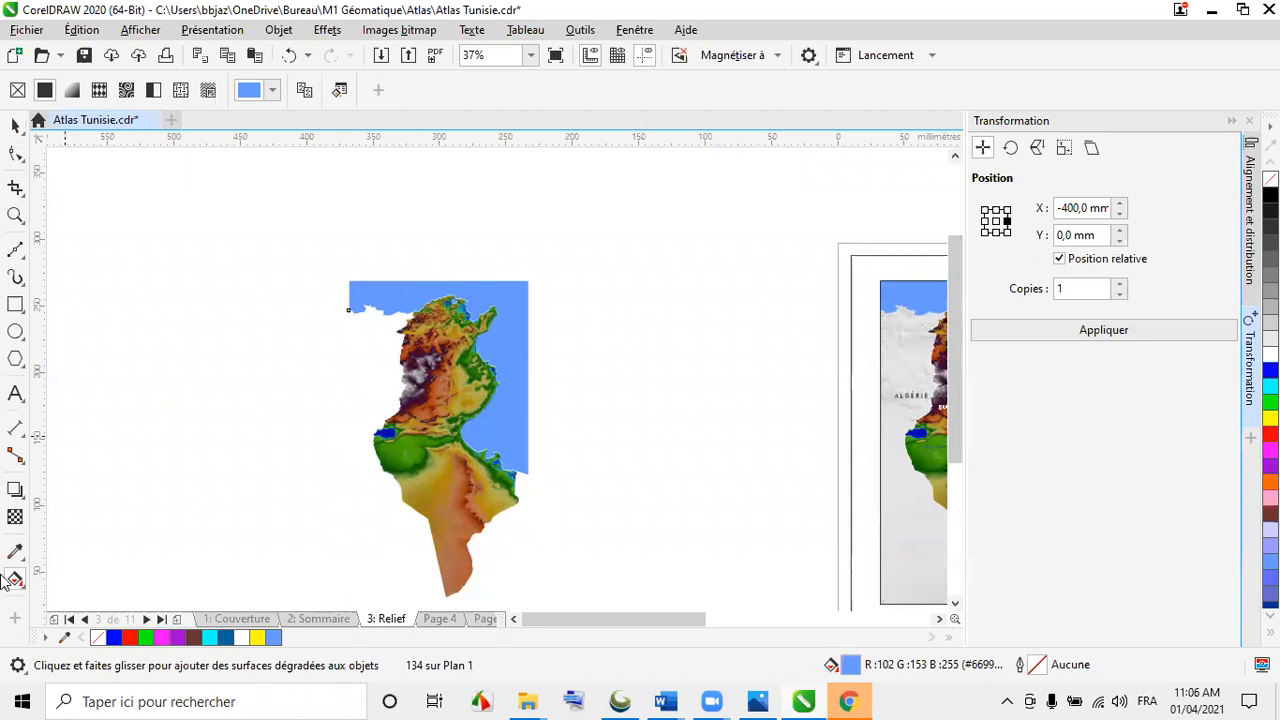
{"action": "left_click_drag", "start_coordinate": [441, 390], "coordinate": [514, 315]}
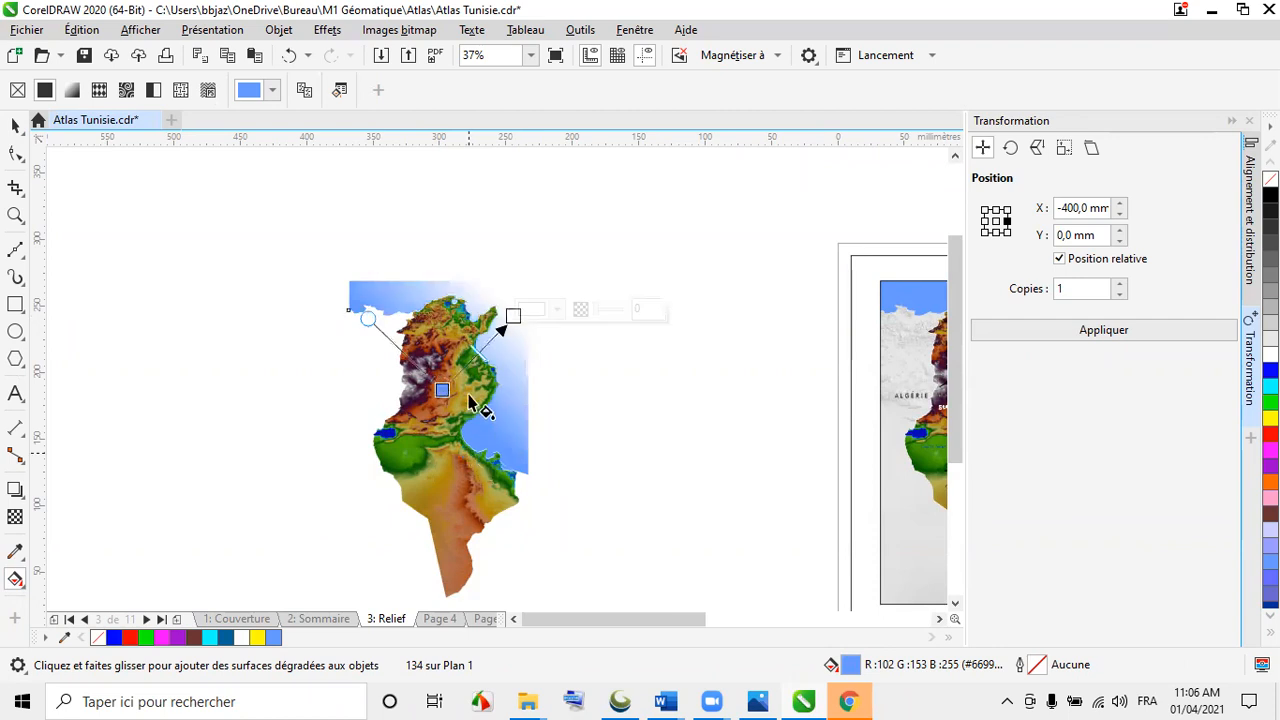
{"action": "left_click", "coordinate": [423, 427]}
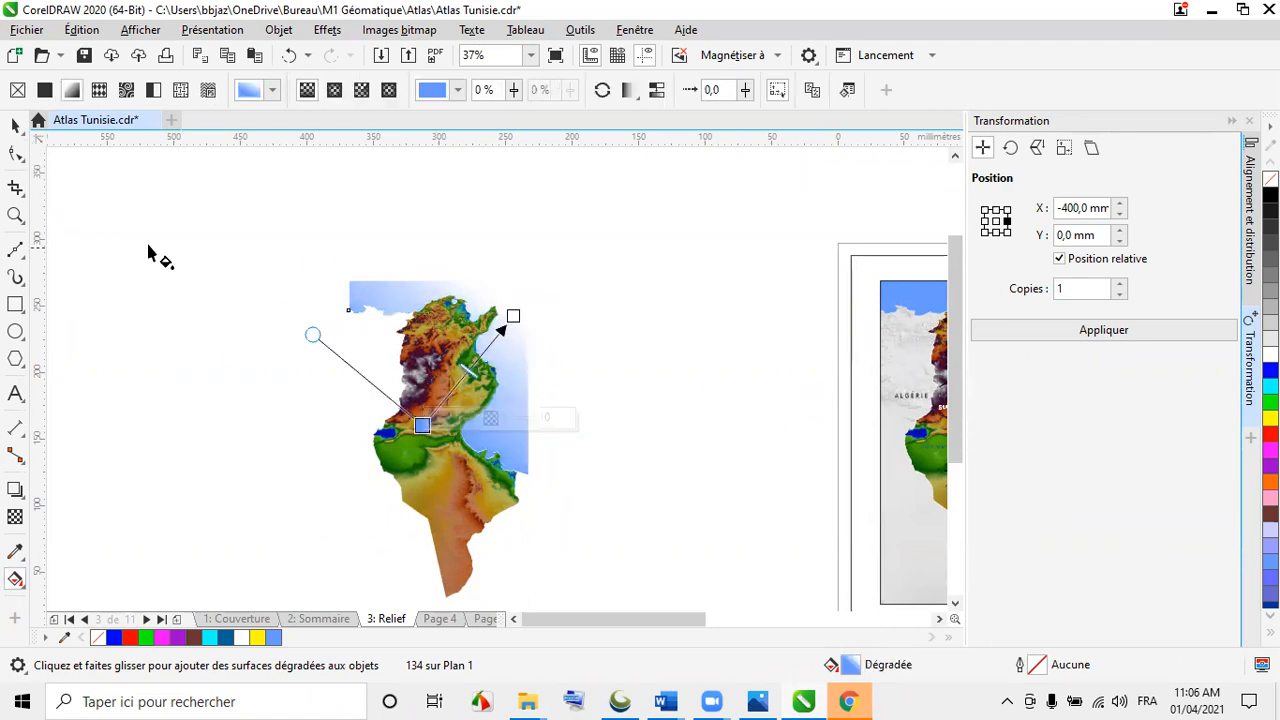
{"action": "left_click", "coordinate": [15, 125]}
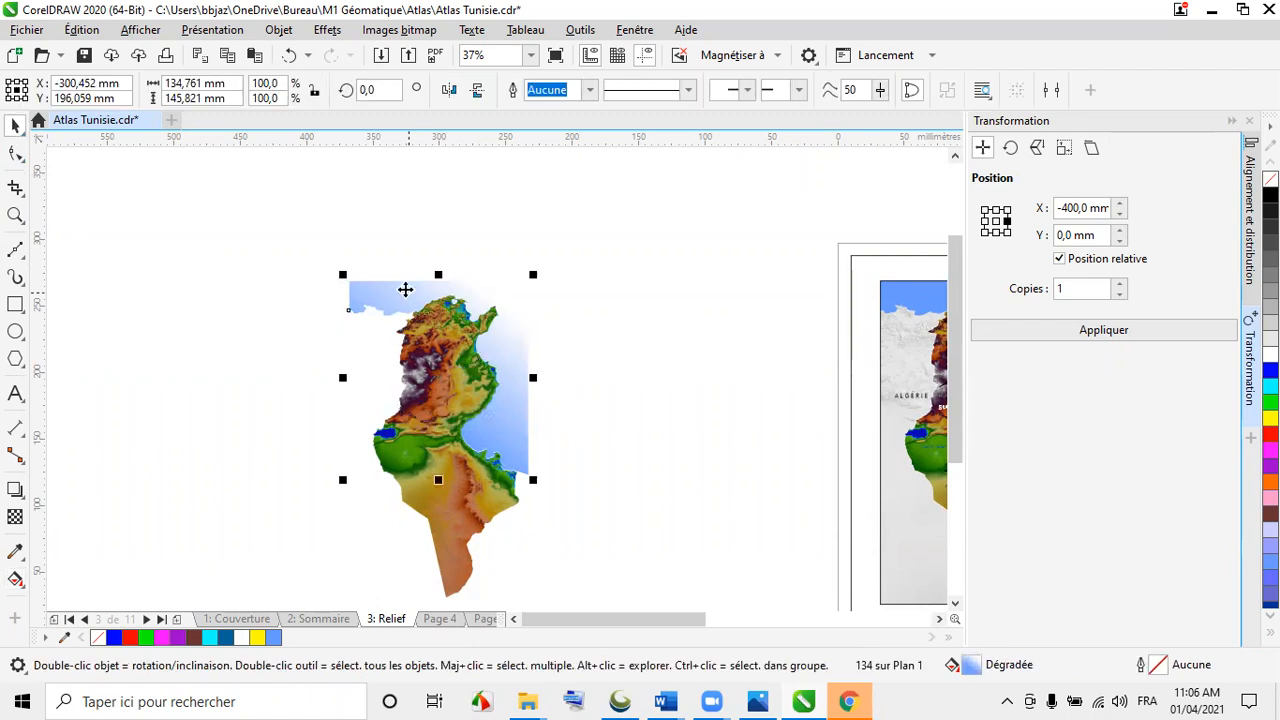
{"action": "key", "text": "Delete"}
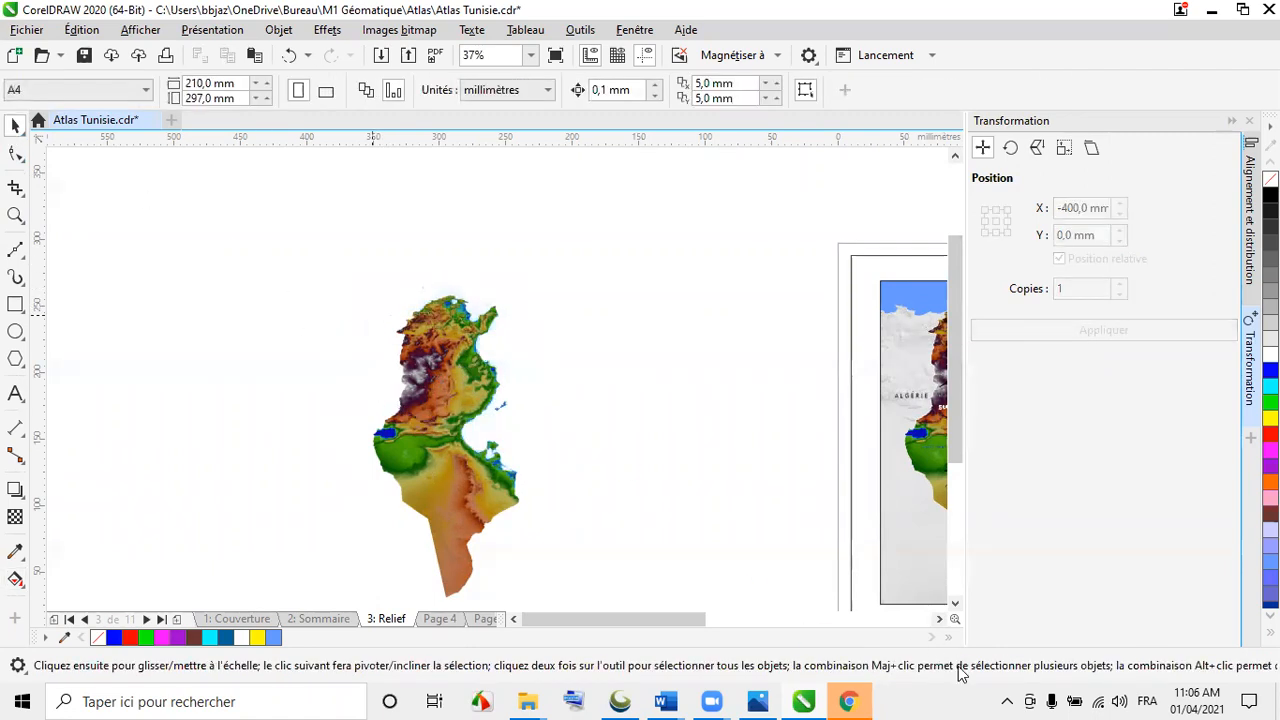
- Switch to Global Mapper, display the second SRTM elevation layer and shade it with the personnel shader
{"action": "left_click", "coordinate": [938, 619]}
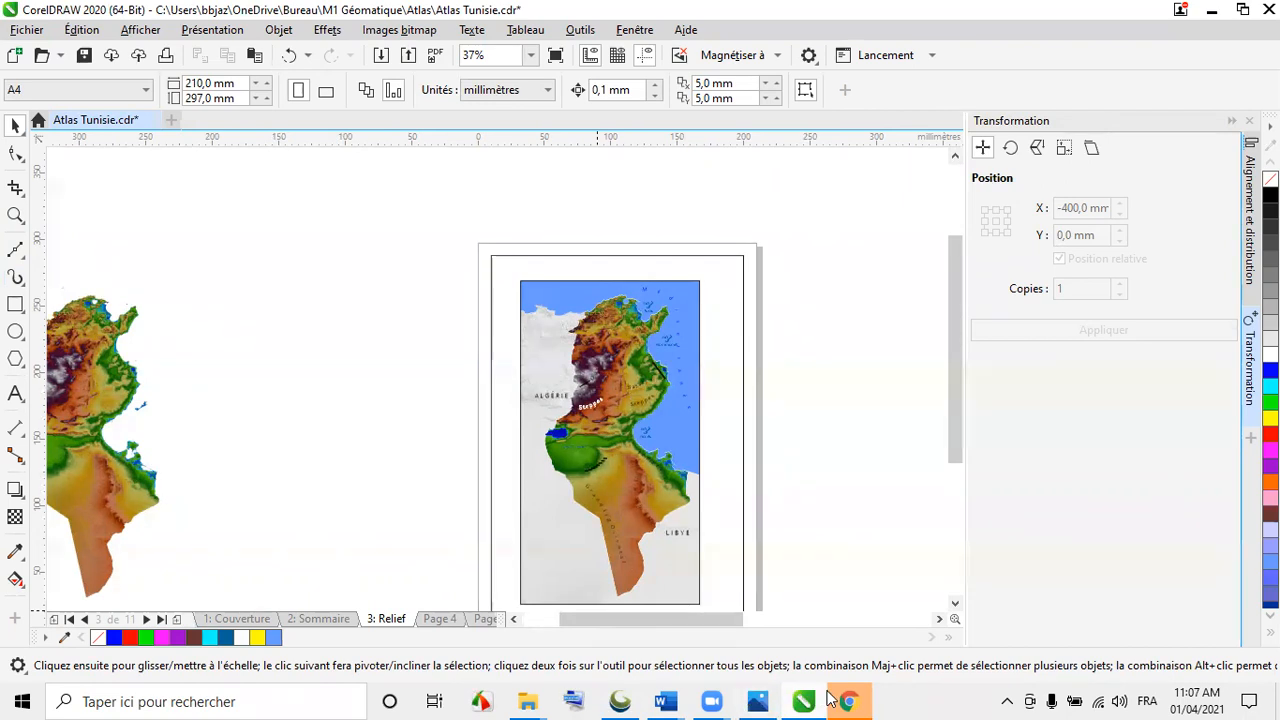
{"action": "mouse_move", "coordinate": [828, 697]}
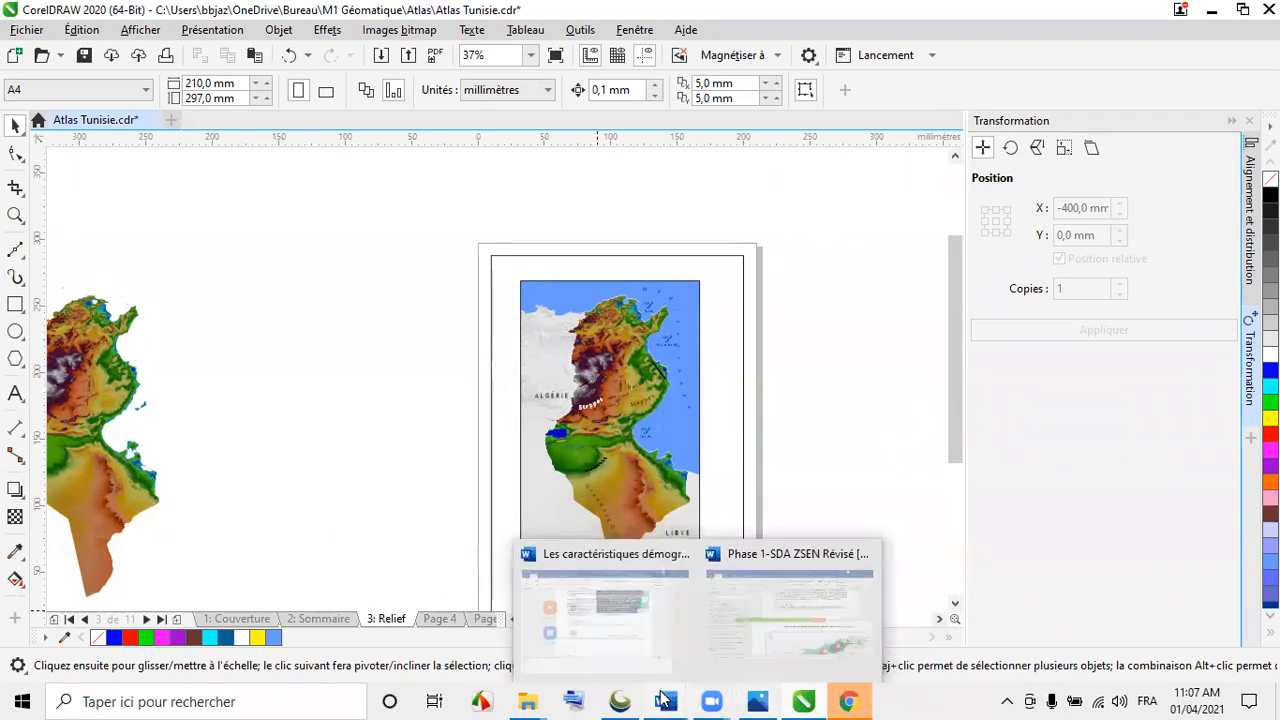
{"action": "left_click", "coordinate": [622, 698]}
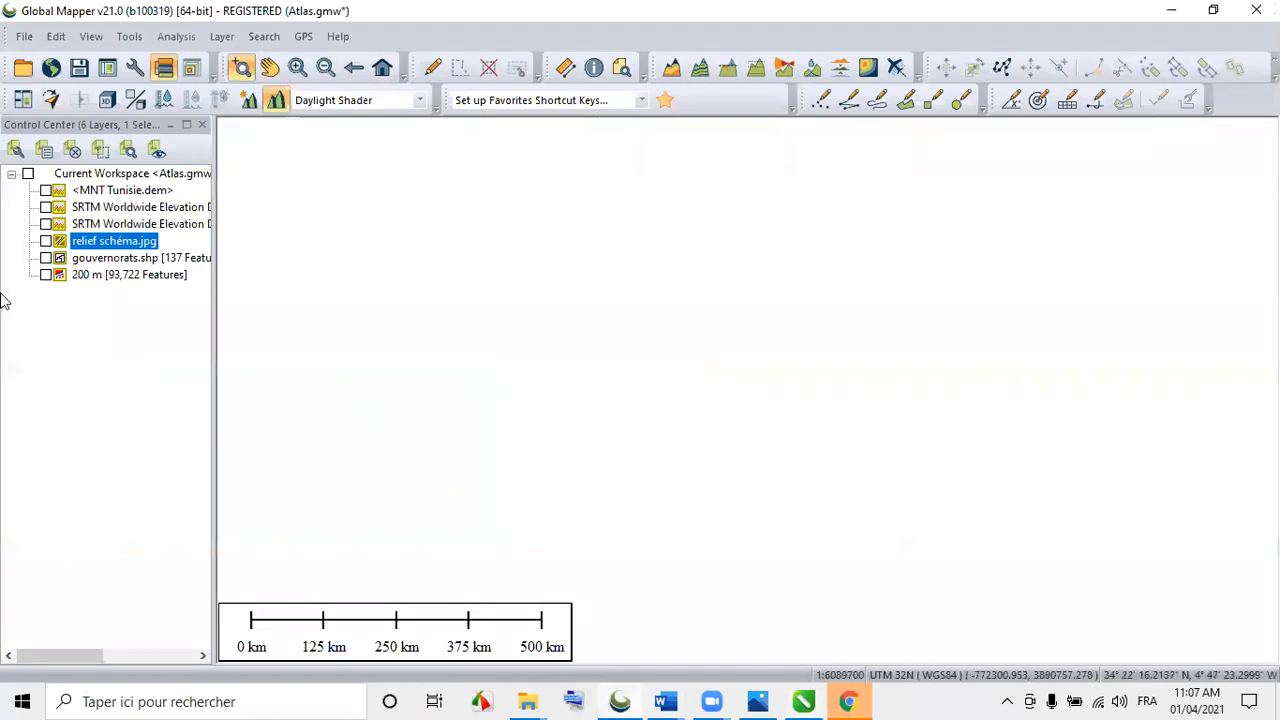
{"action": "left_click", "coordinate": [46, 224]}
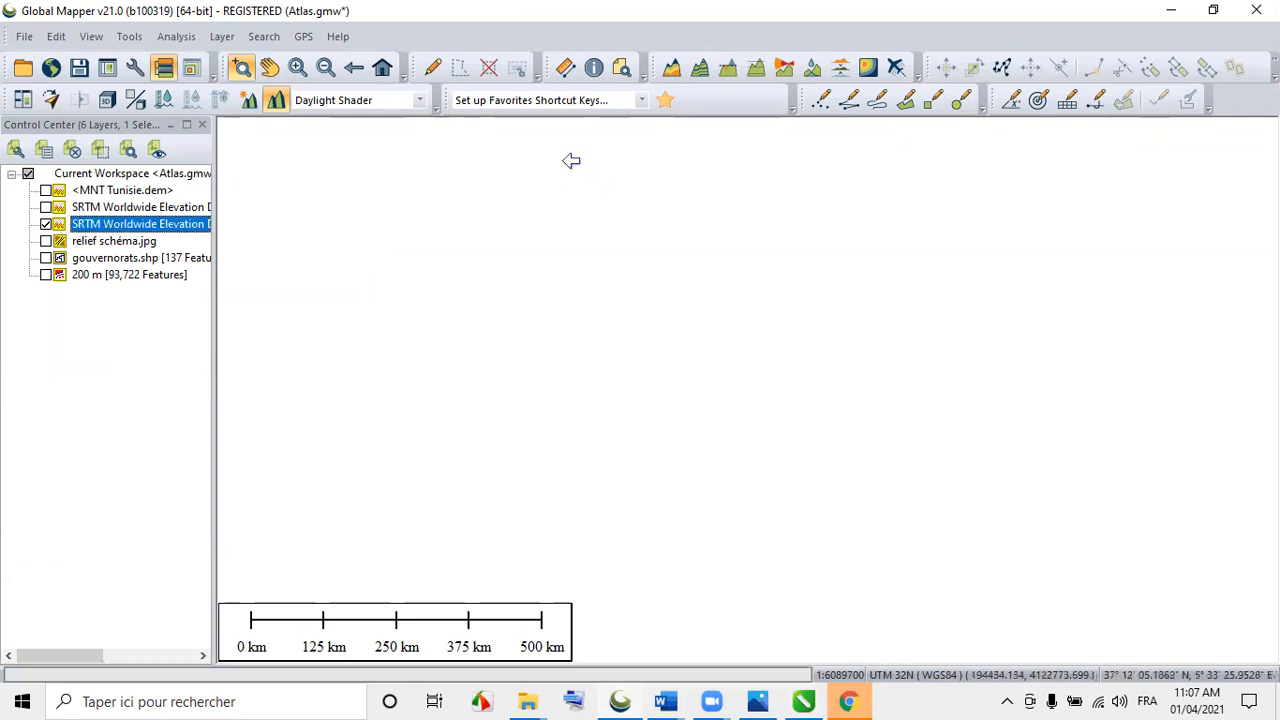
{"action": "left_click", "coordinate": [418, 101]}
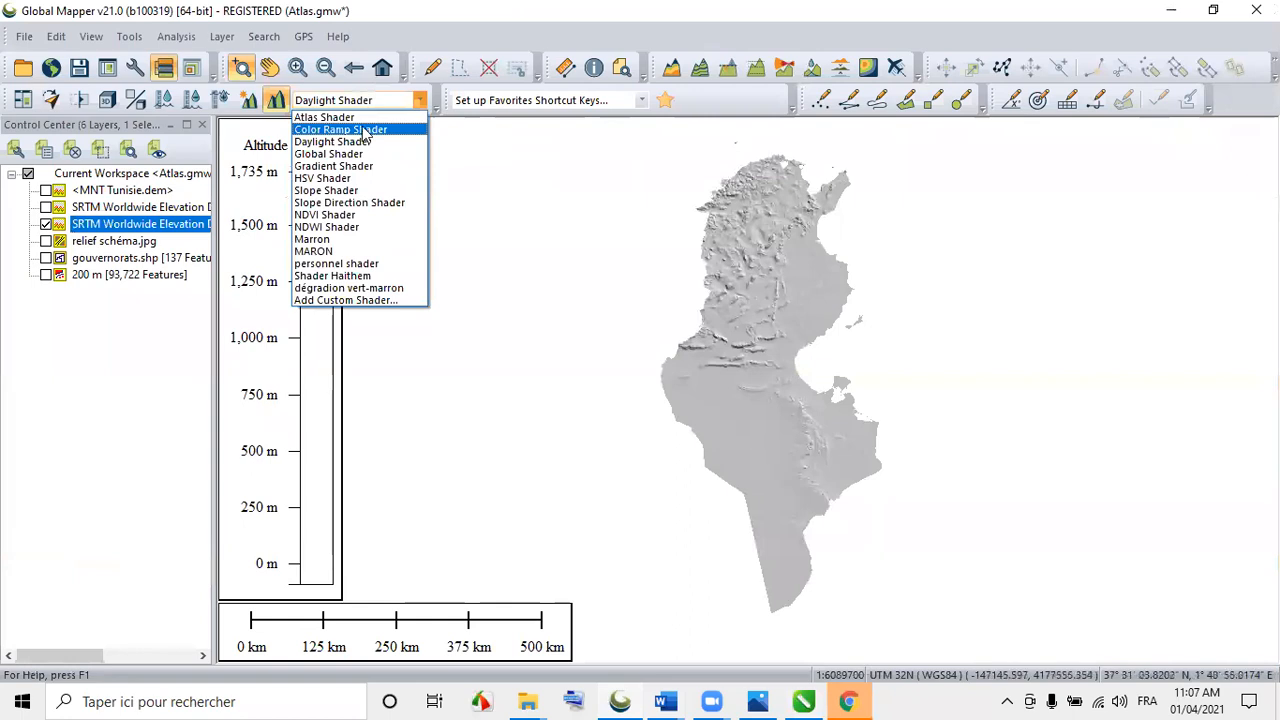
{"action": "left_click", "coordinate": [338, 263]}
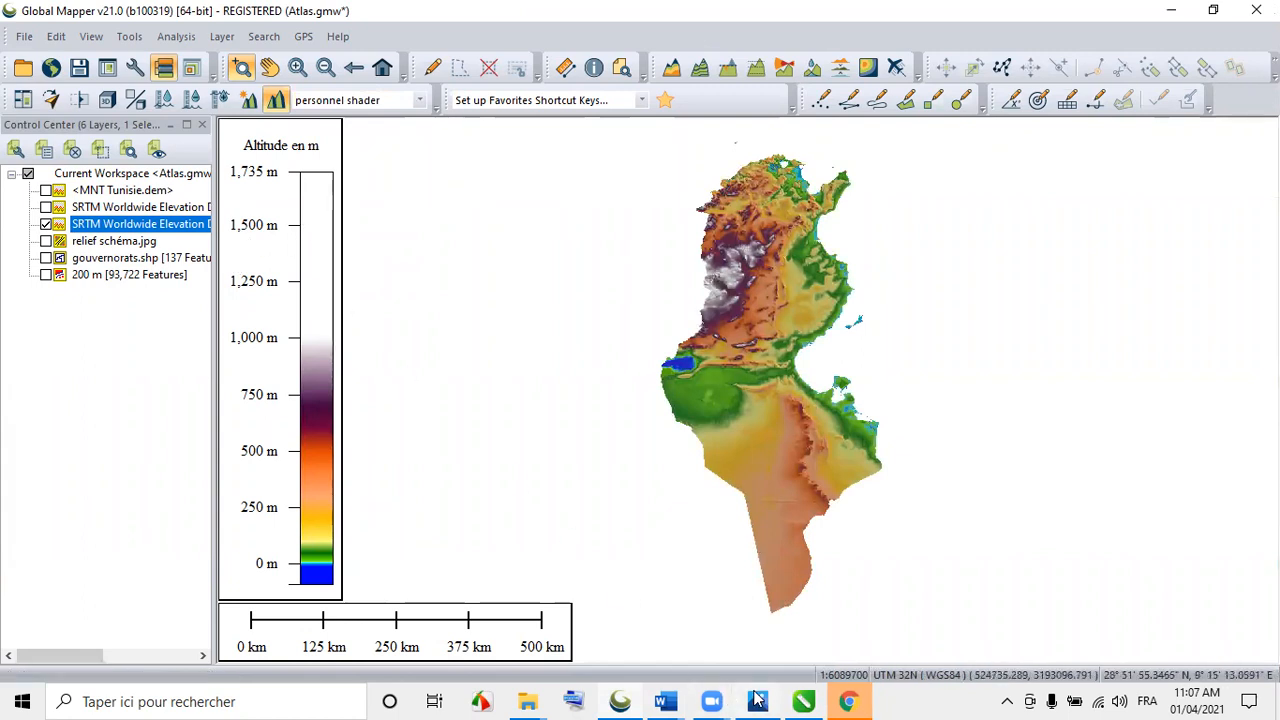
- Use FastStone Capture to grab a rectangular region of the altitude legend from 1,500 m to 0 m and copy it
{"action": "left_click", "coordinate": [480, 701]}
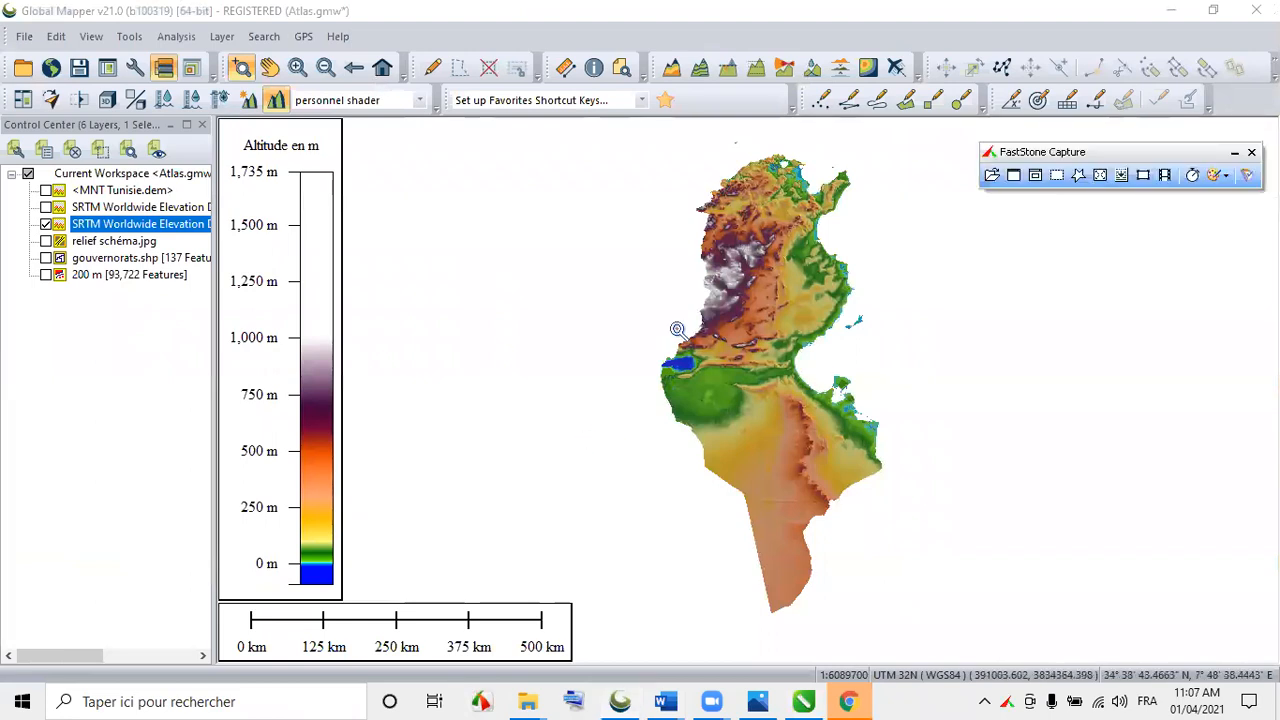
{"action": "left_click", "coordinate": [1058, 177]}
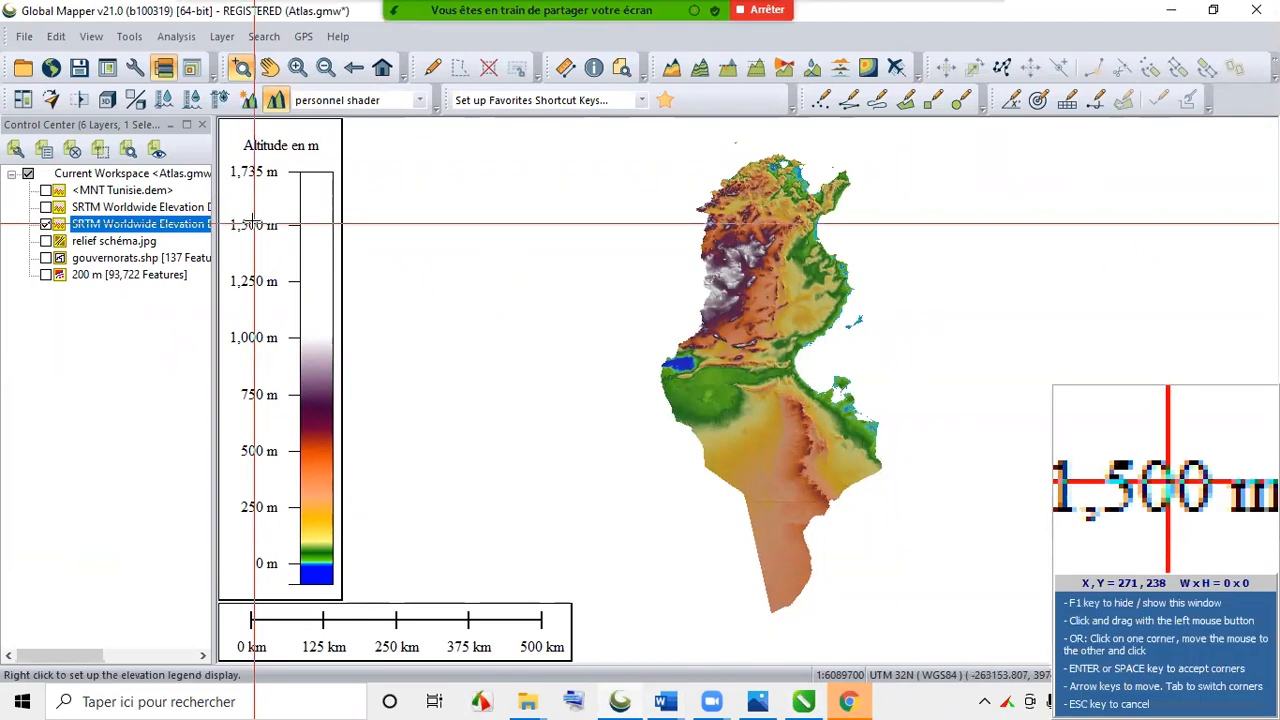
{"action": "left_click_drag", "start_coordinate": [221, 217], "coordinate": [341, 592]}
{"action": "left_click", "coordinate": [797, 80]}
- Switch back to CorelDRAW and paste the captured altitude legend onto the relief page
{"action": "left_click", "coordinate": [804, 701]}
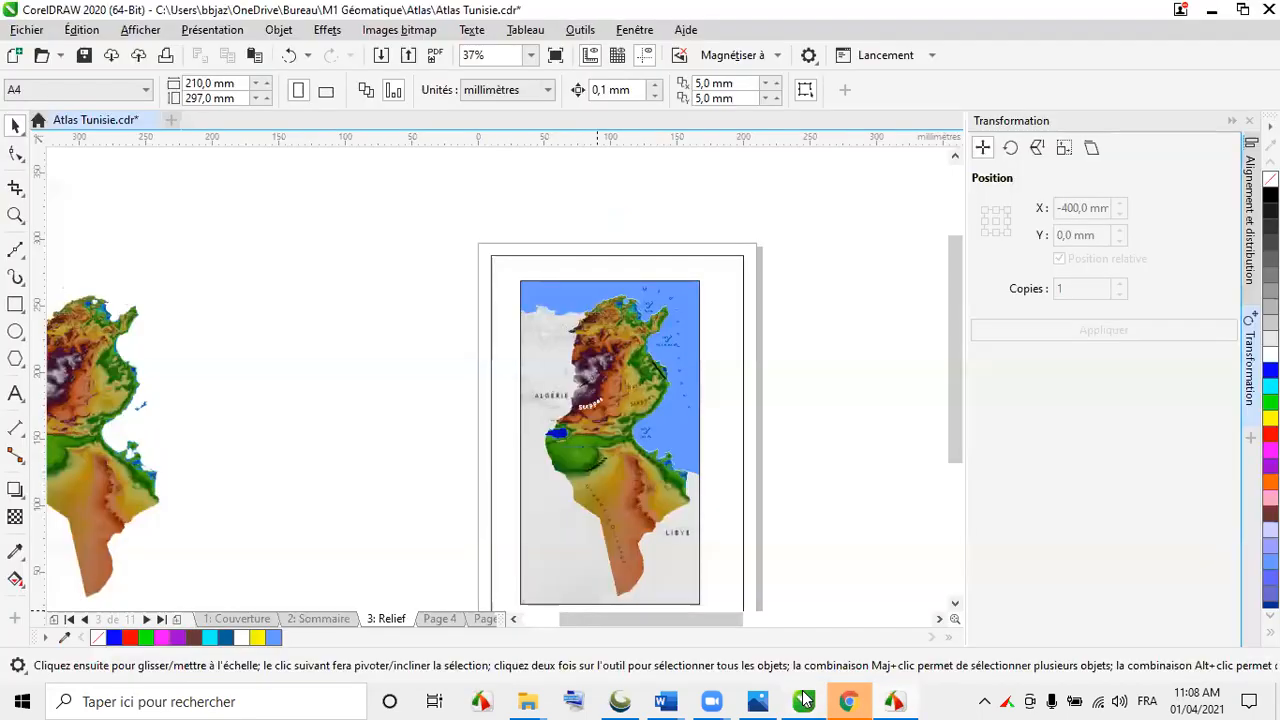
{"action": "left_click", "coordinate": [82, 30]}
{"action": "left_click", "coordinate": [122, 184]}
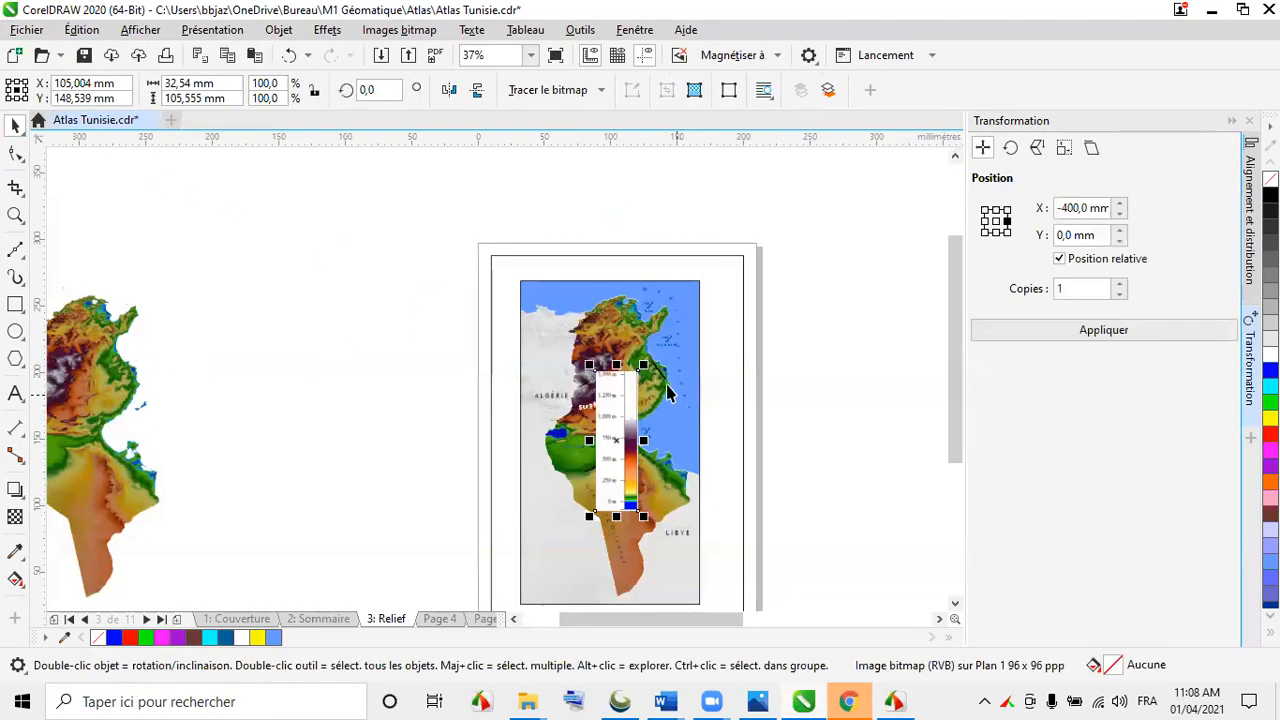
- Scale the pasted altitude legend down proportionally and place it in the map frame's lower-left corner, beside the Grand Erg Oriental
{"action": "left_click_drag", "start_coordinate": [643, 365], "coordinate": [611, 440]}
{"action": "left_click_drag", "start_coordinate": [604, 488], "coordinate": [543, 545]}
{"action": "left_click_drag", "start_coordinate": [547, 592], "coordinate": [547, 595]}
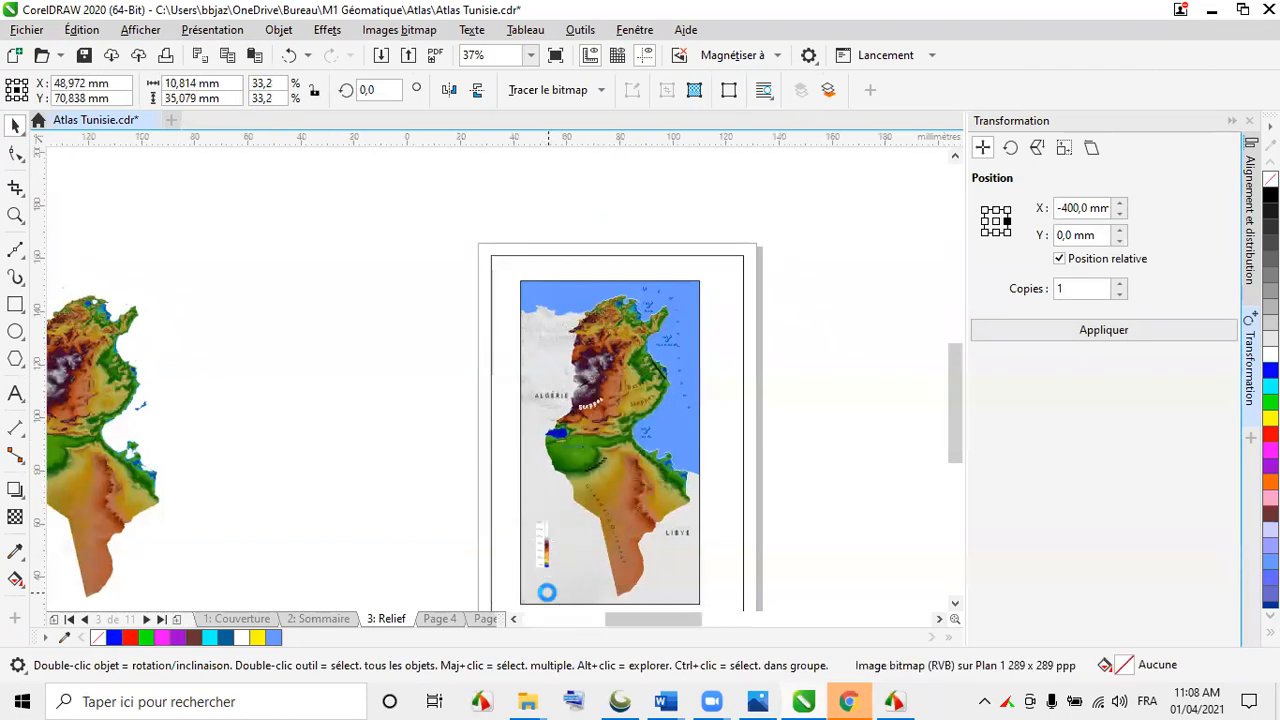
{"action": "scroll", "coordinate": [547, 595], "scroll_direction": "up", "scroll_amount": 4}
{"action": "left_click_drag", "start_coordinate": [557, 500], "coordinate": [616, 568]}
{"action": "left_click_drag", "start_coordinate": [543, 412], "coordinate": [523, 382]}
{"action": "left_click", "coordinate": [81, 323]}
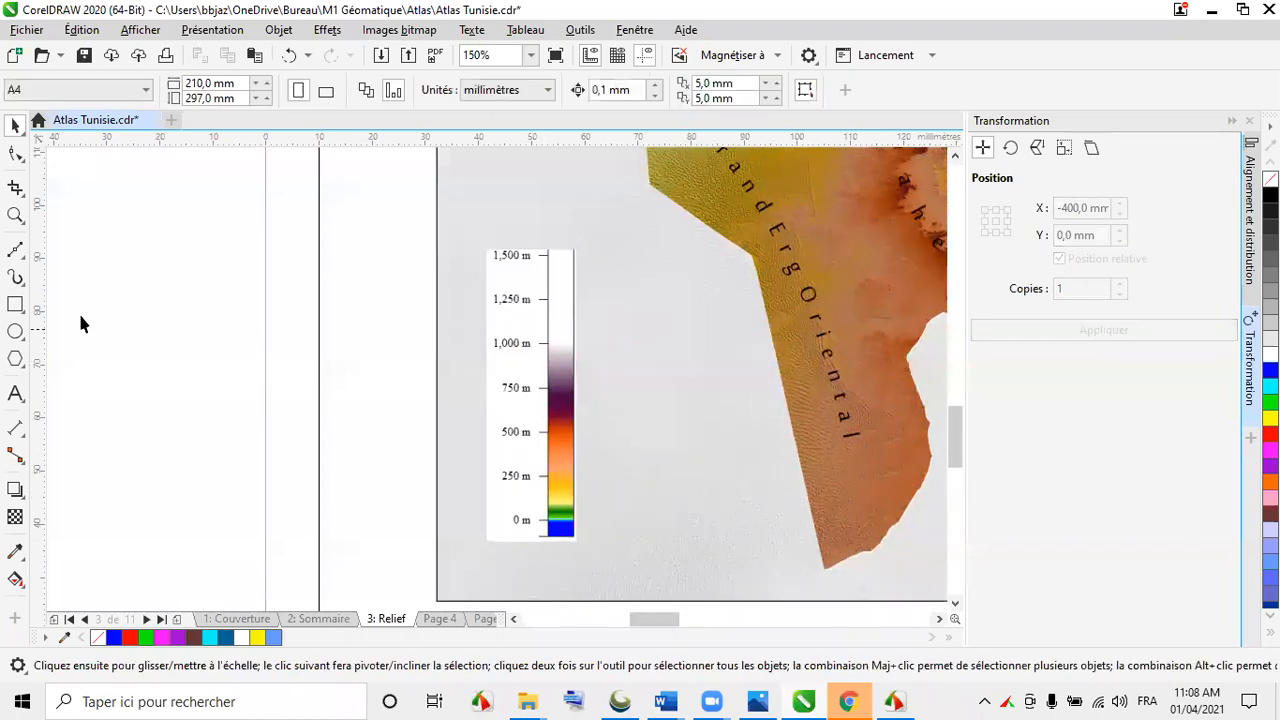
- Add the artistic text "altitude en m" in 24 pt Arial beside the map frame, next to the legend
{"action": "key", "text": "F8"}
{"action": "left_click", "coordinate": [176, 412]}
{"action": "type", "text": "alt"}
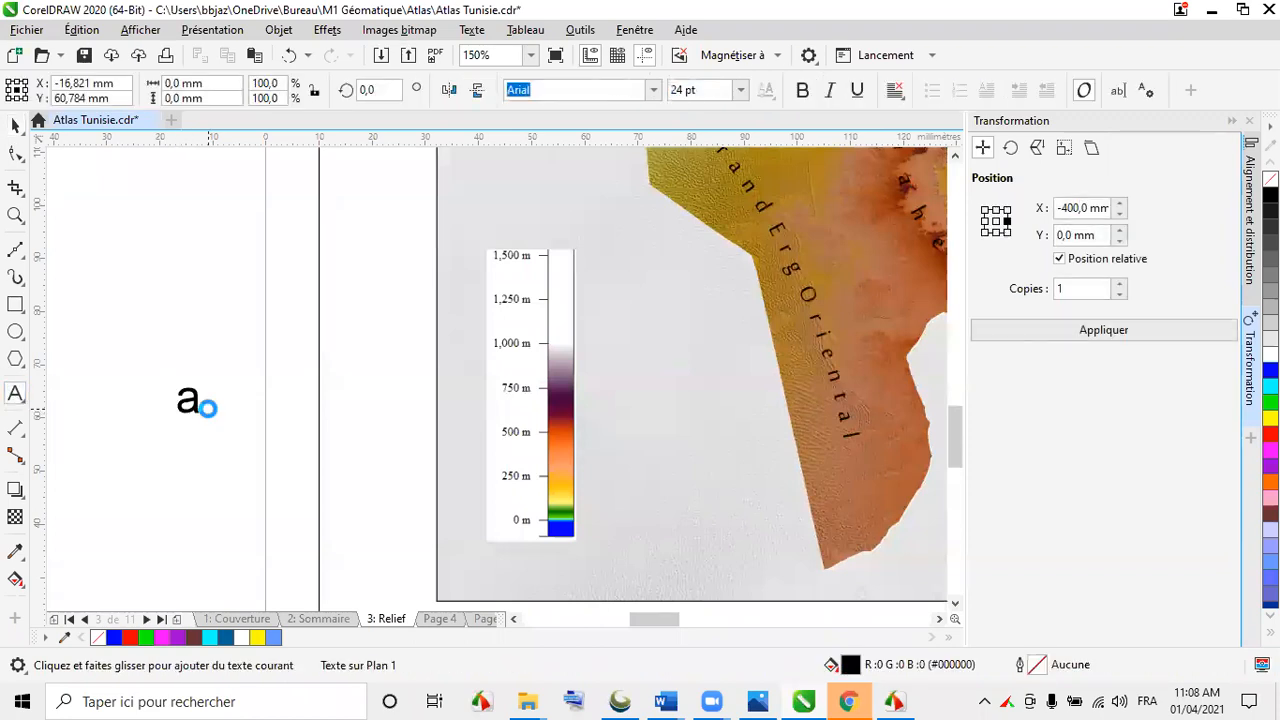
{"action": "type", "text": "itude en"}
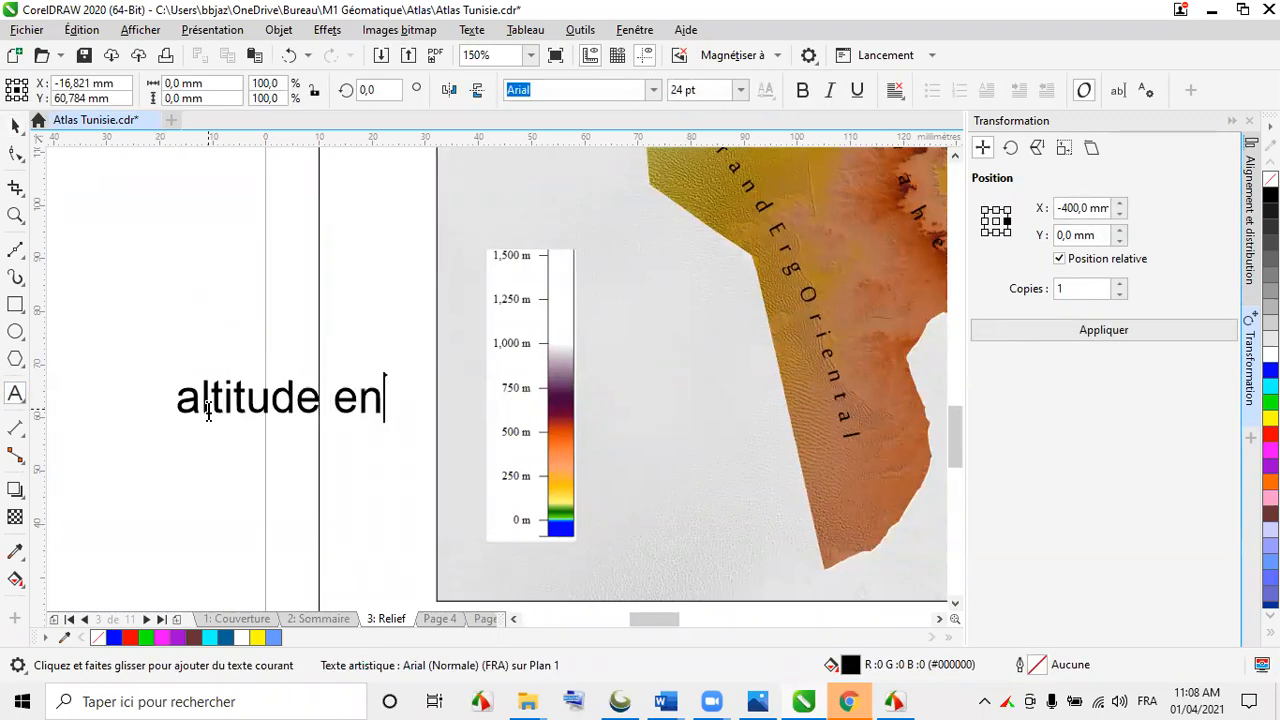
{"action": "type", "text": " m"}
{"action": "key", "text": "Escape"}
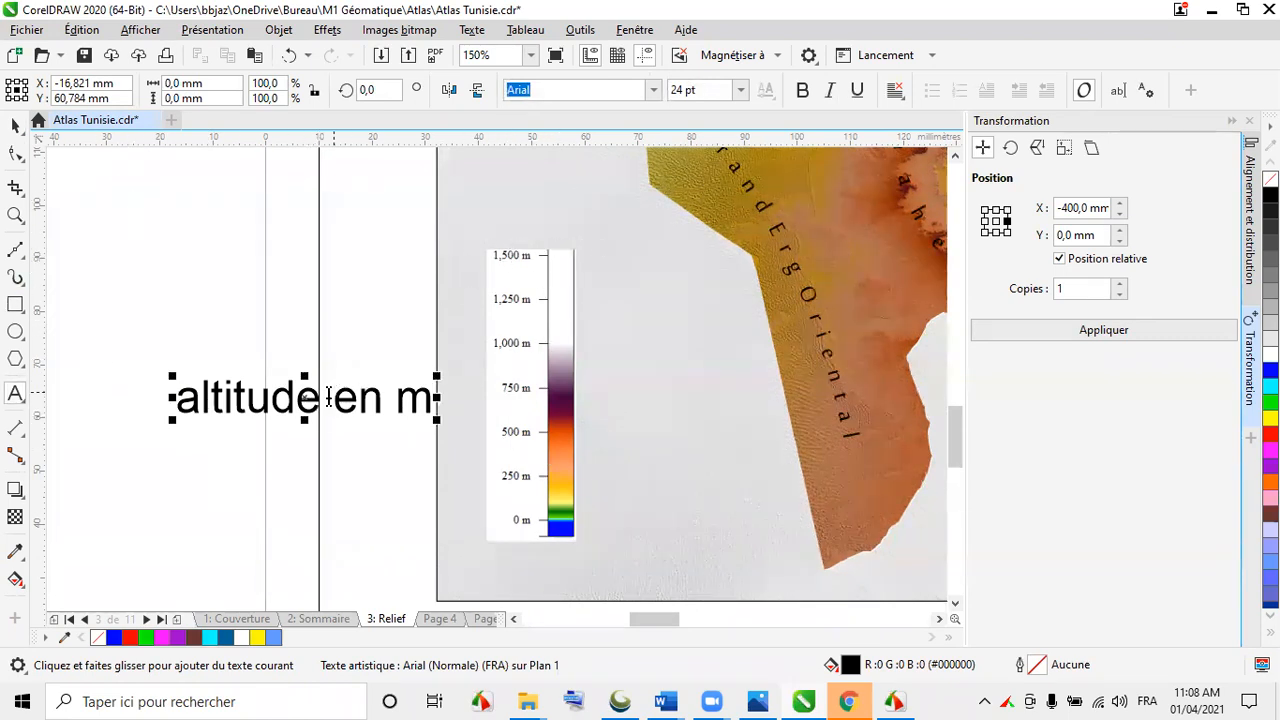
- Shorten the "altitude en m" text to the single word "Altitude" with a capital A
{"action": "left_click_drag", "start_coordinate": [328, 397], "coordinate": [438, 398]}
{"action": "key", "text": "BackSpace"}
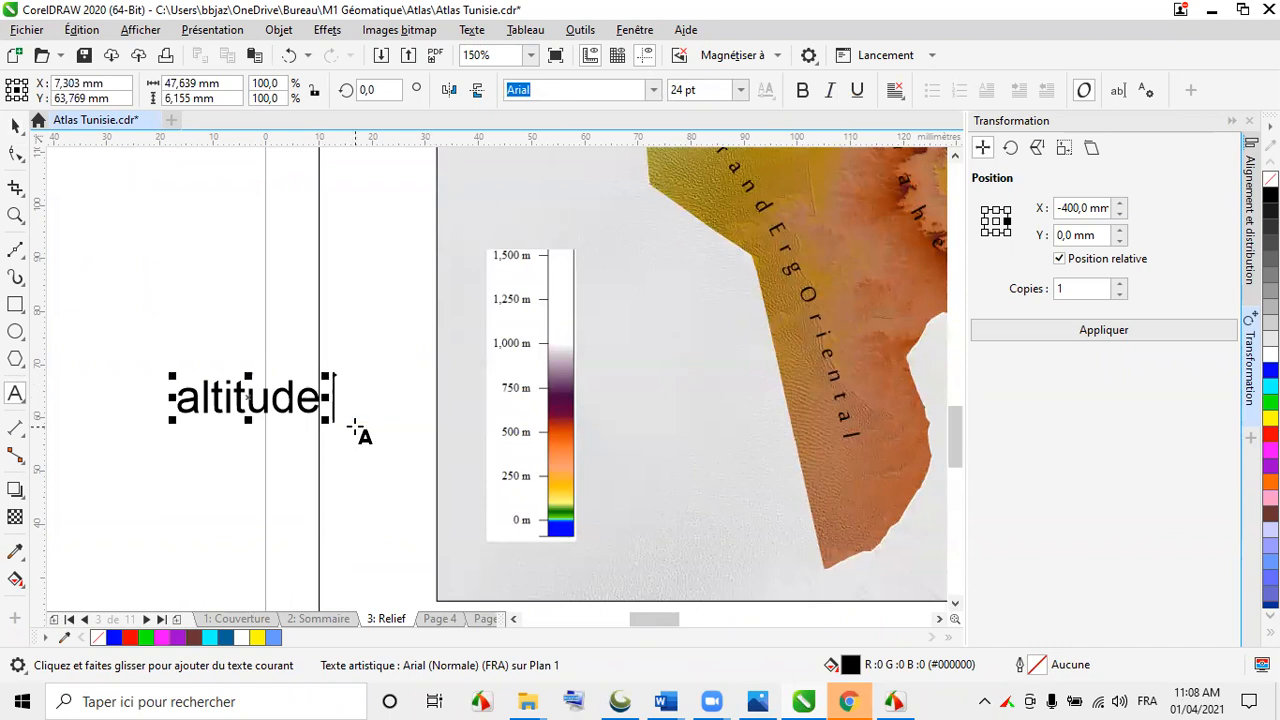
{"action": "left_click_drag", "start_coordinate": [195, 400], "coordinate": [149, 400]}
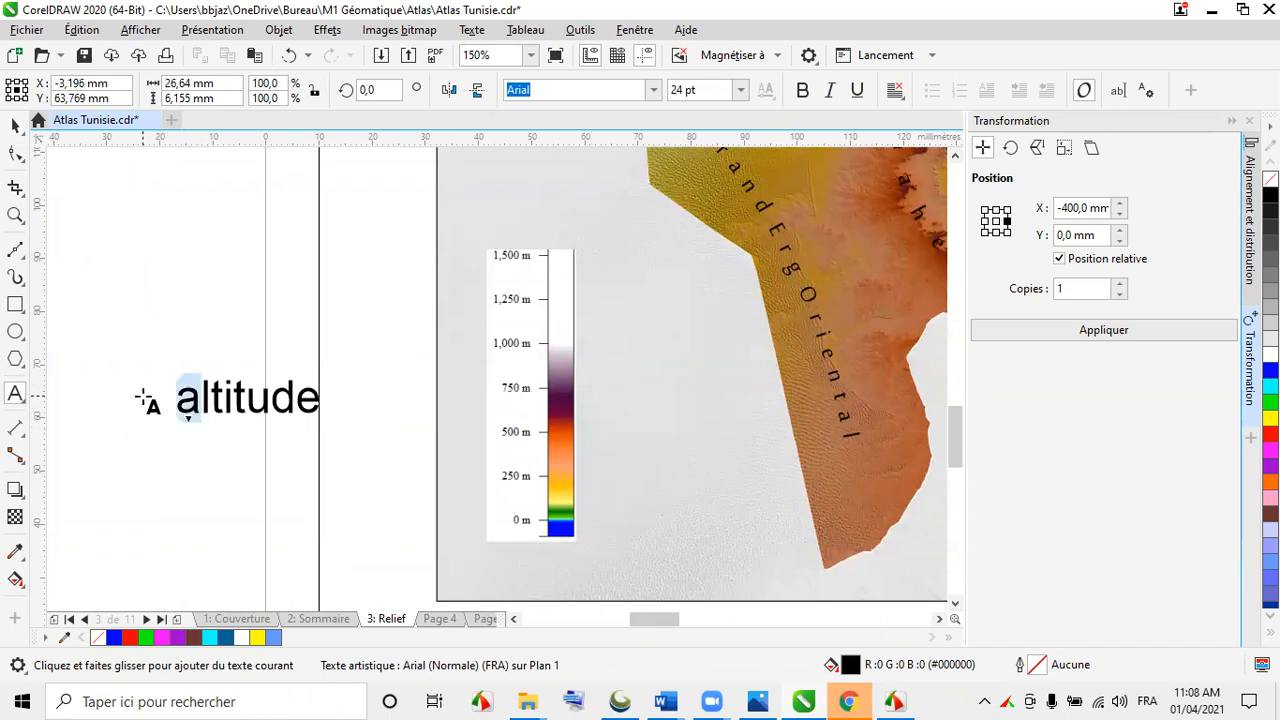
{"action": "type", "text": "A"}
{"action": "left_click", "coordinate": [15, 127]}
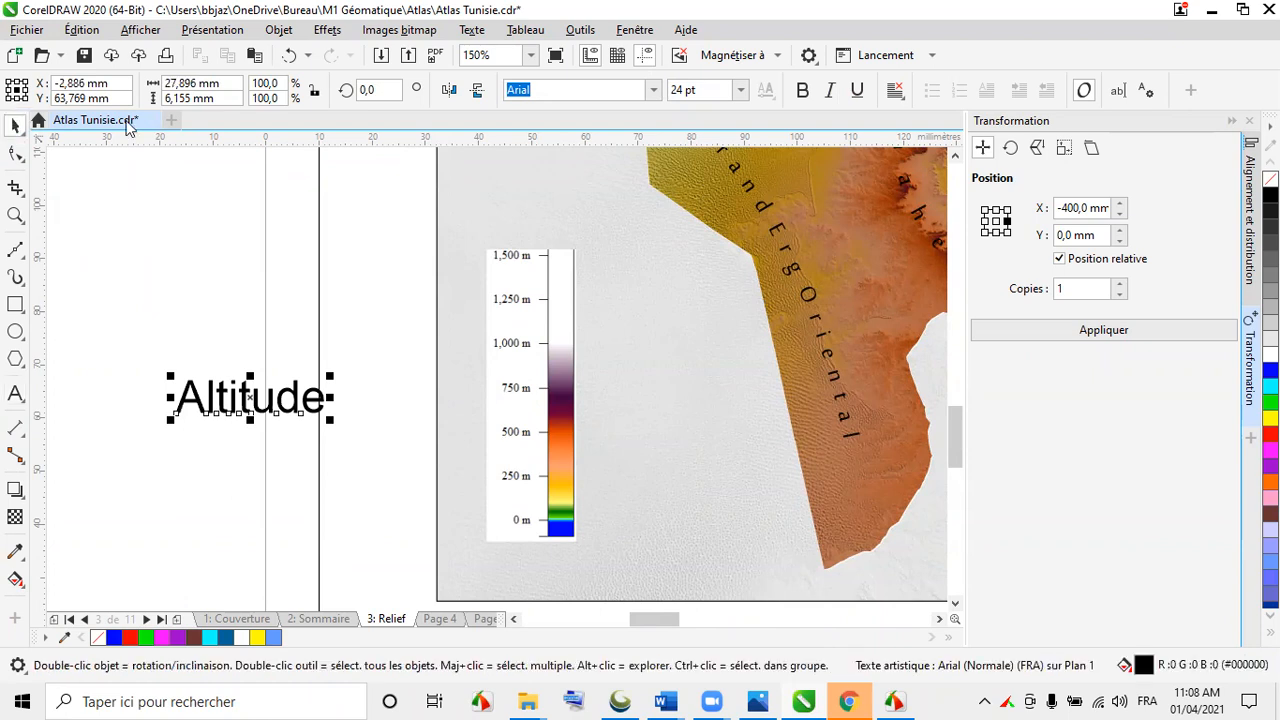
- Format the "Altitude" text in 12 pt italic and place it directly above the altitude legend
{"action": "left_click", "coordinate": [740, 90]}
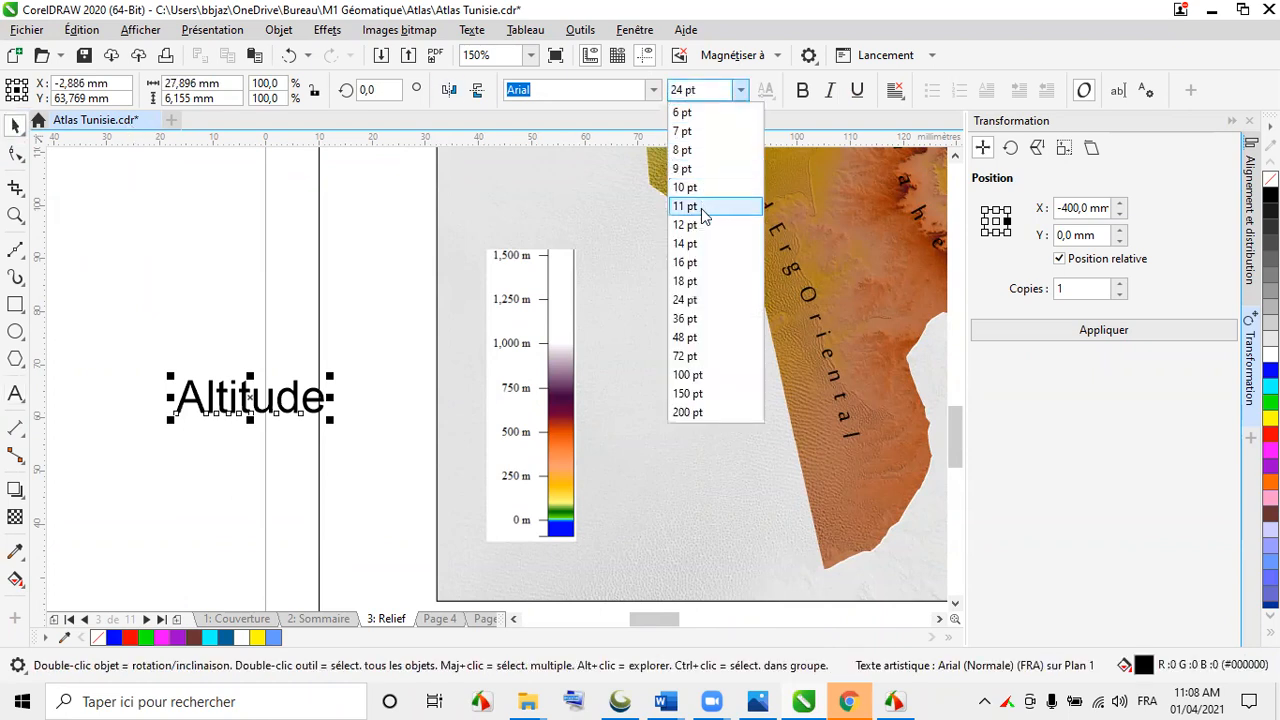
{"action": "left_click", "coordinate": [731, 206]}
{"action": "left_click", "coordinate": [827, 91]}
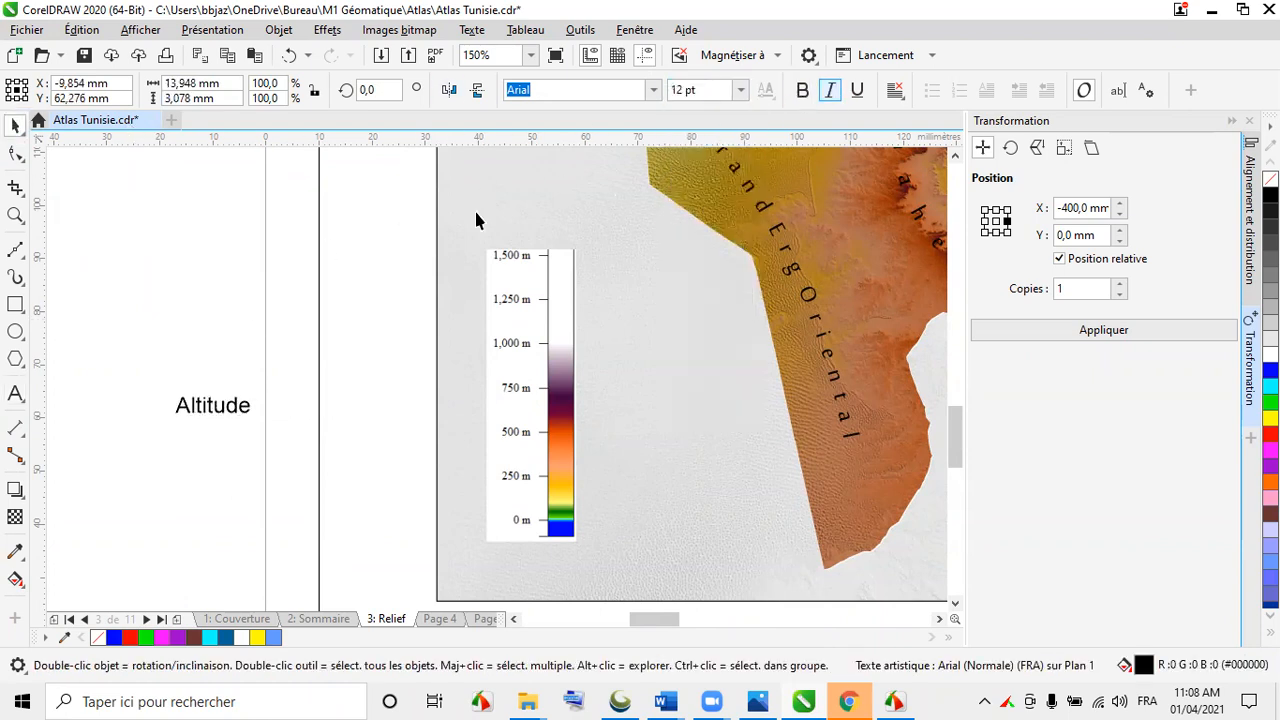
{"action": "left_click_drag", "start_coordinate": [212, 405], "coordinate": [536, 235]}
- Place a copy of the "Altitude" label beside Tunisia's southern tip, near the map frame's lower edge
{"action": "scroll", "coordinate": [243, 264], "scroll_direction": "down", "scroll_amount": 1}
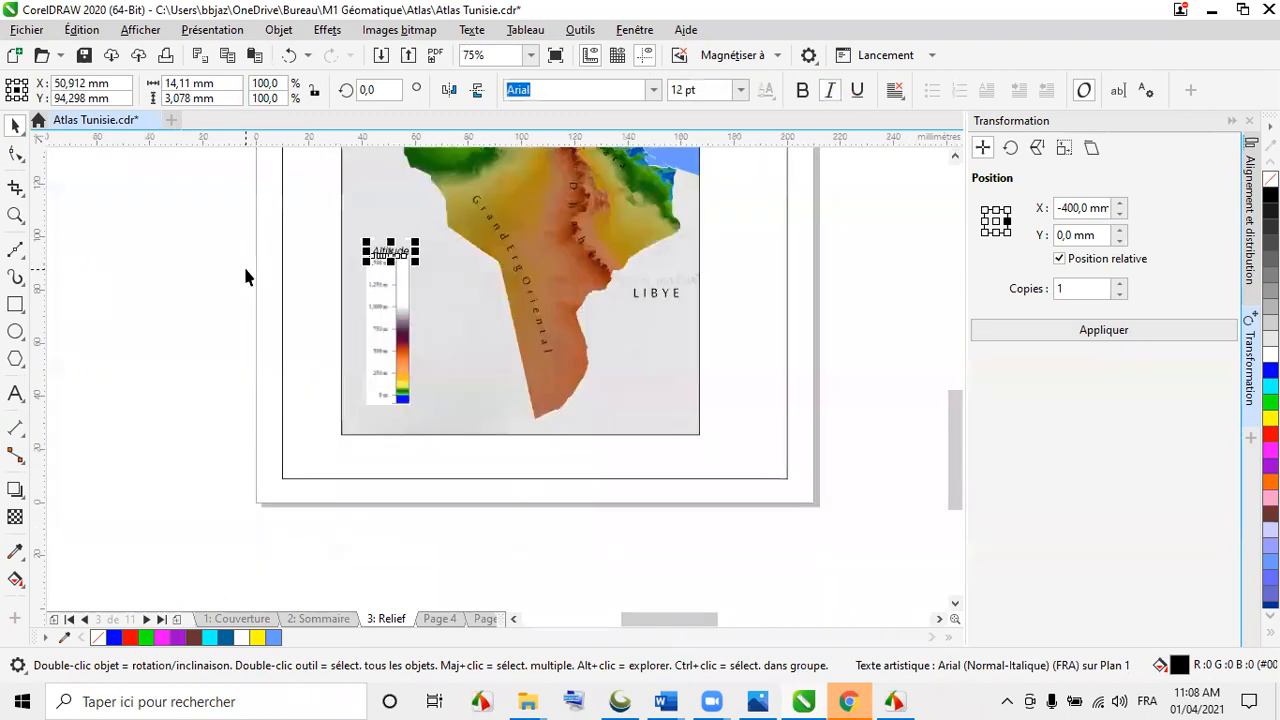
{"action": "left_click_drag", "start_coordinate": [391, 250], "coordinate": [588, 418]}
{"action": "scroll", "coordinate": [577, 420], "scroll_direction": "up", "scroll_amount": 4}
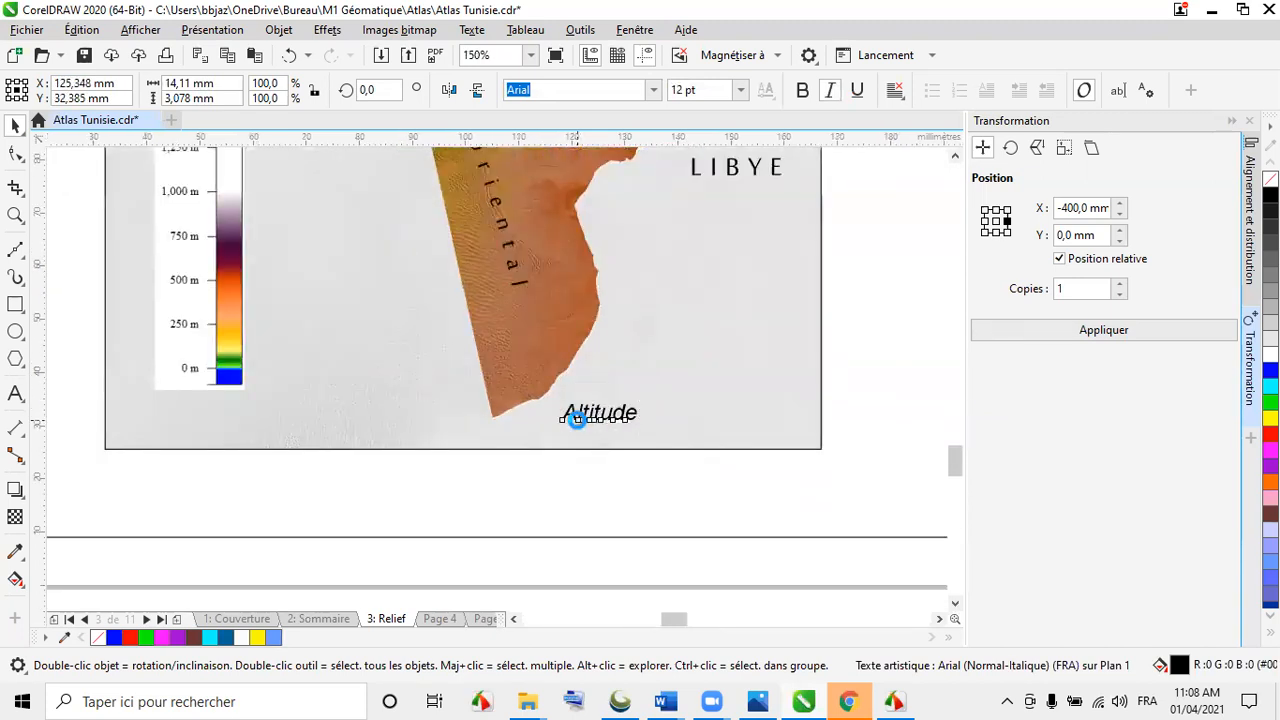
- Replace the copied label's text with a "Cartographie:" credit giving the author's name and 2021, and fit it inside the map frame's lower-right corner
{"action": "double_click", "coordinate": [577, 405]}
{"action": "left_click_drag", "start_coordinate": [553, 405], "coordinate": [743, 403]}
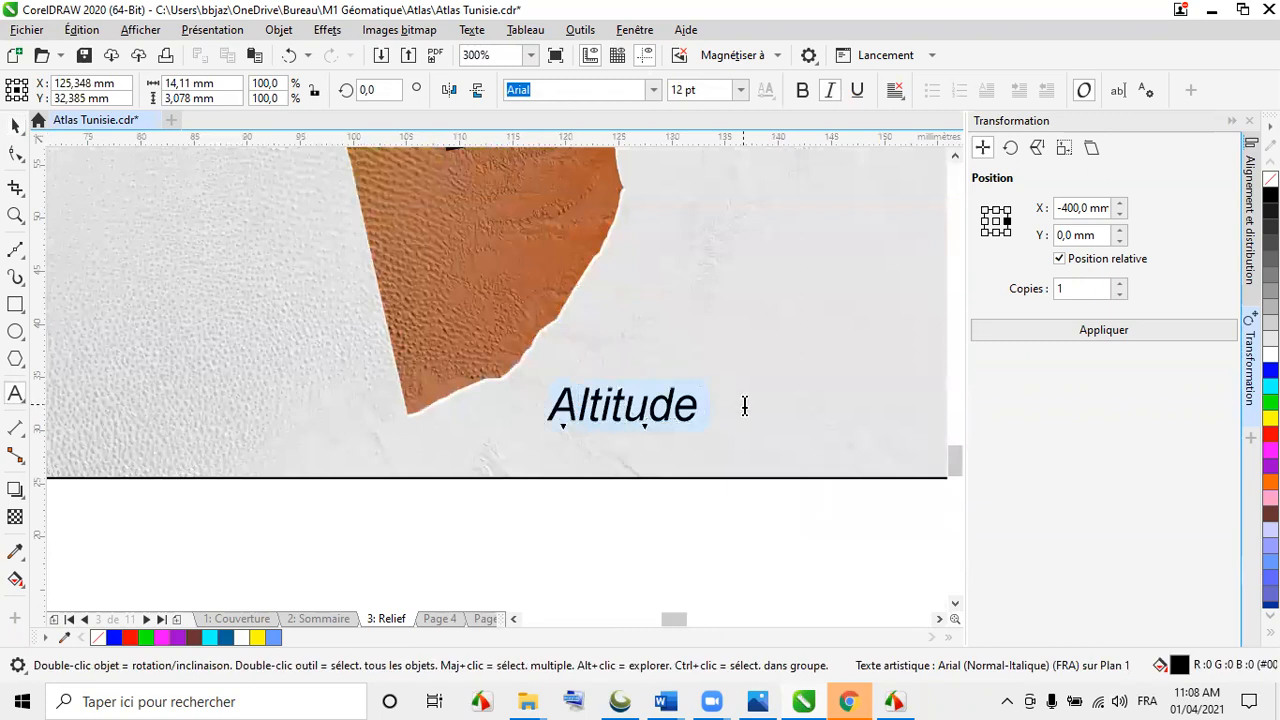
{"action": "type", "text": "Cart"}
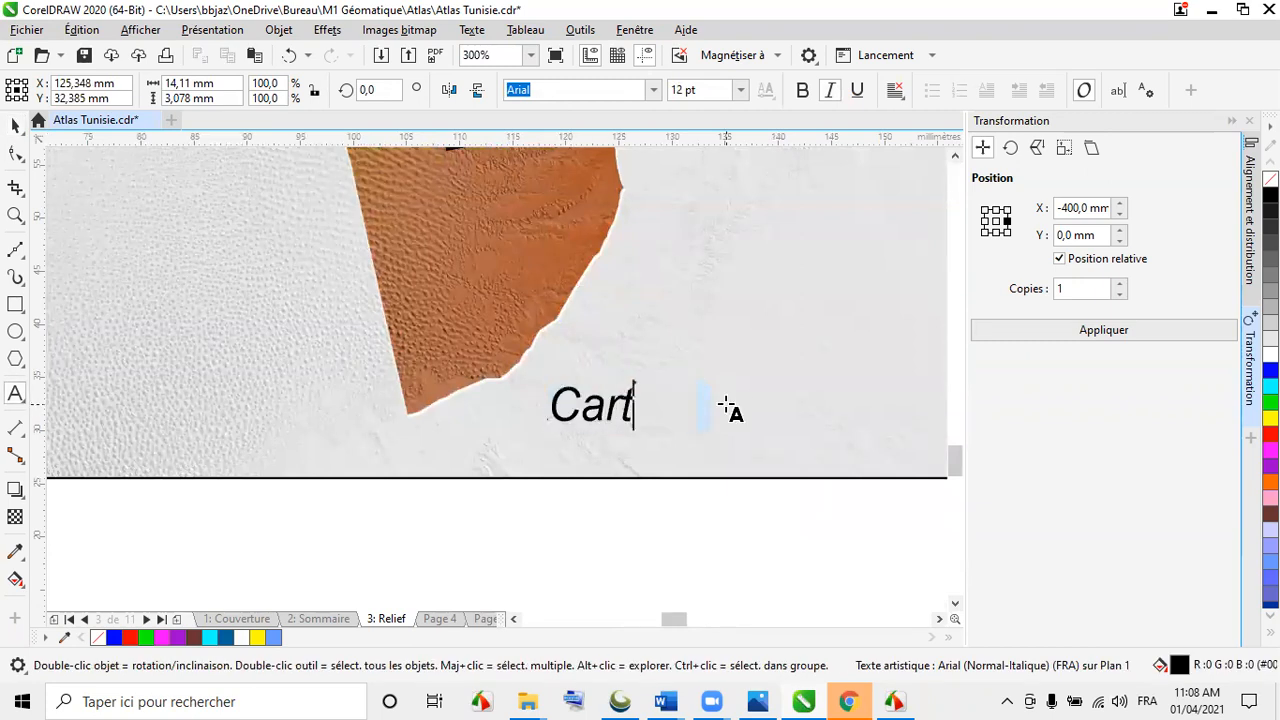
{"action": "type", "text": "ograp"}
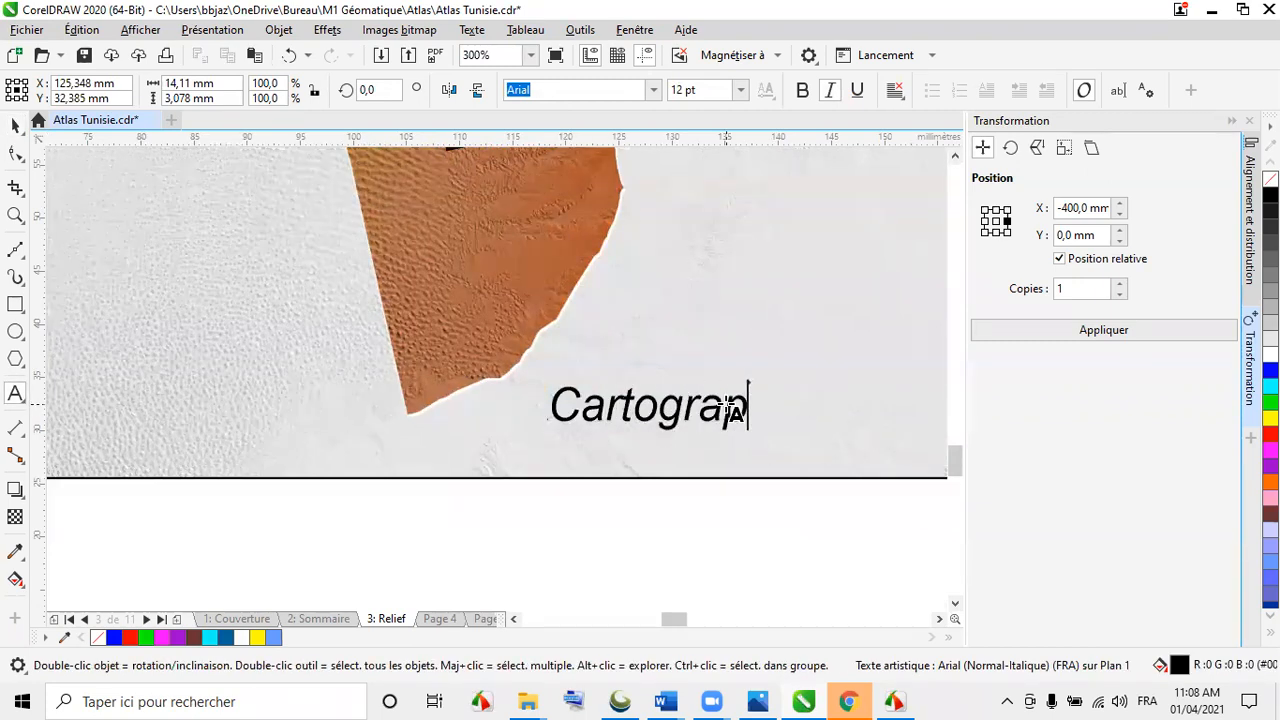
{"action": "type", "text": "hie: J"}
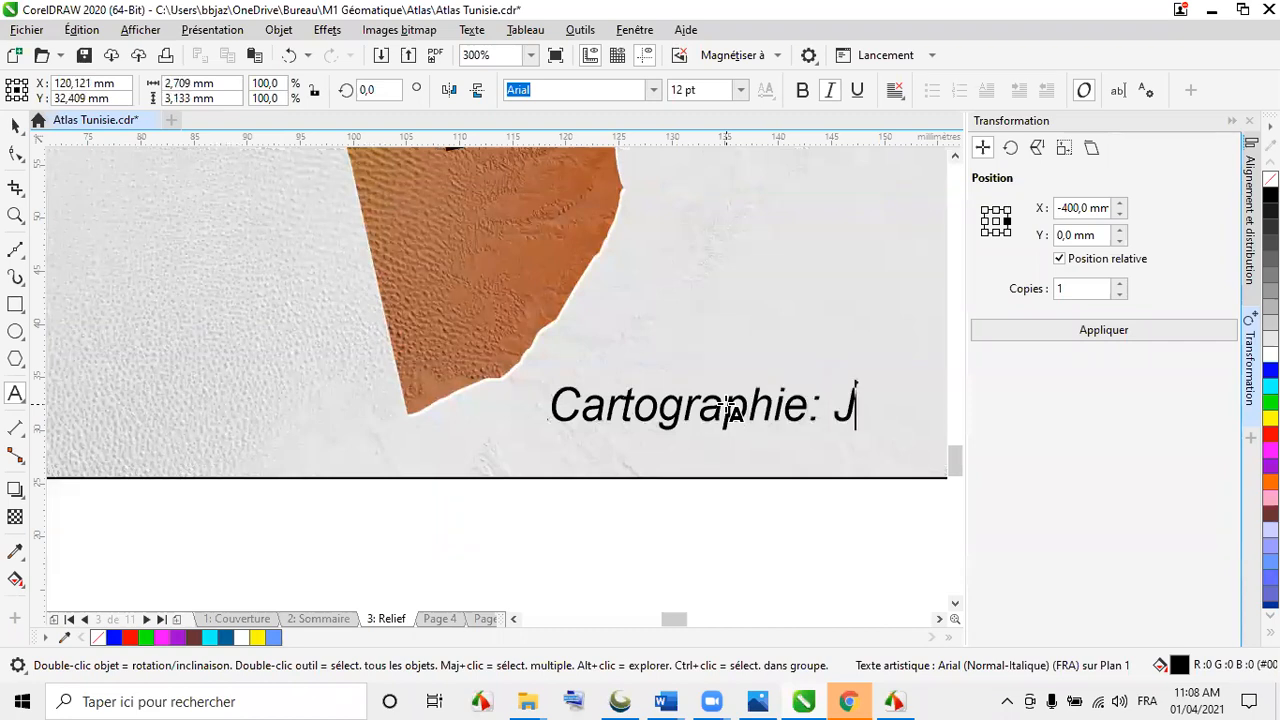
{"action": "type", "text": "aziri B"}
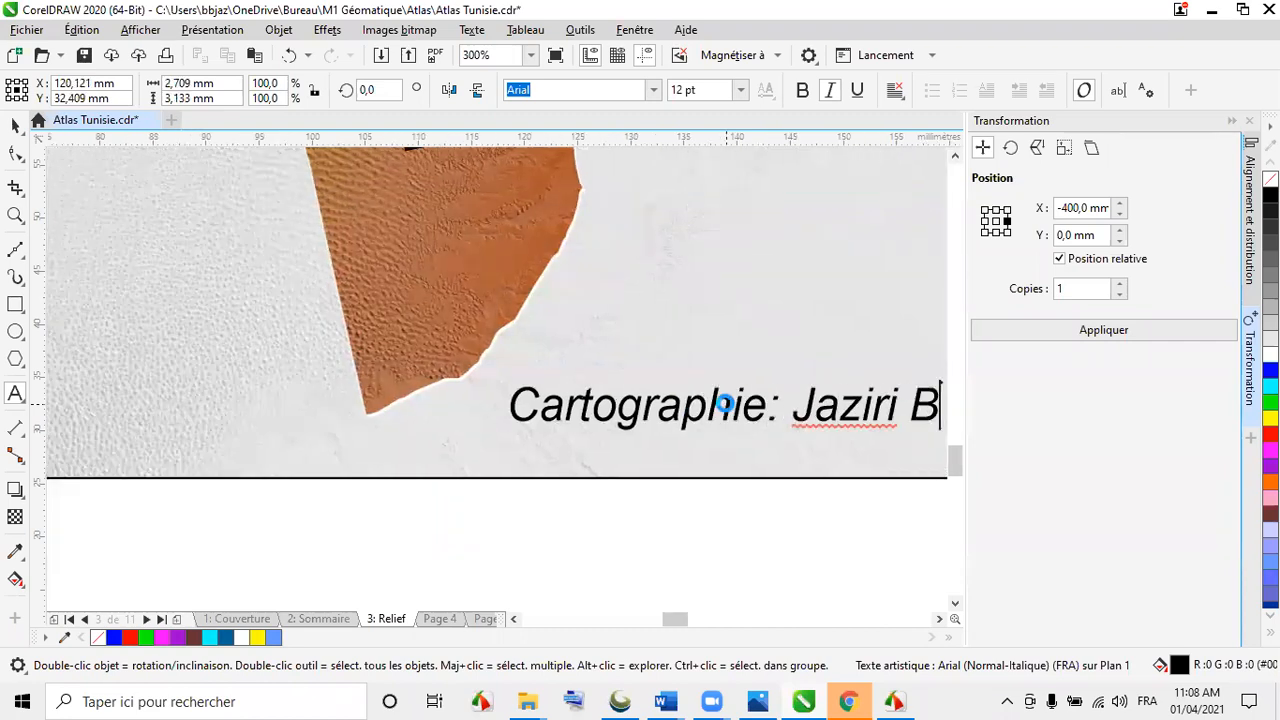
{"action": "type", "text": "., 2021"}
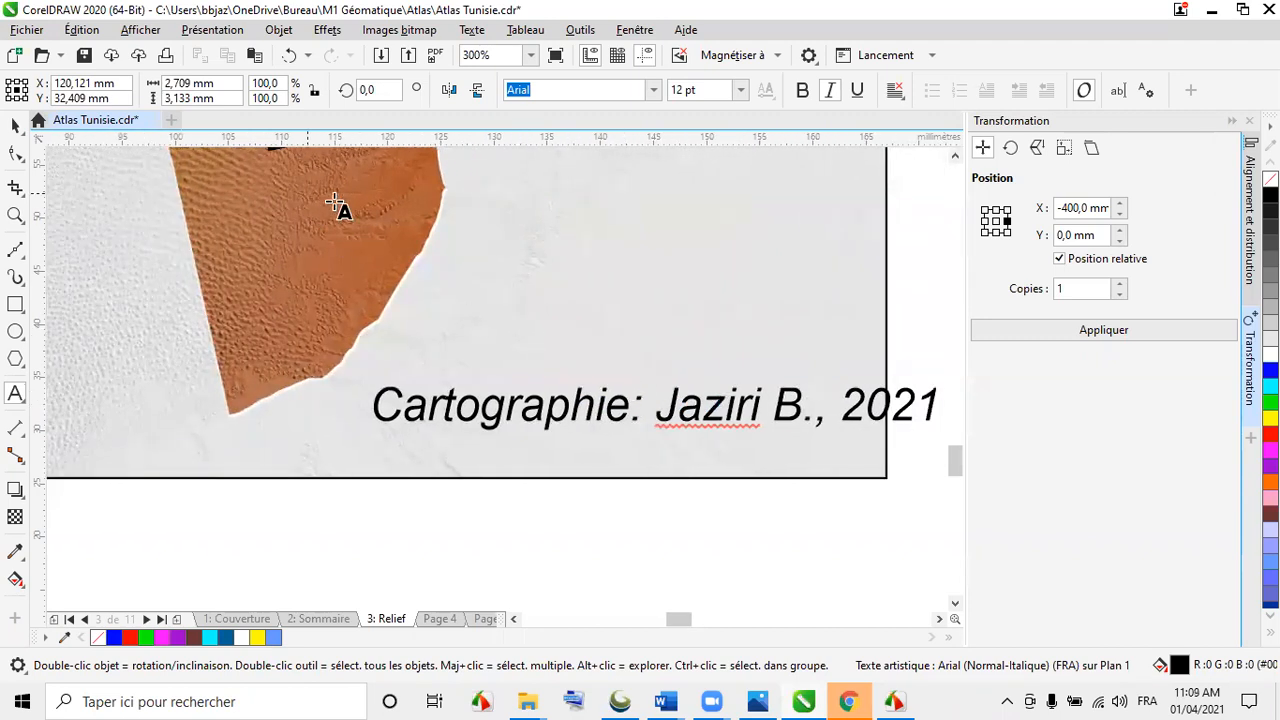
{"action": "type", "text": "."}
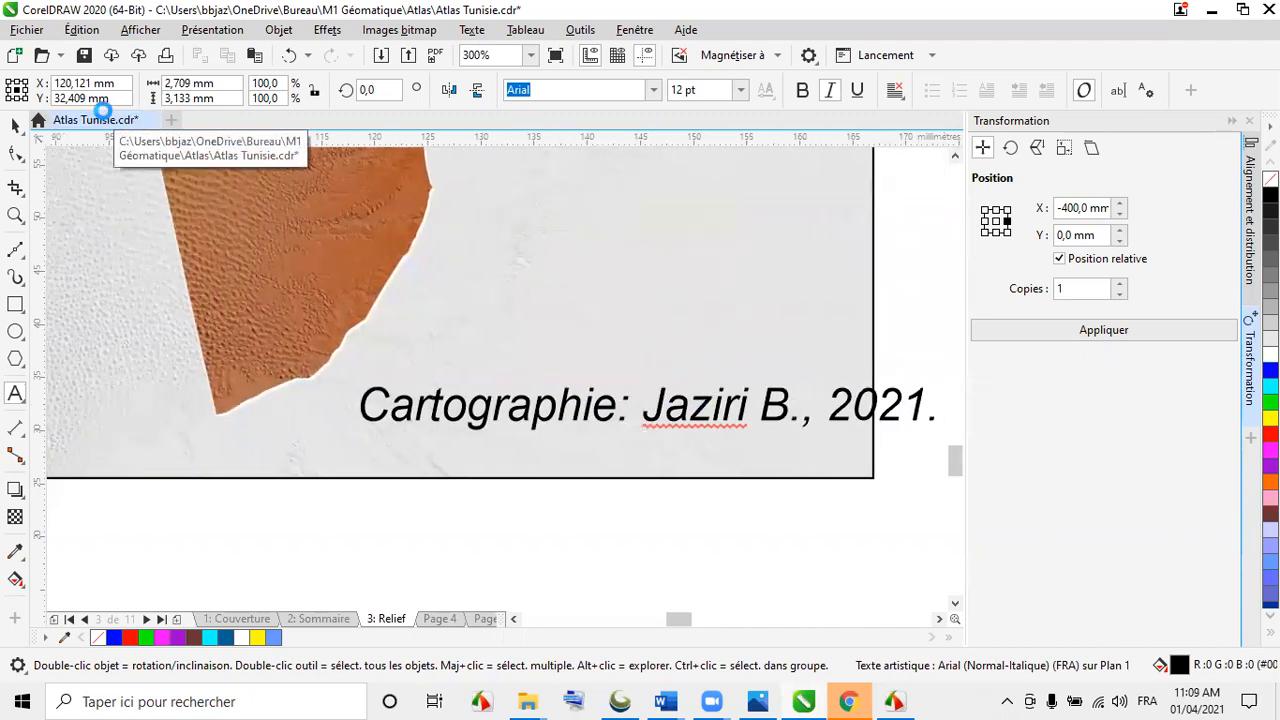
{"action": "left_click", "coordinate": [15, 125]}
{"action": "left_click_drag", "start_coordinate": [651, 412], "coordinate": [568, 447]}
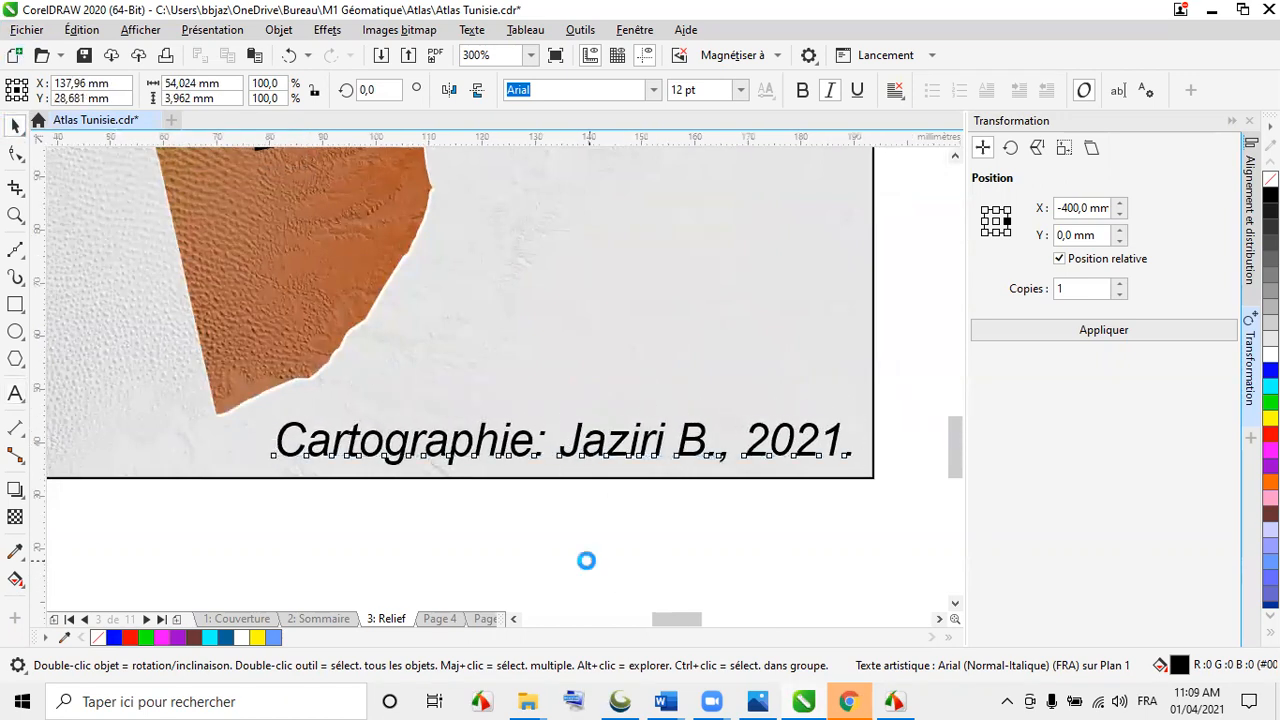
- Draw a straight vertical Bézier line about 2.6 mm long in the empty area right of the page's upper edge
{"action": "scroll", "coordinate": [586, 561], "scroll_direction": "down", "scroll_amount": 3}
{"action": "scroll", "coordinate": [566, 520], "scroll_direction": "down", "scroll_amount": 1}
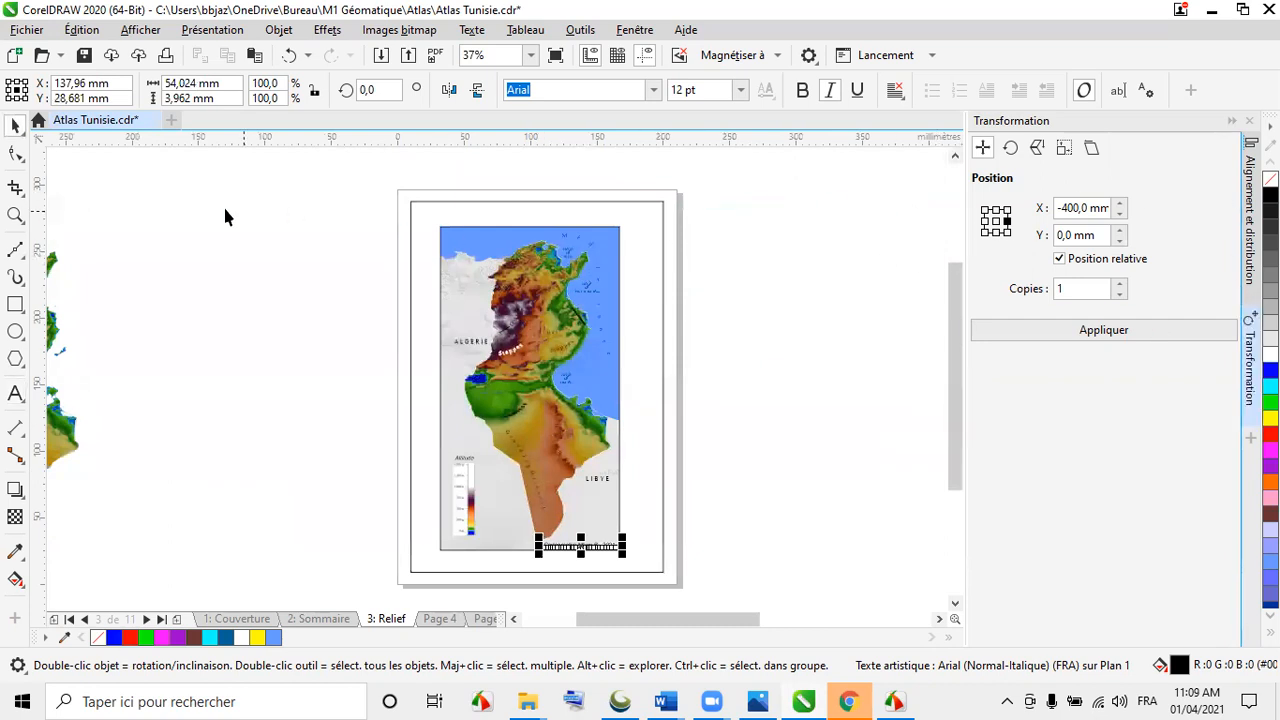
{"action": "left_click", "coordinate": [15, 250]}
{"action": "scroll", "coordinate": [643, 240], "scroll_direction": "up", "scroll_amount": 2}
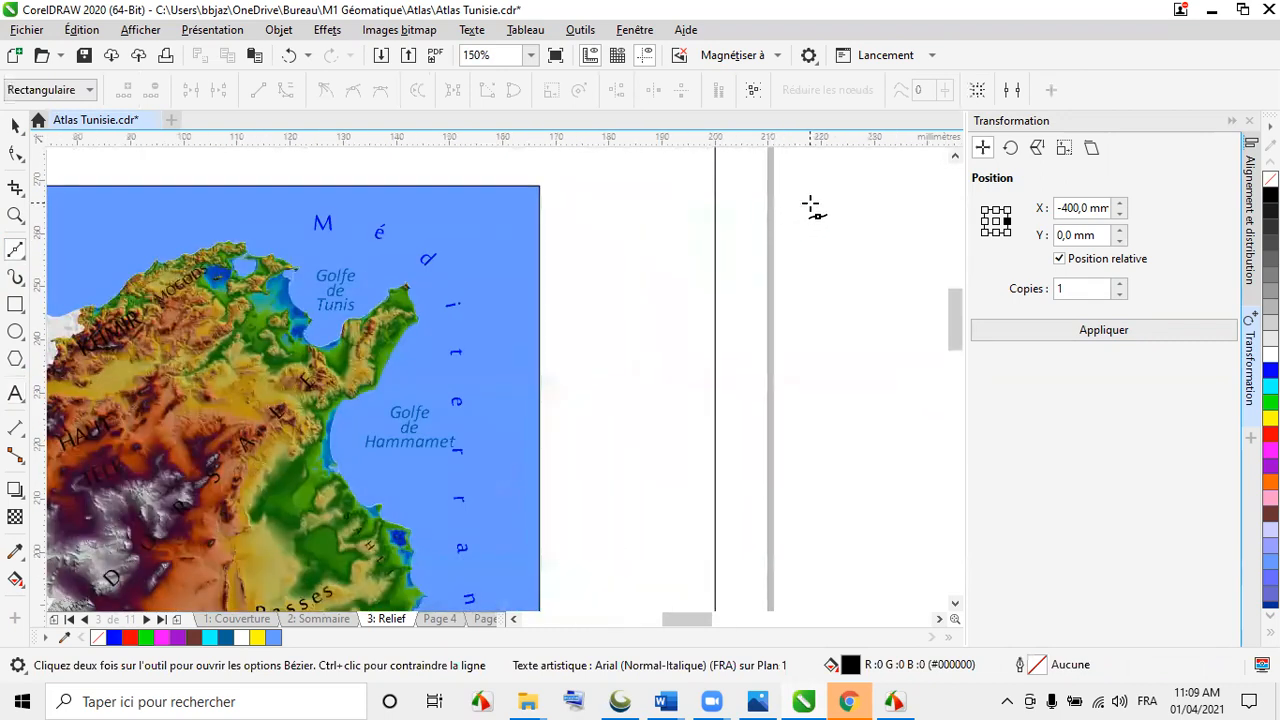
{"action": "scroll", "coordinate": [811, 207], "scroll_direction": "up", "scroll_amount": 1}
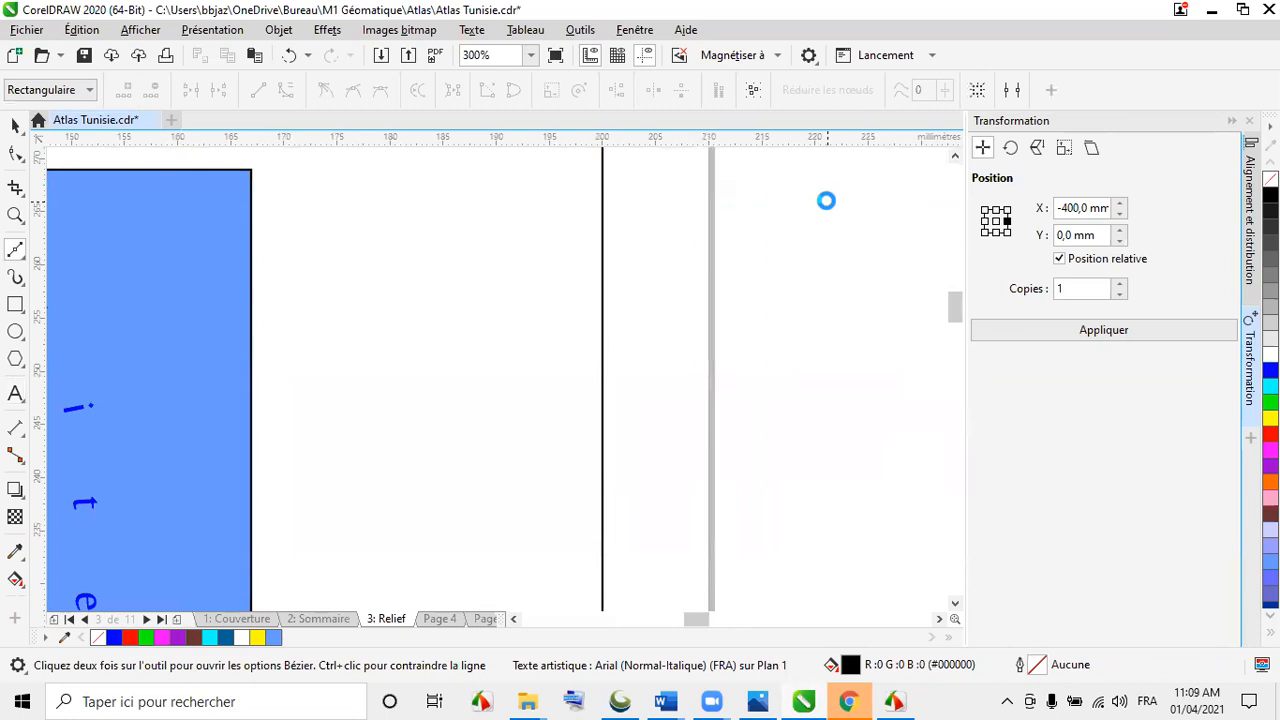
{"action": "left_click", "coordinate": [827, 204]}
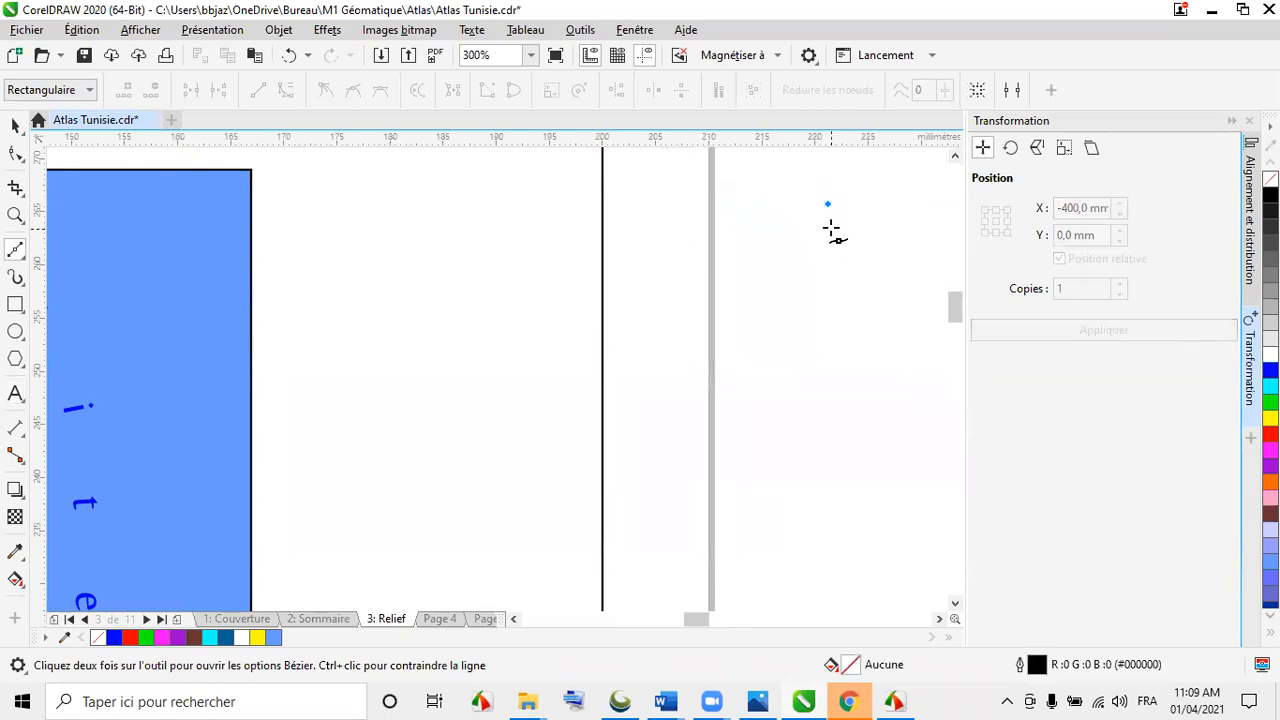
{"action": "left_click", "coordinate": [827, 232]}
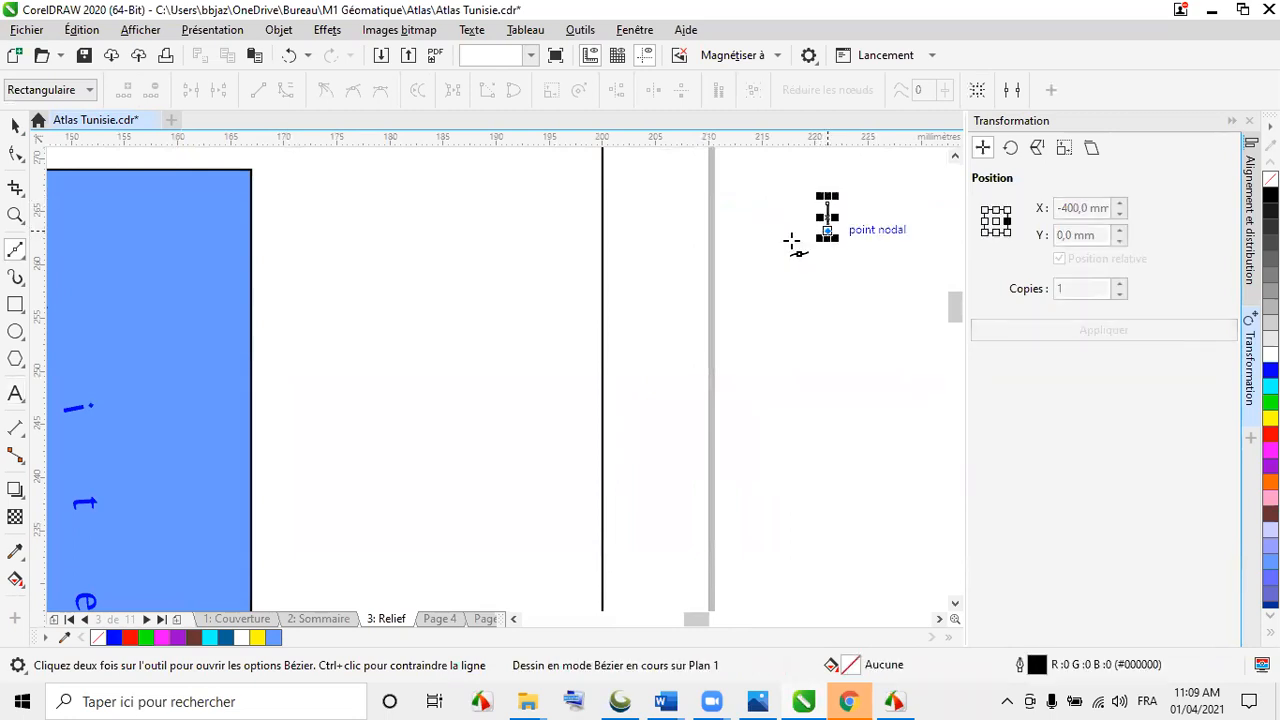
{"action": "left_click", "coordinate": [18, 125]}
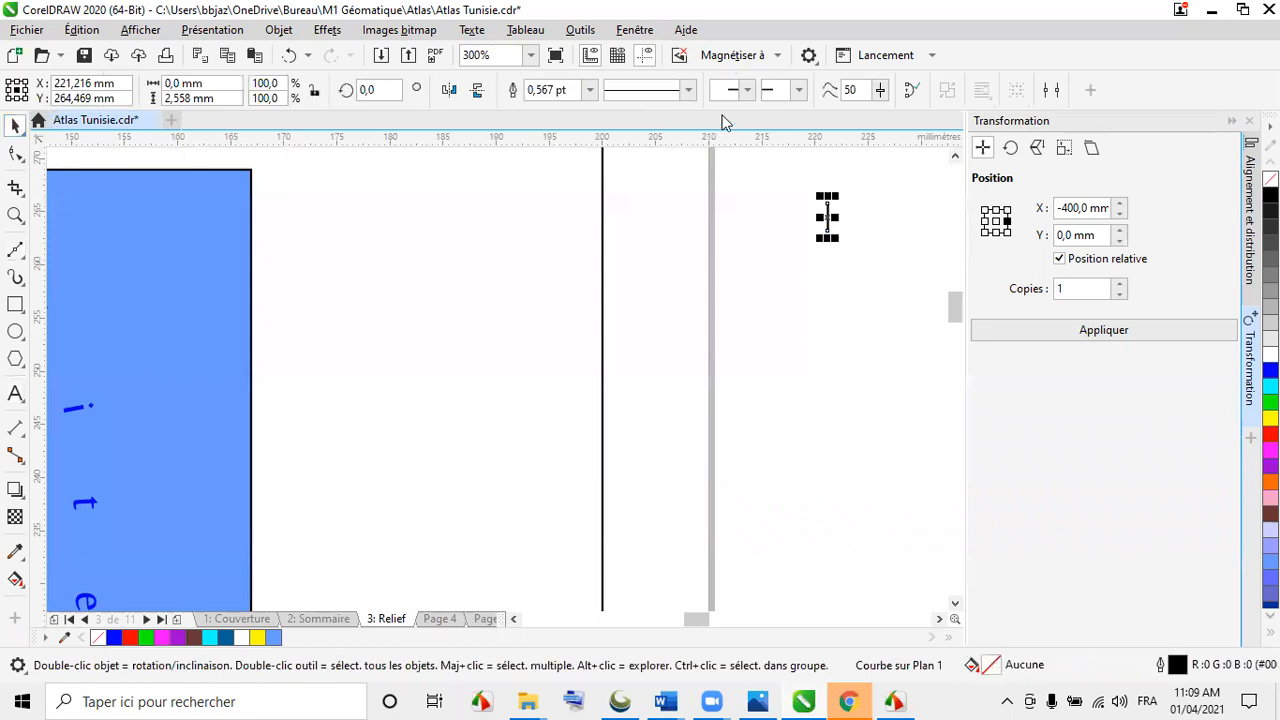
- Give the short vertical line a solid arrowhead at its start and leave its other end plain
{"action": "left_click", "coordinate": [800, 90]}
{"action": "left_click", "coordinate": [868, 128]}
{"action": "left_click", "coordinate": [798, 90]}
{"action": "left_click", "coordinate": [777, 126]}
{"action": "left_click", "coordinate": [747, 90]}
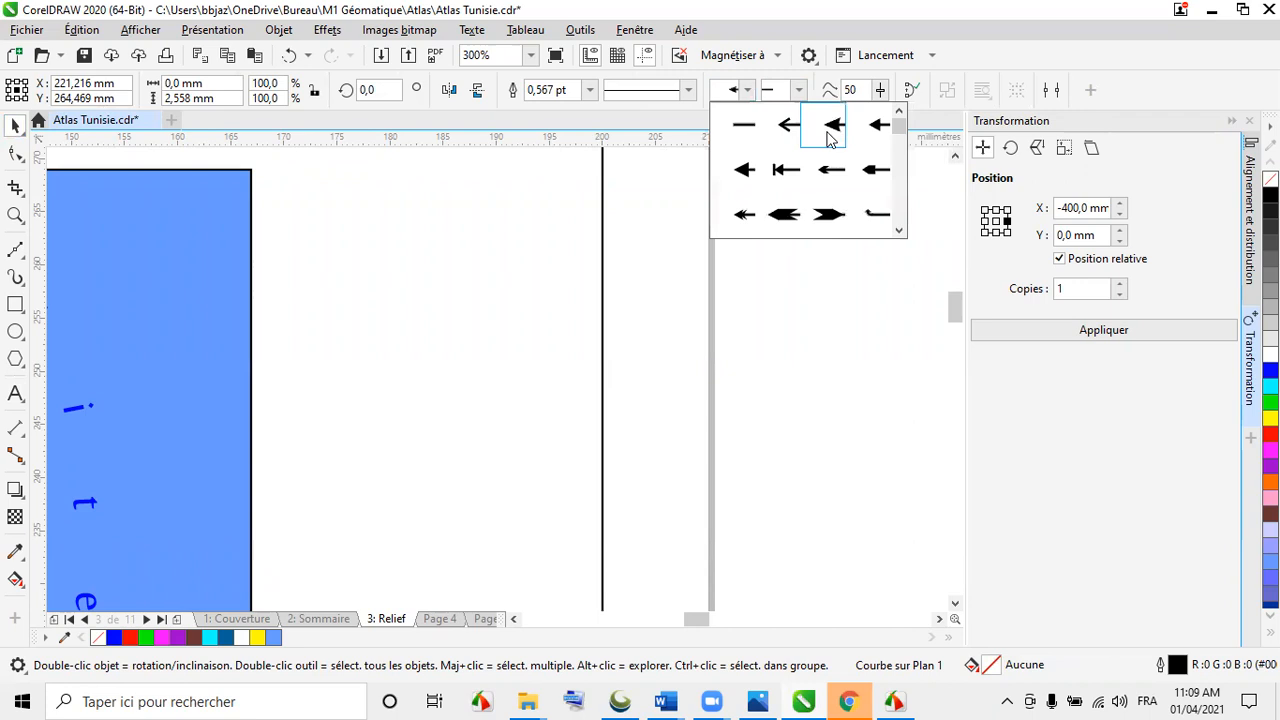
{"action": "left_click", "coordinate": [829, 137]}
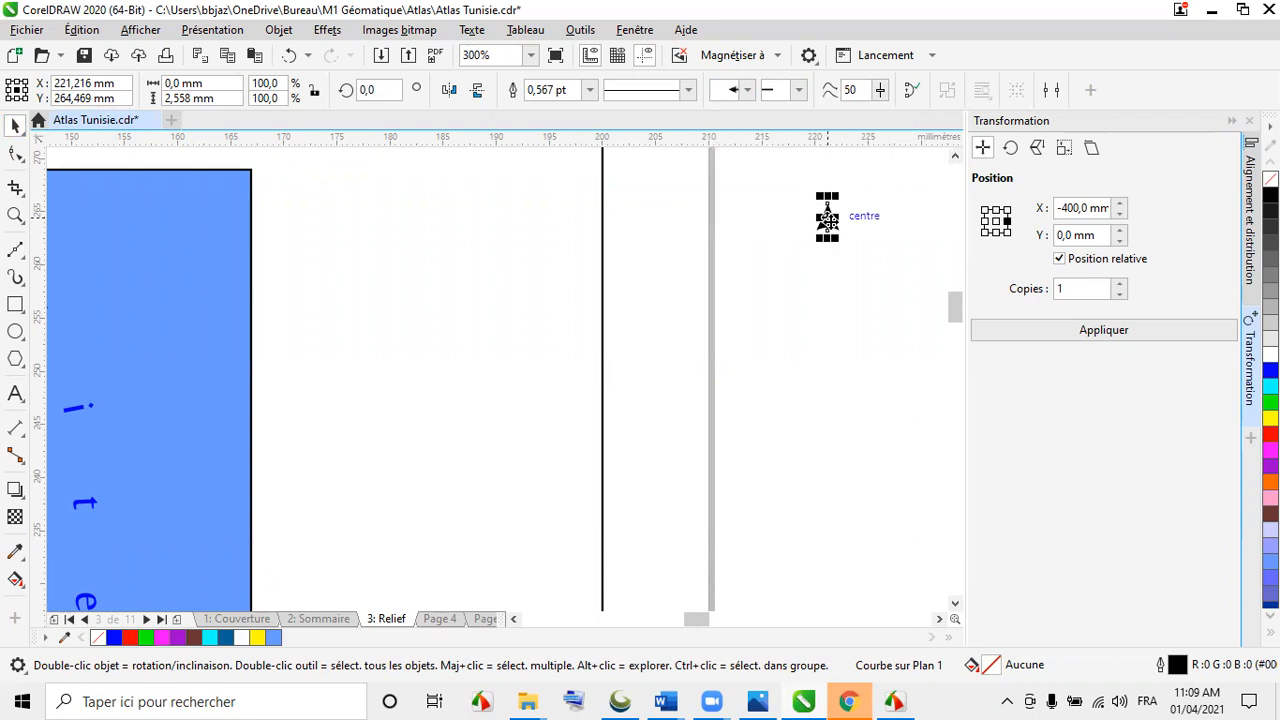
- Shorten the north arrow to about 2 mm and place it in the map frame's upper-right corner over the sea
{"action": "left_click", "coordinate": [862, 261]}
{"action": "scroll", "coordinate": [836, 223], "scroll_direction": "up", "scroll_amount": 2}
{"action": "left_click", "coordinate": [800, 224]}
{"action": "left_click_drag", "start_coordinate": [799, 262], "coordinate": [243, 264]}
{"action": "scroll", "coordinate": [885, 264], "scroll_direction": "down", "scroll_amount": 2}
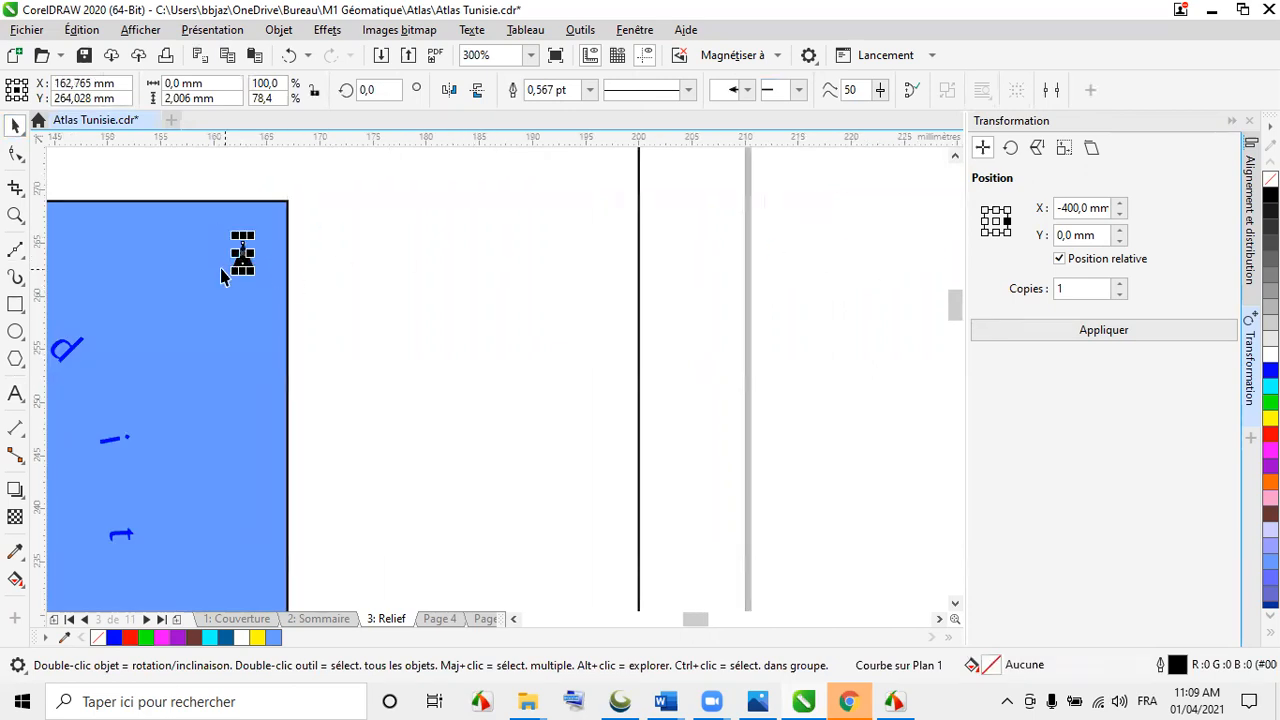
{"action": "left_click", "coordinate": [328, 327]}
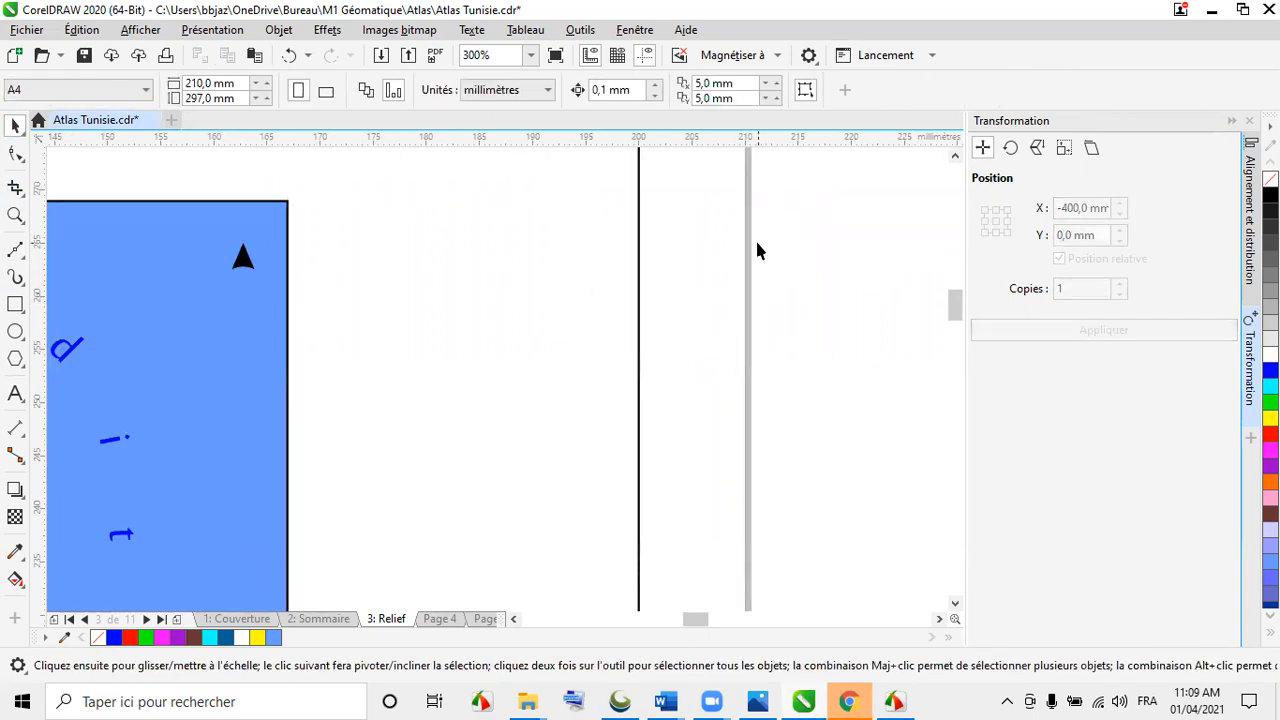
- Duplicate the relief bitmap lying left of the page with one copy offset -400 mm horizontally and 0 mm vertically
{"action": "scroll", "coordinate": [757, 250], "scroll_direction": "down", "scroll_amount": 1}
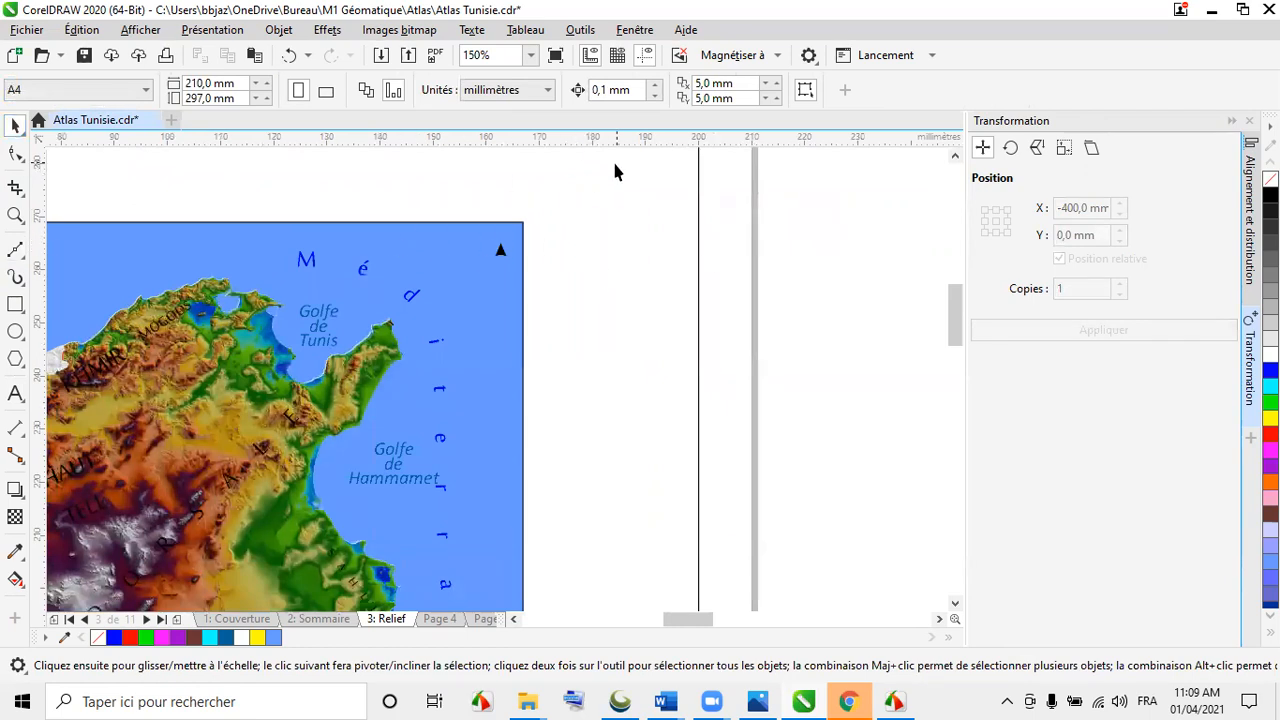
{"action": "scroll", "coordinate": [606, 172], "scroll_direction": "down", "scroll_amount": 1}
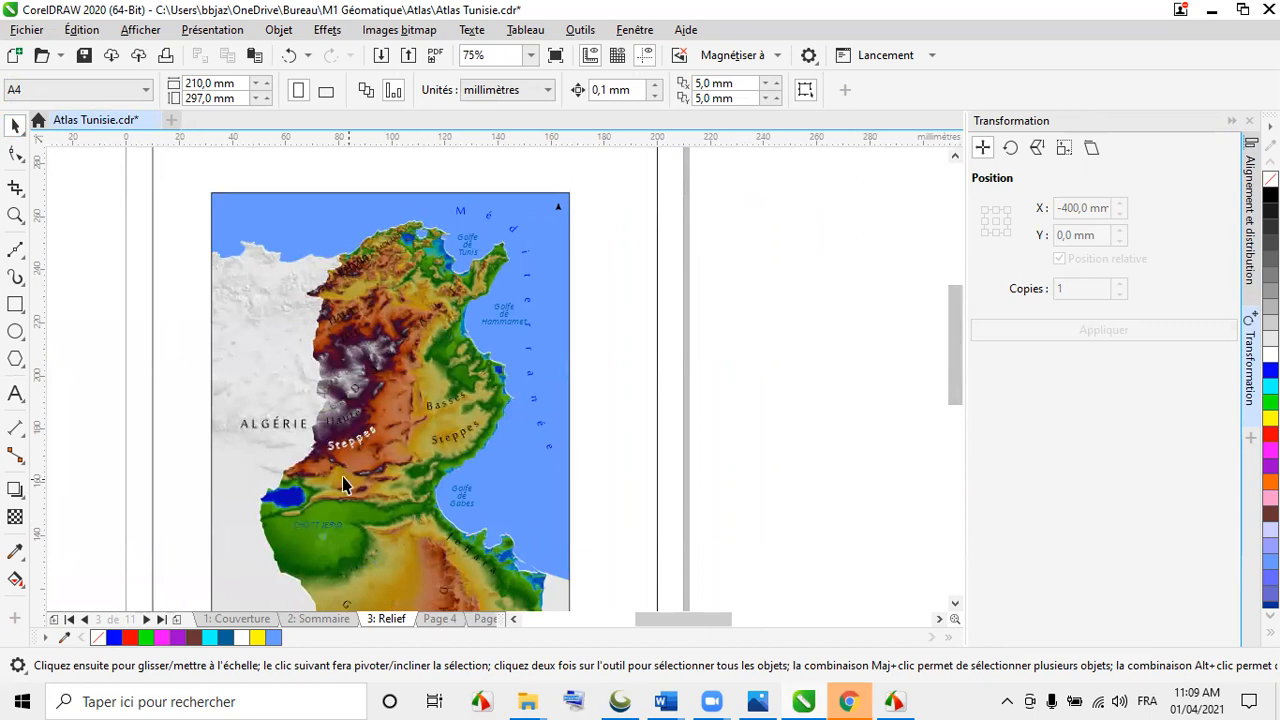
{"action": "left_click", "coordinate": [955, 604]}
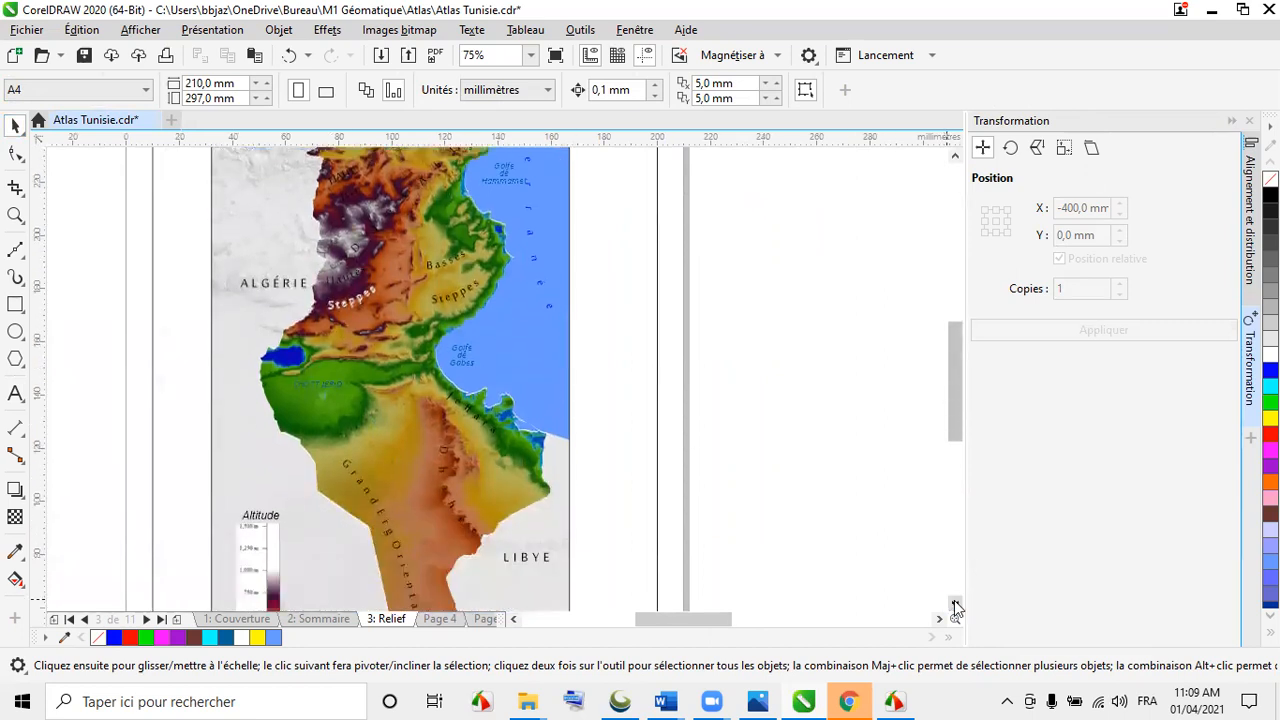
{"action": "scroll", "coordinate": [625, 418], "scroll_direction": "down", "scroll_amount": 5}
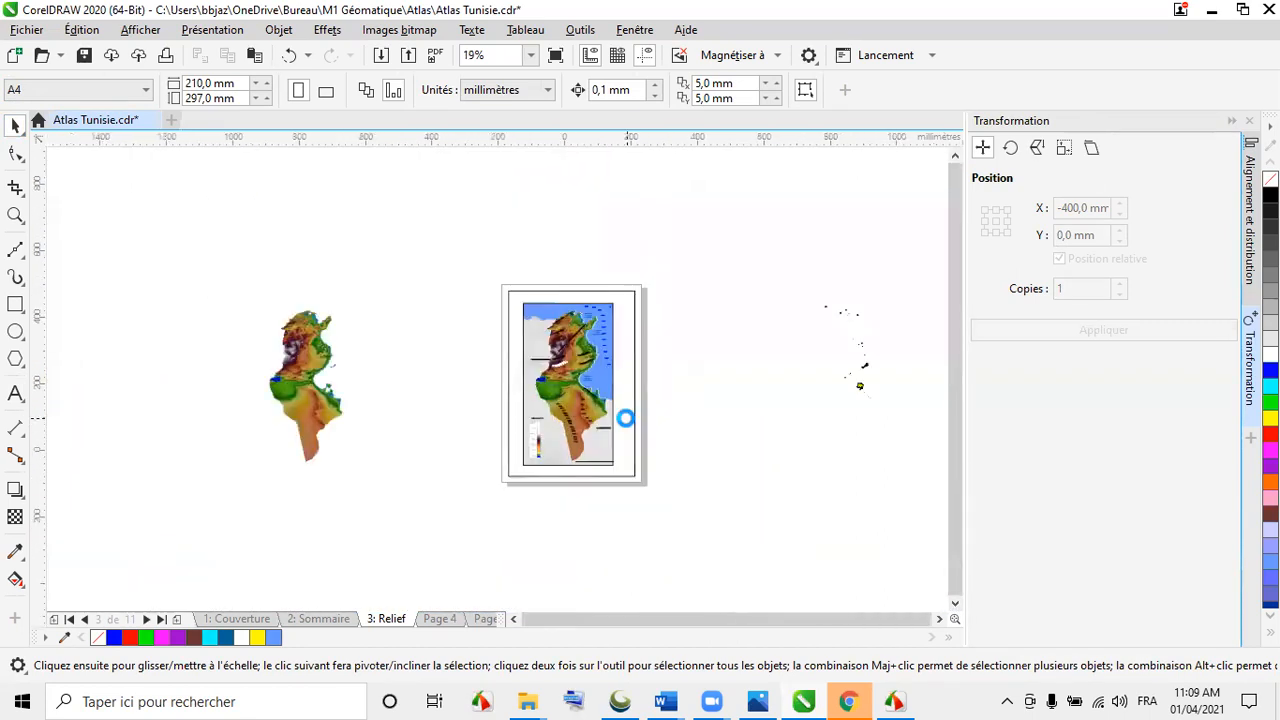
{"action": "left_click", "coordinate": [475, 436]}
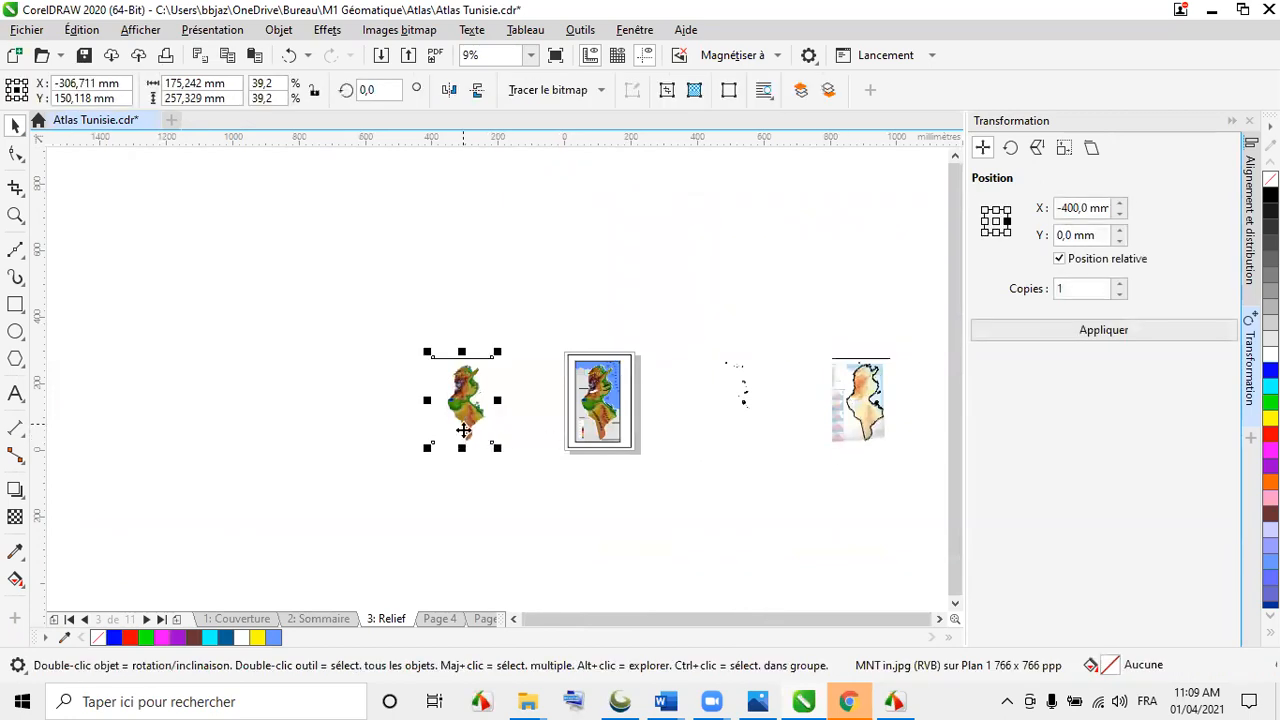
{"action": "scroll", "coordinate": [449, 437], "scroll_direction": "up", "scroll_amount": 2}
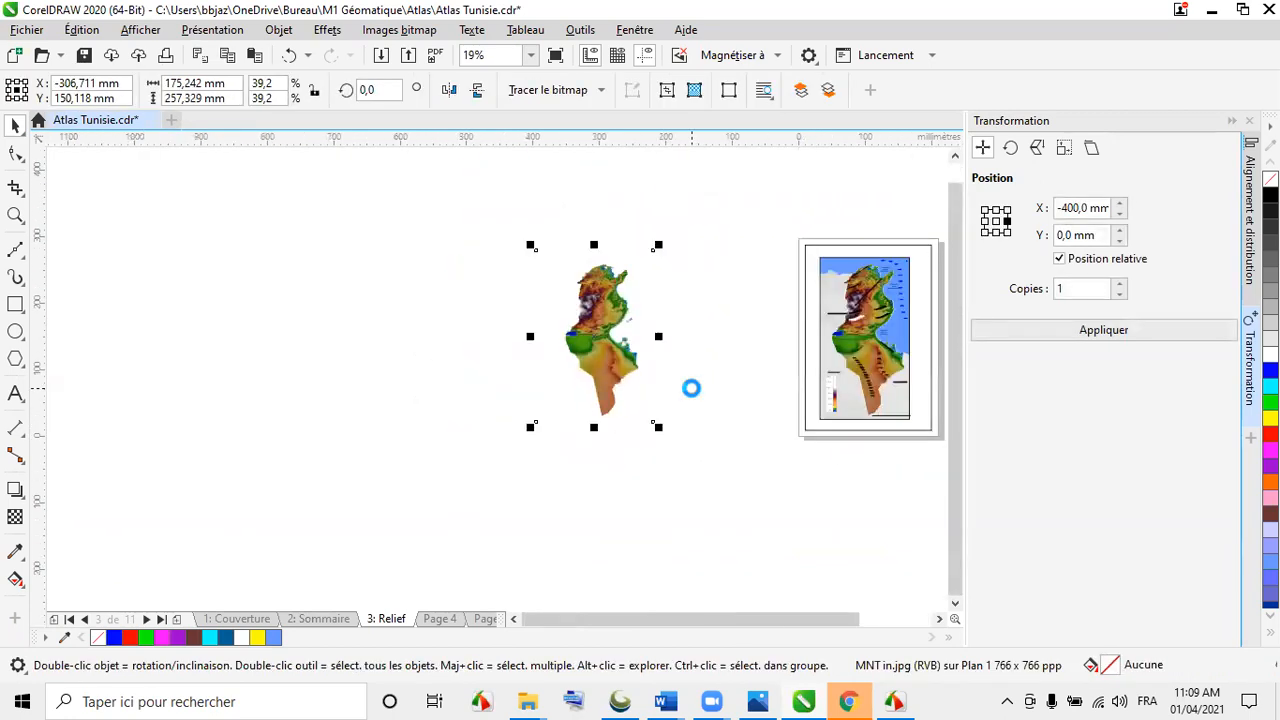
{"action": "left_click", "coordinate": [1090, 338]}
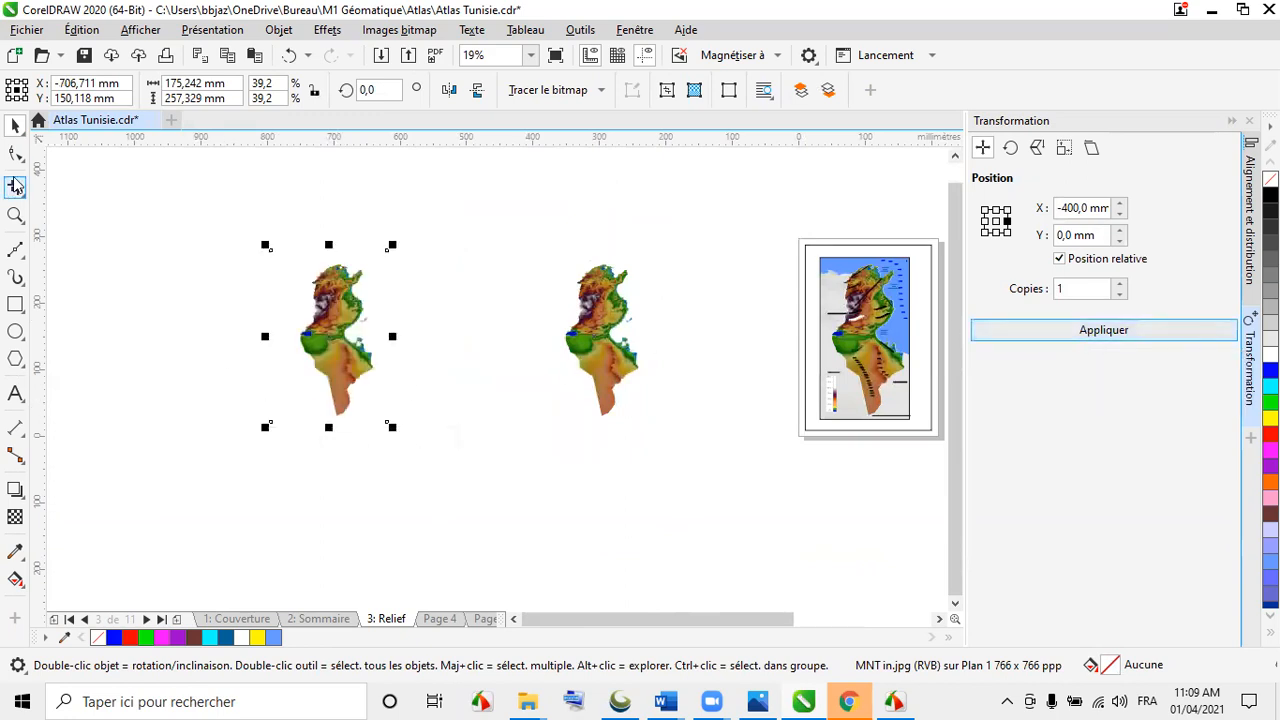
- Move the leftmost relief bitmap copy's lower and upper-left corner nodes outward to uncover its cropped area
{"action": "left_click", "coordinate": [15, 153]}
{"action": "left_click_drag", "start_coordinate": [270, 424], "coordinate": [101, 476]}
{"action": "scroll", "coordinate": [113, 487], "scroll_direction": "up", "scroll_amount": 3}
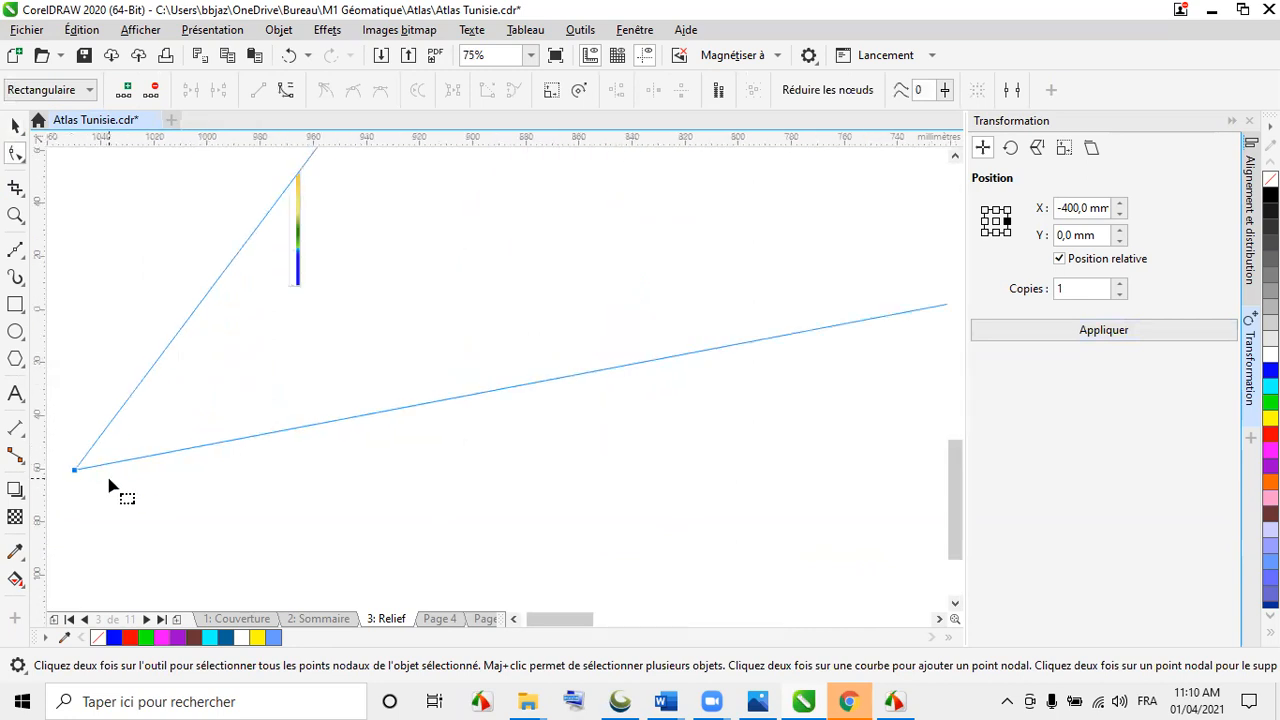
{"action": "scroll", "coordinate": [493, 437], "scroll_direction": "down", "scroll_amount": 1}
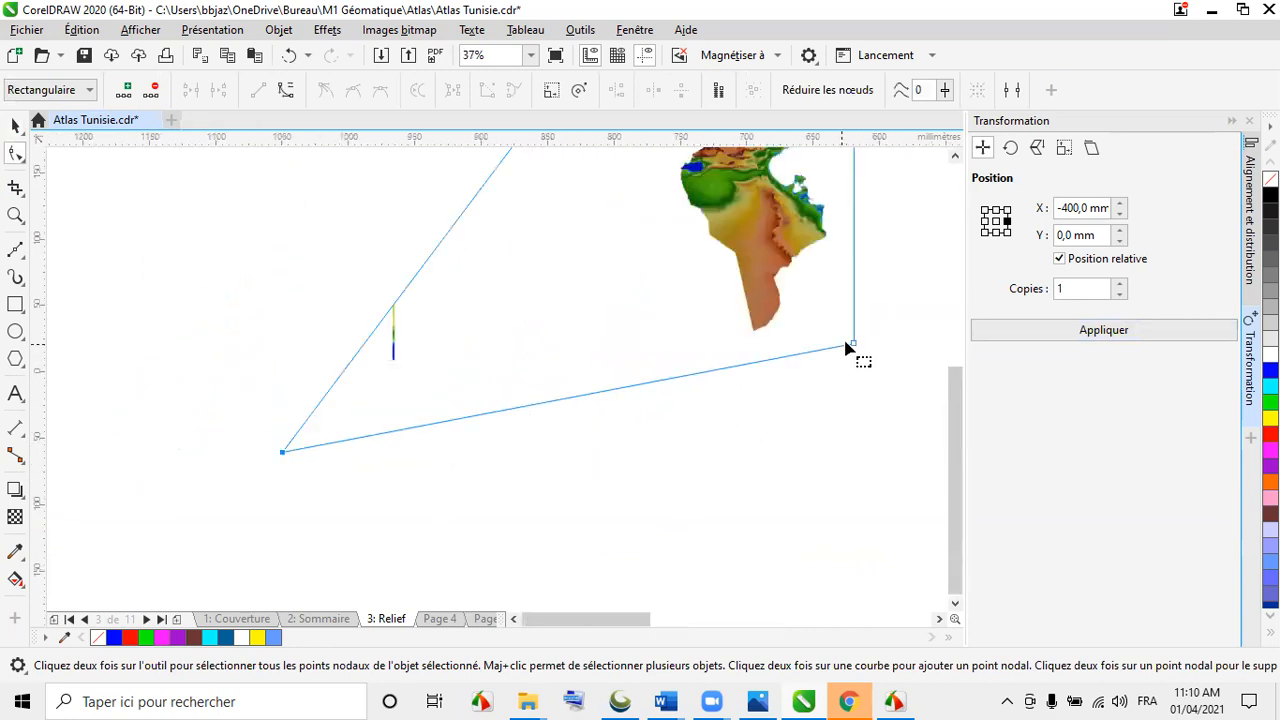
{"action": "left_click_drag", "start_coordinate": [855, 347], "coordinate": [900, 495]}
{"action": "scroll", "coordinate": [556, 480], "scroll_direction": "down", "scroll_amount": 1}
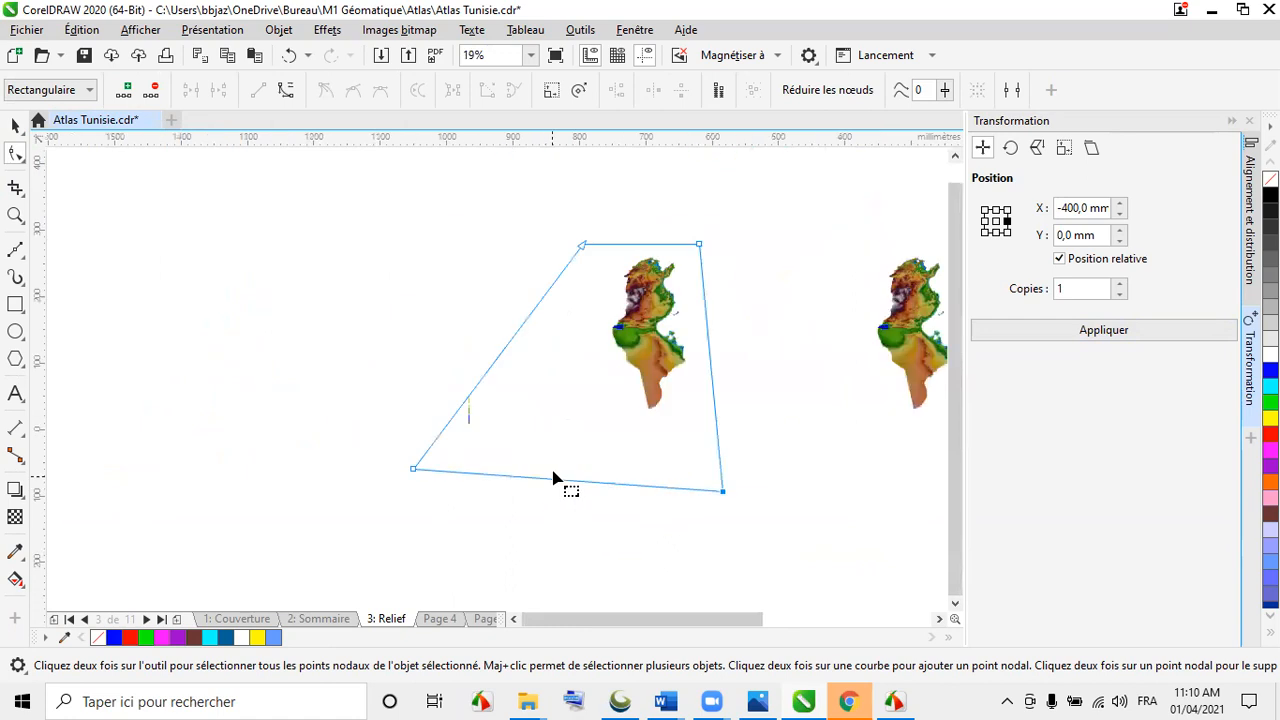
{"action": "left_click_drag", "start_coordinate": [584, 246], "coordinate": [377, 215]}
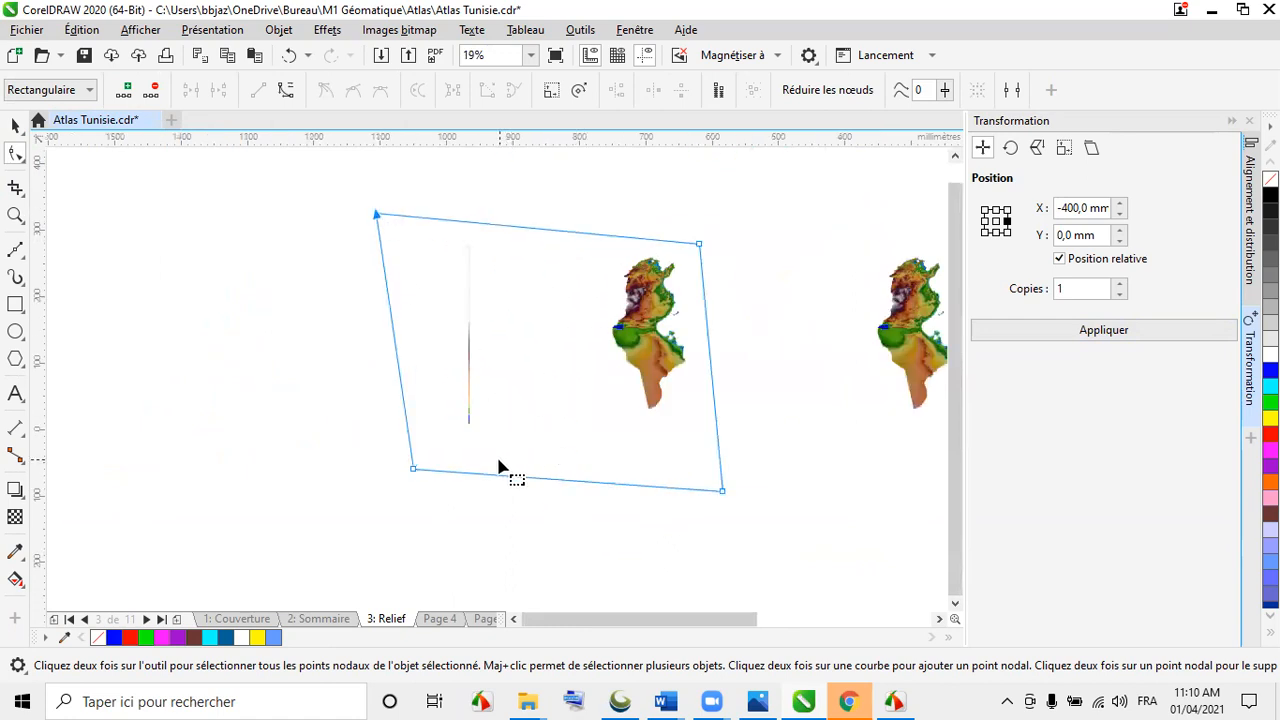
{"action": "scroll", "coordinate": [500, 467], "scroll_direction": "up", "scroll_amount": 3}
{"action": "scroll", "coordinate": [312, 360], "scroll_direction": "up", "scroll_amount": 1}
{"action": "scroll", "coordinate": [270, 343], "scroll_direction": "down", "scroll_amount": 4}
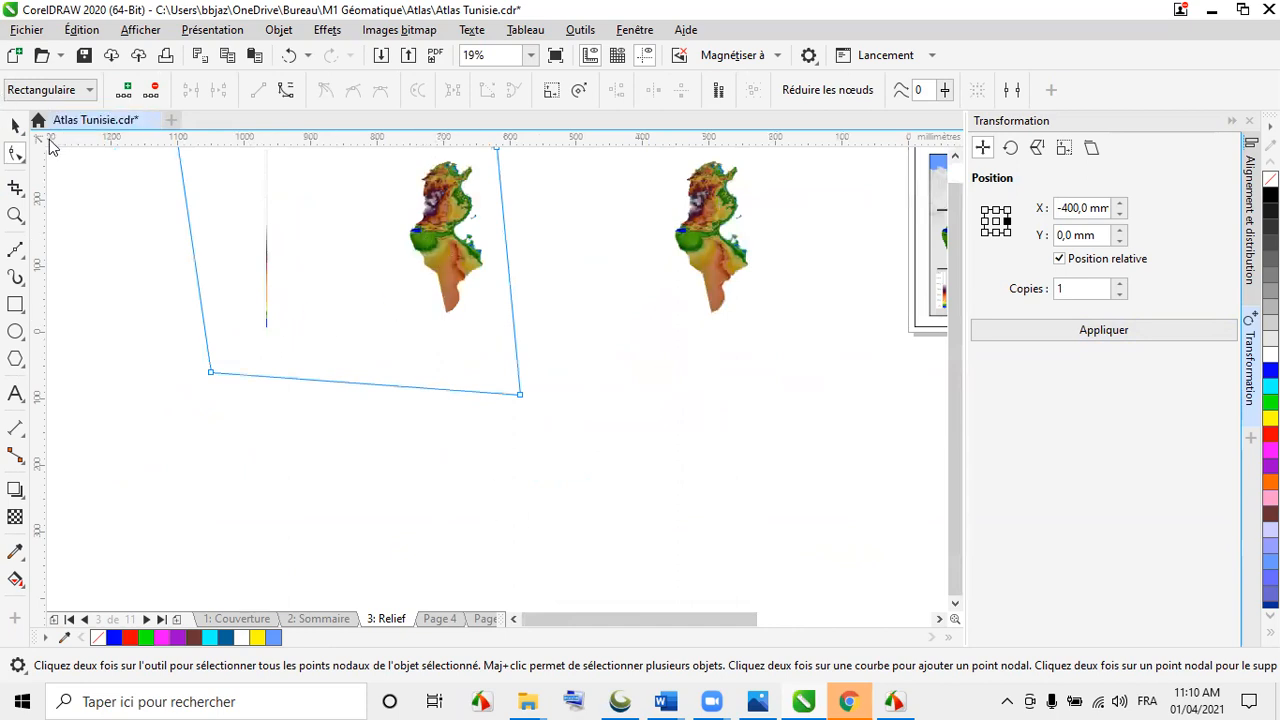
- Delete the leftmost relief bitmap copy
{"action": "key", "text": "space"}
{"action": "key", "text": "Delete"}
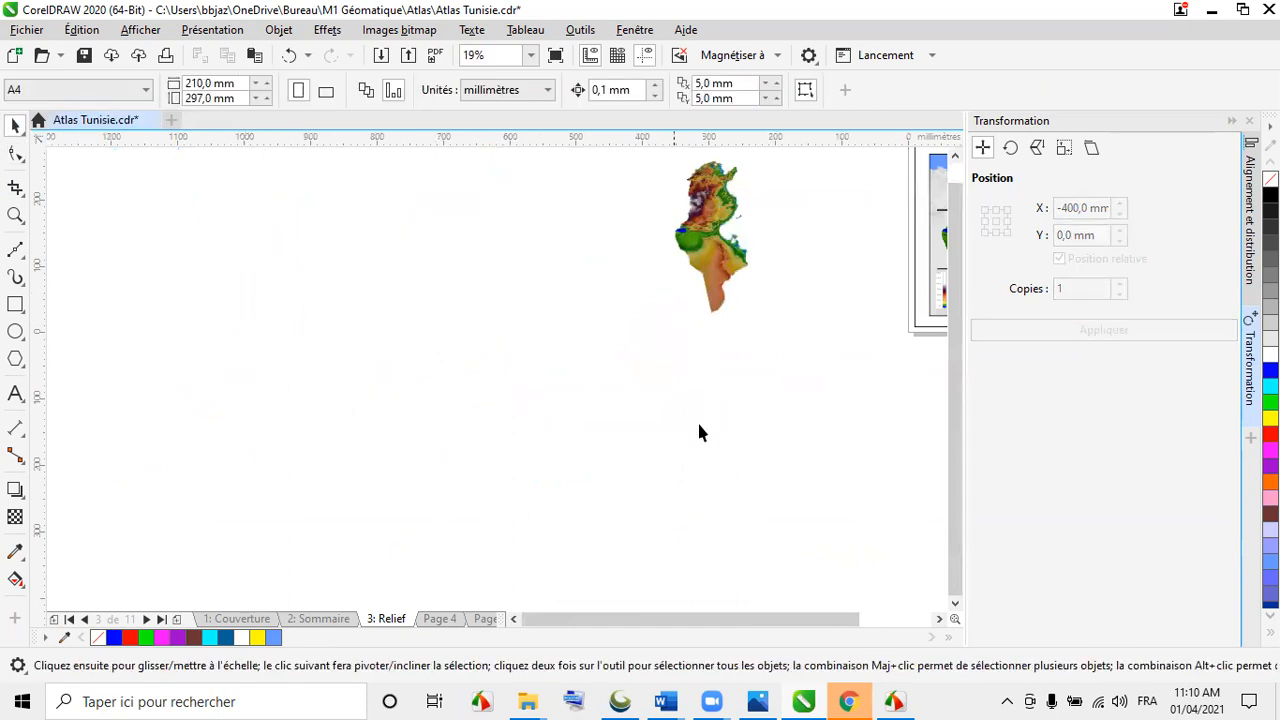
- Draw a straight Bézier line across the Golfe de Tunis between the two capes, about 27.1 mm wide and 8.7 mm high
{"action": "scroll", "coordinate": [416, 457], "scroll_direction": "down", "scroll_amount": 1}
{"action": "scroll", "coordinate": [700, 310], "scroll_direction": "up", "scroll_amount": 2}
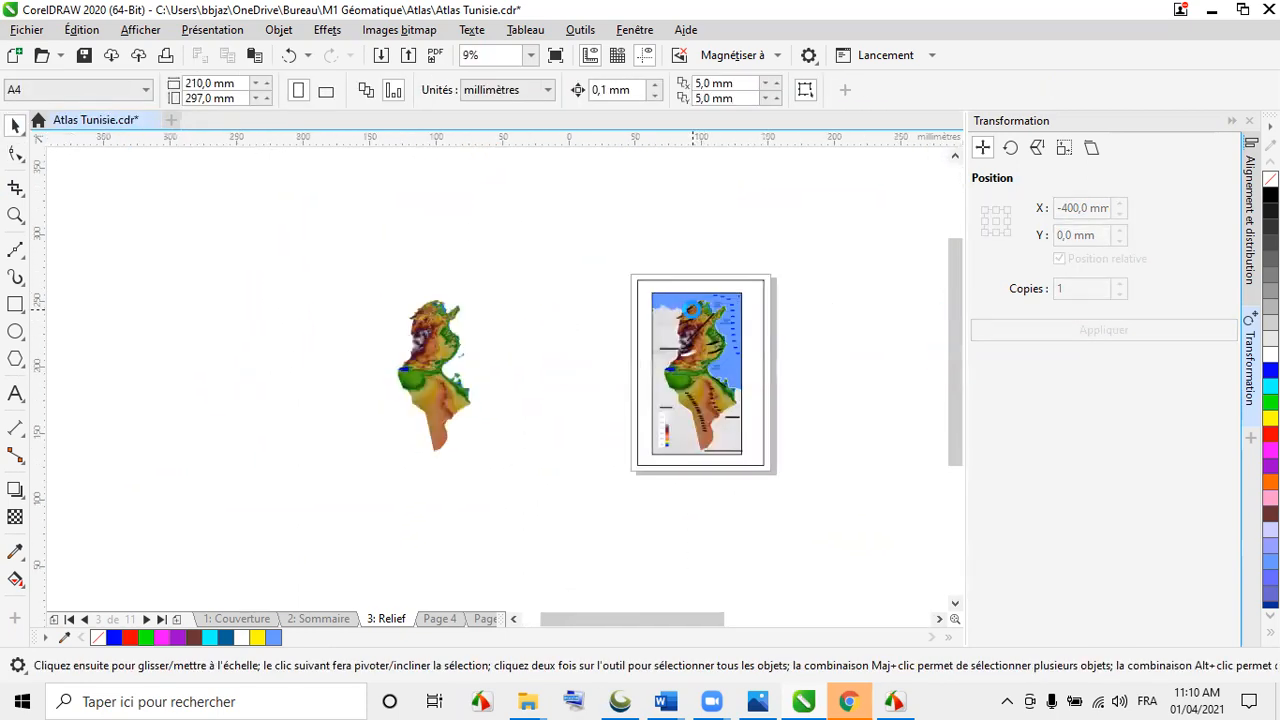
{"action": "scroll", "coordinate": [648, 265], "scroll_direction": "up", "scroll_amount": 5}
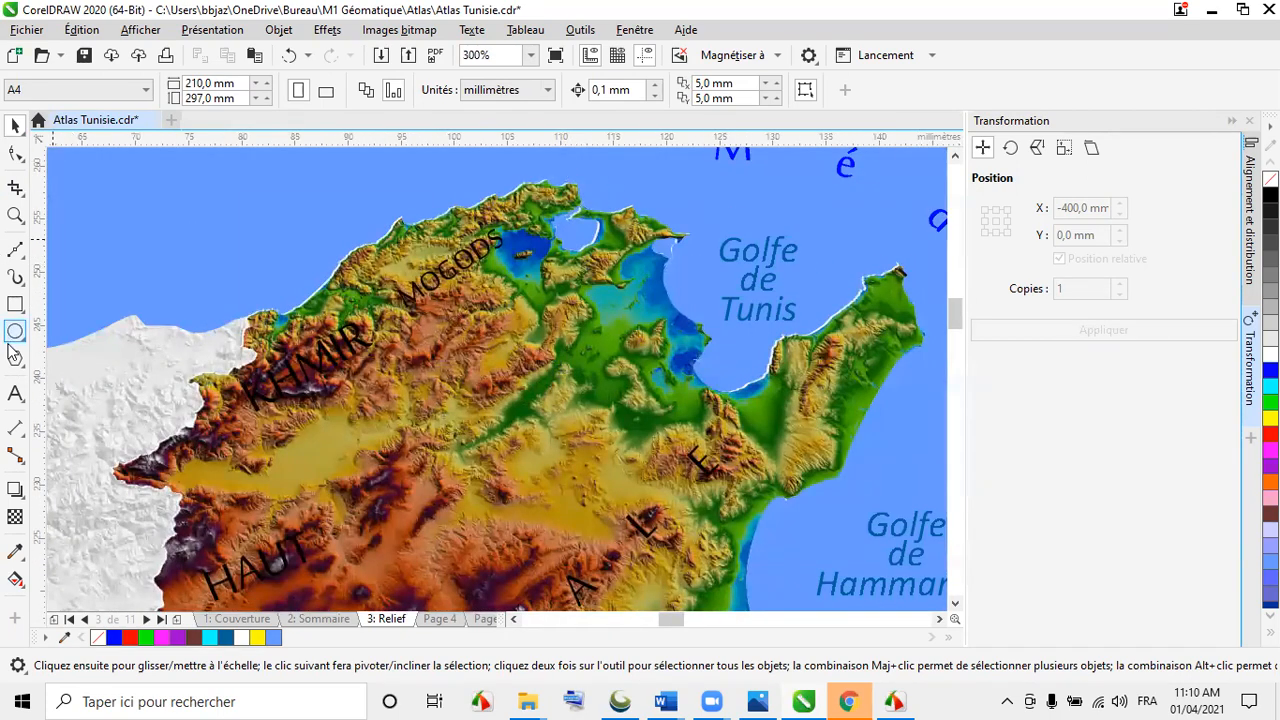
{"action": "left_click", "coordinate": [15, 304]}
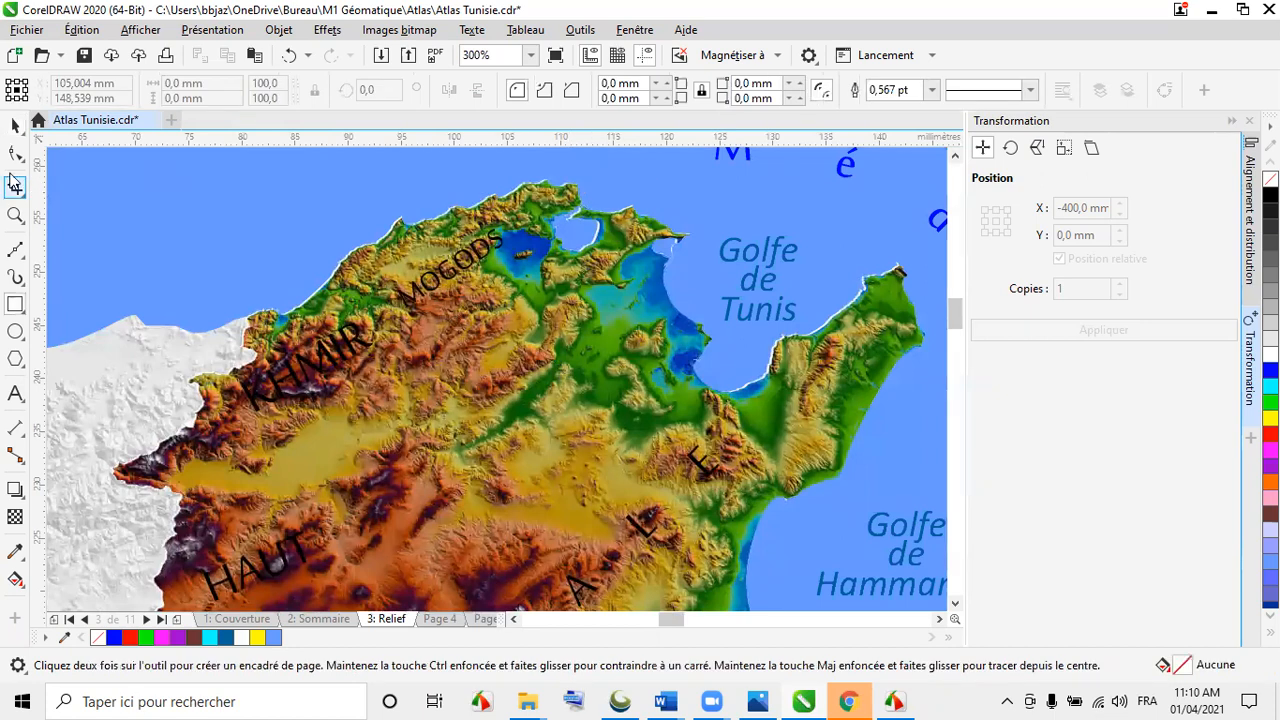
{"action": "left_click", "coordinate": [15, 125]}
{"action": "left_click", "coordinate": [15, 249]}
{"action": "left_click", "coordinate": [577, 185]}
{"action": "left_click", "coordinate": [867, 278]}
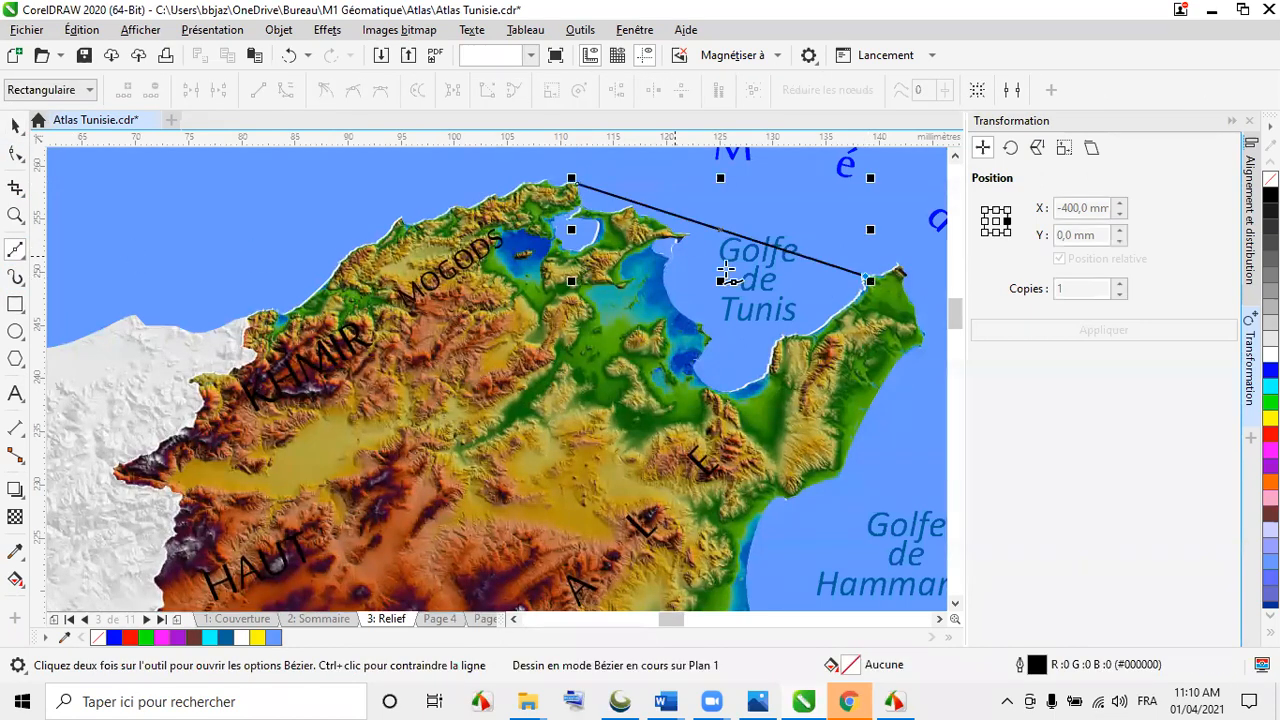
{"action": "left_click", "coordinate": [15, 126]}
- Lay the line nearly horizontal right of the altitude legend's foot, rotated about 17.5°, and set its outline width to 2 pt
{"action": "scroll", "coordinate": [665, 185], "scroll_direction": "down", "scroll_amount": 5}
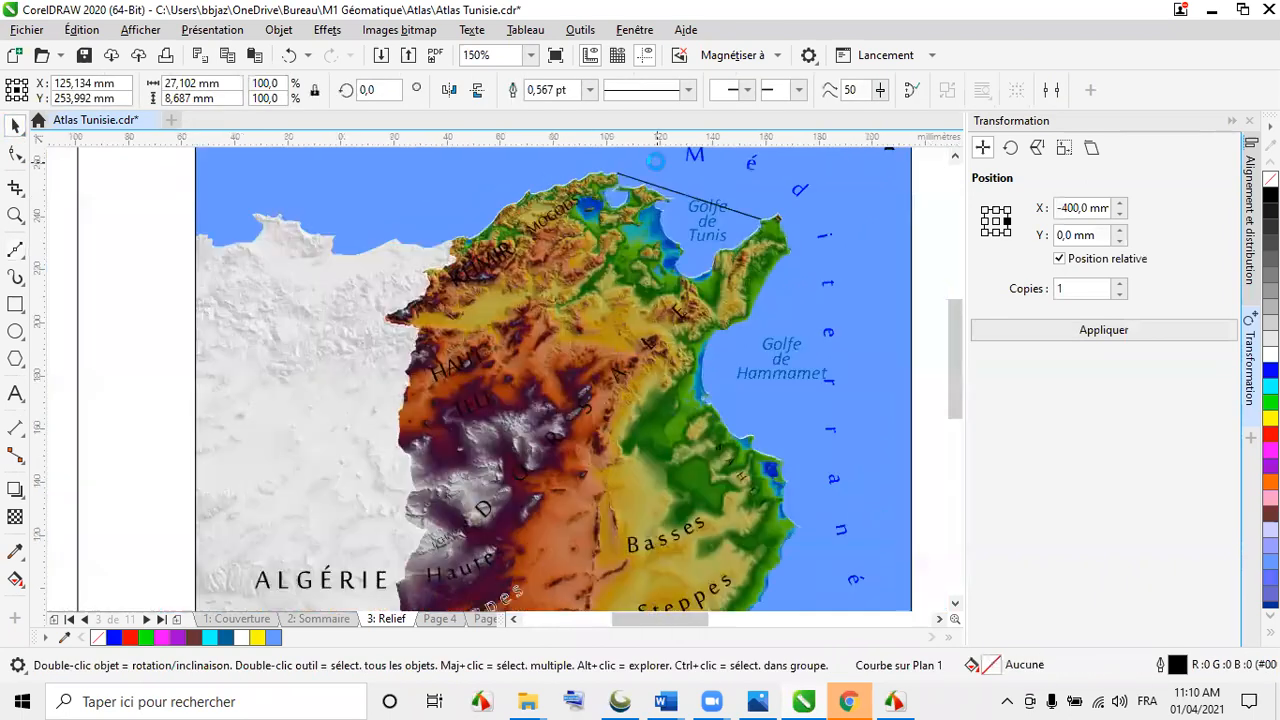
{"action": "left_click_drag", "start_coordinate": [674, 172], "coordinate": [604, 470]}
{"action": "scroll", "coordinate": [604, 470], "scroll_direction": "up", "scroll_amount": 5}
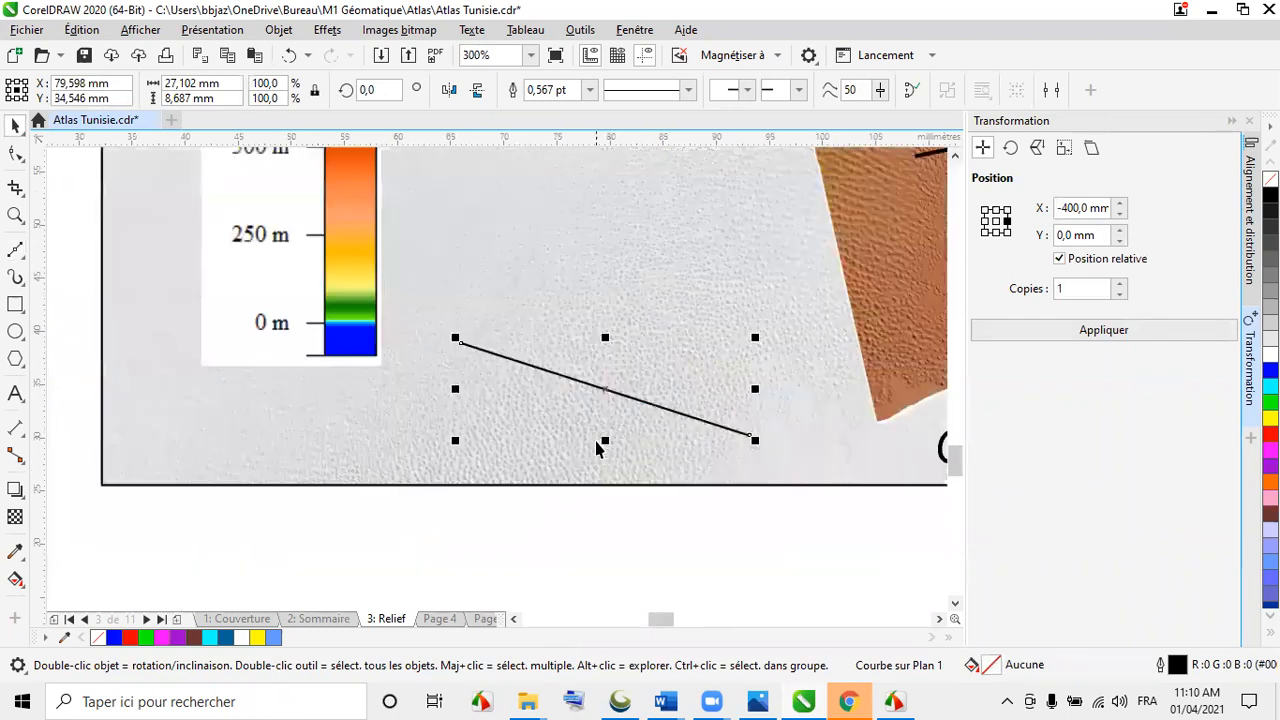
{"action": "left_click", "coordinate": [706, 436]}
{"action": "left_click_drag", "start_coordinate": [756, 443], "coordinate": [783, 399]}
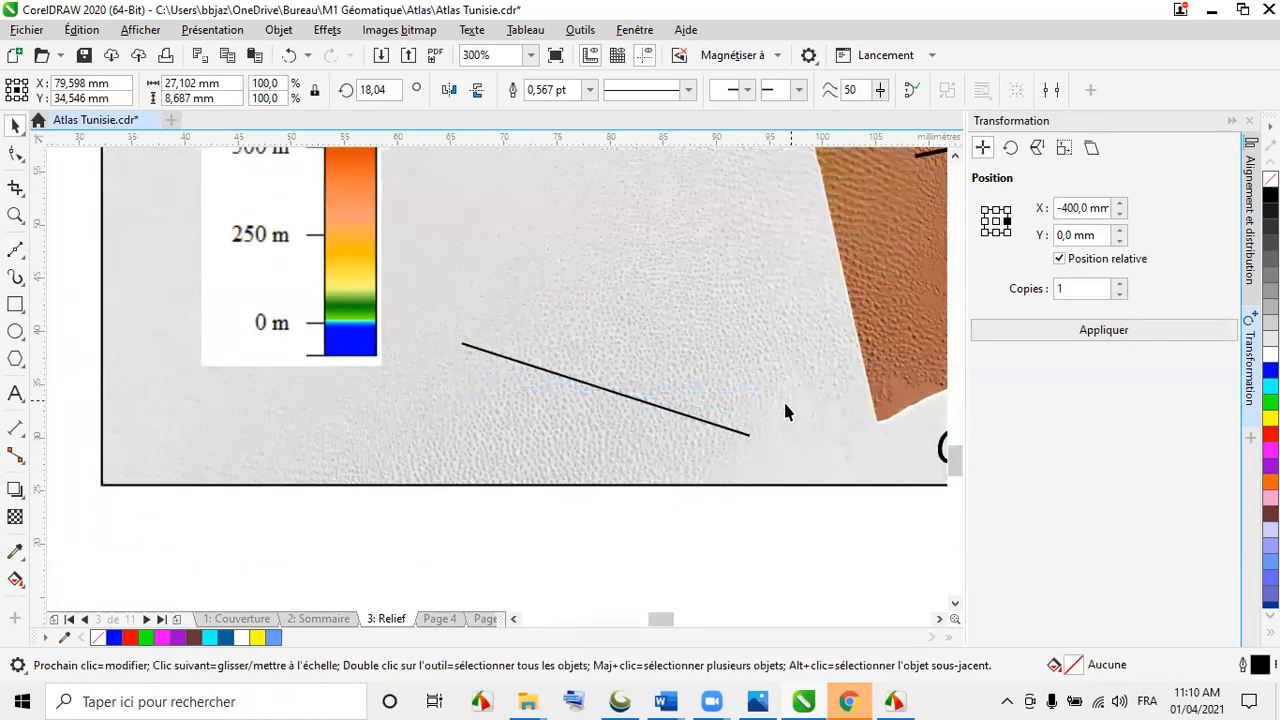
{"action": "scroll", "coordinate": [569, 406], "scroll_direction": "up", "scroll_amount": 2}
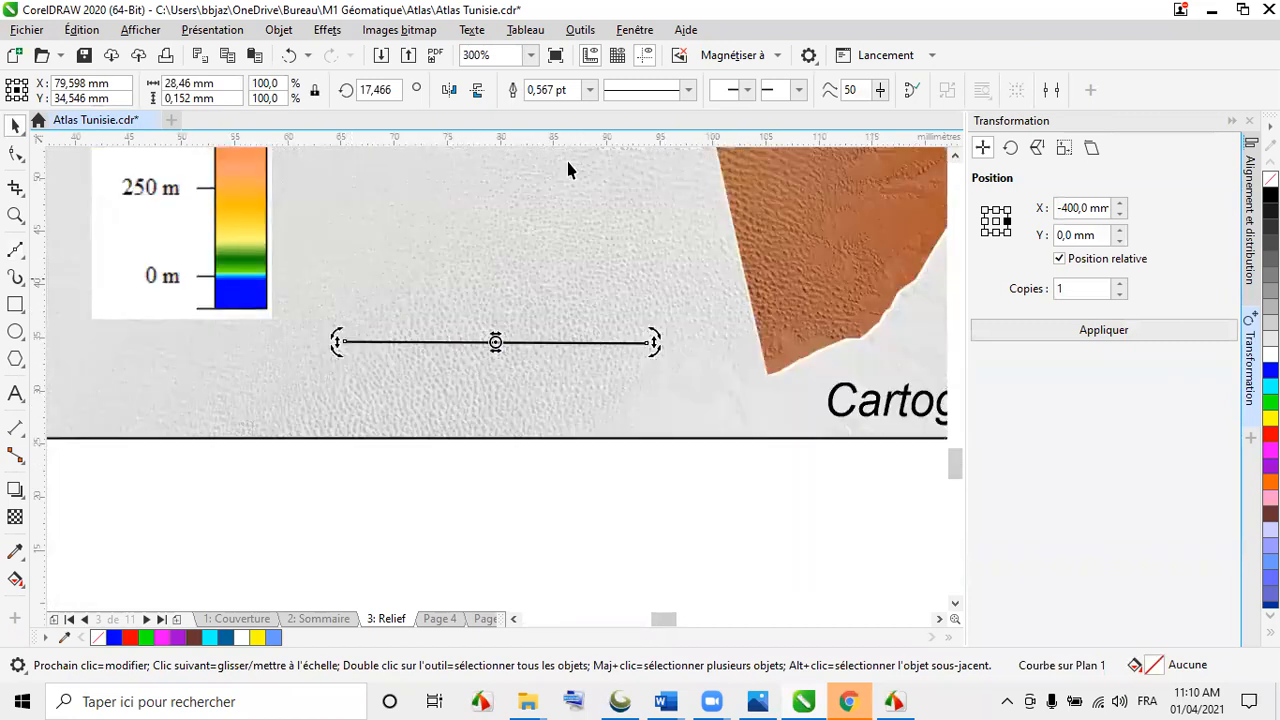
{"action": "left_click", "coordinate": [588, 92]}
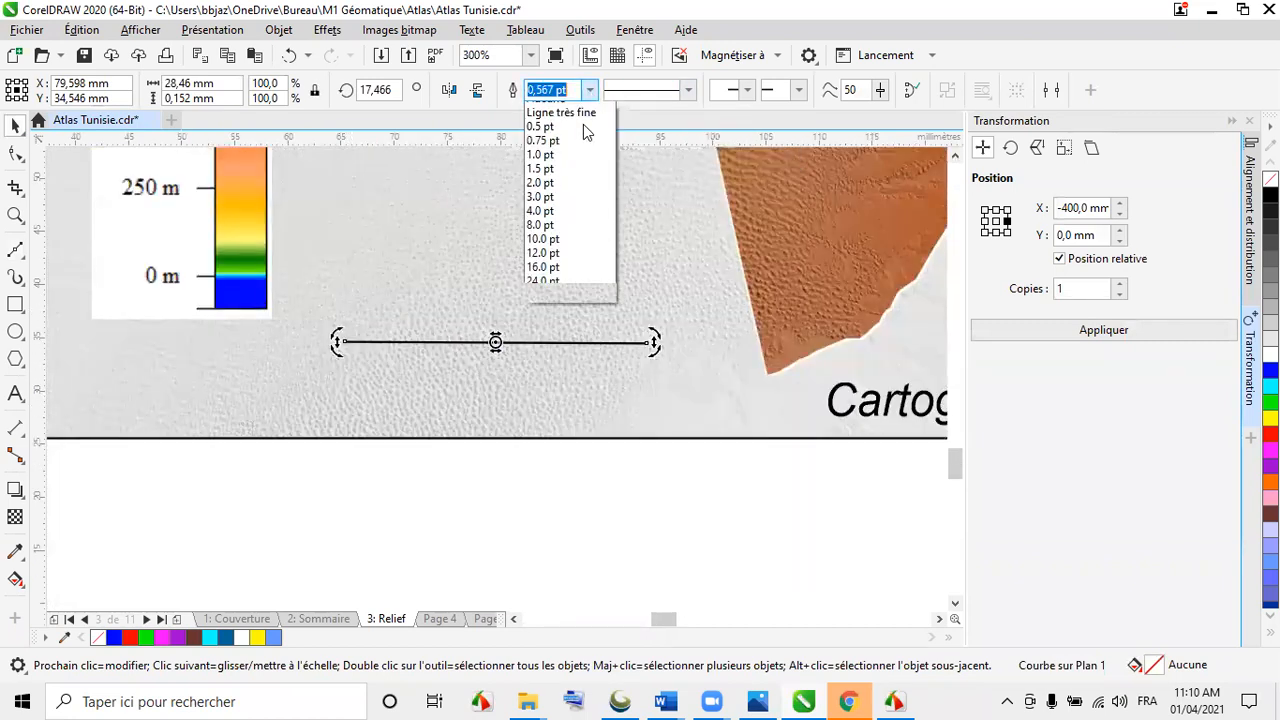
{"action": "left_click", "coordinate": [566, 205]}
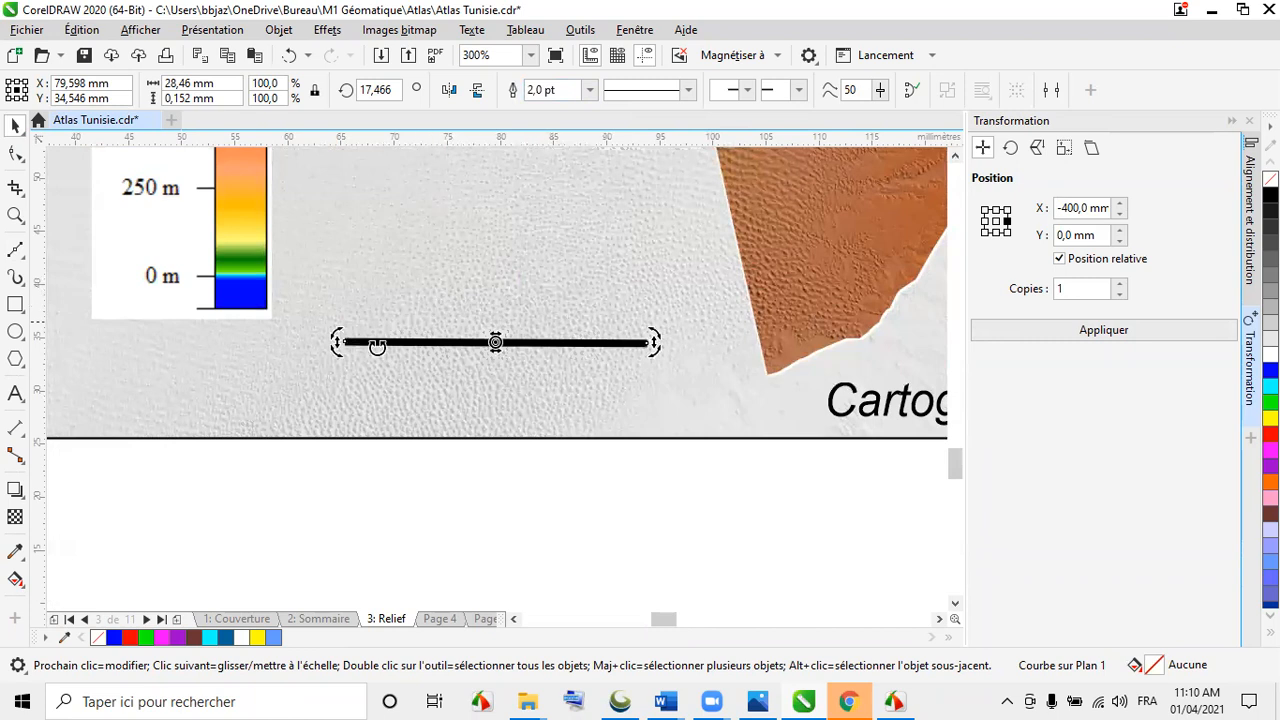
- Draw a rectangle about 13.2 mm by 1 mm along the line's first half and duplicate it once, offset 13.172 mm to the right
{"action": "left_click", "coordinate": [15, 304]}
{"action": "left_click_drag", "start_coordinate": [345, 341], "coordinate": [487, 352]}
{"action": "left_click", "coordinate": [16, 126]}
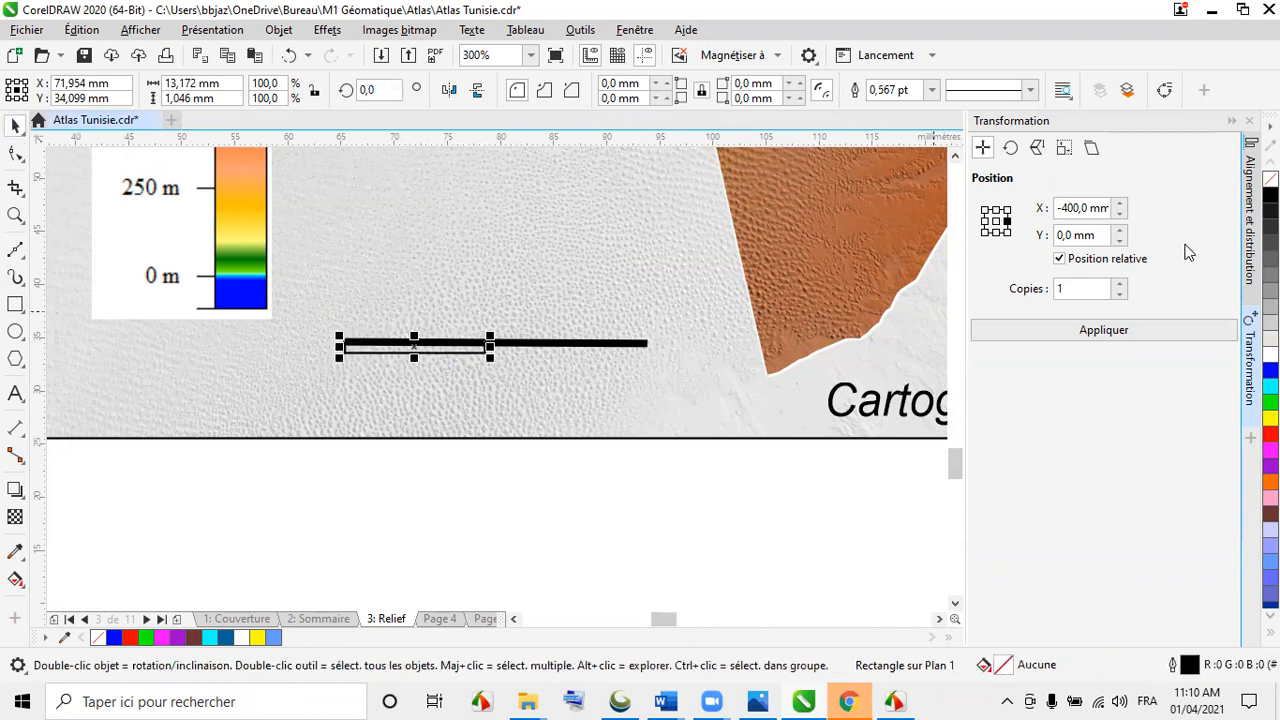
{"action": "left_click", "coordinate": [996, 222]}
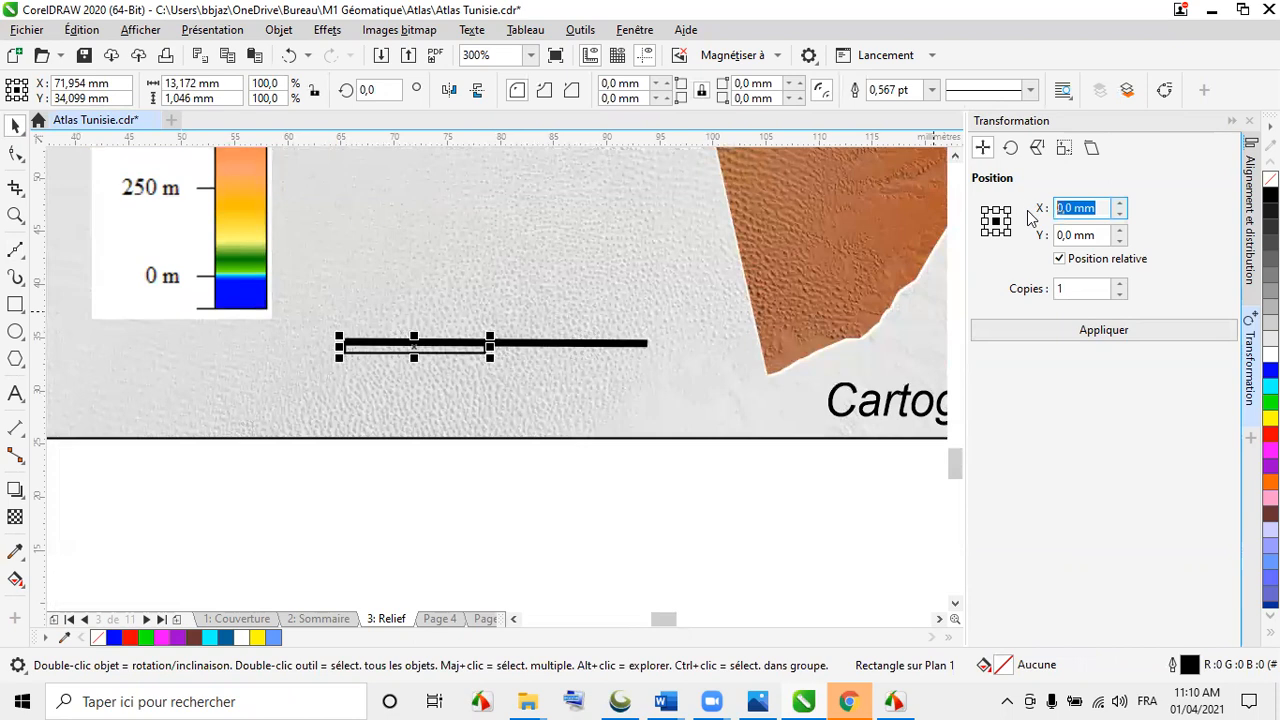
{"action": "left_click", "coordinate": [1008, 222]}
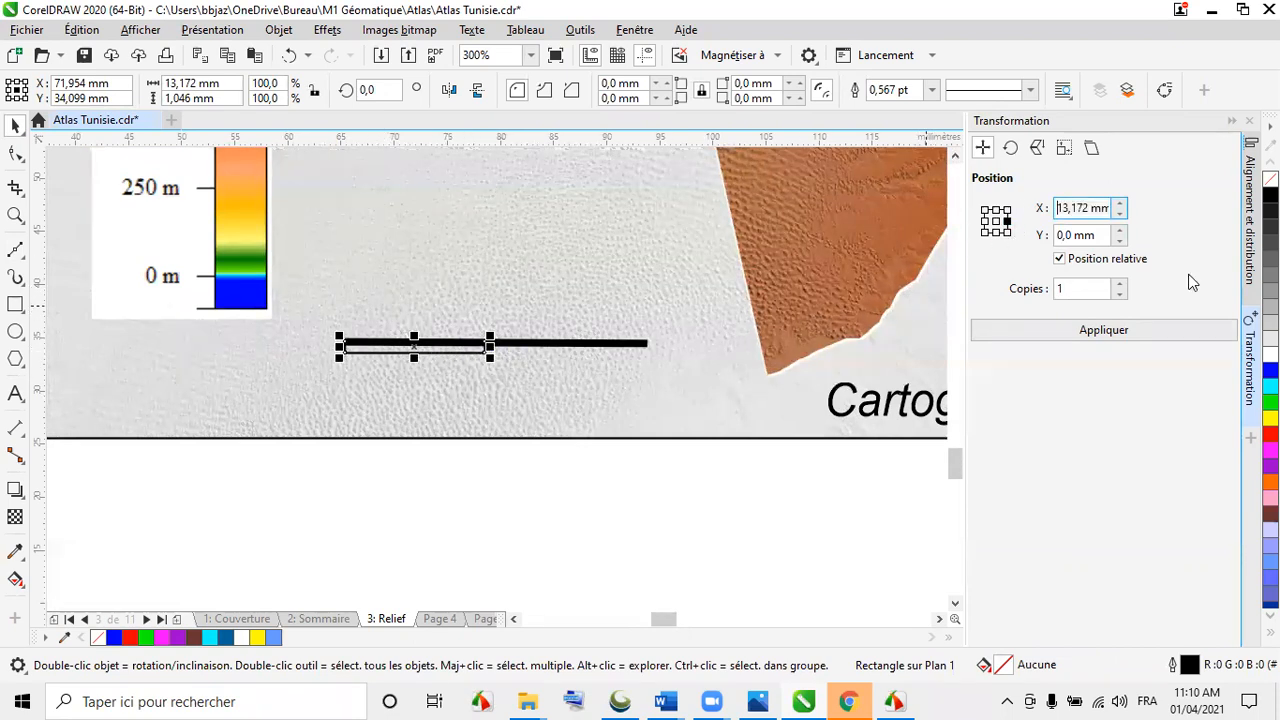
{"action": "left_click", "coordinate": [1141, 340]}
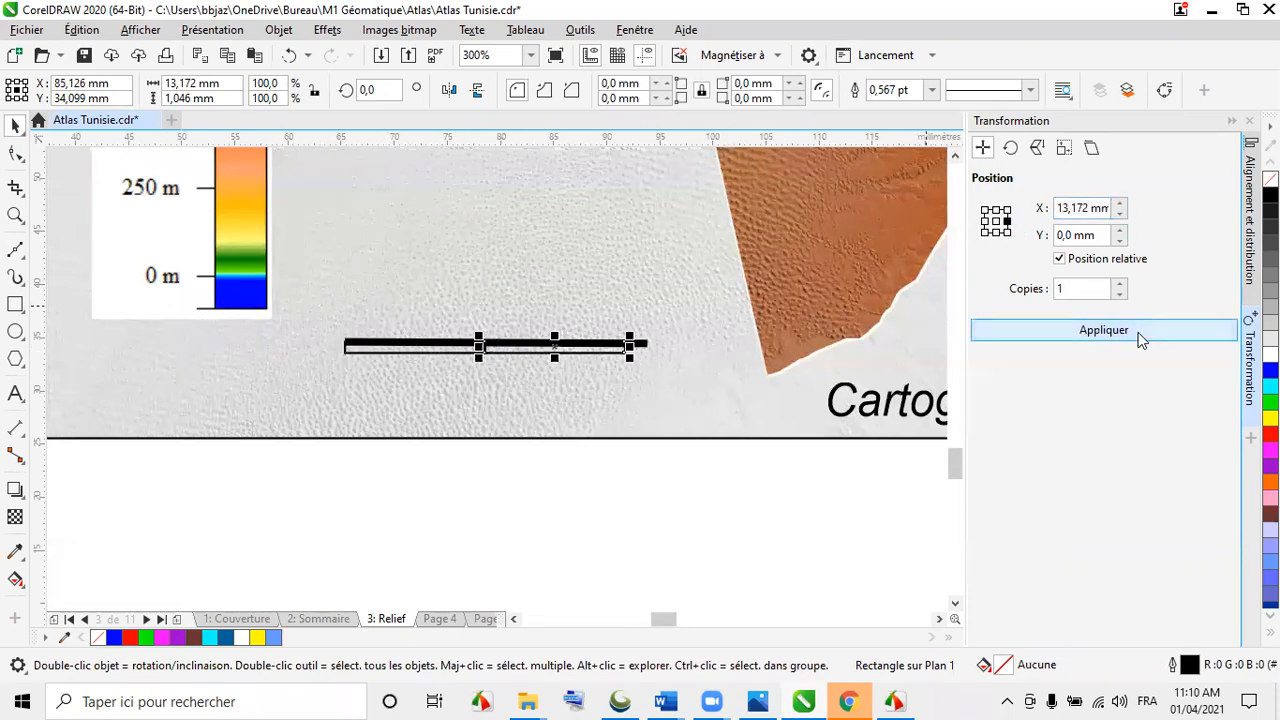
- Duplicate both rectangles directly underneath with one copy offset 0 mm horizontally and -1.046 mm vertically
{"action": "left_click", "coordinate": [425, 352], "text": "shift"}
{"action": "left_click", "coordinate": [996, 232]}
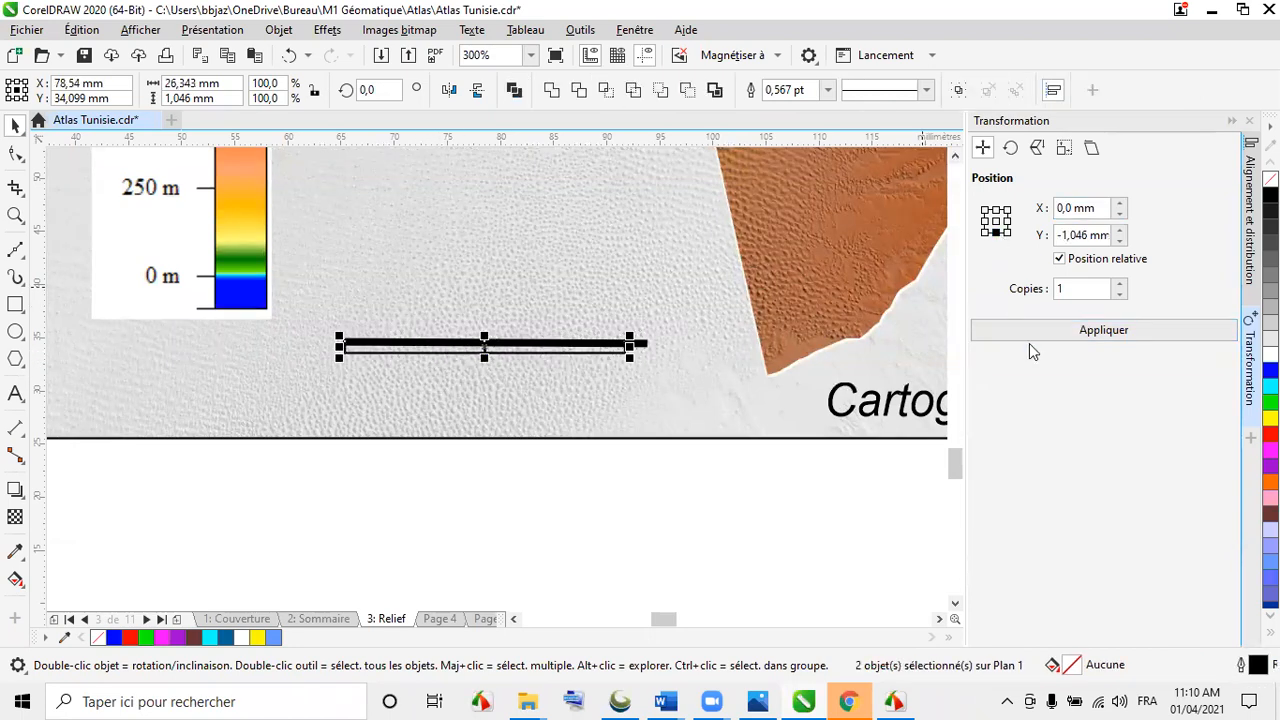
{"action": "left_click", "coordinate": [1029, 338]}
{"action": "left_click", "coordinate": [594, 473]}
- Fill the upper-left and lower-right rectangles with white and the other two with black to form a checkered scale bar
{"action": "left_click", "coordinate": [608, 356]}
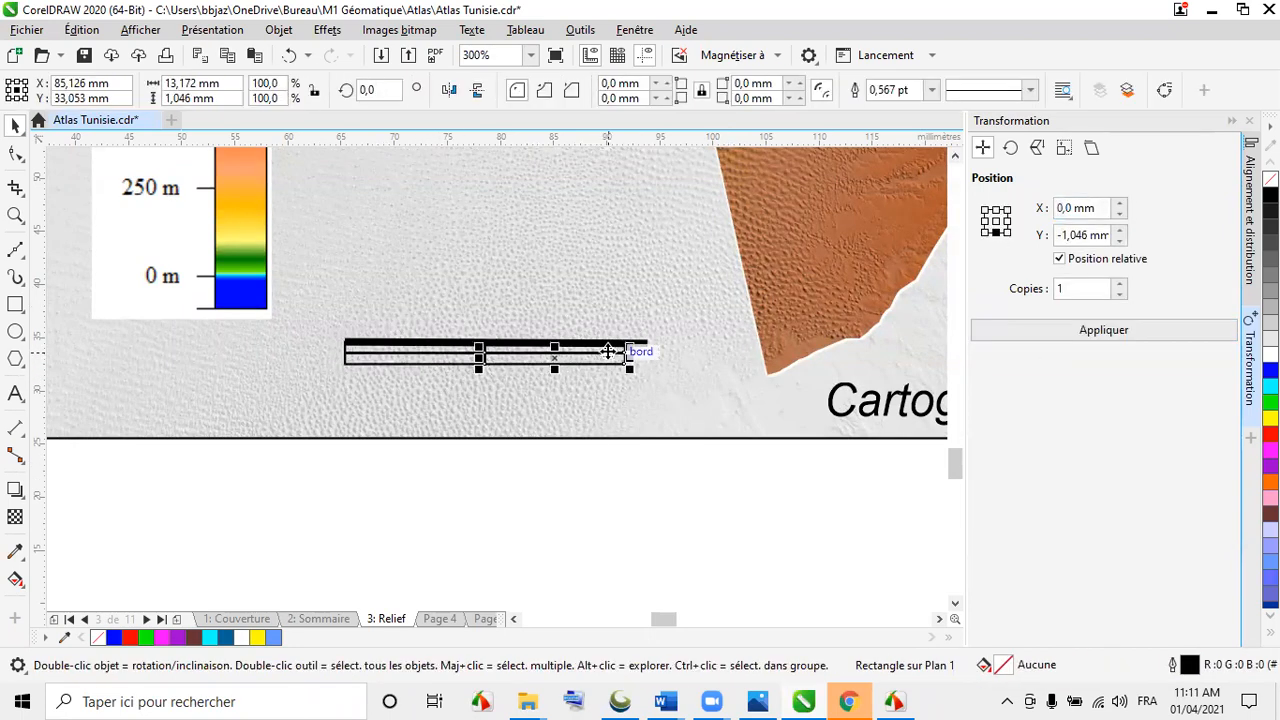
{"action": "left_click", "coordinate": [643, 342]}
{"action": "left_click", "coordinate": [612, 358]}
{"action": "scroll", "coordinate": [452, 362], "scroll_direction": "up", "scroll_amount": 1}
{"action": "left_click", "coordinate": [447, 360], "text": "shift"}
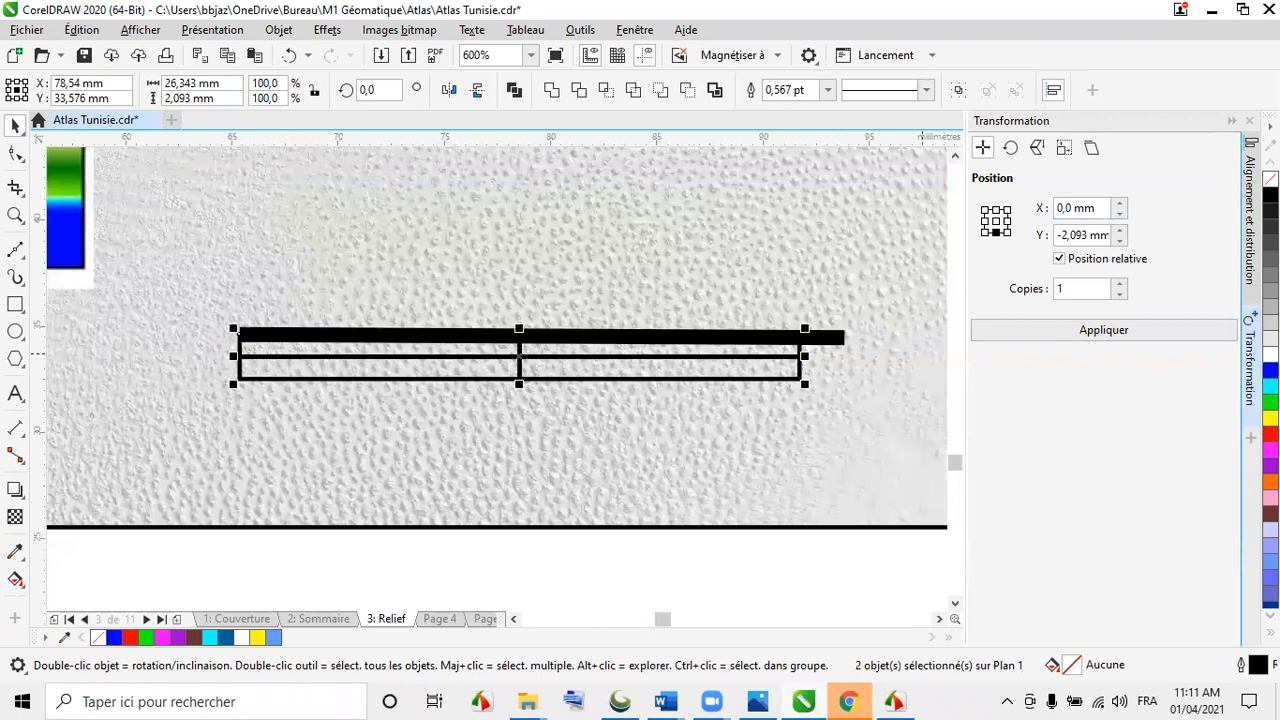
{"action": "left_click", "coordinate": [1268, 352]}
{"action": "left_click", "coordinate": [748, 361]}
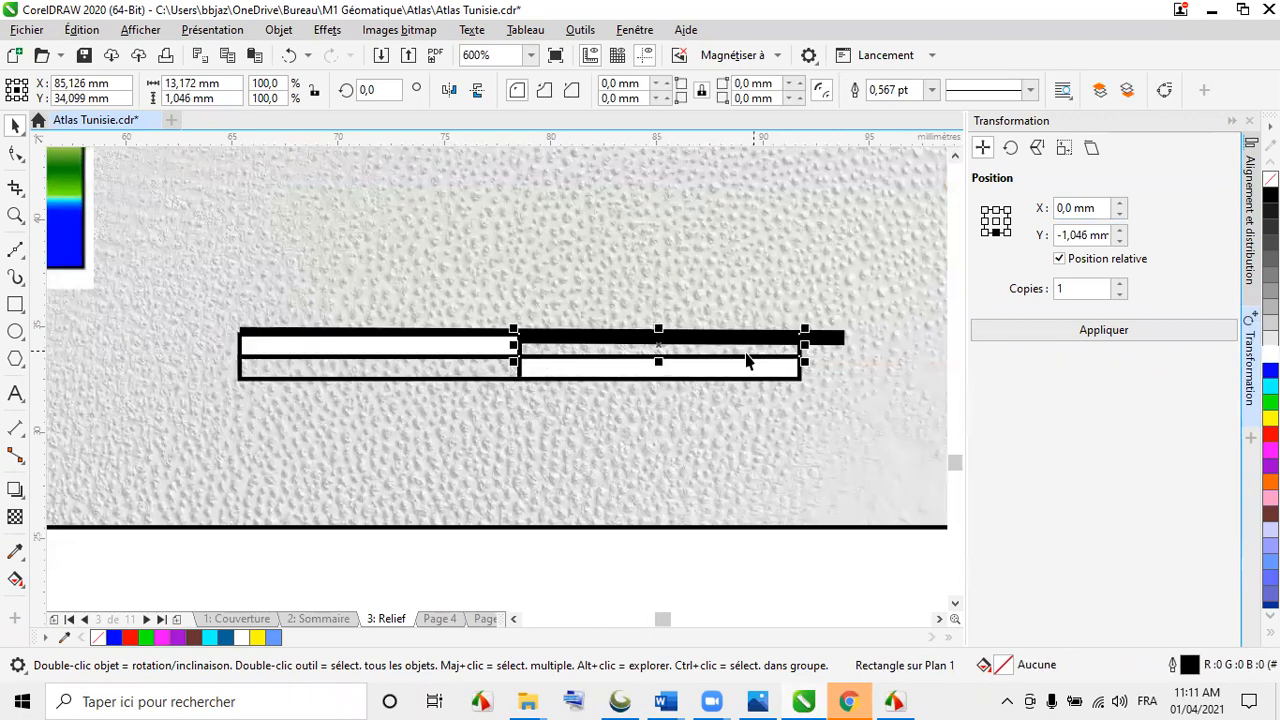
{"action": "left_click", "coordinate": [447, 378], "text": "shift"}
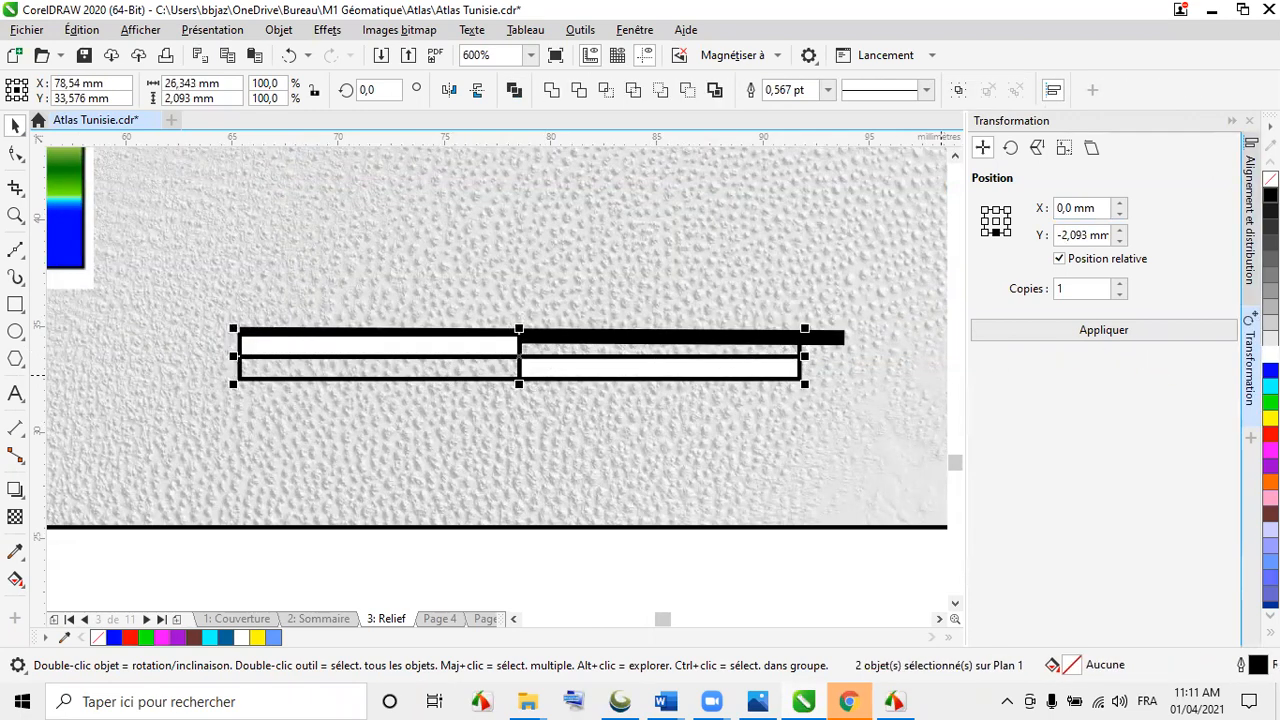
{"action": "left_click", "coordinate": [1270, 194]}
- Delete the thick reference line lying over the scale bar
{"action": "left_click", "coordinate": [837, 339]}
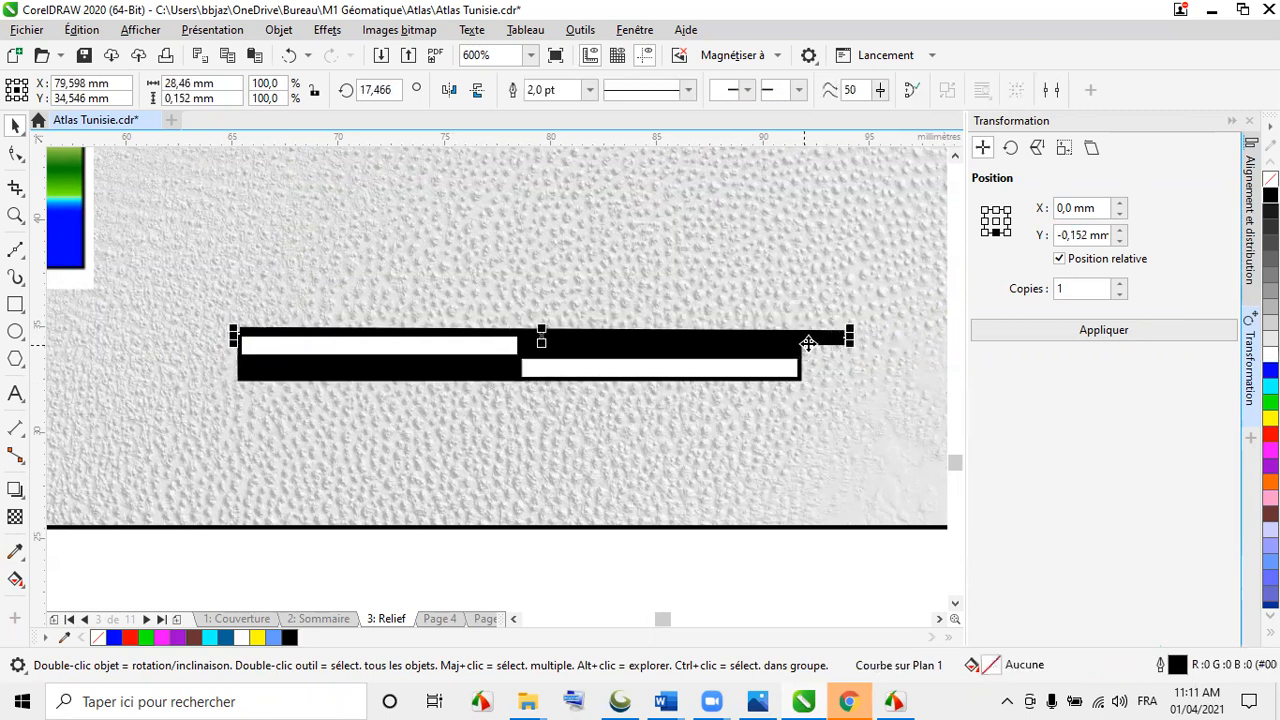
{"action": "key", "text": "Delete"}
- Flatten the four scale bar rectangles to about 1.3 mm total height without an outline, and group them
{"action": "scroll", "coordinate": [886, 590], "scroll_direction": "down", "scroll_amount": 2}
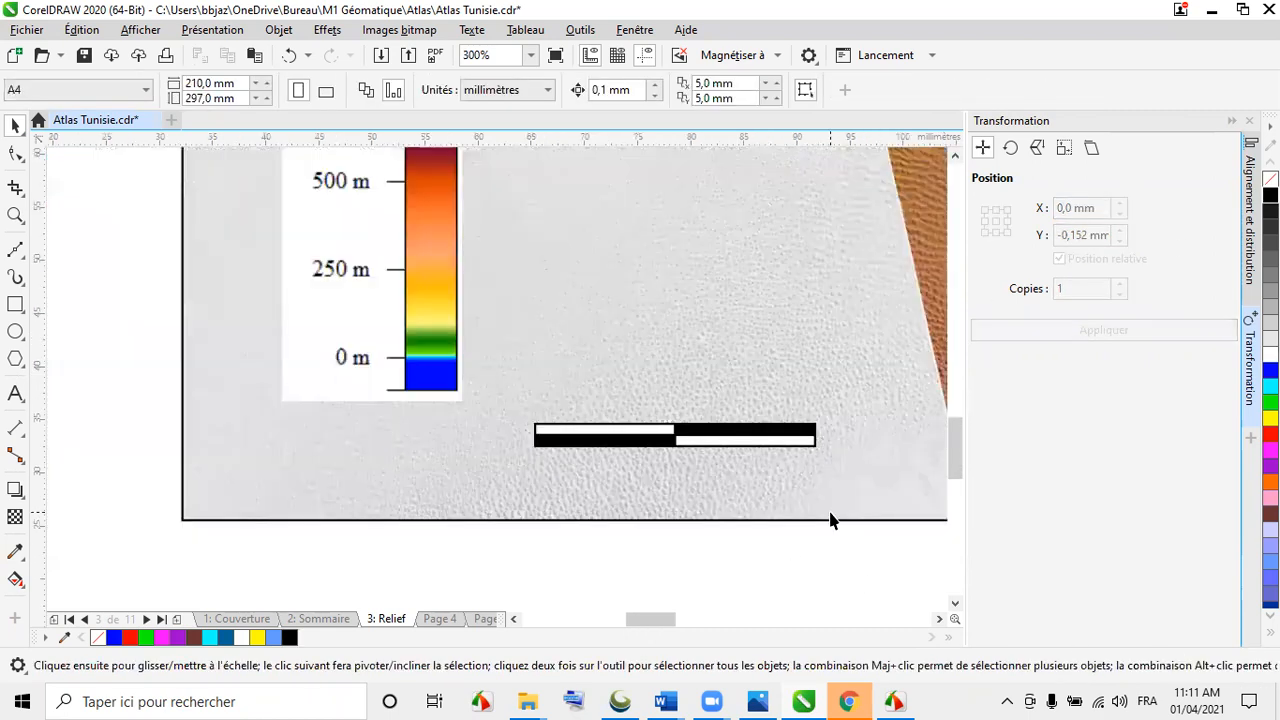
{"action": "left_click_drag", "start_coordinate": [697, 470], "coordinate": [657, 451]}
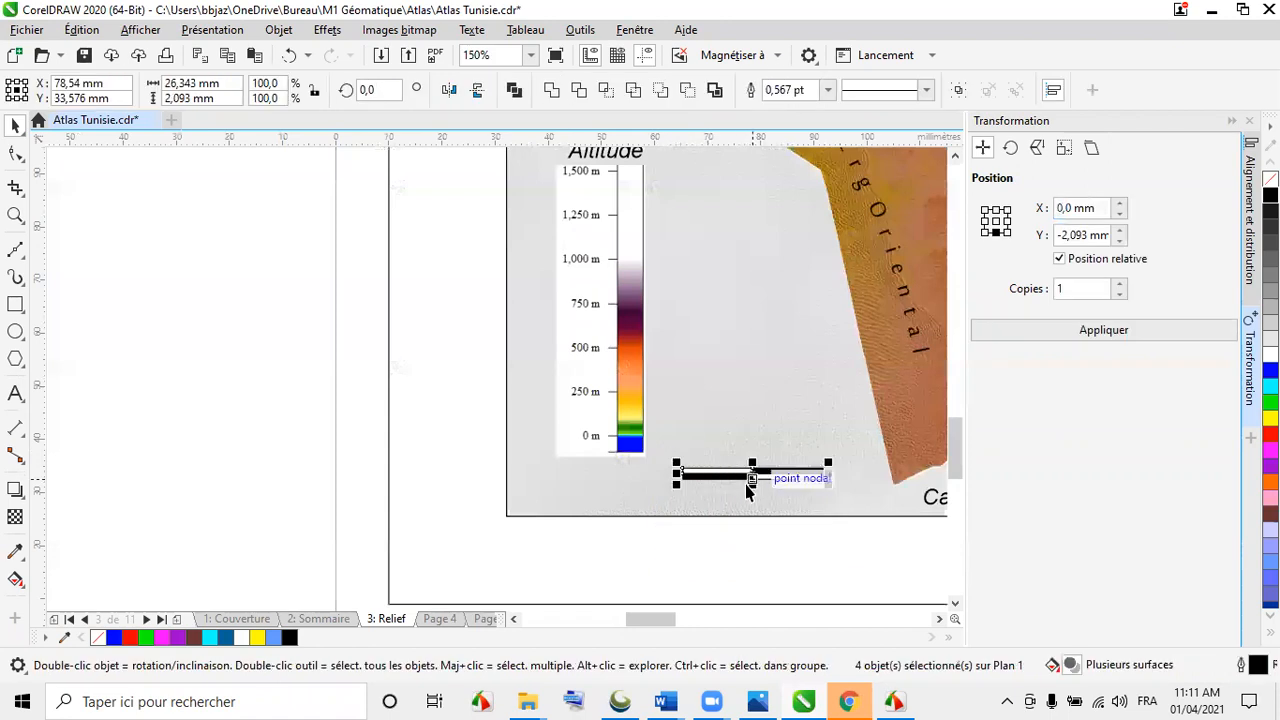
{"action": "scroll", "coordinate": [765, 485], "scroll_direction": "up", "scroll_amount": 2}
{"action": "left_click_drag", "start_coordinate": [772, 466], "coordinate": [772, 449]}
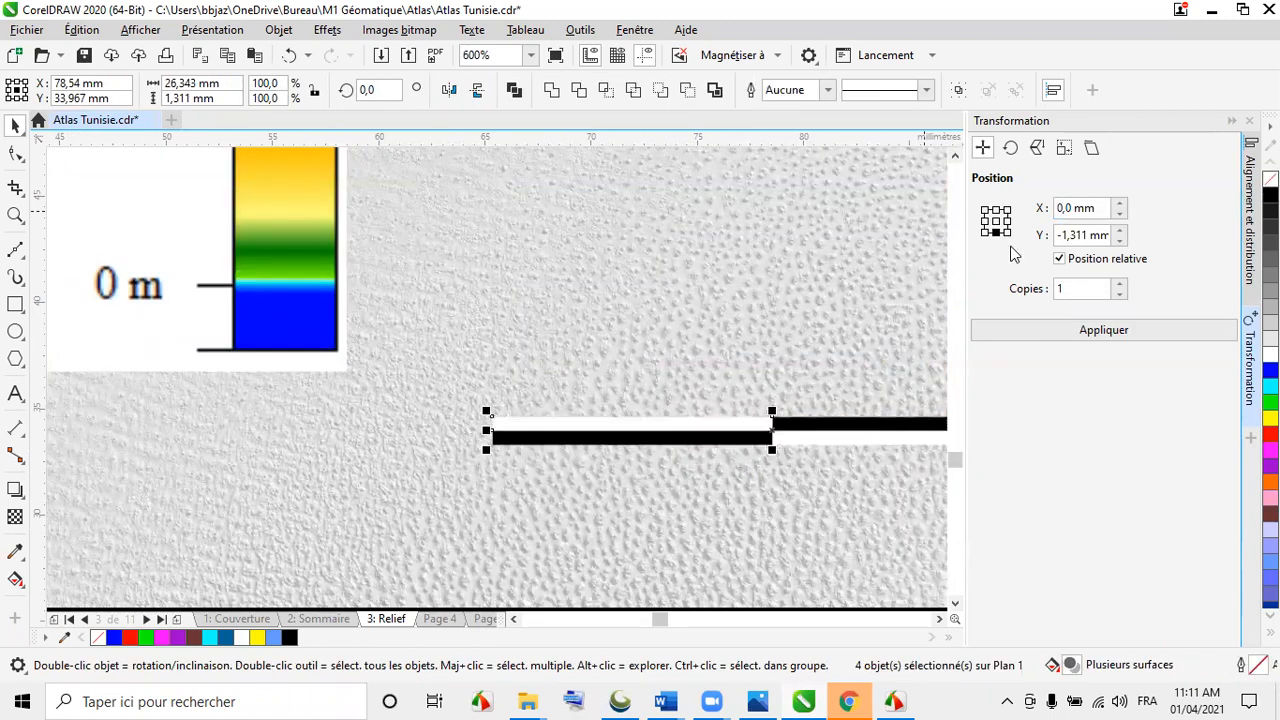
{"action": "scroll", "coordinate": [352, 397], "scroll_direction": "down", "scroll_amount": 1}
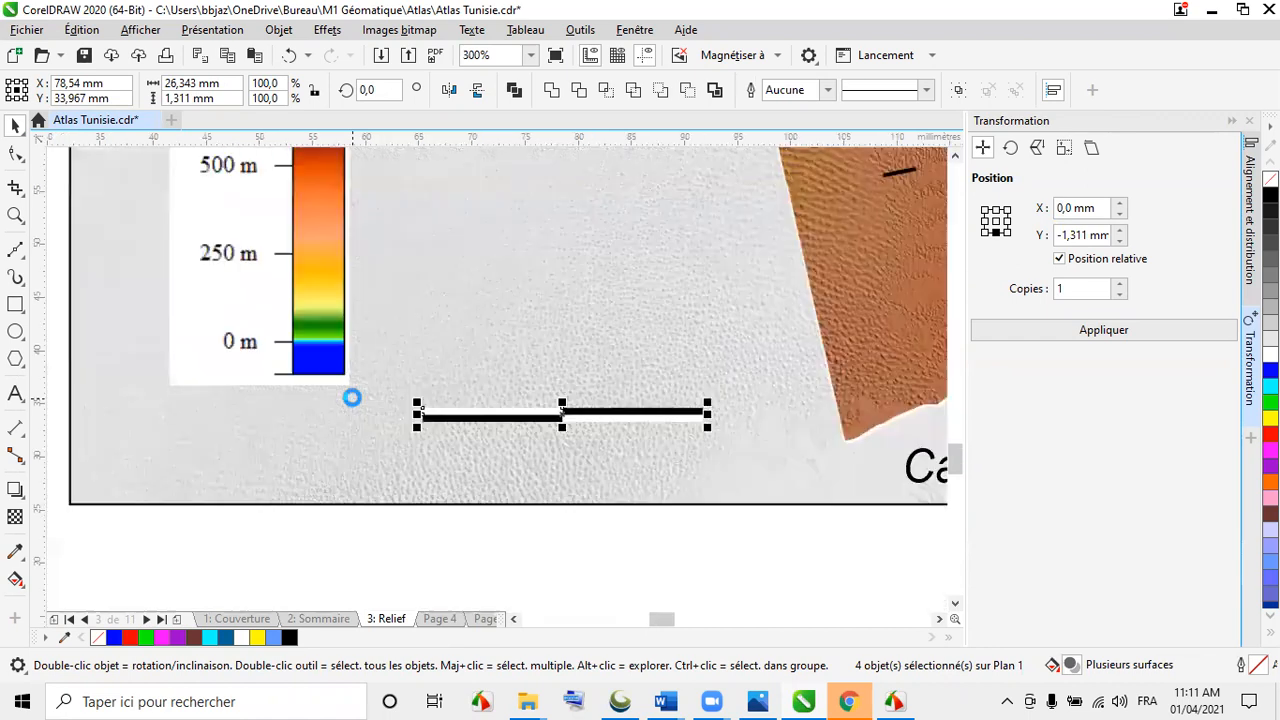
{"action": "left_click", "coordinate": [958, 90]}
- Frame the scale bar with an unfilled rectangle about 26.3 mm by 1.3 mm using a hairline (Ligne très fine) outline
{"action": "left_click", "coordinate": [30, 305]}
{"action": "scroll", "coordinate": [455, 420], "scroll_direction": "up", "scroll_amount": 1}
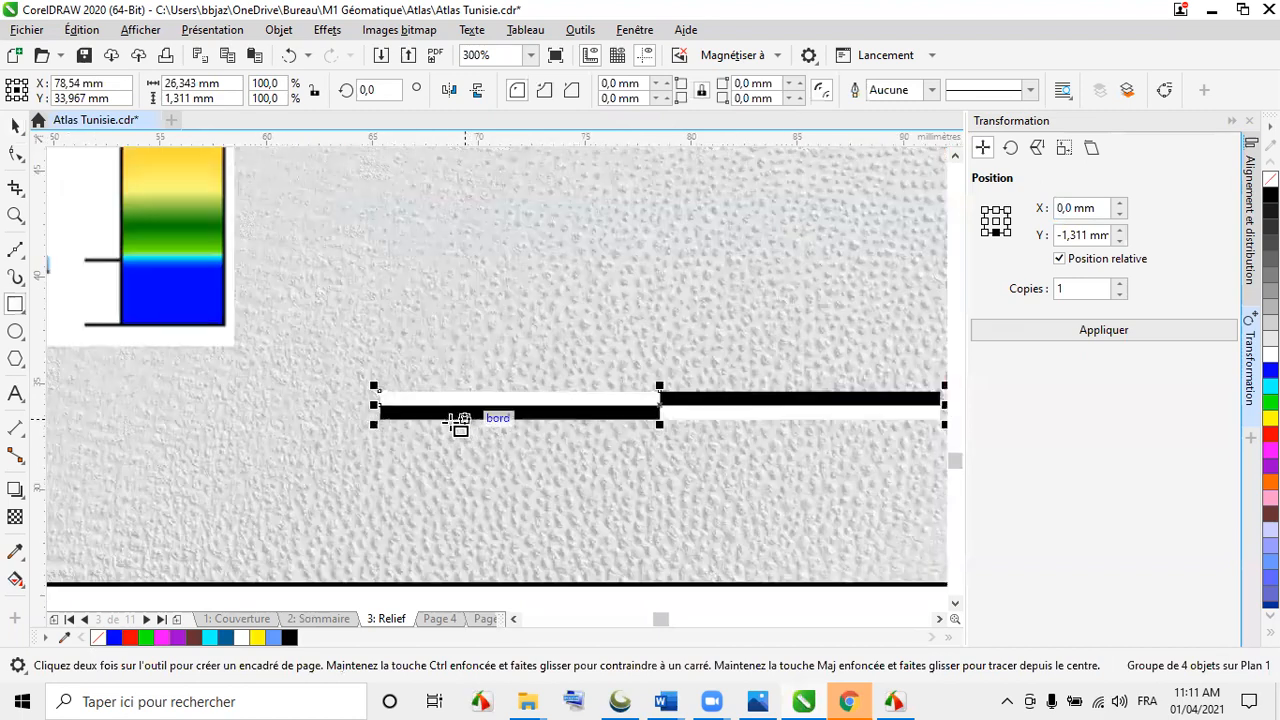
{"action": "mouse_move", "coordinate": [380, 390]}
{"action": "left_mouse_down"}
{"action": "mouse_move", "coordinate": [846, 429]}
{"action": "mouse_move", "coordinate": [957, 420]}
{"action": "mouse_move", "coordinate": [856, 422]}
{"action": "left_mouse_up"}
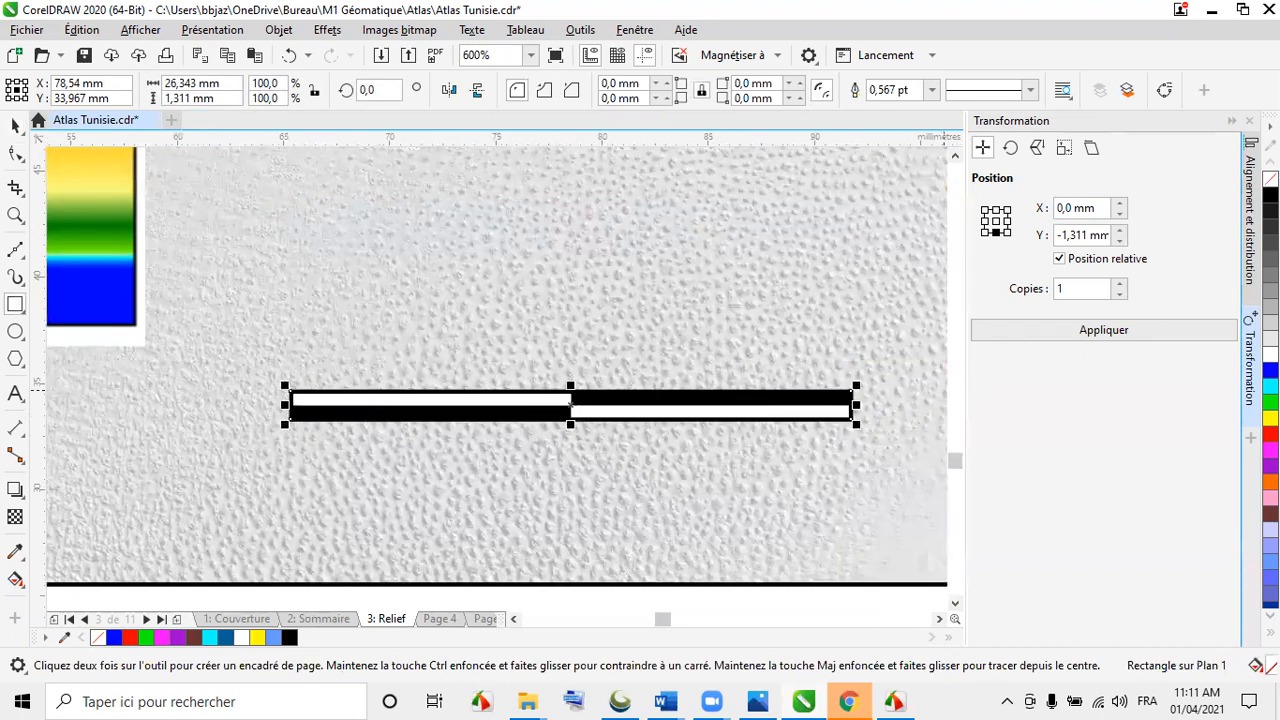
{"action": "left_click", "coordinate": [931, 90]}
{"action": "left_click", "coordinate": [903, 124]}
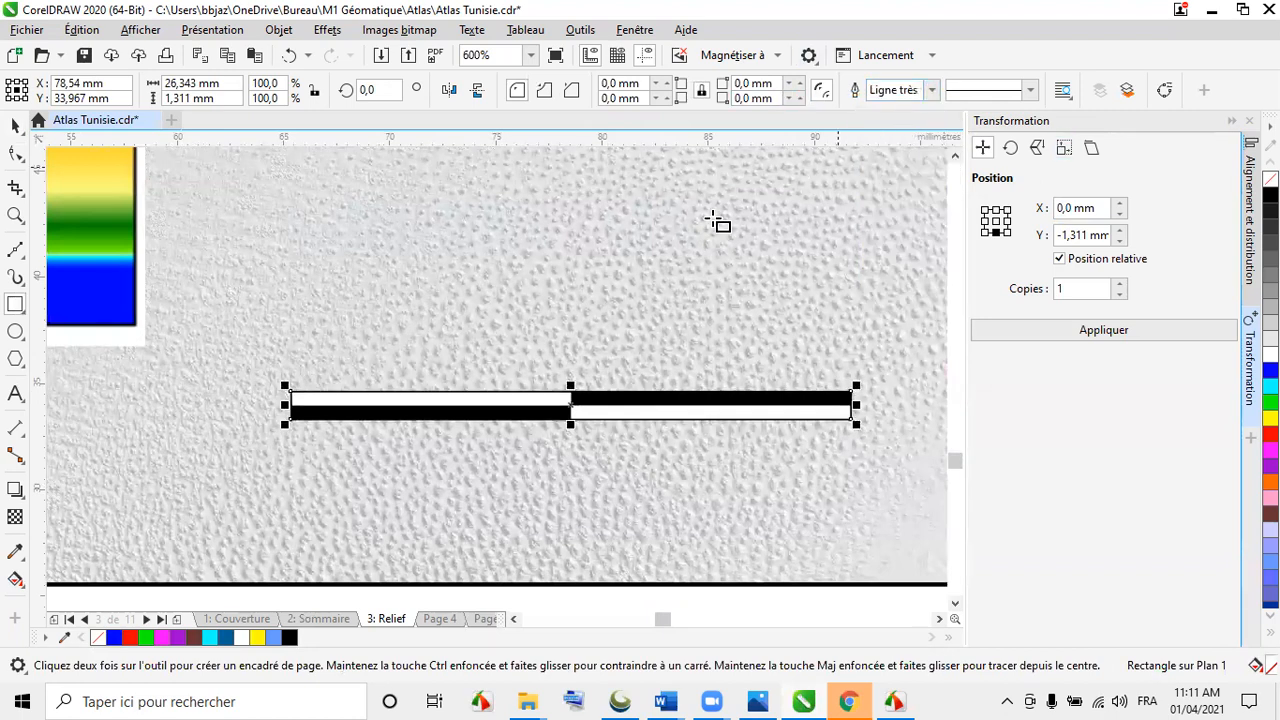
- Group the hairline frame with the checkered scale bar
{"action": "left_click", "coordinate": [15, 125]}
{"action": "scroll", "coordinate": [625, 390], "scroll_direction": "down", "scroll_amount": 2}
{"action": "left_click_drag", "start_coordinate": [767, 534], "coordinate": [387, 382]}
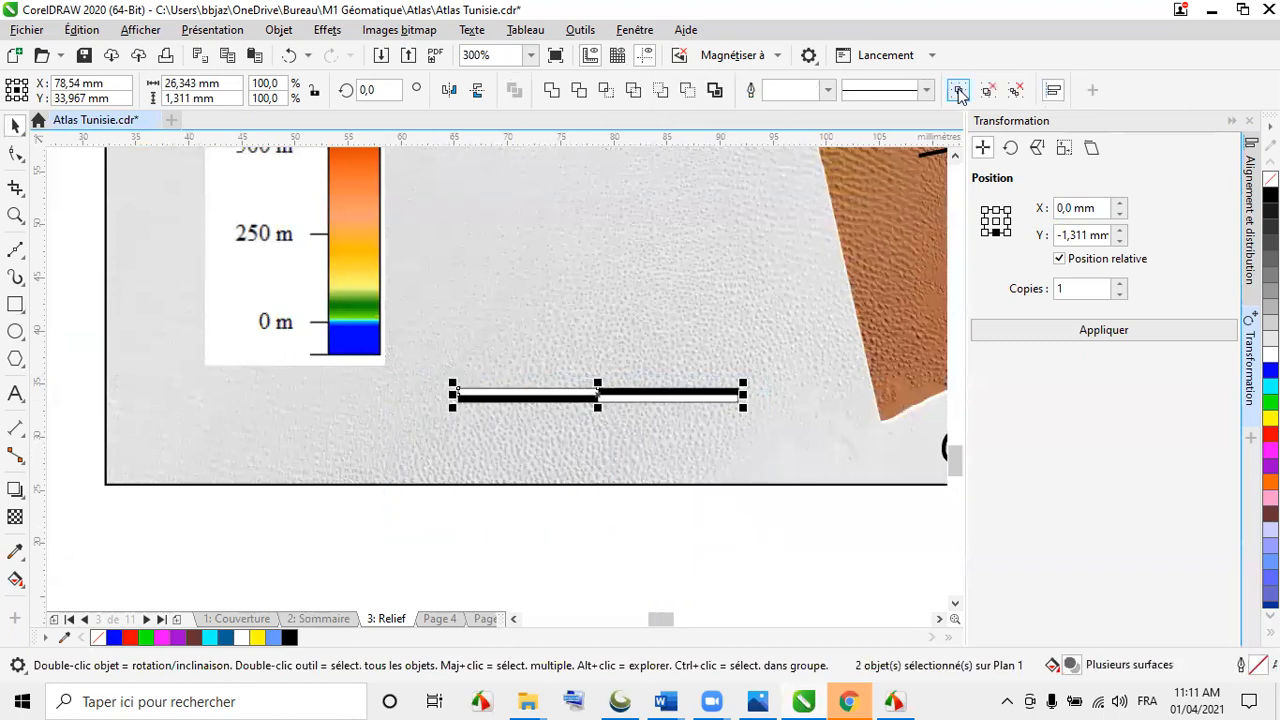
{"action": "key", "text": "ctrl+g"}
- Add the text "100 km" below the map and format it in Calibri at 12 pt
{"action": "left_click", "coordinate": [498, 530]}
{"action": "left_click", "coordinate": [15, 393]}
{"action": "left_click", "coordinate": [338, 535]}
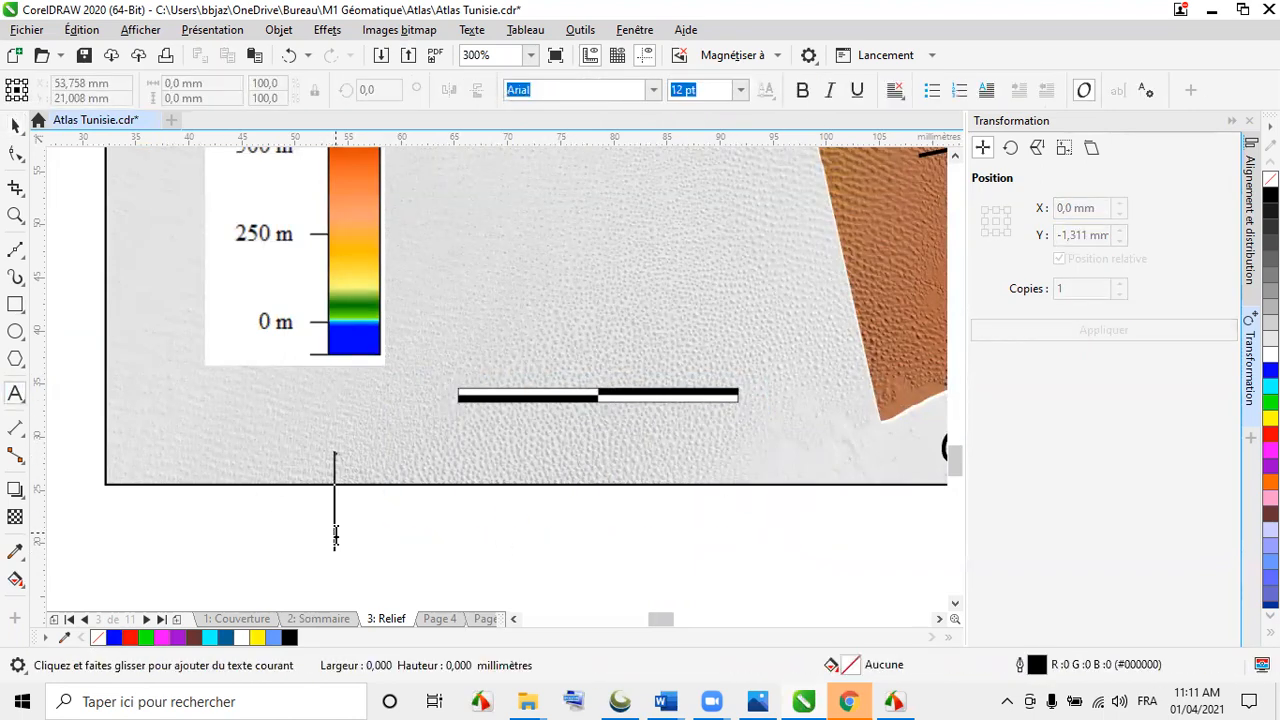
{"action": "type", "text": "100 km"}
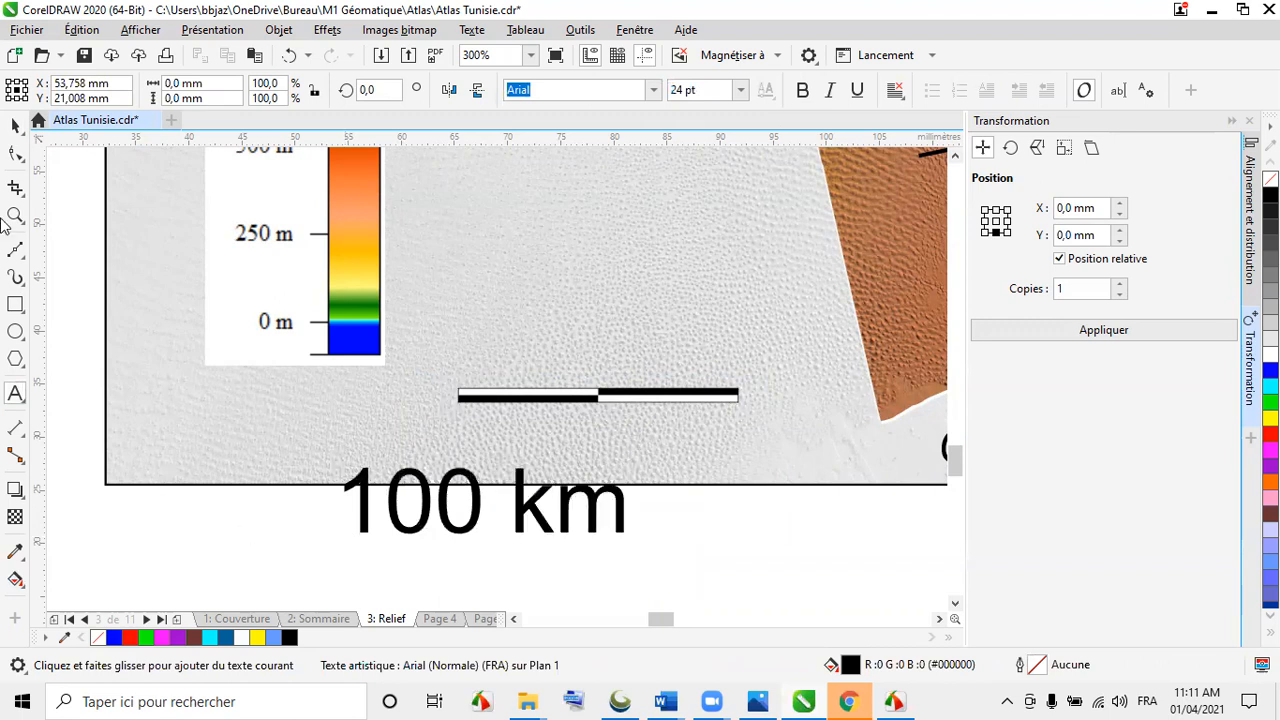
{"action": "left_click", "coordinate": [15, 124]}
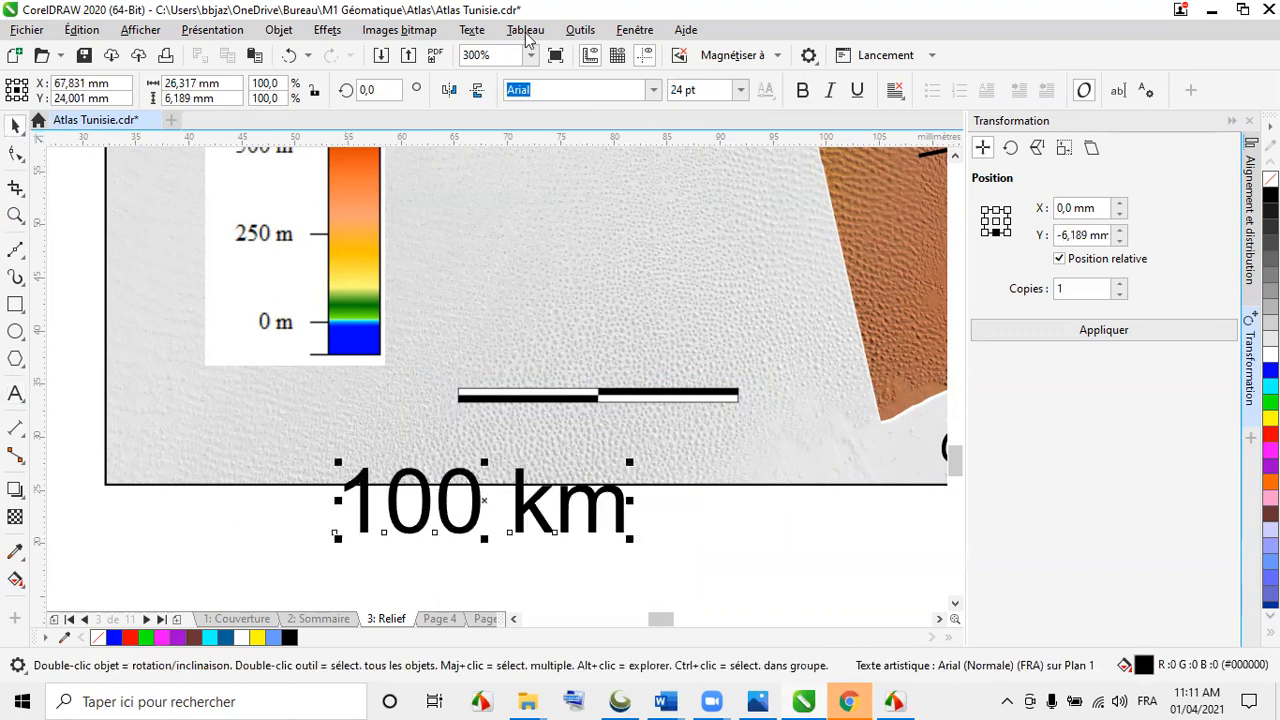
{"action": "left_click", "coordinate": [740, 90]}
{"action": "left_click", "coordinate": [705, 224]}
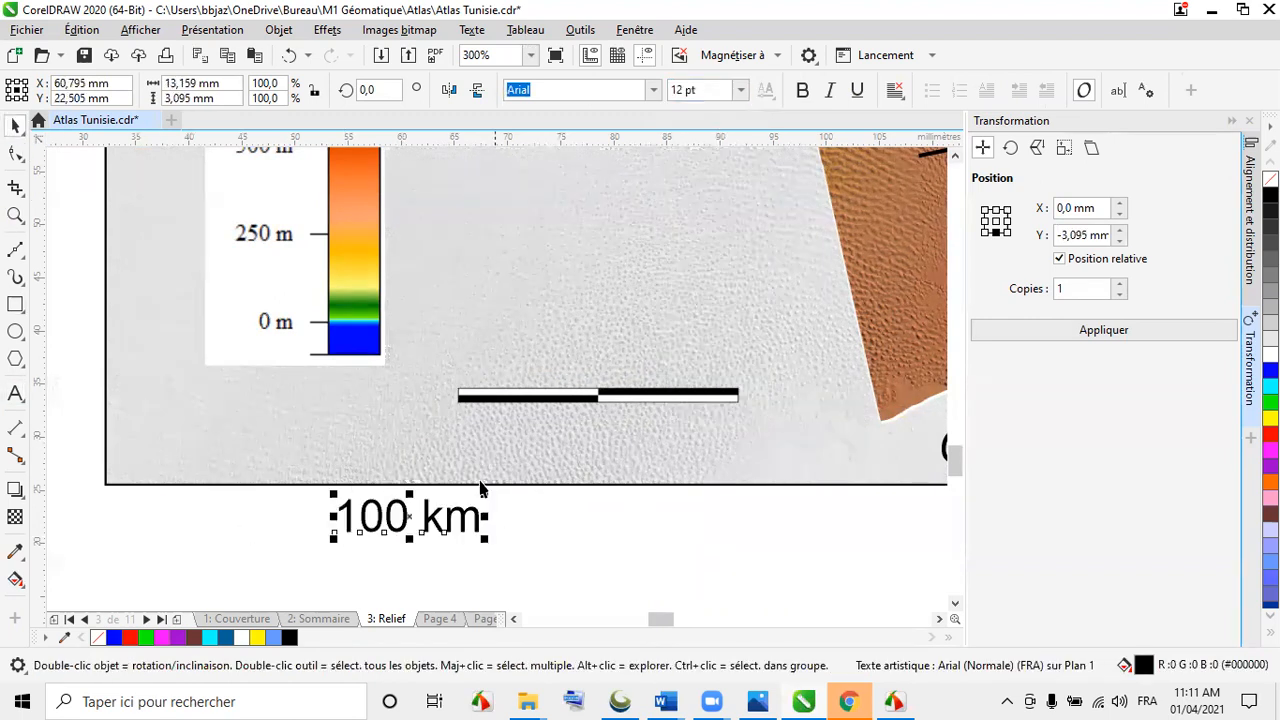
{"action": "left_click", "coordinate": [652, 90]}
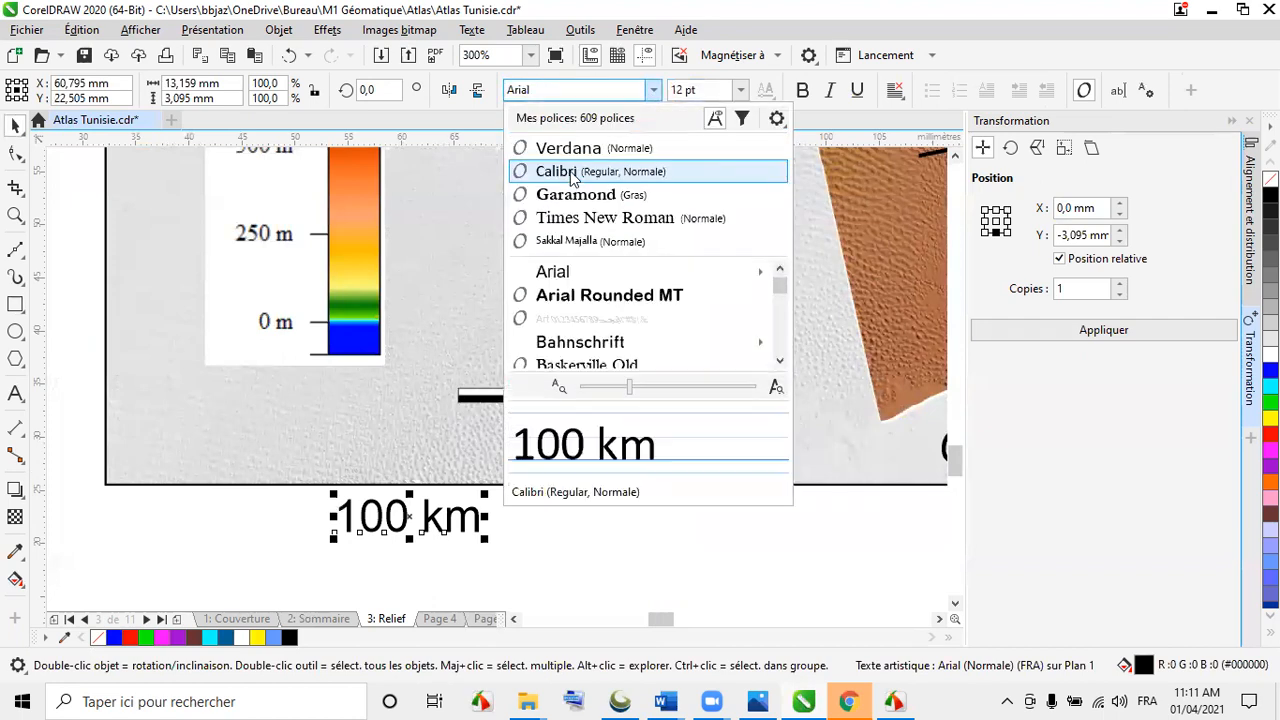
{"action": "left_click", "coordinate": [560, 171]}
- Place the "100 km" label just above the scale bar and align their horizontal centres
{"action": "left_click_drag", "start_coordinate": [405, 515], "coordinate": [606, 366]}
{"action": "left_click_drag", "start_coordinate": [814, 543], "coordinate": [429, 300]}
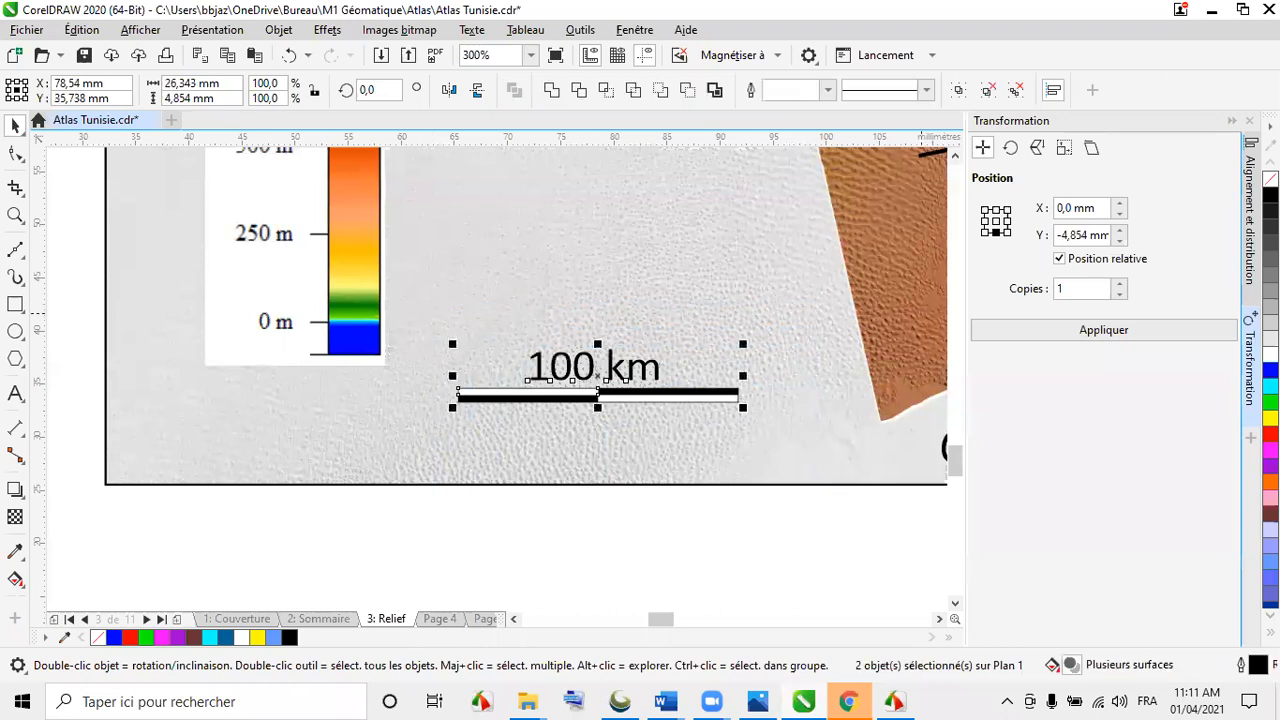
{"action": "left_click", "coordinate": [1250, 210]}
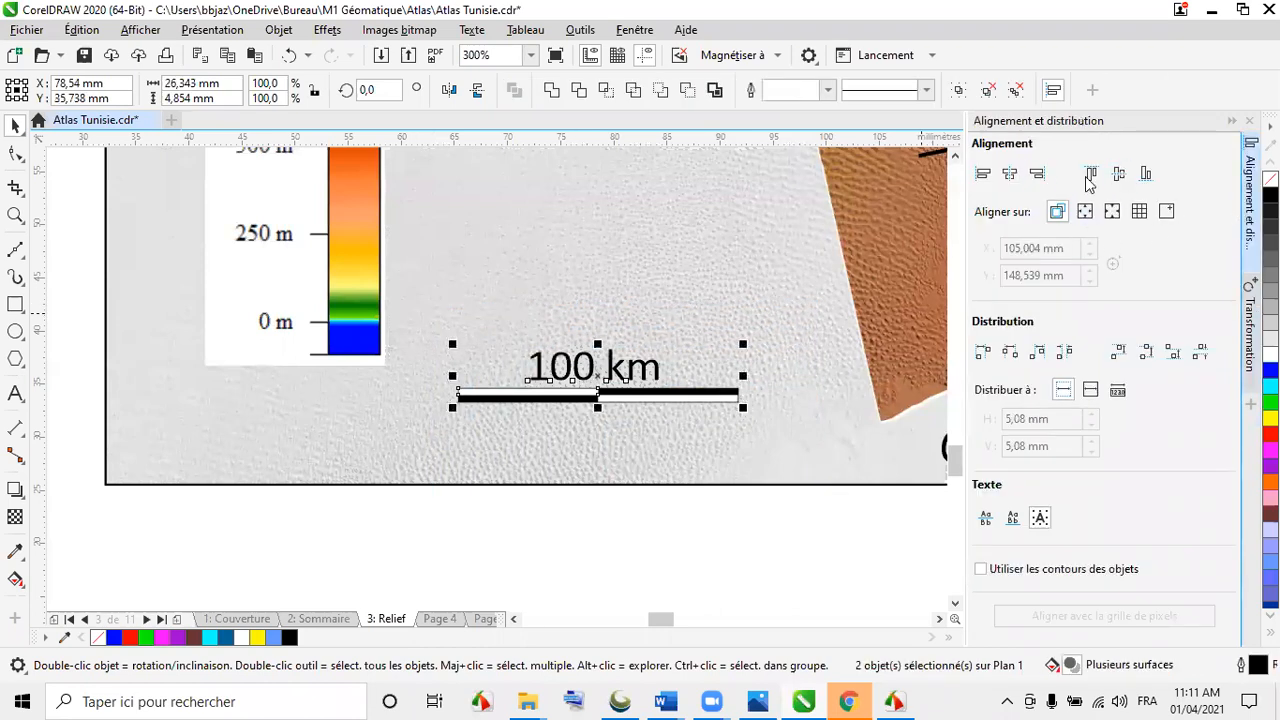
{"action": "left_click", "coordinate": [1010, 174]}
{"action": "left_click", "coordinate": [500, 508]}
- Move the labelled scale bar into the map's lower-left corner beneath the altitude legend, and shift the legend up slightly
{"action": "scroll", "coordinate": [500, 508], "scroll_direction": "down", "scroll_amount": 2}
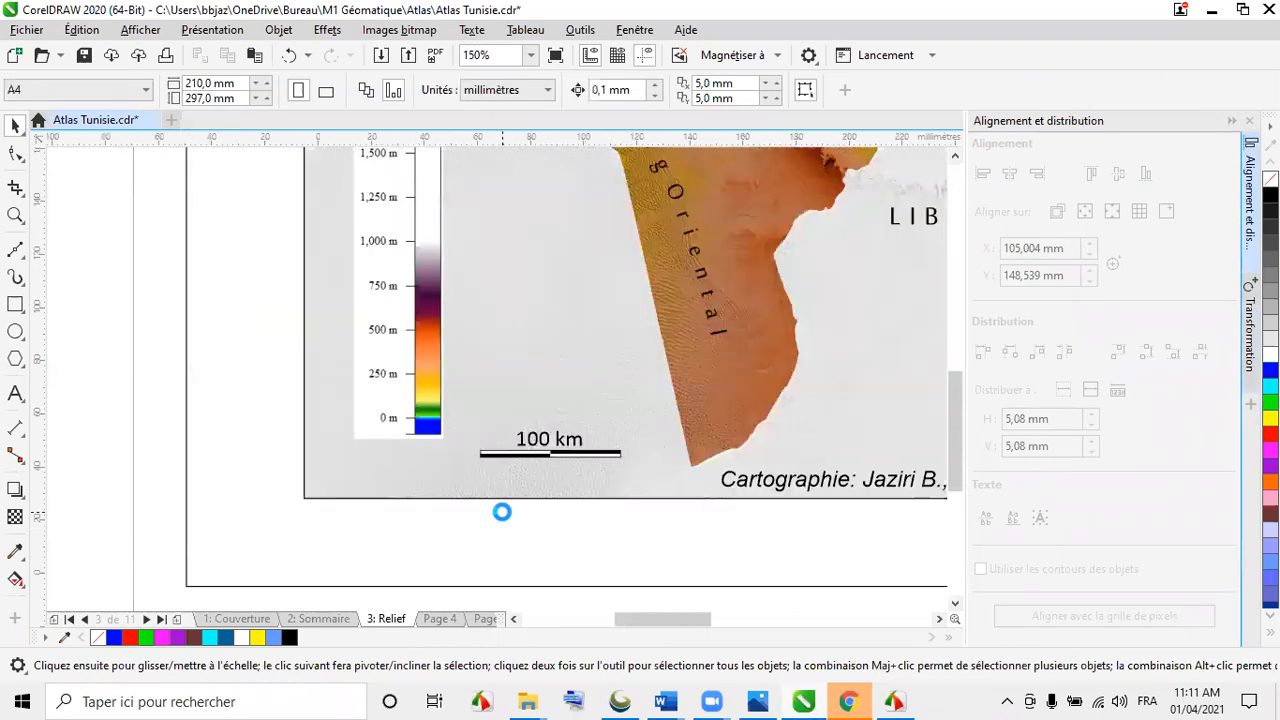
{"action": "scroll", "coordinate": [502, 512], "scroll_direction": "down", "scroll_amount": 1}
{"action": "left_click_drag", "start_coordinate": [588, 540], "coordinate": [457, 495]}
{"action": "left_click_drag", "start_coordinate": [350, 289], "coordinate": [461, 383]}
{"action": "left_click_drag", "start_coordinate": [486, 481], "coordinate": [487, 482]}
{"action": "mouse_move", "coordinate": [450, 402]}
{"action": "left_mouse_down"}
{"action": "mouse_move", "coordinate": [439, 381]}
{"action": "mouse_move", "coordinate": [454, 381]}
{"action": "left_mouse_up"}
{"action": "left_click", "coordinate": [290, 476]}
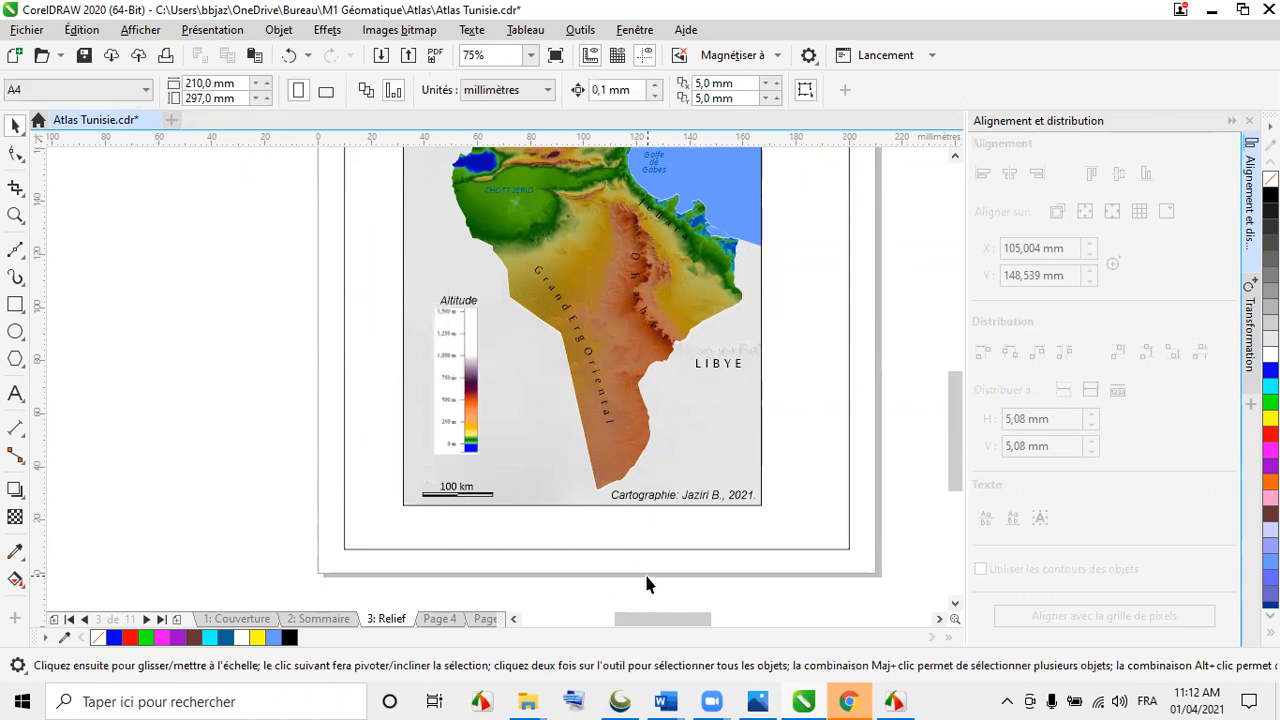
{"action": "scroll", "coordinate": [644, 571], "scroll_direction": "down", "scroll_amount": 1}
{"action": "scroll", "coordinate": [528, 363], "scroll_direction": "down", "scroll_amount": 1}
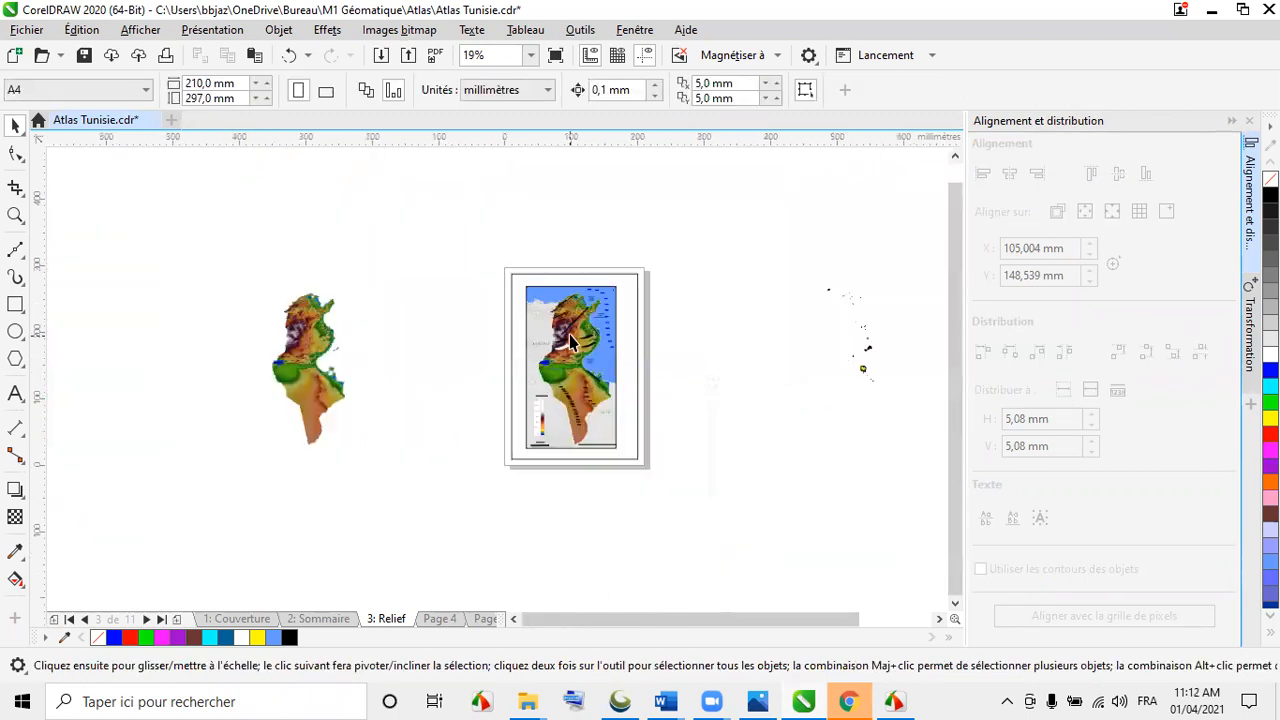
{"action": "mouse_move", "coordinate": [857, 364]}
{"action": "left_mouse_down"}
{"action": "mouse_move", "coordinate": [827, 309]}
{"action": "mouse_move", "coordinate": [866, 363]}
{"action": "left_mouse_up"}
{"action": "scroll", "coordinate": [868, 365], "scroll_direction": "up", "scroll_amount": 2}
{"action": "scroll", "coordinate": [804, 390], "scroll_direction": "down", "scroll_amount": 1}
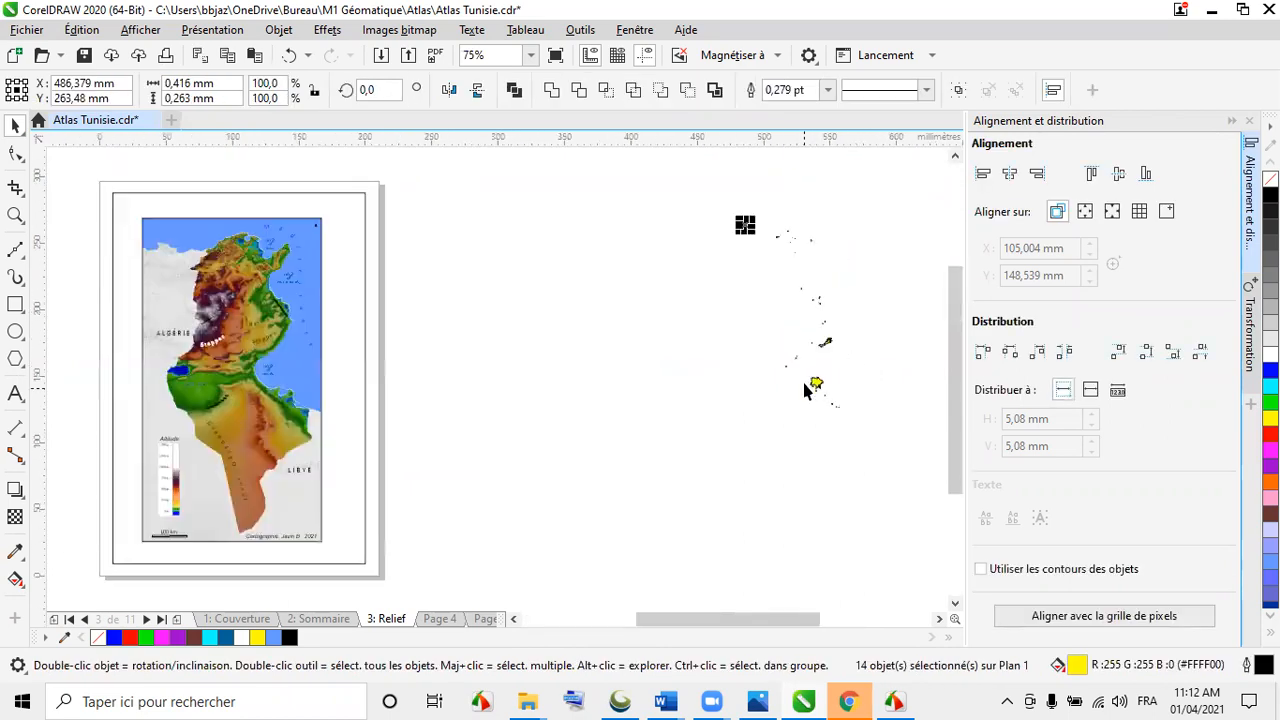
{"action": "left_click_drag", "start_coordinate": [860, 437], "coordinate": [871, 470]}
{"action": "left_click_drag", "start_coordinate": [871, 468], "coordinate": [871, 468]}
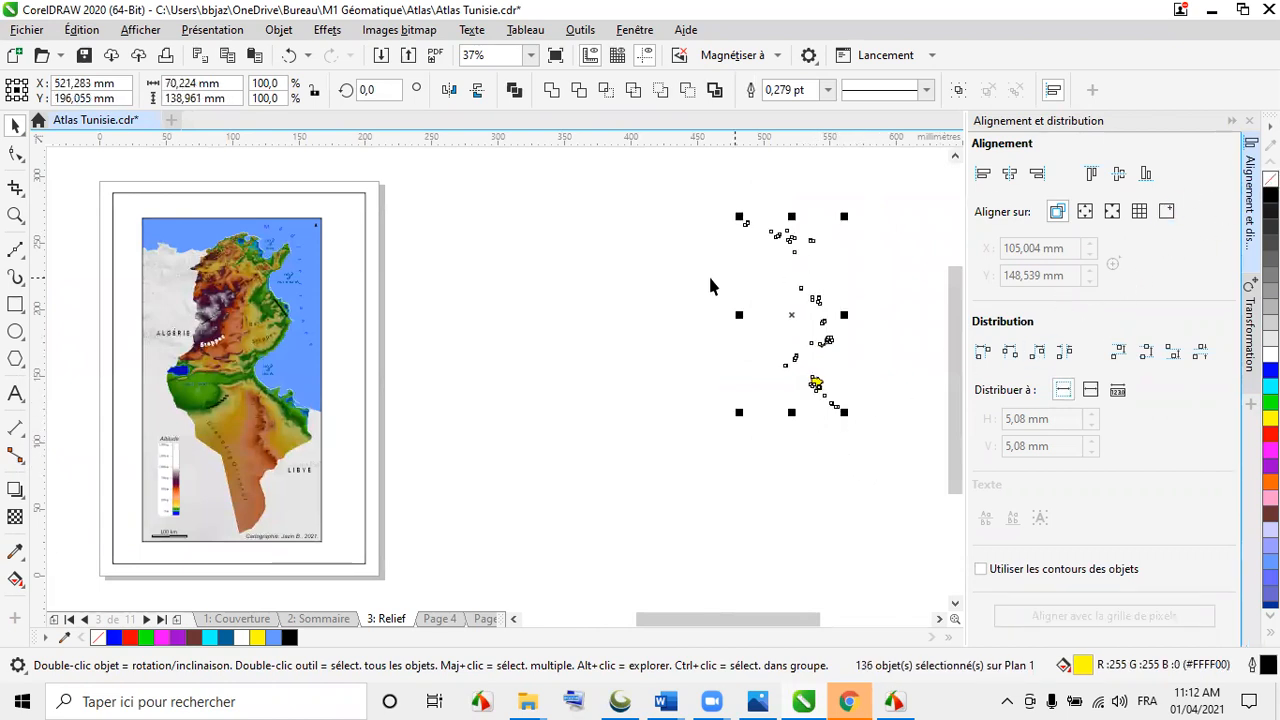
{"action": "left_click", "coordinate": [768, 400]}
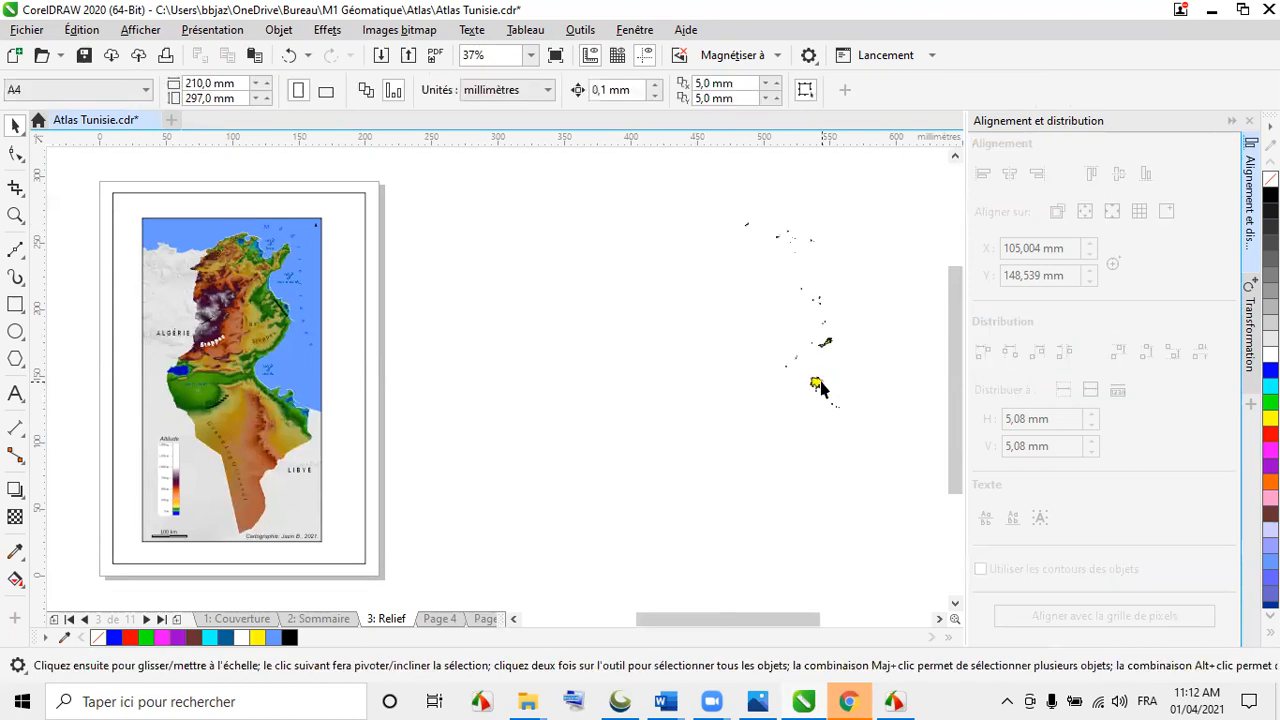
- Copy the two large yellow islands and their adjoining islets onto the map, offset -400 mm horizontally and 0 mm vertically
{"action": "scroll", "coordinate": [818, 387], "scroll_direction": "up", "scroll_amount": 4}
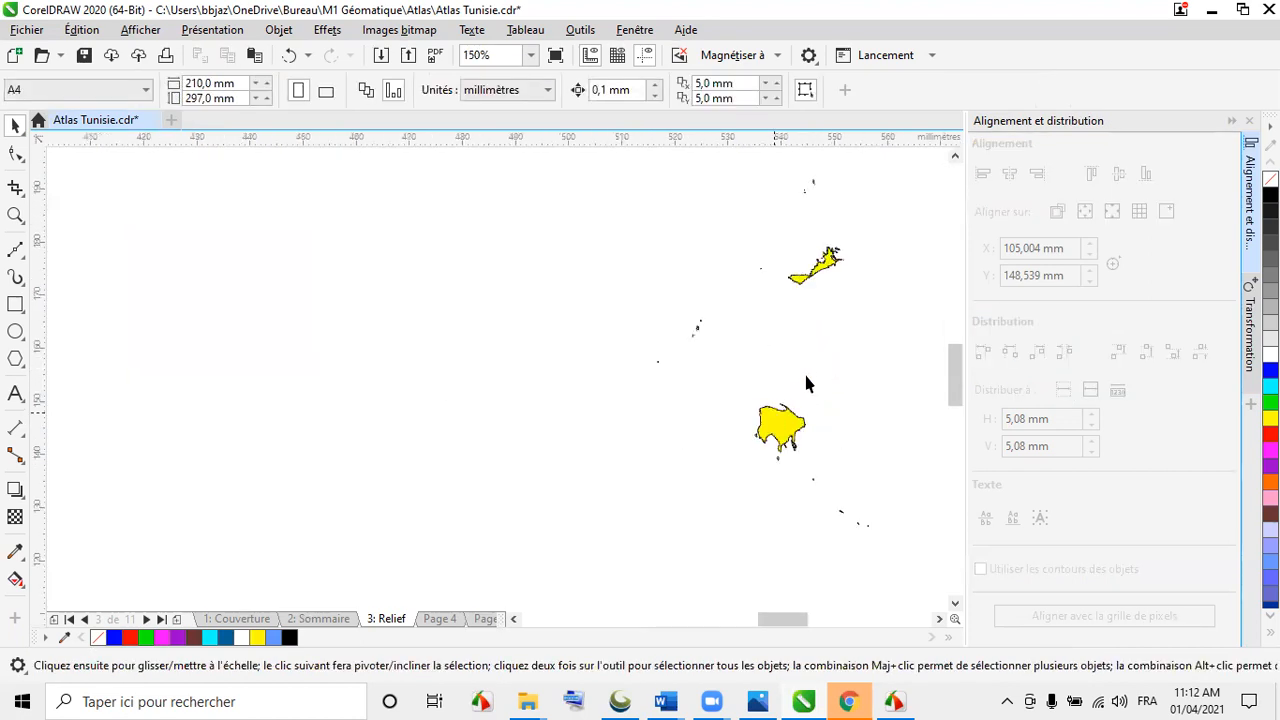
{"action": "left_click", "coordinate": [785, 420]}
{"action": "left_click", "coordinate": [826, 262]}
{"action": "left_click_drag", "start_coordinate": [760, 229], "coordinate": [870, 456]}
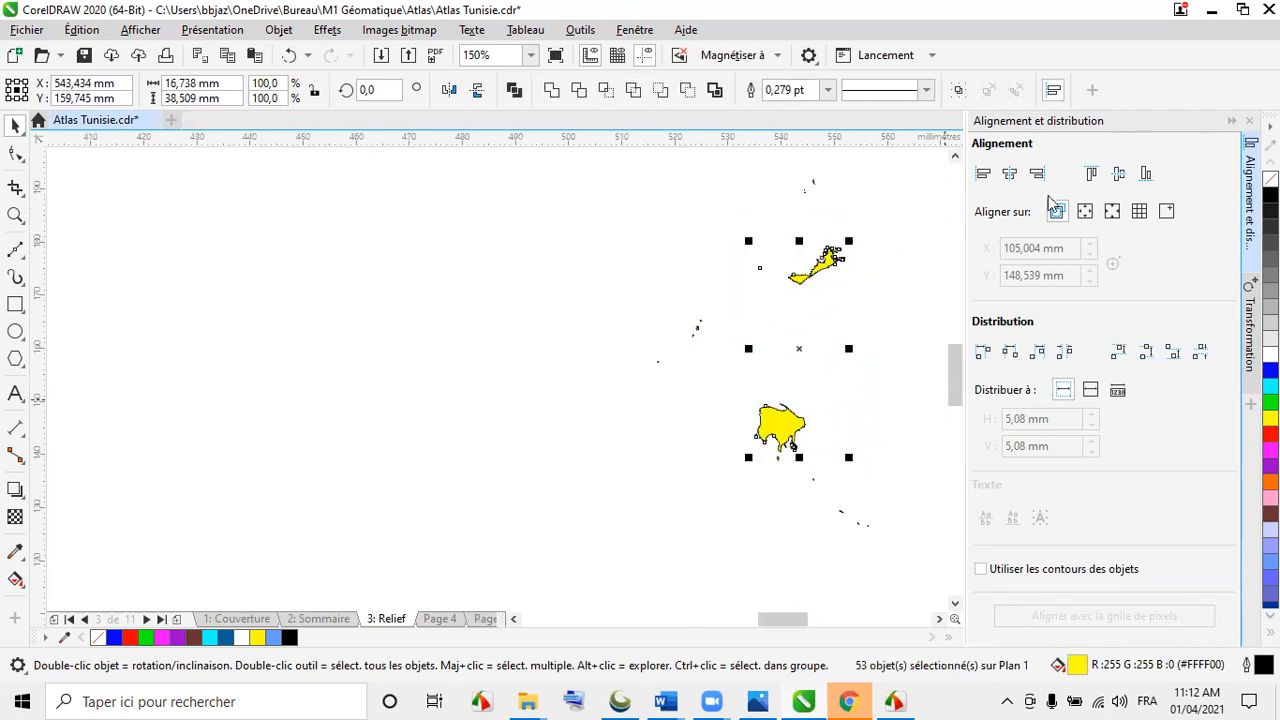
{"action": "left_click", "coordinate": [1250, 168]}
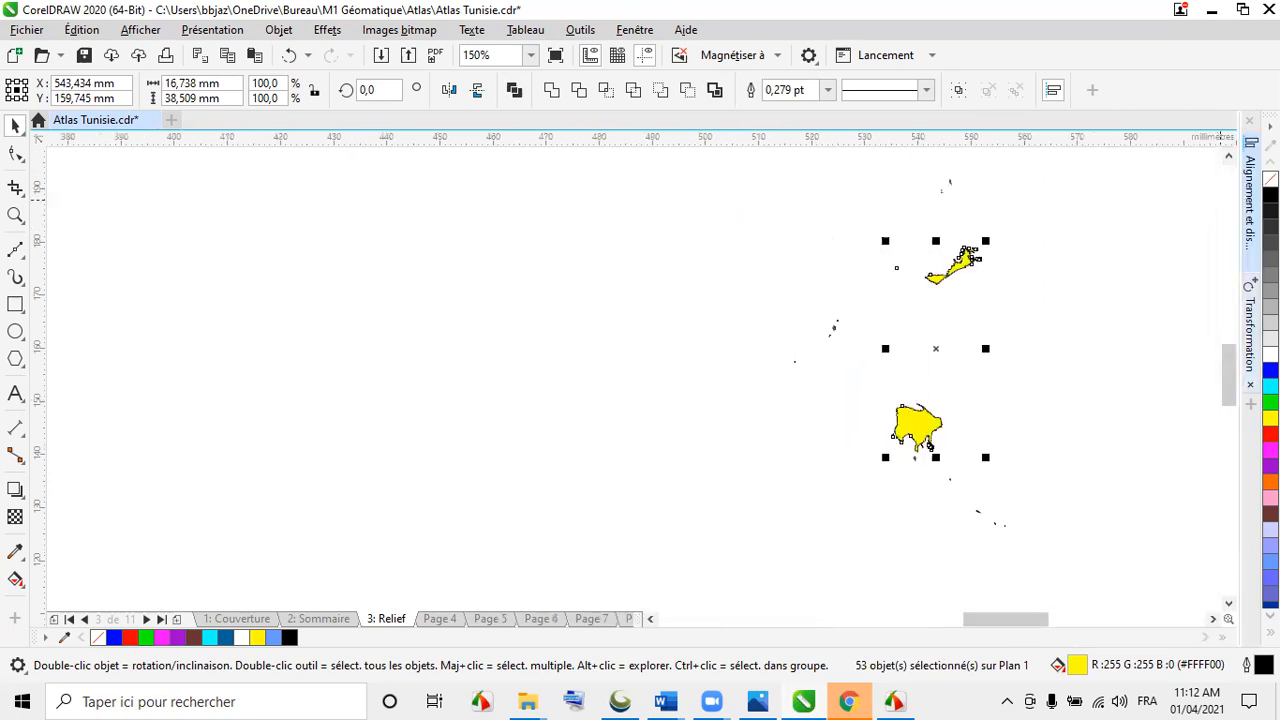
{"action": "left_click", "coordinate": [1249, 330]}
{"action": "left_click", "coordinate": [996, 221]}
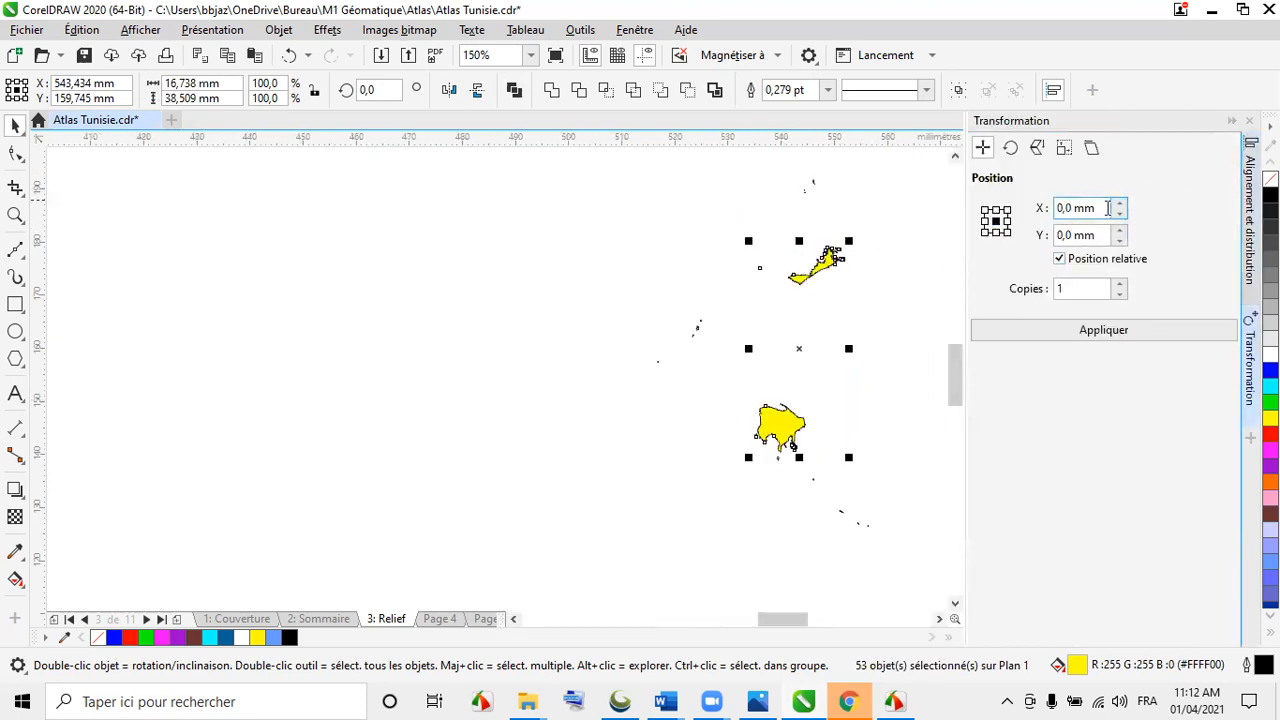
{"action": "left_click", "coordinate": [1102, 208]}
{"action": "type", "text": "-4"}
{"action": "left_click", "coordinate": [1057, 332]}
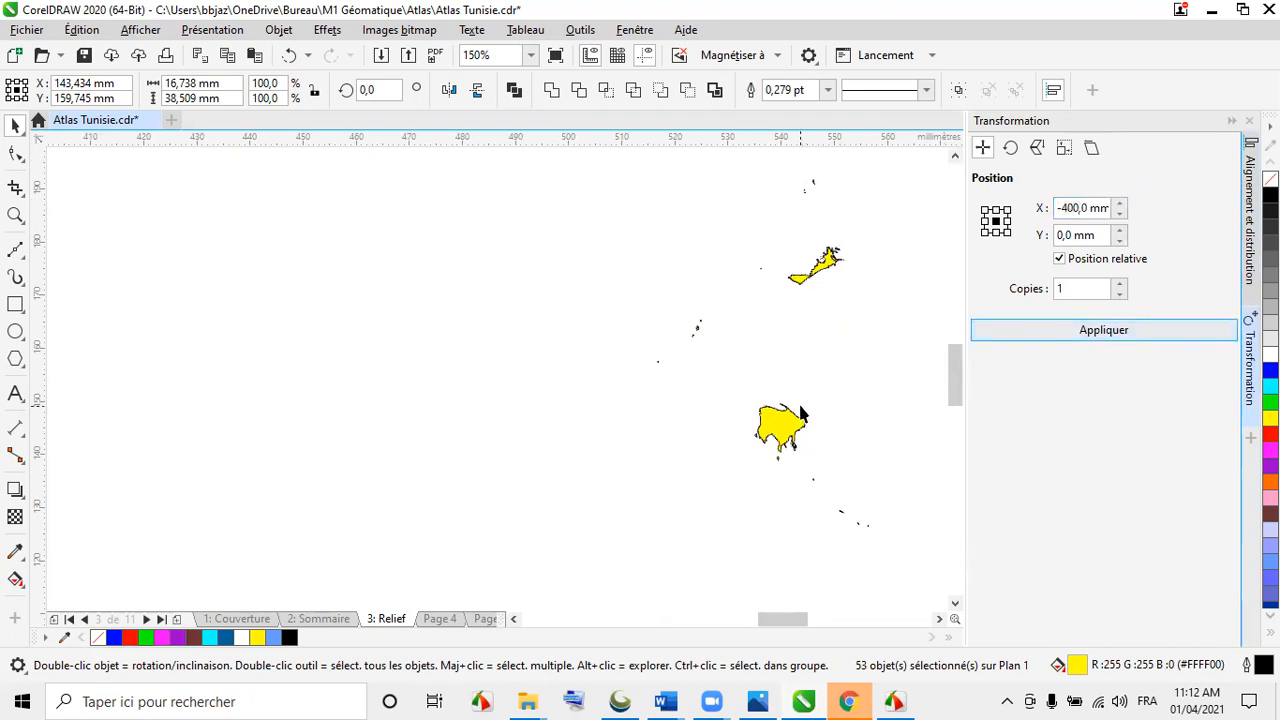
- Bring the copied islands in front of the blue sea on the relief map
{"action": "scroll", "coordinate": [903, 397], "scroll_direction": "down", "scroll_amount": 4}
{"action": "scroll", "coordinate": [350, 407], "scroll_direction": "up", "scroll_amount": 4}
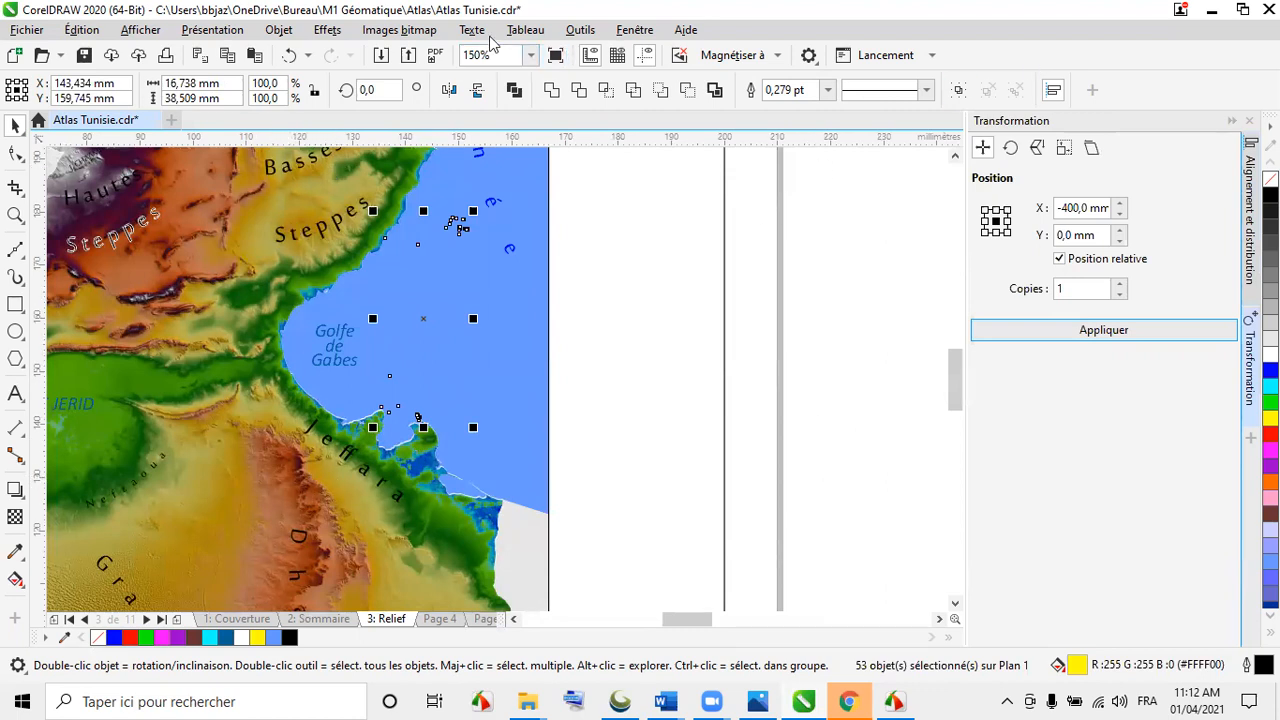
{"action": "left_click", "coordinate": [278, 30]}
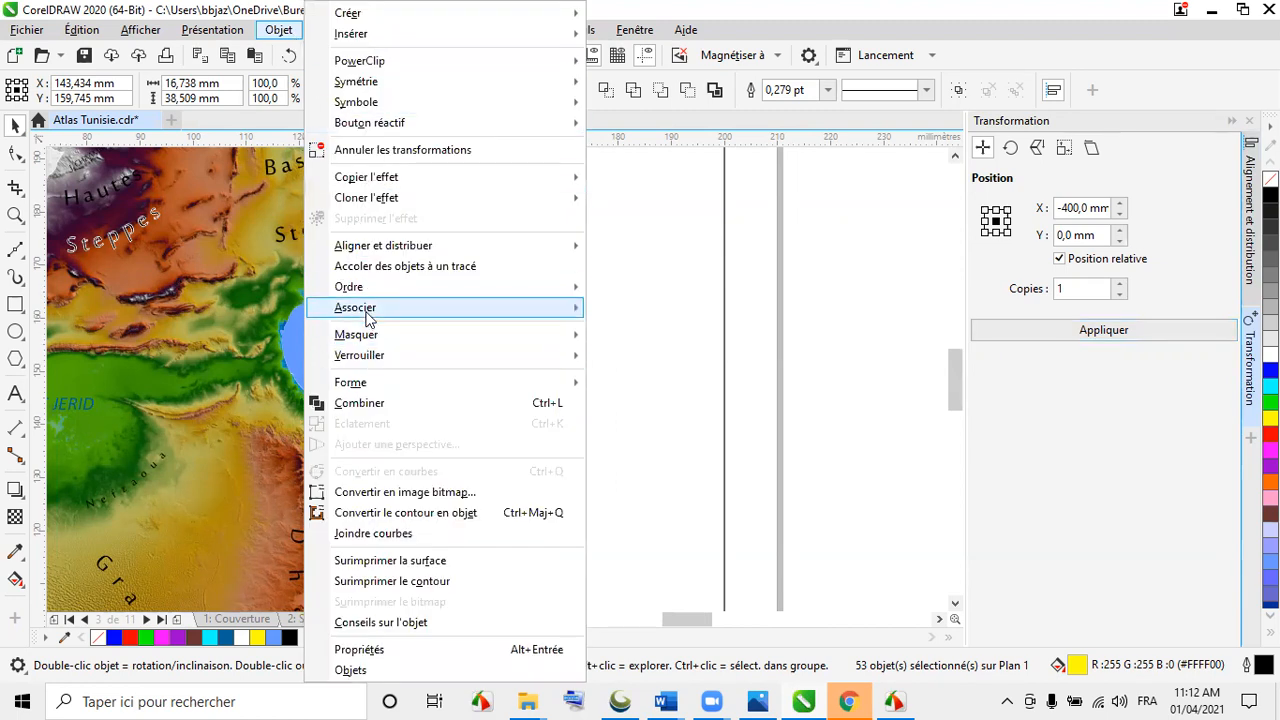
{"action": "left_click", "coordinate": [853, 295]}
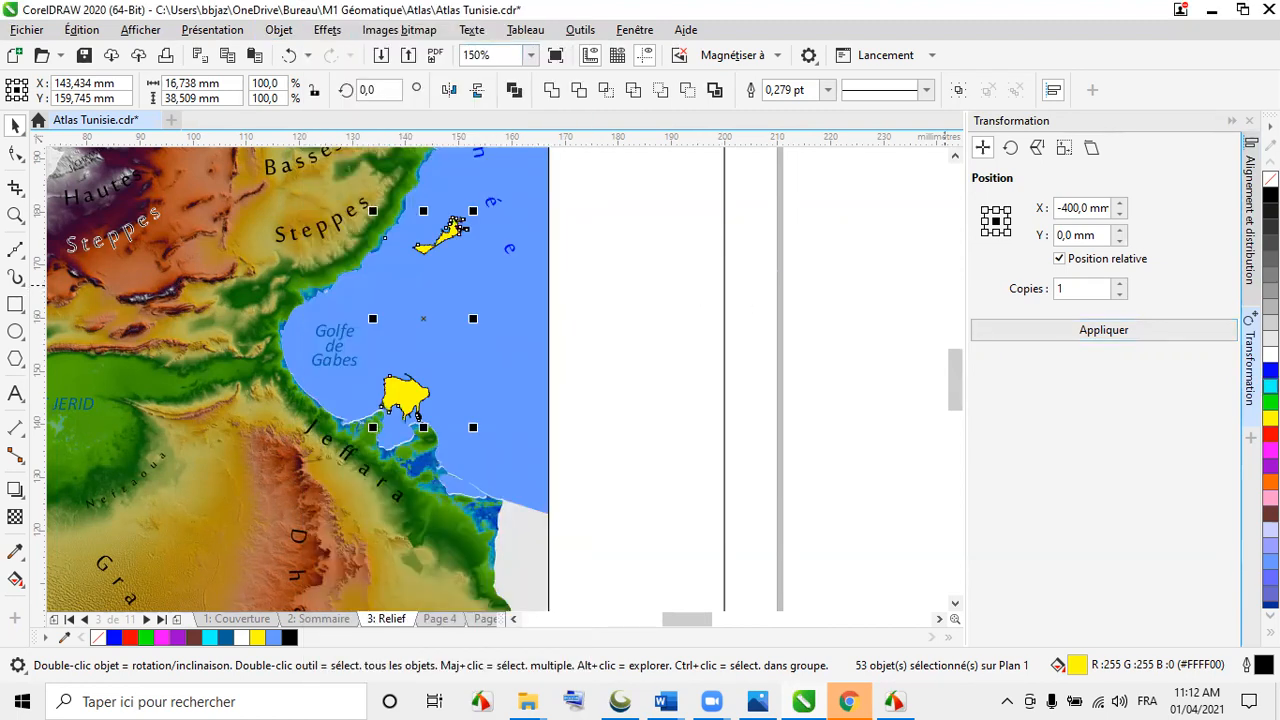
- Fill the copied islands with light grey (R204 G204 B204) and remove their outline
{"action": "left_click", "coordinate": [1270, 323]}
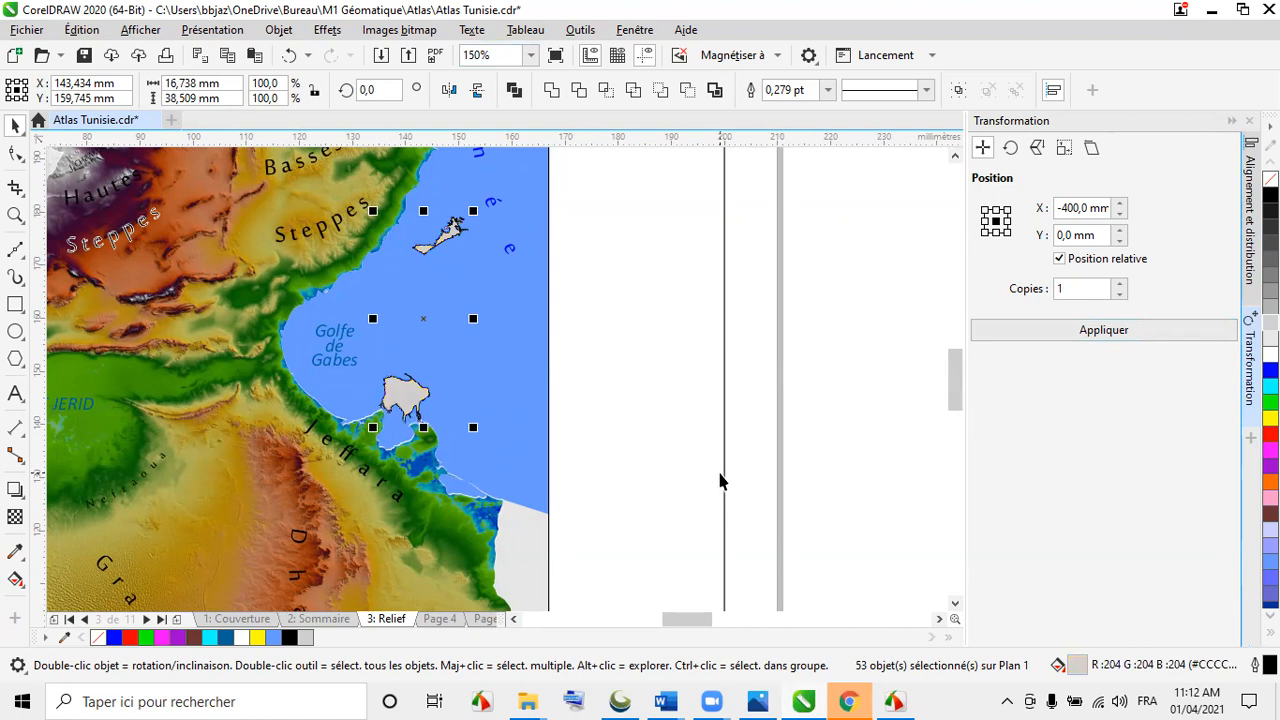
{"action": "scroll", "coordinate": [737, 417], "scroll_direction": "down", "scroll_amount": 1}
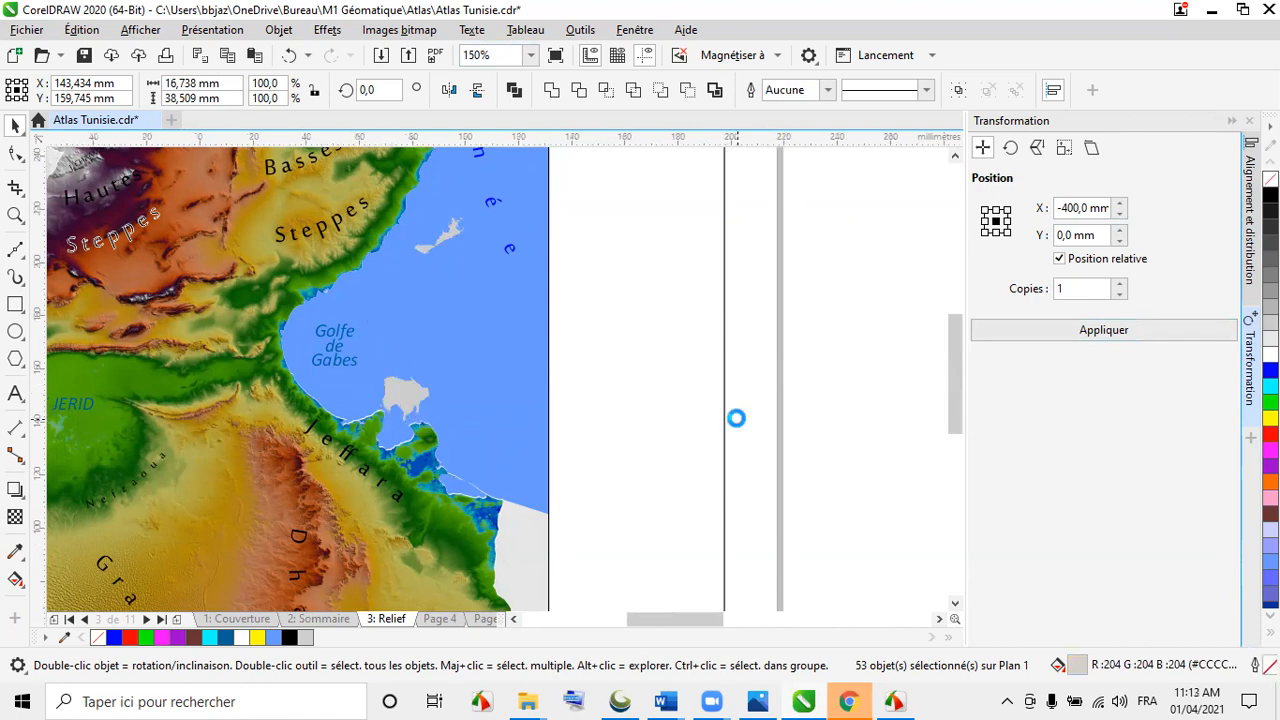
{"action": "left_click", "coordinate": [815, 439]}
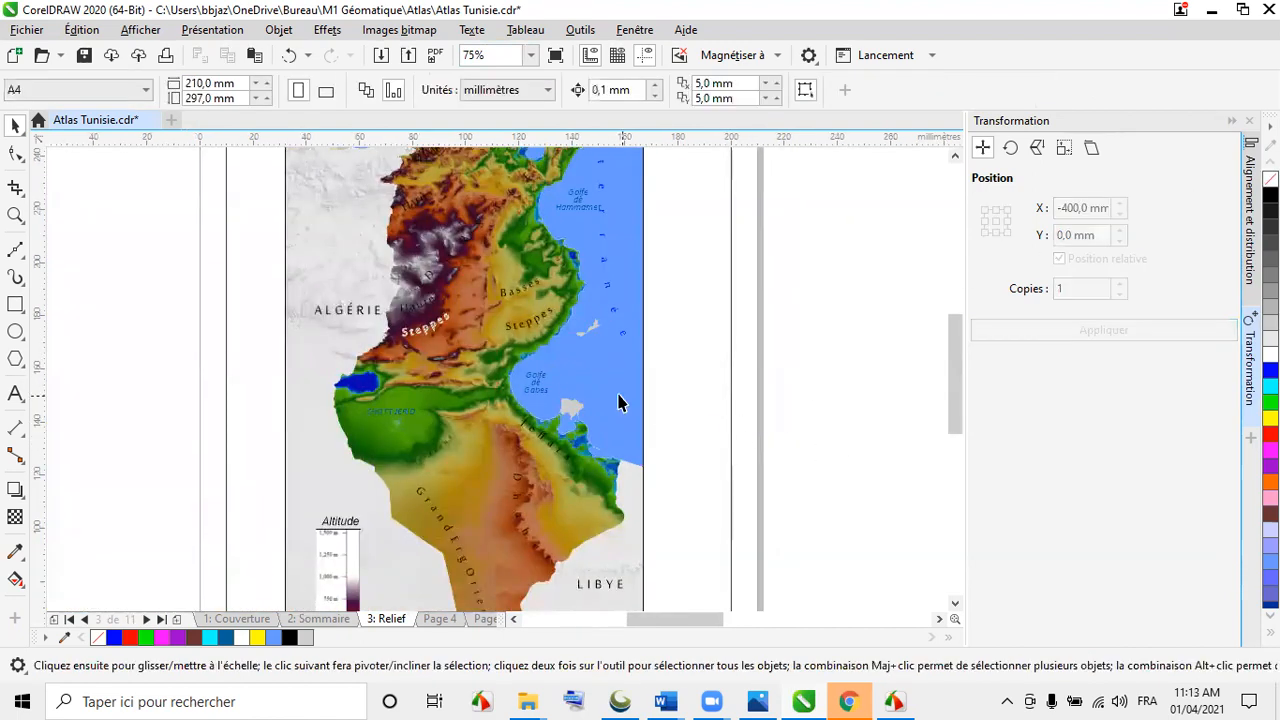
- Delete the leftover yellow islands and the spare relief map lying on either side of the page
{"action": "scroll", "coordinate": [614, 390], "scroll_direction": "down", "scroll_amount": 1}
{"action": "scroll", "coordinate": [548, 265], "scroll_direction": "down", "scroll_amount": 1}
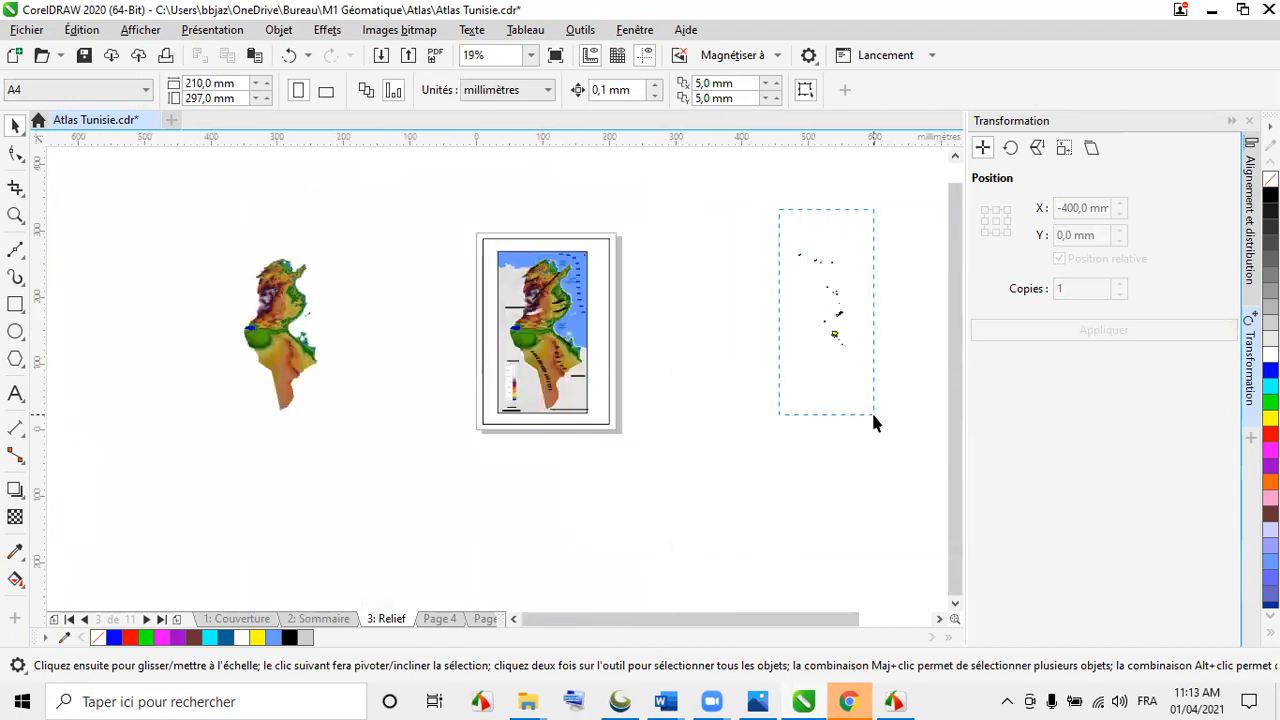
{"action": "left_click_drag", "start_coordinate": [872, 414], "coordinate": [875, 425]}
{"action": "key", "text": "Delete"}
{"action": "left_click_drag", "start_coordinate": [174, 213], "coordinate": [328, 467]}
{"action": "key", "text": "Delete"}
- Cut the scanned Tunisia reference map and its country outline from the area beside the Relief page
{"action": "scroll", "coordinate": [257, 429], "scroll_direction": "down", "scroll_amount": 2}
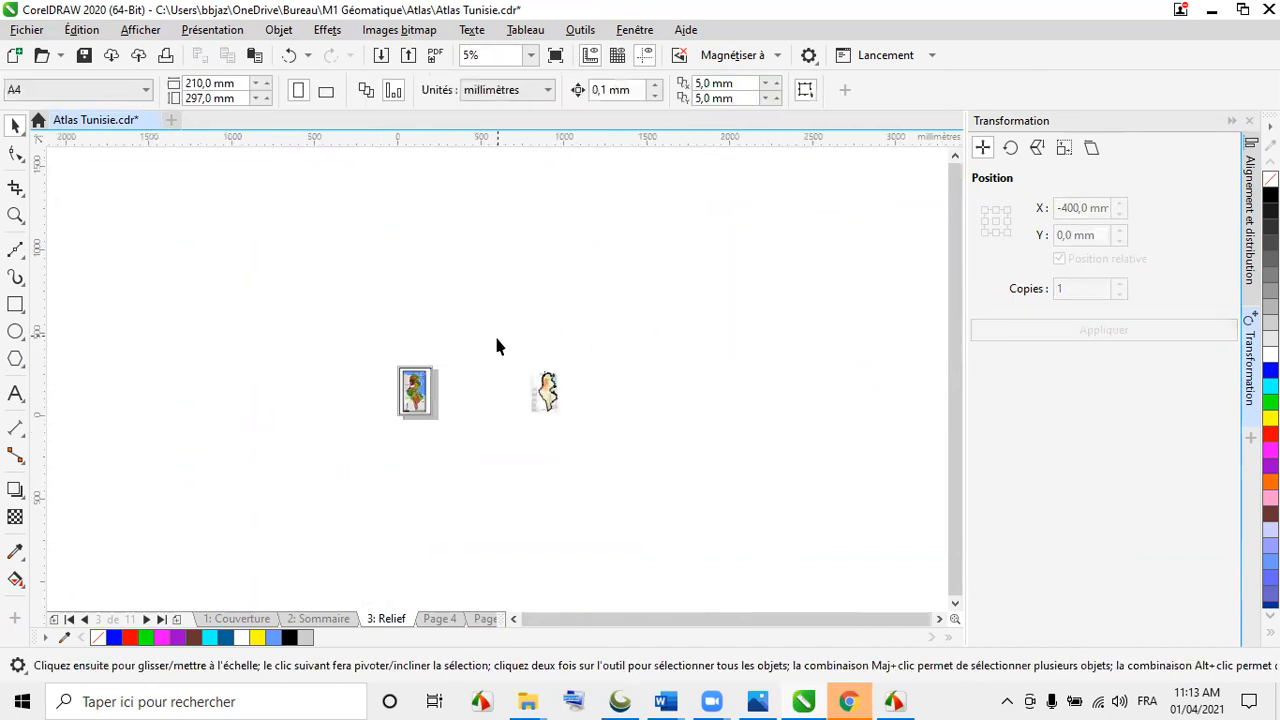
{"action": "left_click_drag", "start_coordinate": [594, 488], "coordinate": [486, 362]}
{"action": "scroll", "coordinate": [539, 414], "scroll_direction": "up", "scroll_amount": 1}
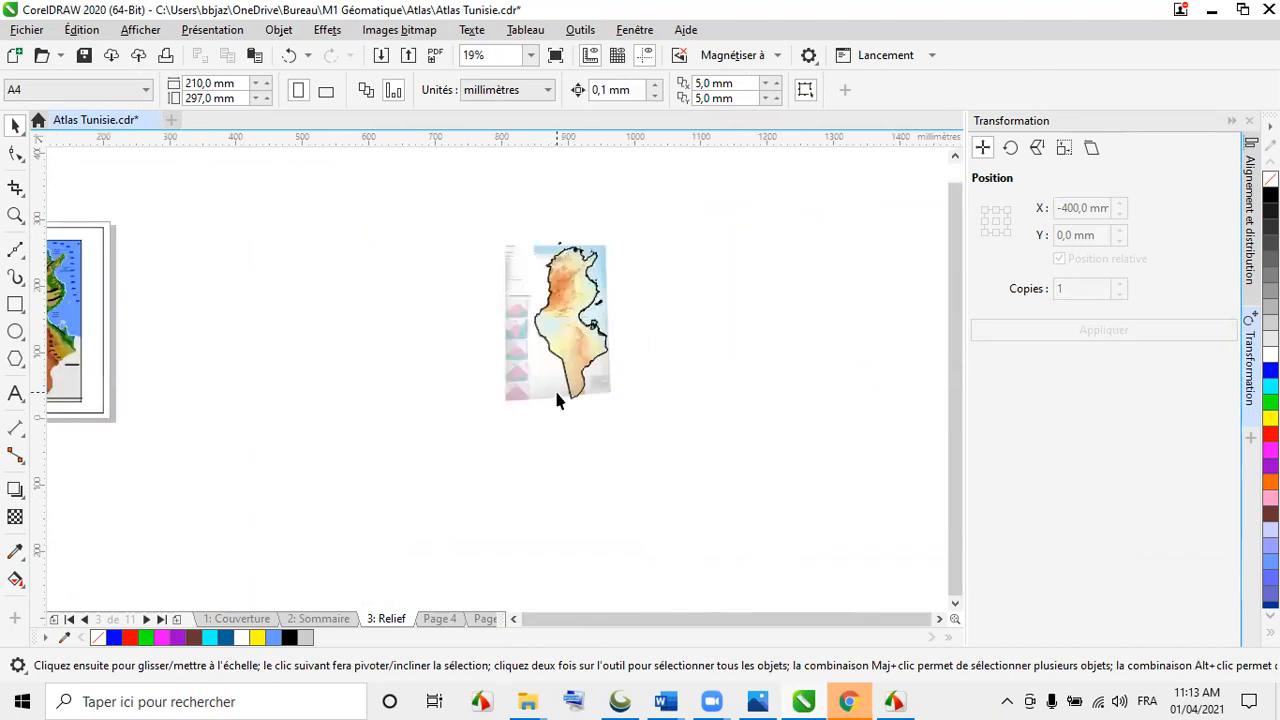
{"action": "left_click", "coordinate": [555, 388]}
{"action": "scroll", "coordinate": [736, 412], "scroll_direction": "down", "scroll_amount": 1}
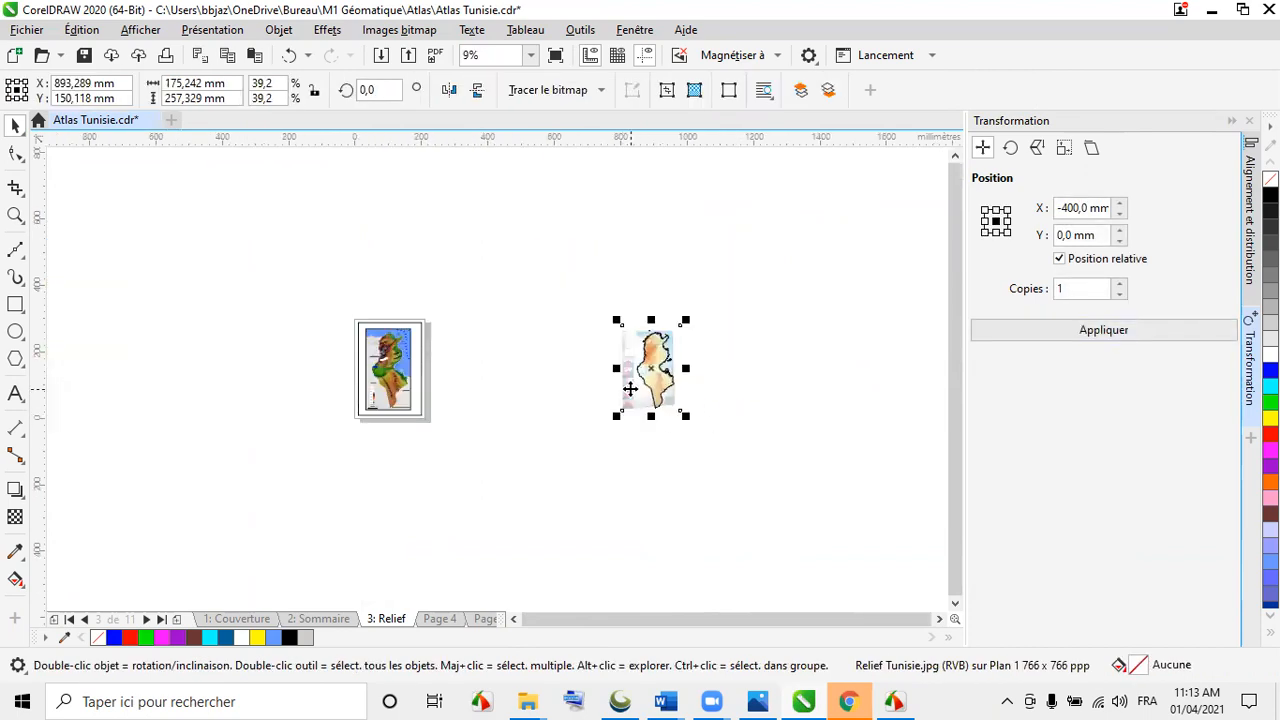
{"action": "left_click", "coordinate": [438, 618]}
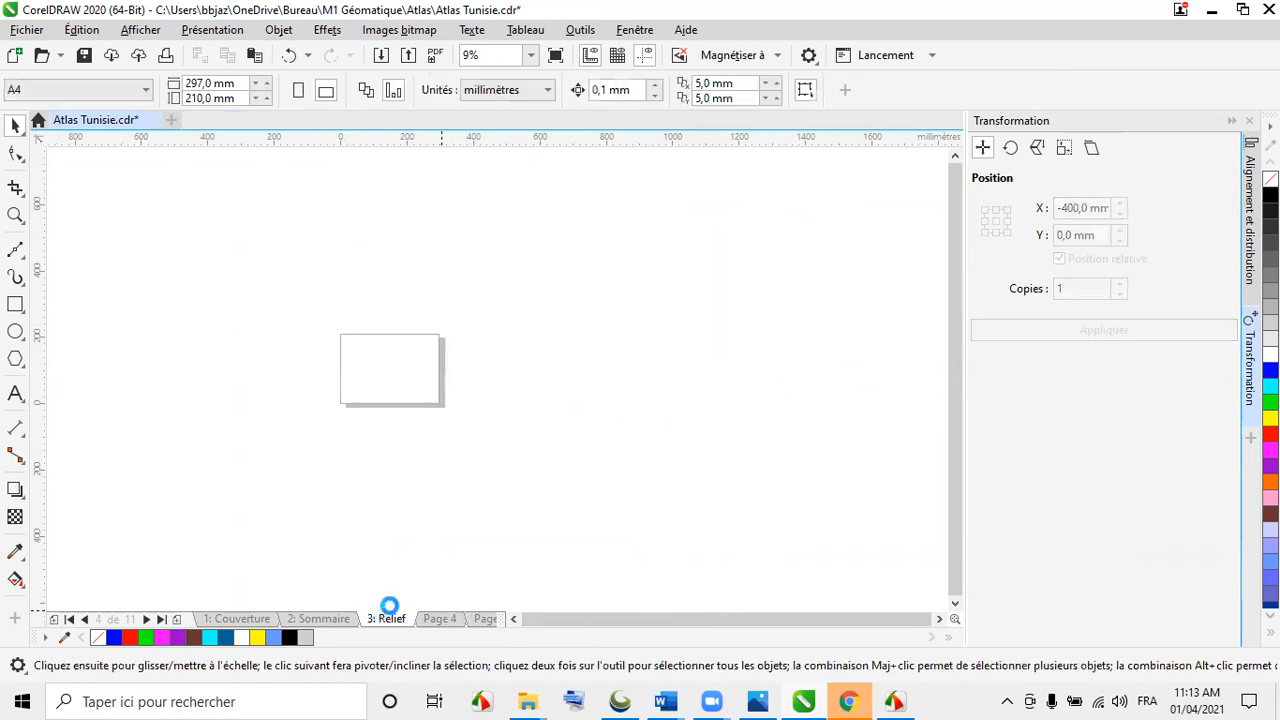
{"action": "left_click", "coordinate": [386, 618]}
{"action": "left_click_drag", "start_coordinate": [594, 283], "coordinate": [738, 486]}
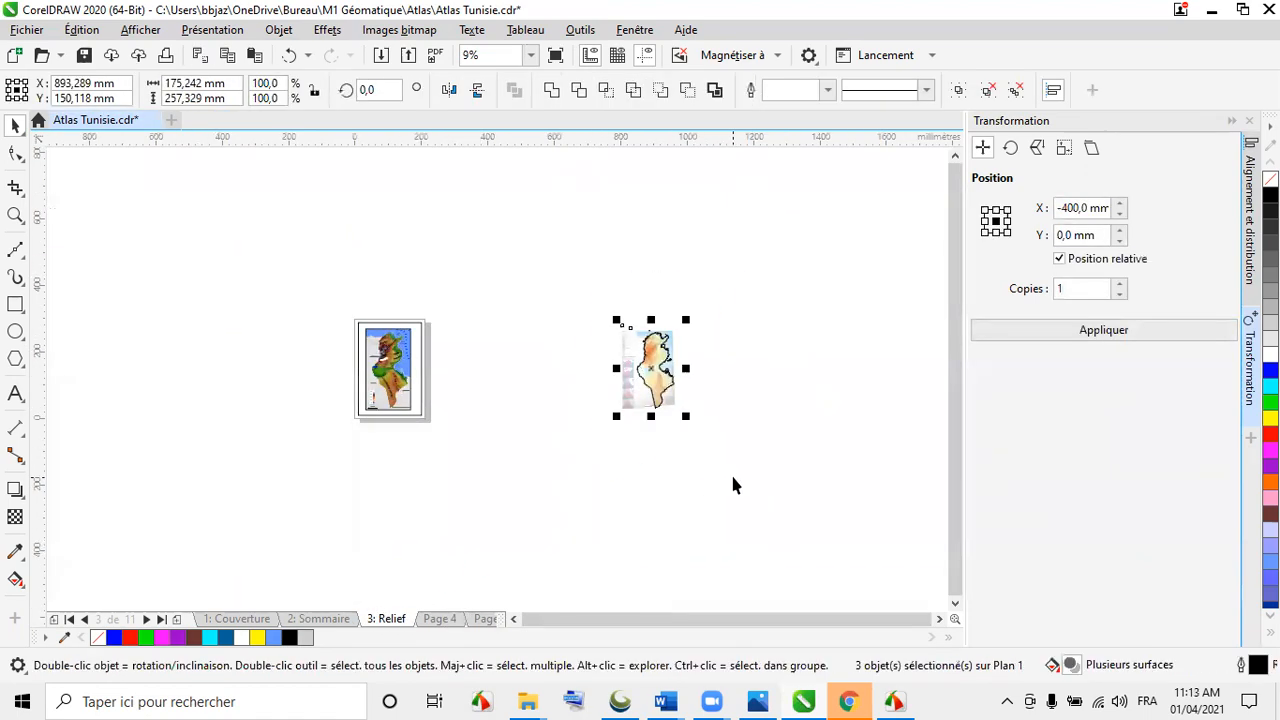
{"action": "key", "text": "ctrl+x"}
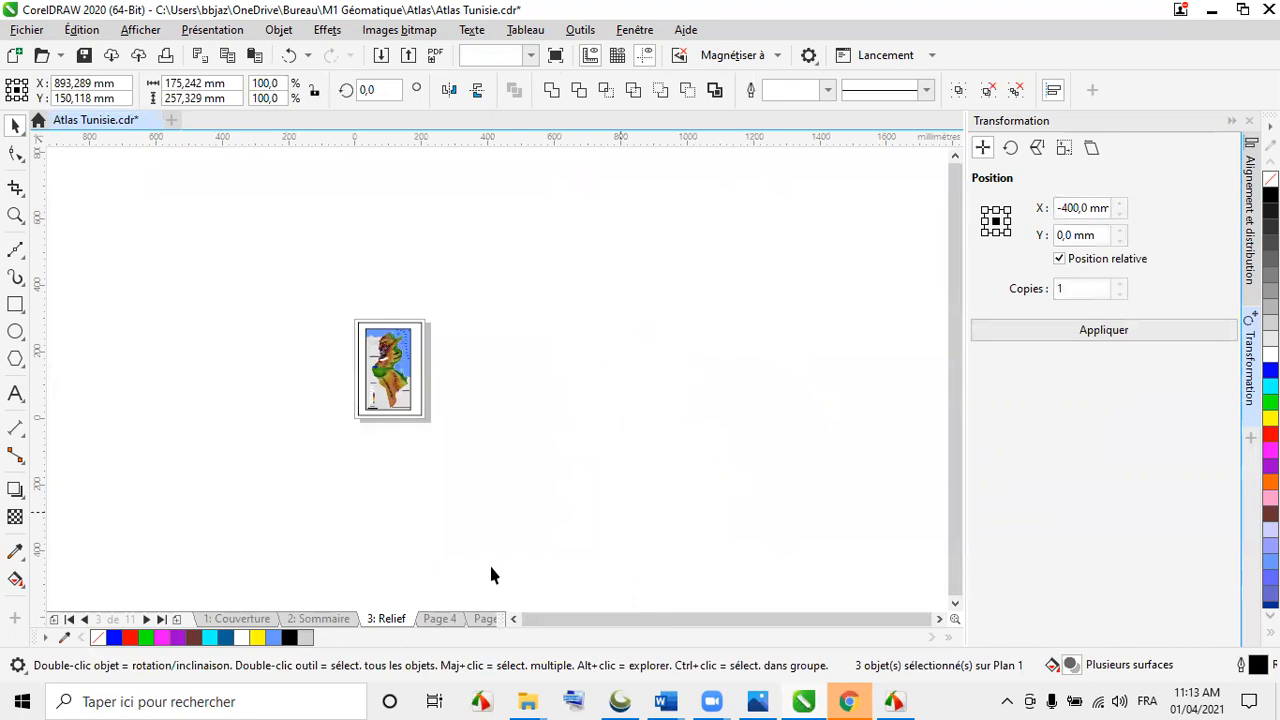
- Set Page 4 to A4 portrait orientation, 210 by 297 mm
{"action": "left_click", "coordinate": [440, 617]}
{"action": "left_click", "coordinate": [298, 90]}
{"action": "key", "text": "shift+F4"}
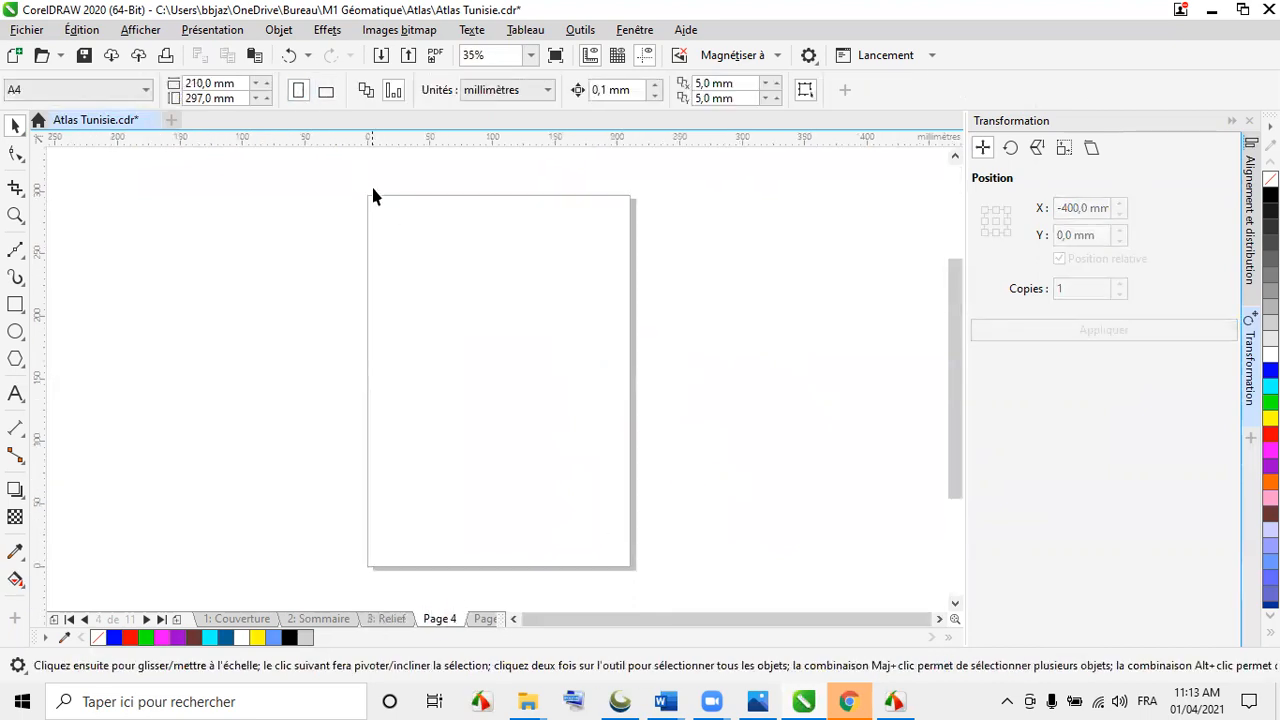
- Paste the reference map on Page 4, shift it onto the page in -400 mm horizontal moves with 0 copies, and return to the Relief page
{"action": "key", "text": "ctrl+v"}
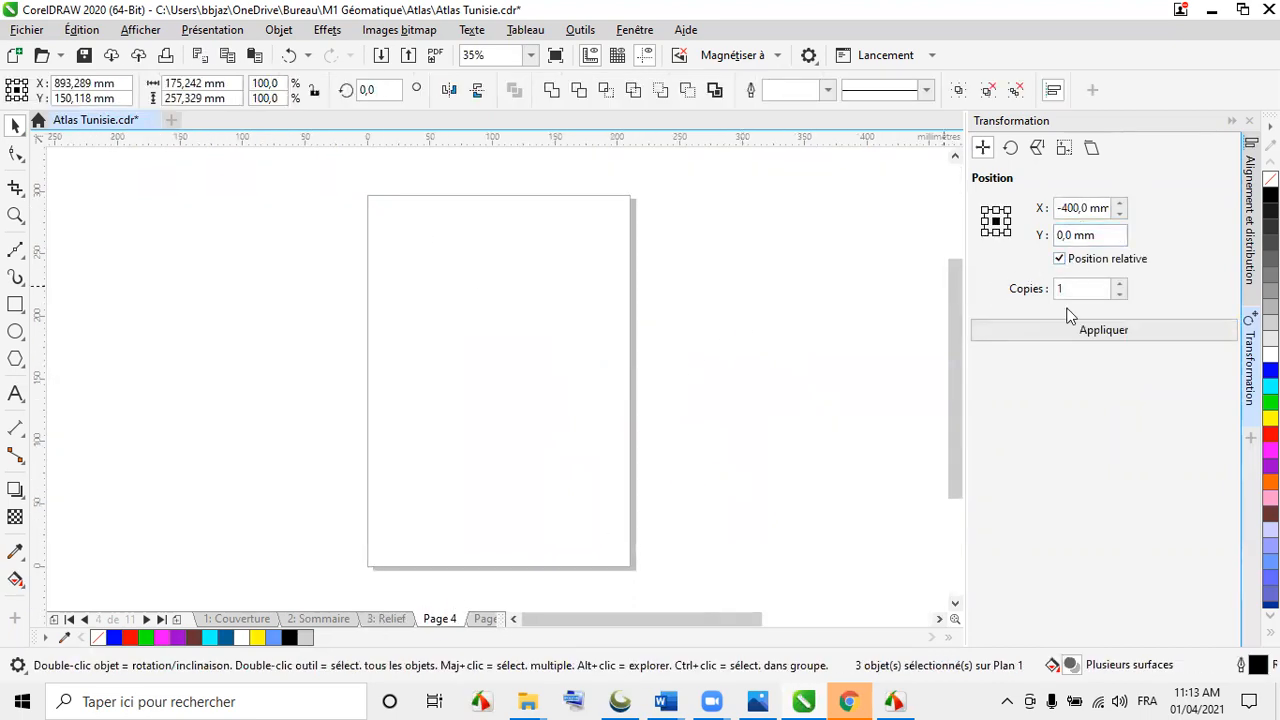
{"action": "left_click", "coordinate": [1103, 330]}
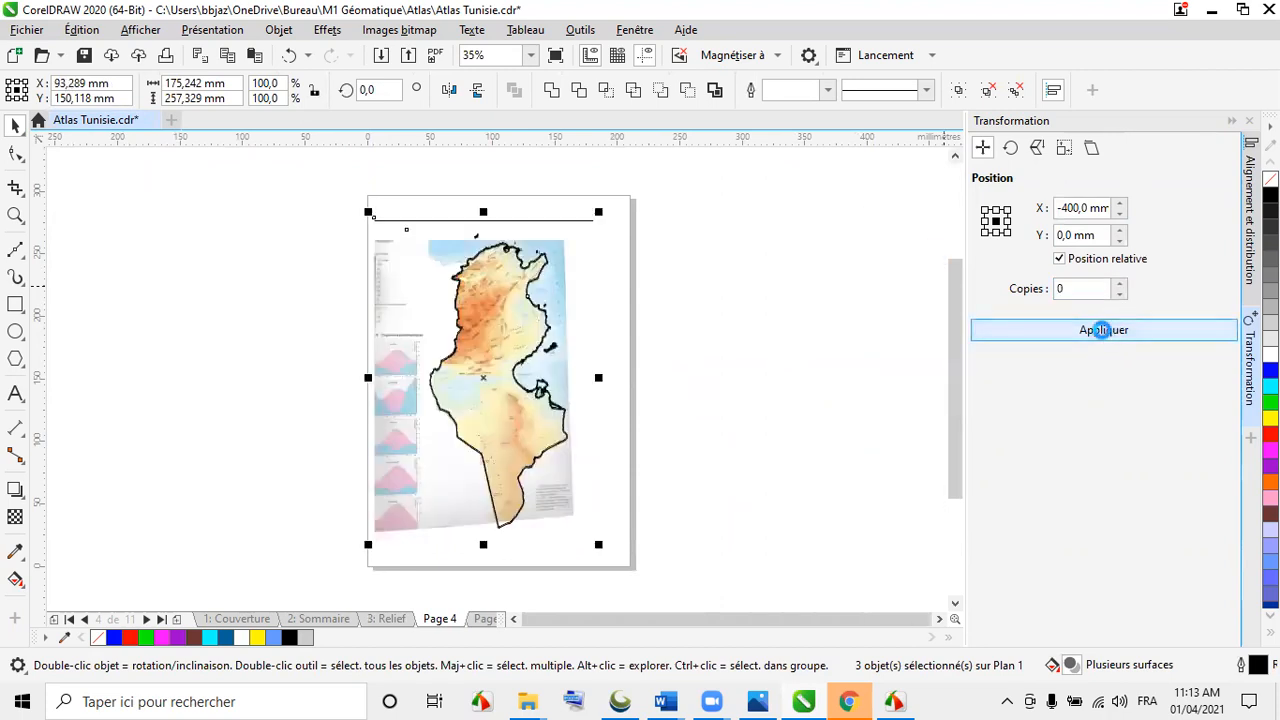
{"action": "left_click", "coordinate": [388, 618]}
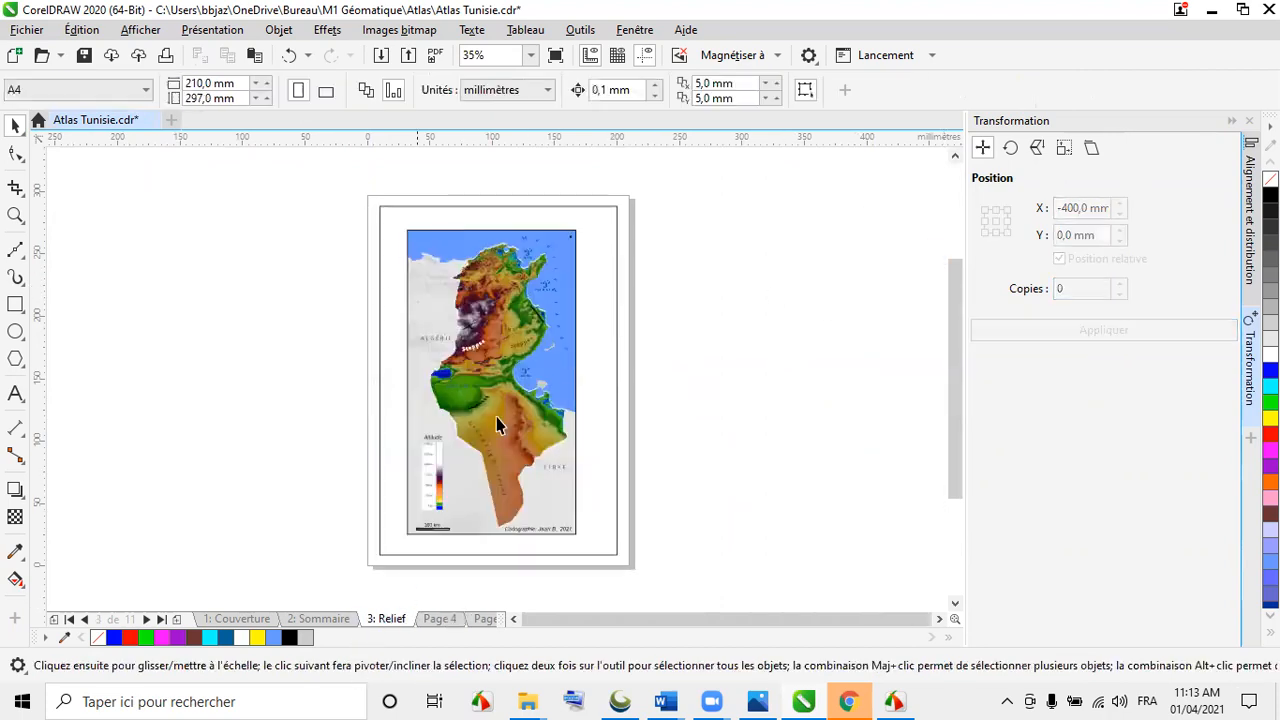
- Save the Atlas Tunisie document
{"action": "left_click", "coordinate": [84, 55]}
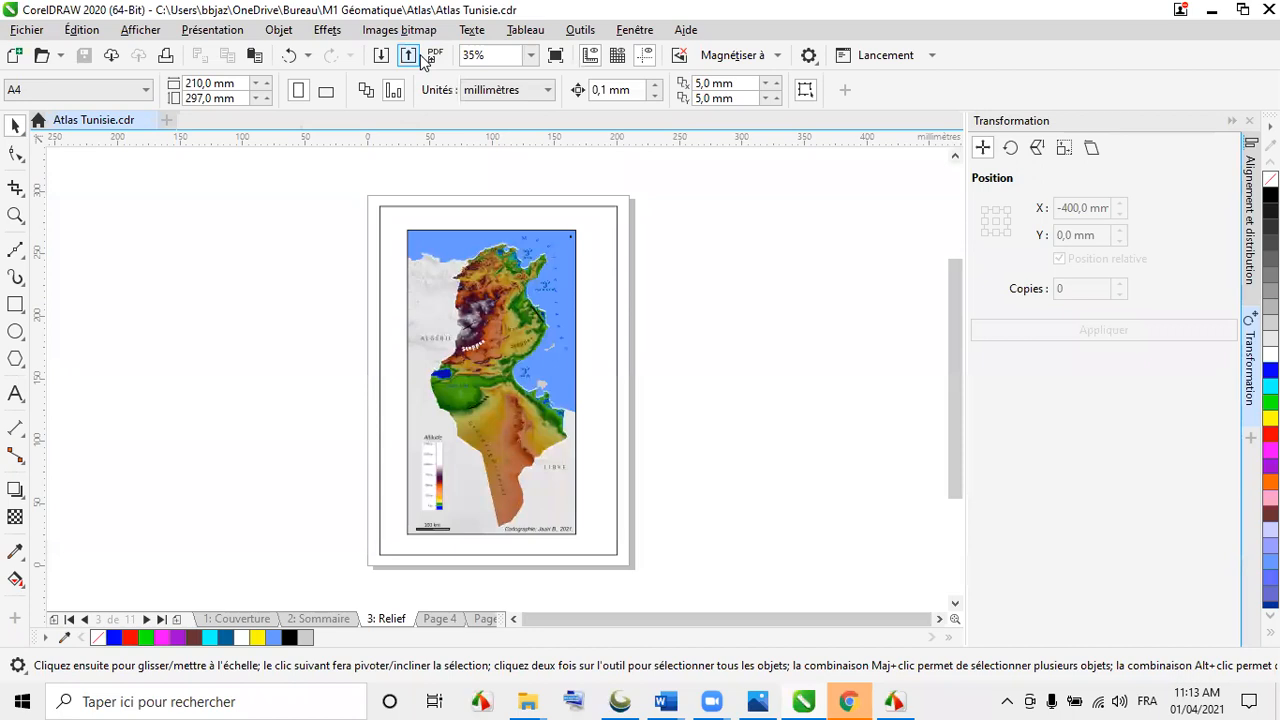
{"action": "left_click", "coordinate": [28, 30]}
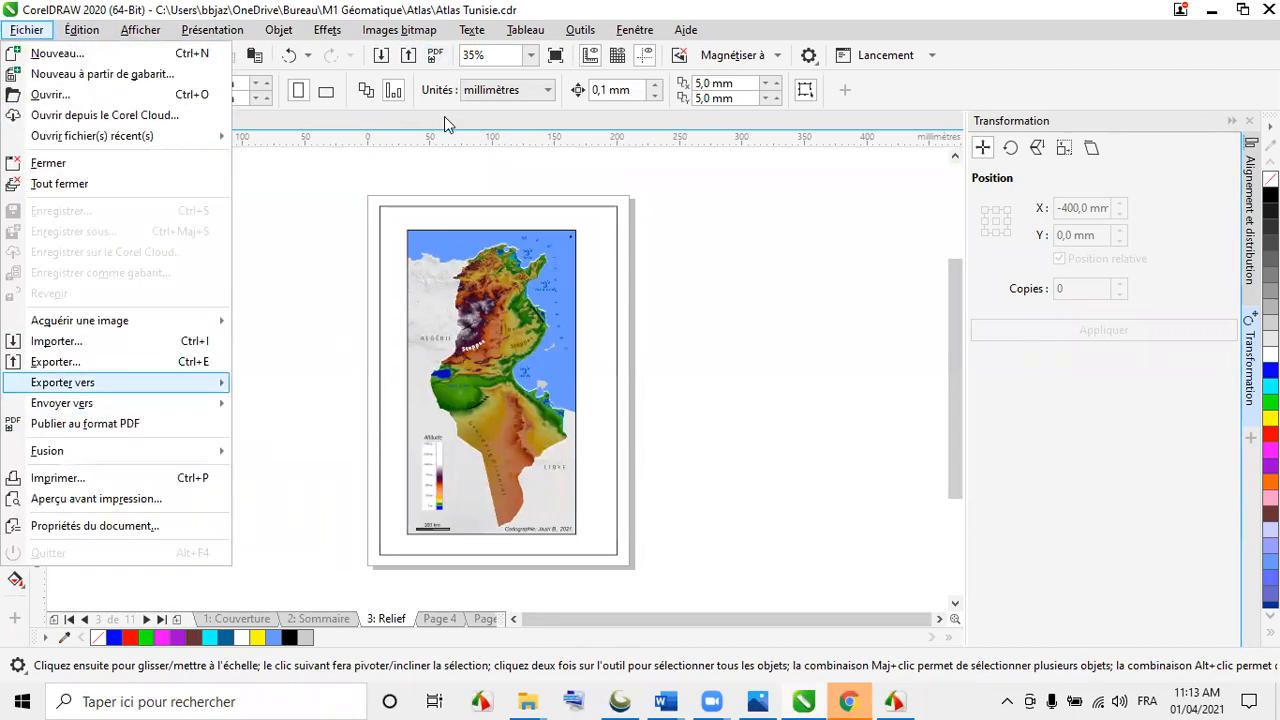
{"action": "left_click", "coordinate": [429, 56]}
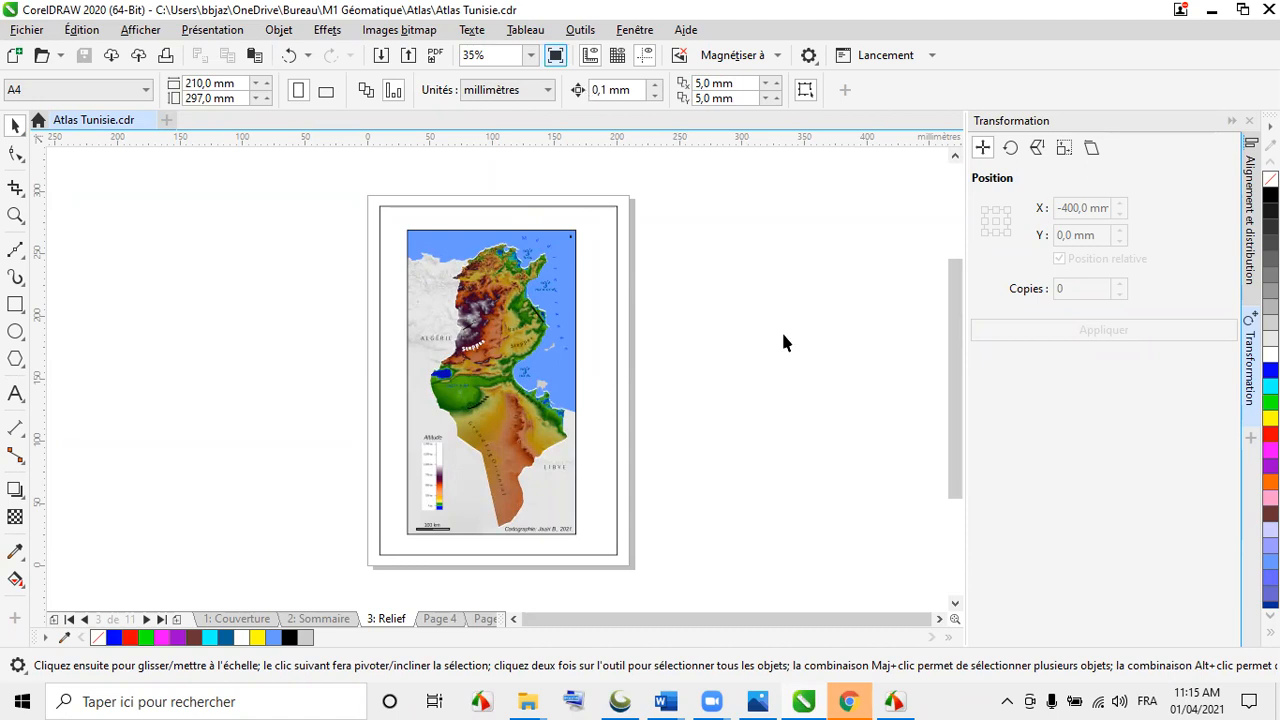
{"action": "left_click", "coordinate": [434, 55]}
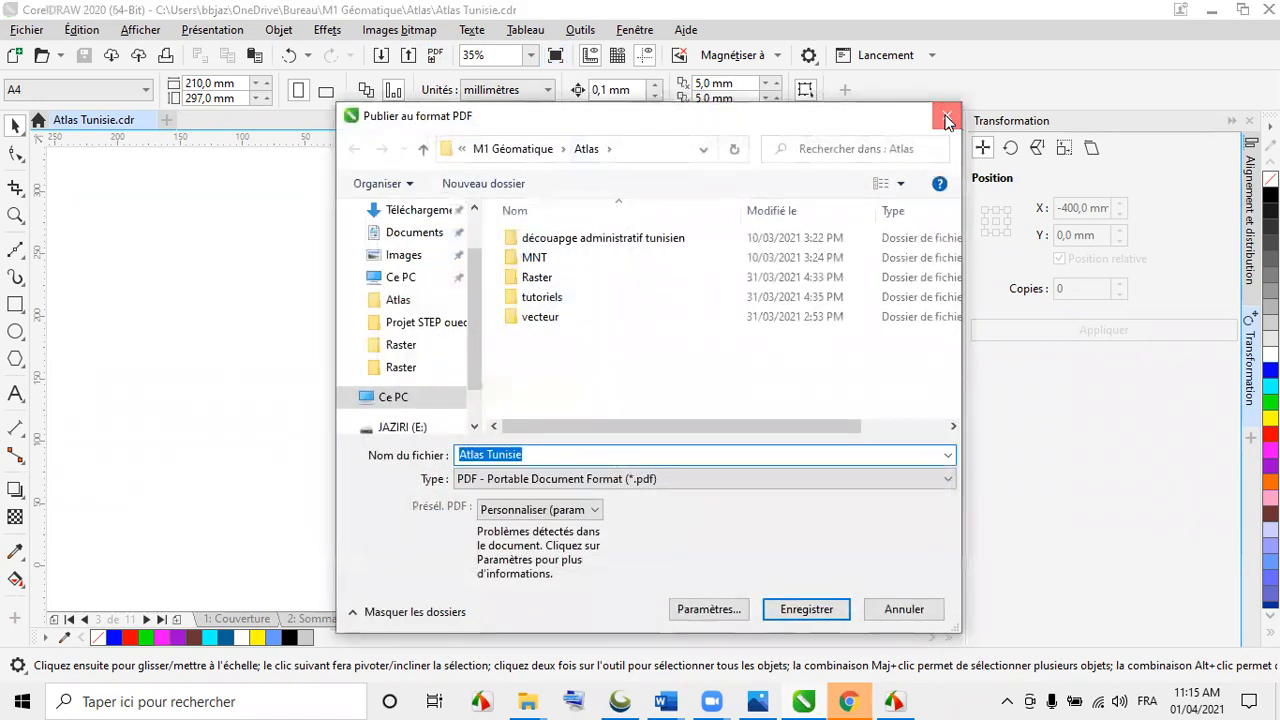
{"action": "key", "text": "Escape"}
- Write the artistic text "RELIEF" beside the page and move it above the map frame as the page title
{"action": "left_click", "coordinate": [15, 393]}
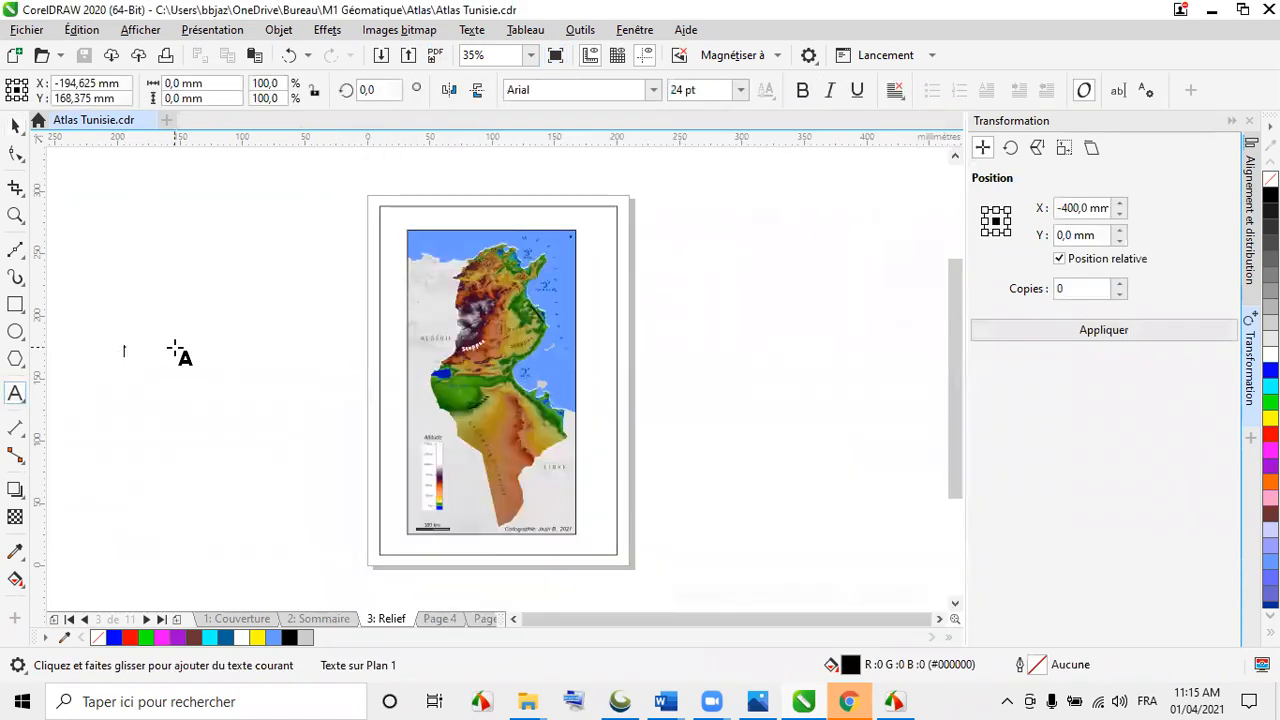
{"action": "left_click", "coordinate": [173, 347]}
{"action": "type", "text": "Le"}
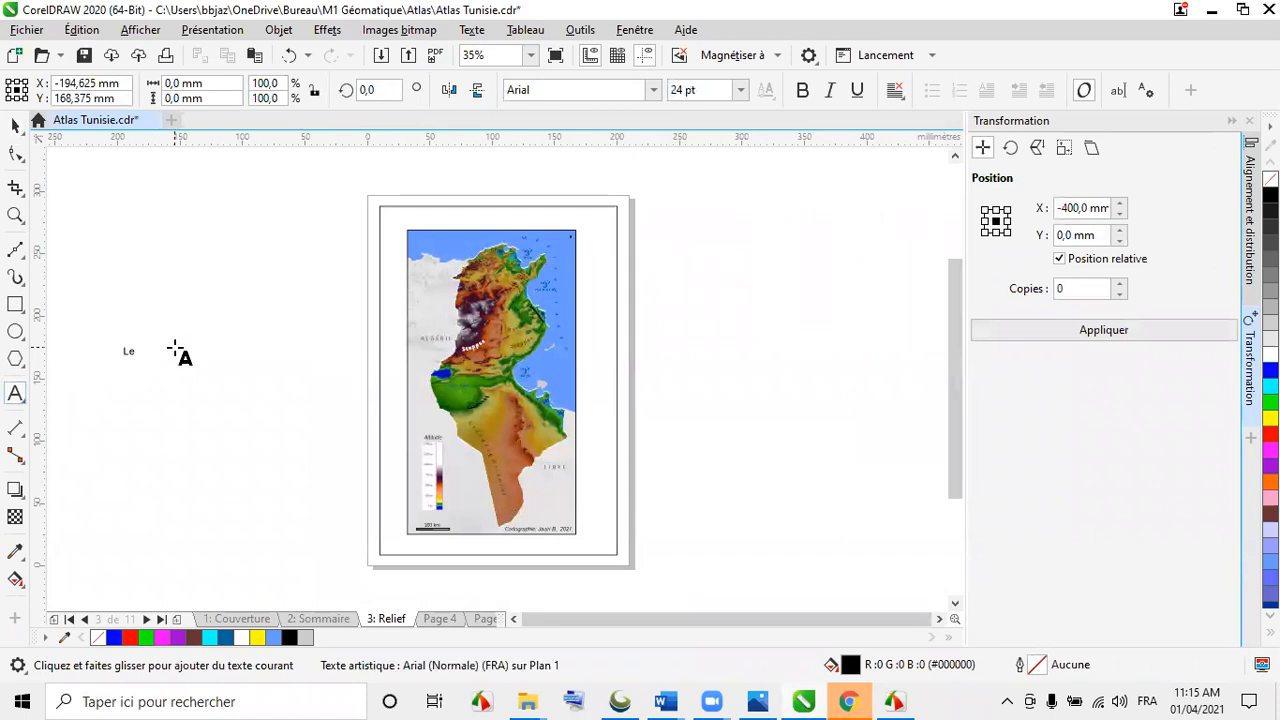
{"action": "key", "text": "BackSpace"}
{"action": "key", "text": "BackSpace"}
{"action": "type", "text": "RELIEF"}
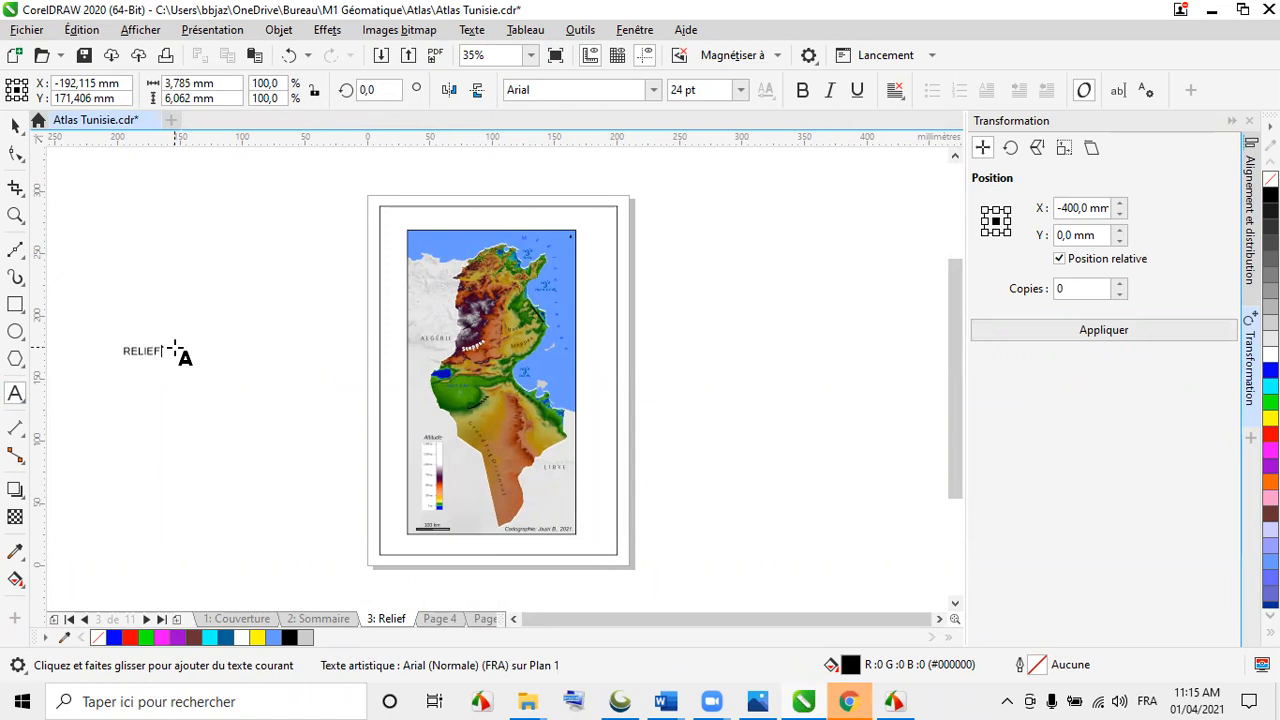
{"action": "left_click", "coordinate": [15, 125]}
{"action": "left_click_drag", "start_coordinate": [143, 358], "coordinate": [490, 224]}
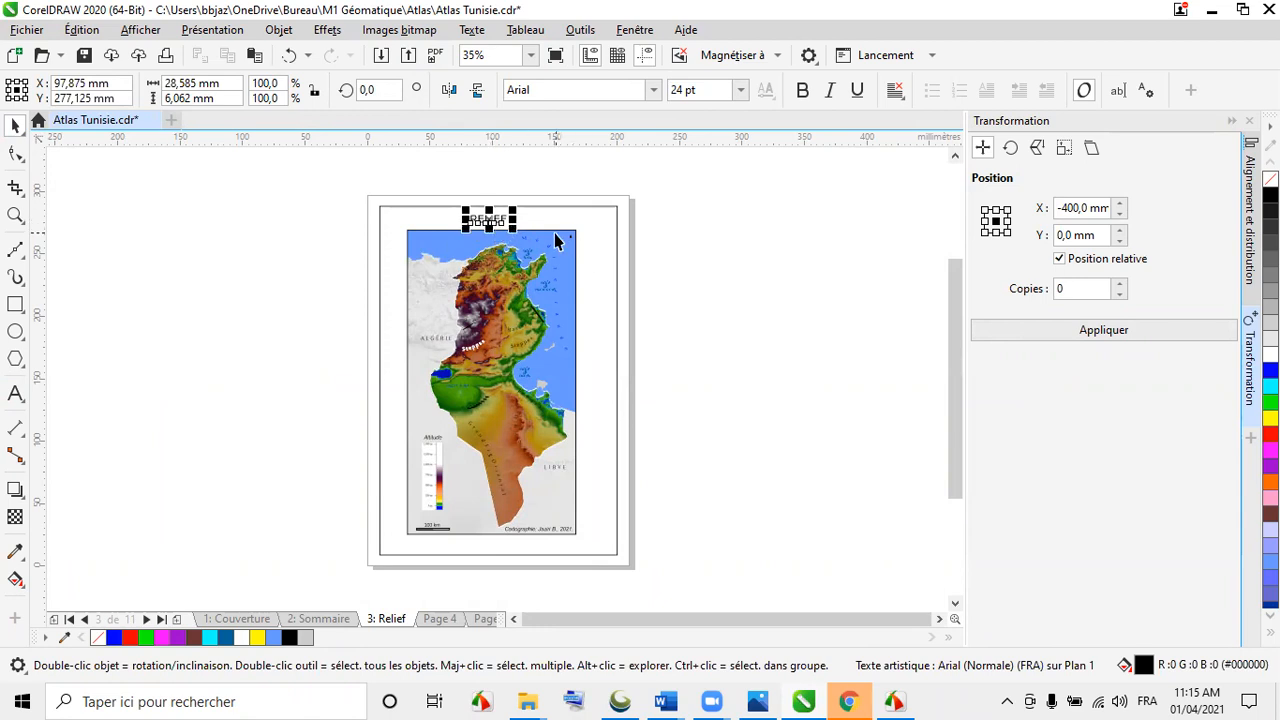
- Centre the RELIEF title horizontally on the map frame
{"action": "left_click", "coordinate": [554, 233], "text": "shift"}
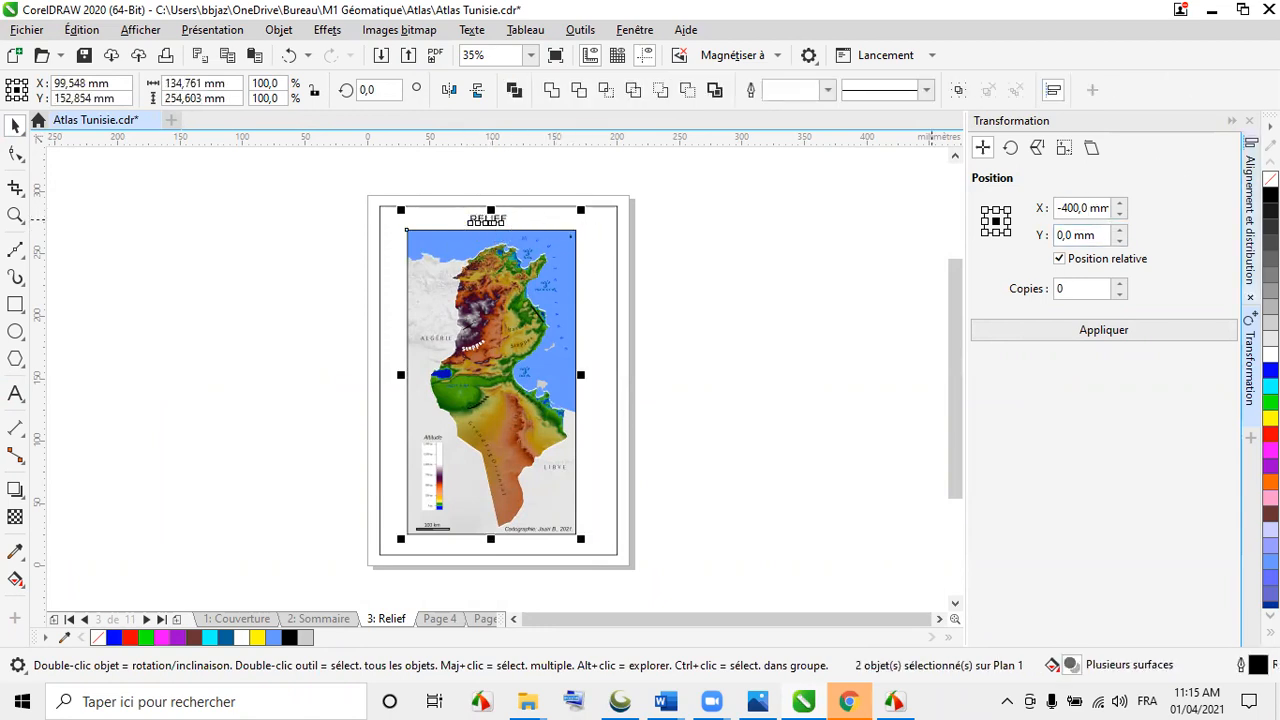
{"action": "left_click", "coordinate": [1250, 218]}
{"action": "left_click", "coordinate": [1010, 174]}
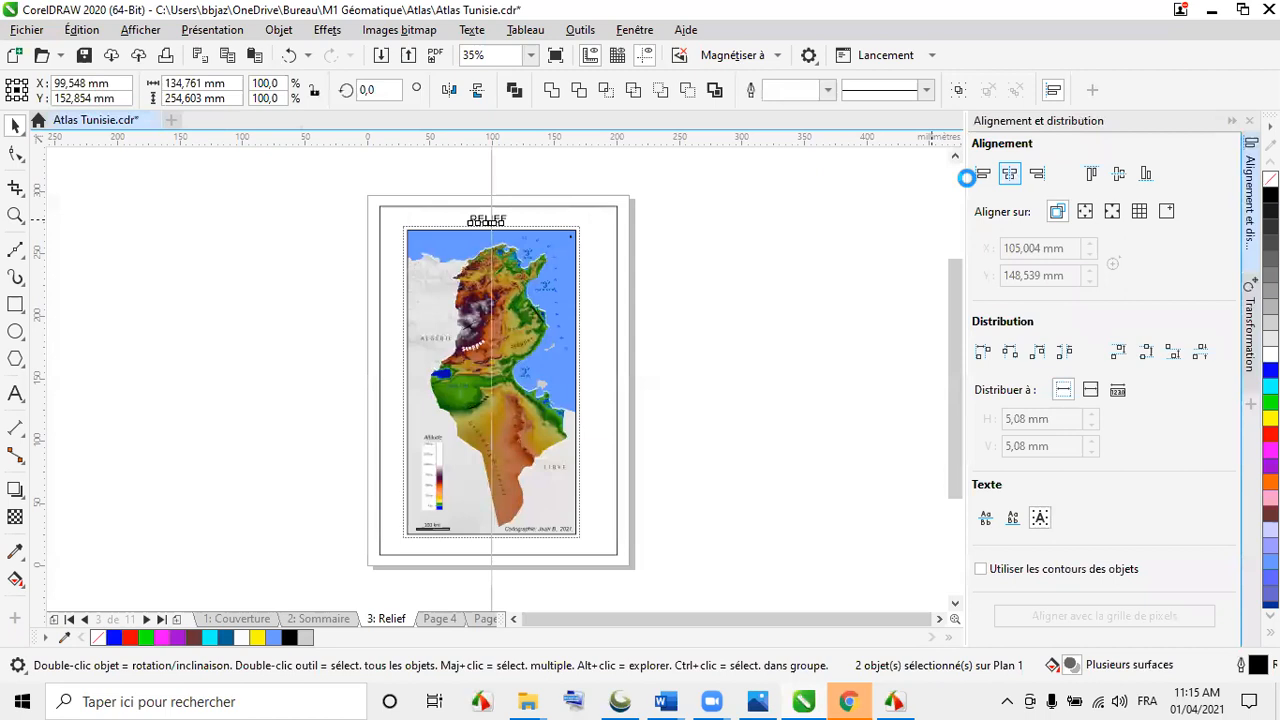
{"action": "left_click", "coordinate": [716, 287]}
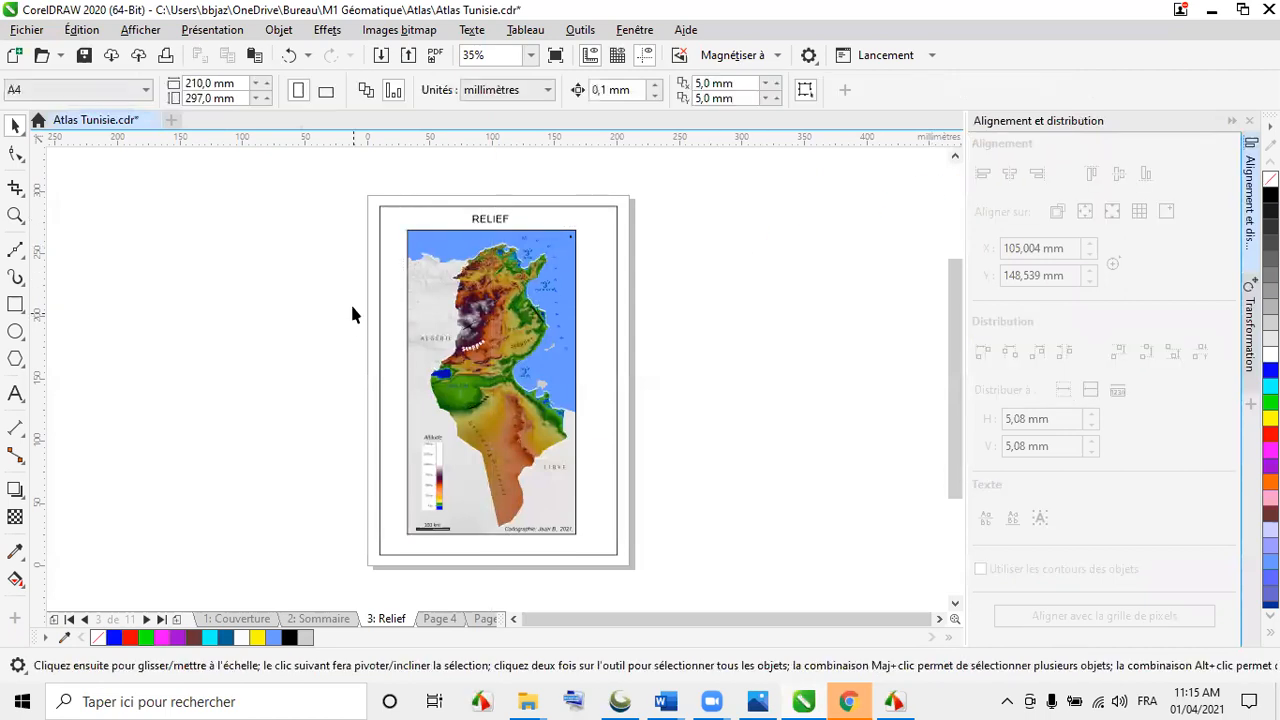
- Format the RELIEF title in bold Garamond at 18 pt
{"action": "left_click", "coordinate": [495, 220]}
{"action": "left_click", "coordinate": [653, 90]}
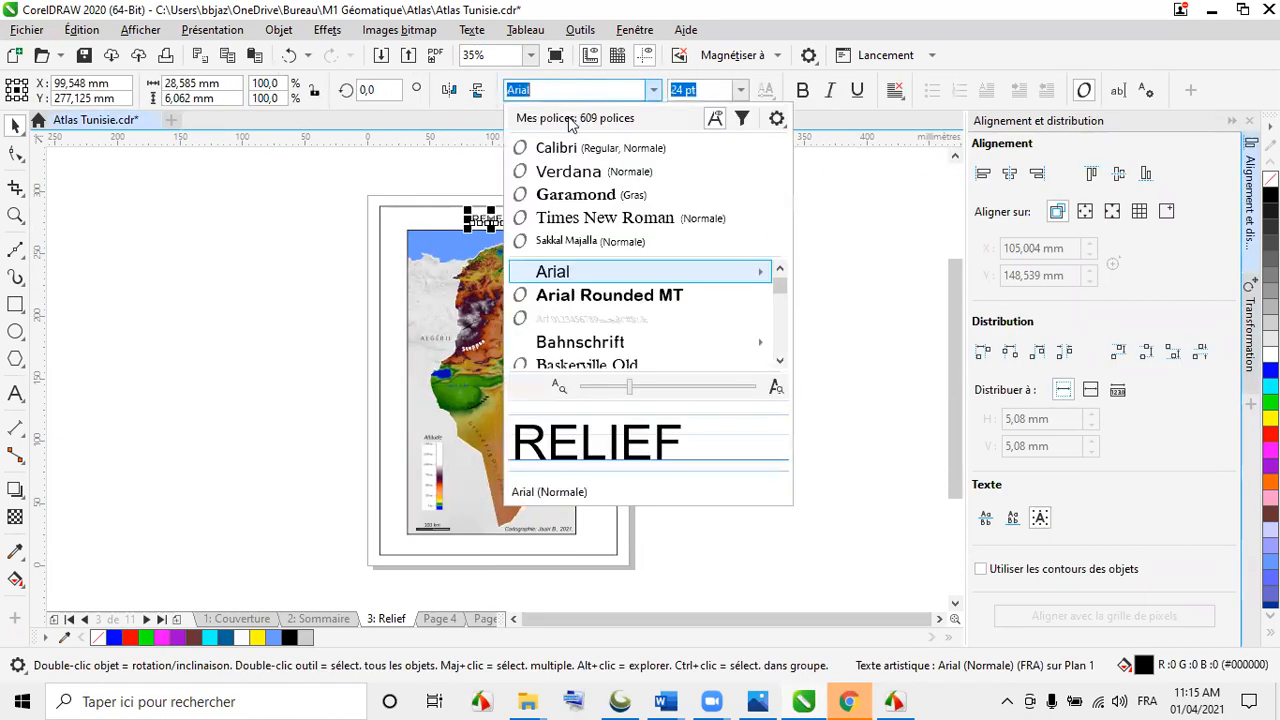
{"action": "left_click", "coordinate": [565, 197]}
{"action": "scroll", "coordinate": [565, 203], "scroll_direction": "up", "scroll_amount": 2}
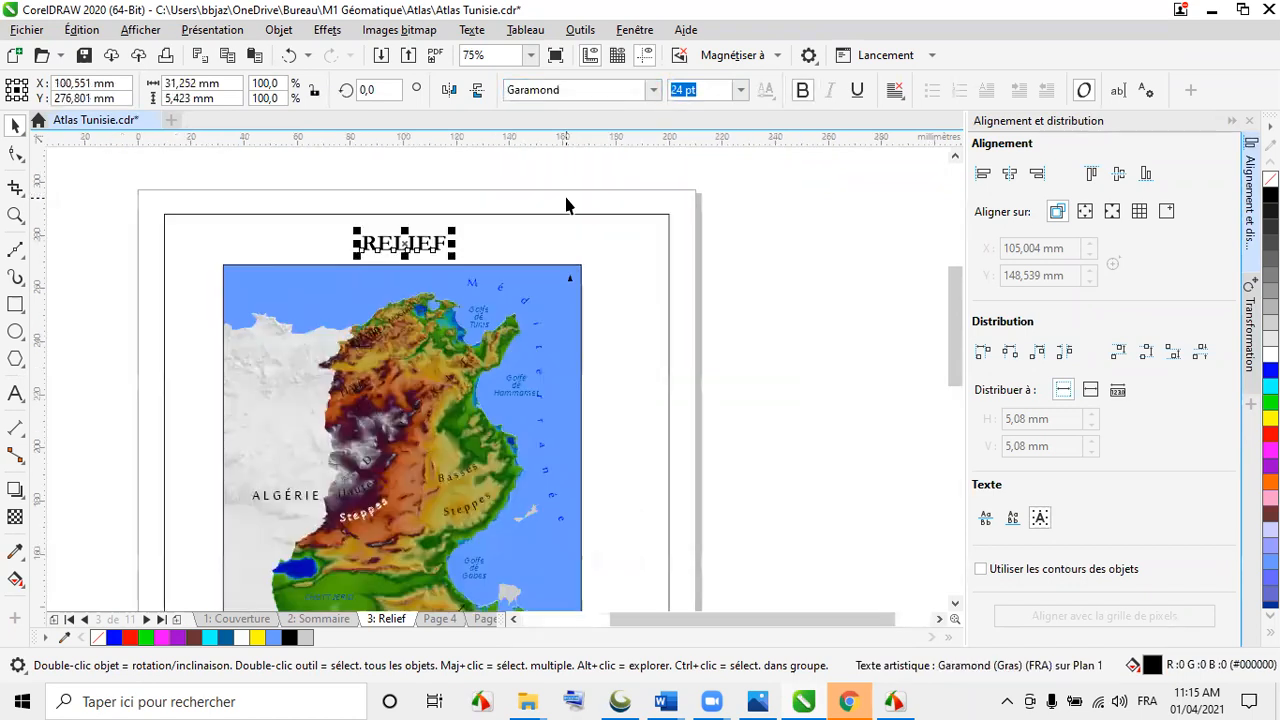
{"action": "left_click", "coordinate": [740, 90]}
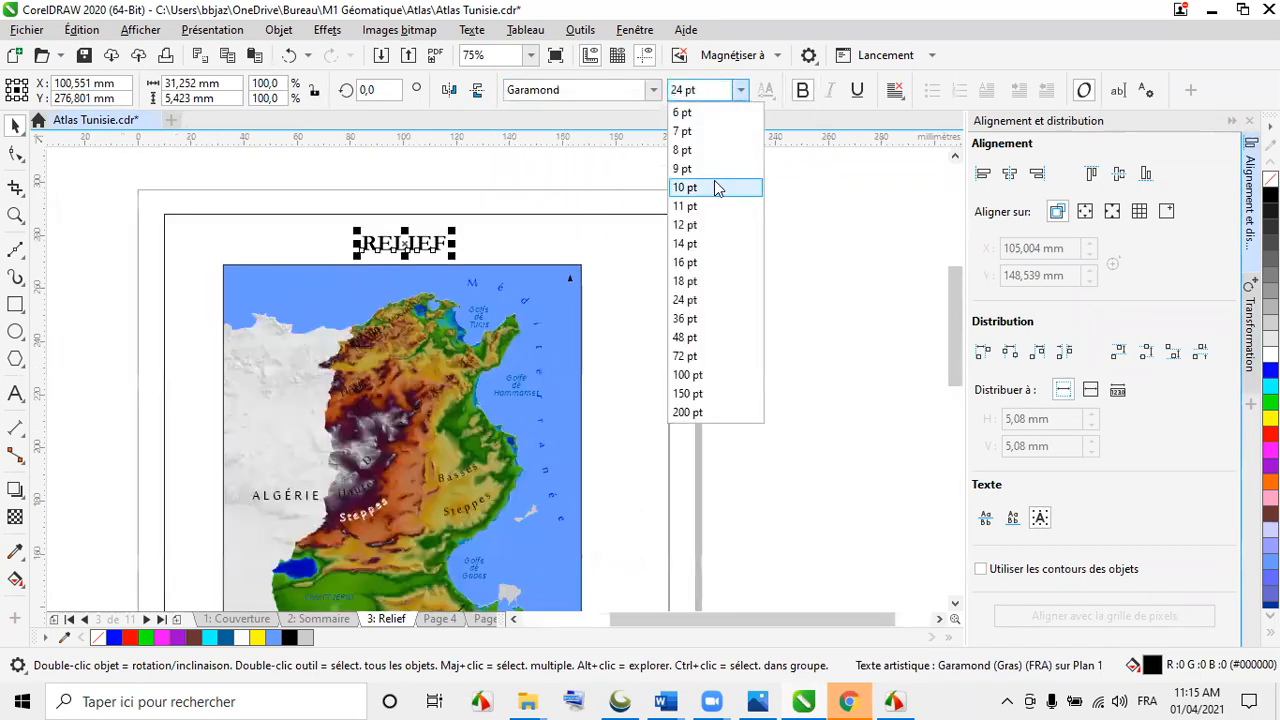
{"action": "left_click", "coordinate": [700, 281]}
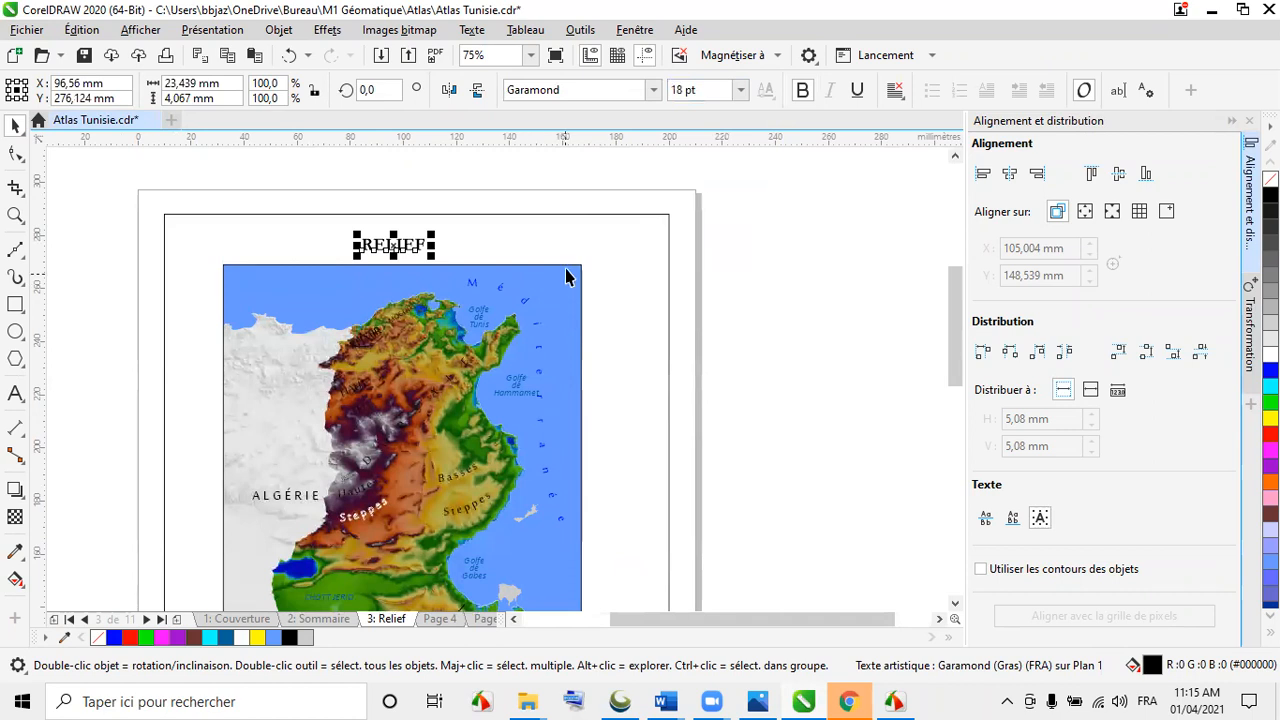
- Realign the resized title to the horizontal centre of the map frame
{"action": "left_click", "coordinate": [561, 268], "text": "shift"}
{"action": "key", "text": "c"}
{"action": "left_click", "coordinate": [643, 288]}
- Try an 8 pt outline on the north arrow in the map's upper corner, and settle on 1.5 pt
{"action": "left_click_drag", "start_coordinate": [538, 194], "coordinate": [593, 316]}
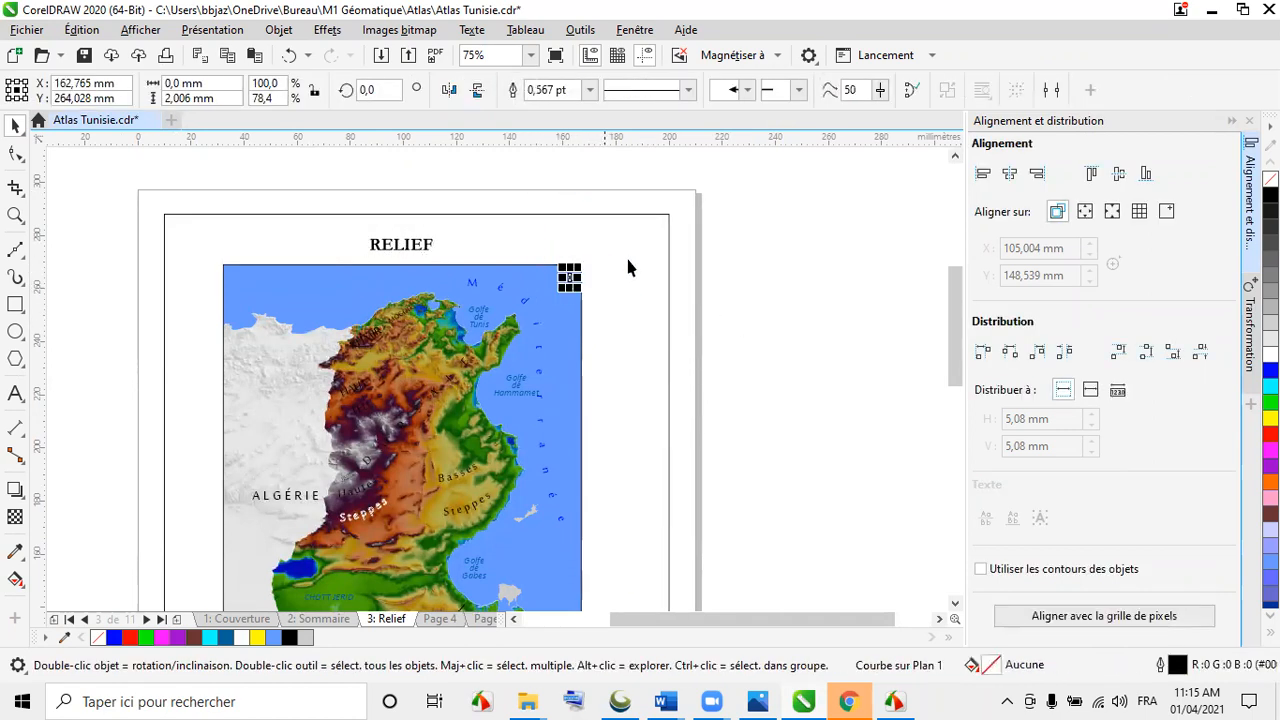
{"action": "left_click", "coordinate": [589, 90]}
{"action": "left_click", "coordinate": [565, 240]}
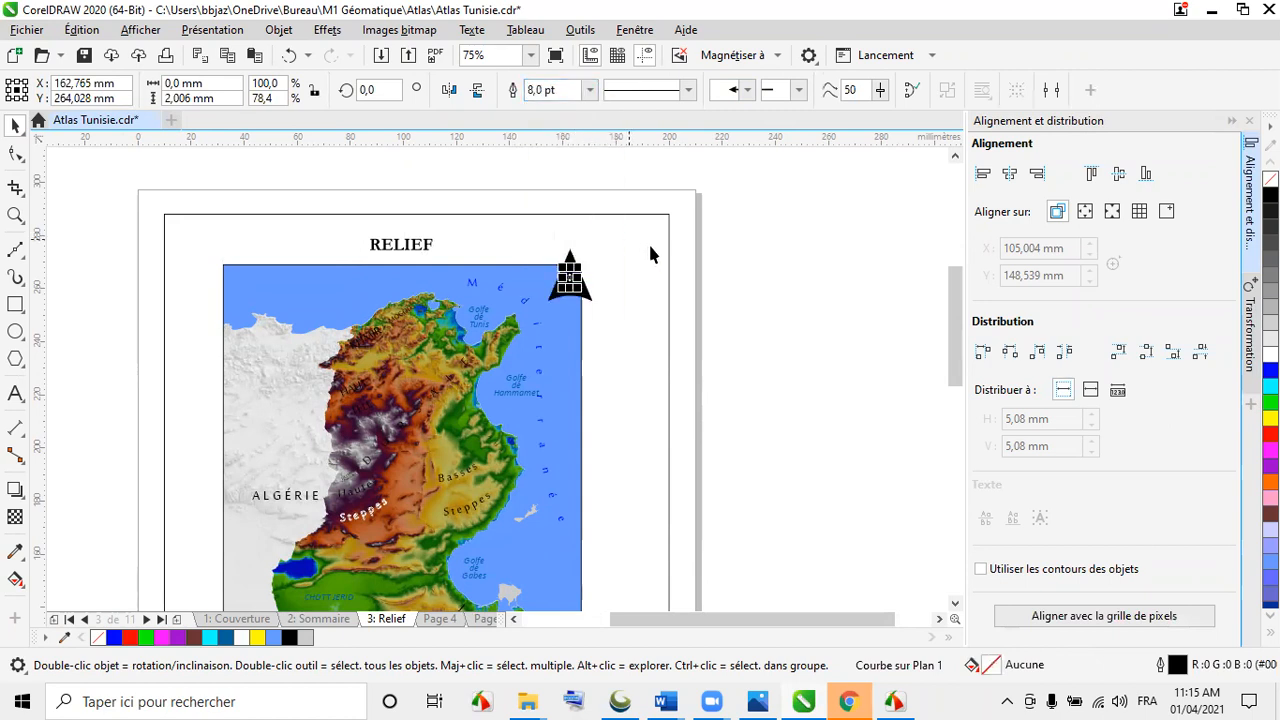
{"action": "left_click", "coordinate": [589, 90]}
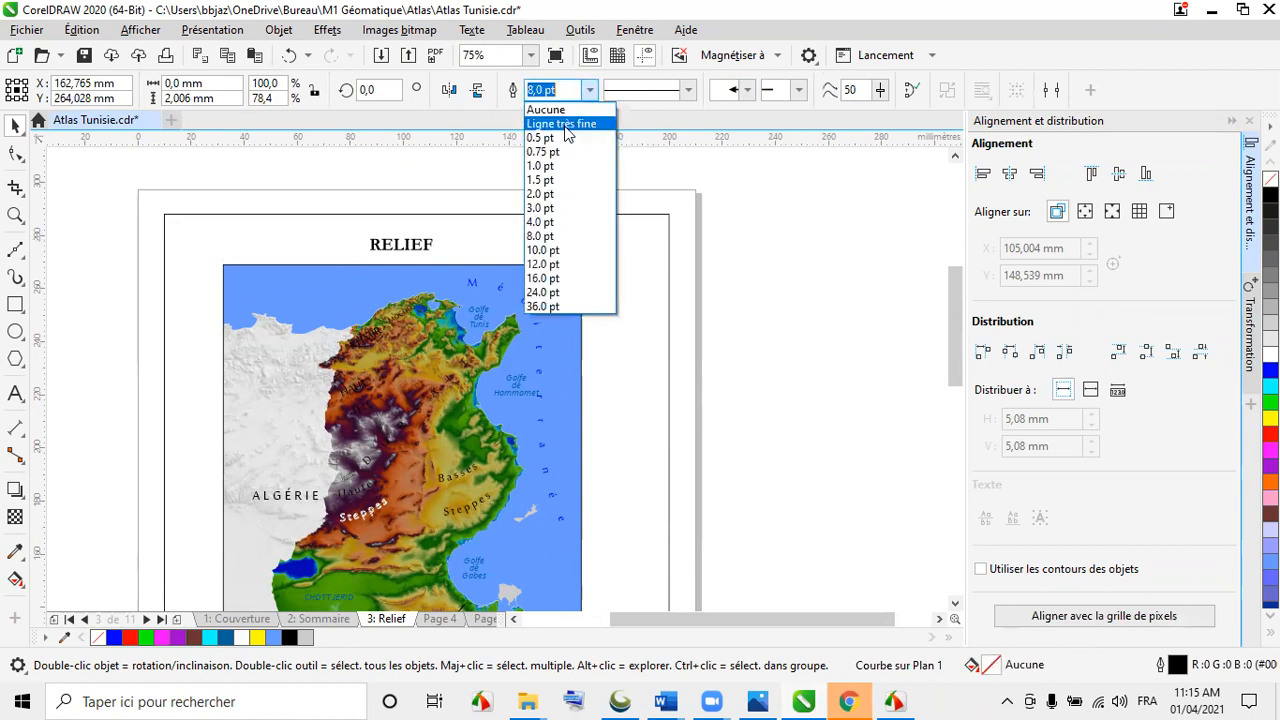
{"action": "left_click", "coordinate": [547, 180]}
{"action": "left_click", "coordinate": [747, 298]}
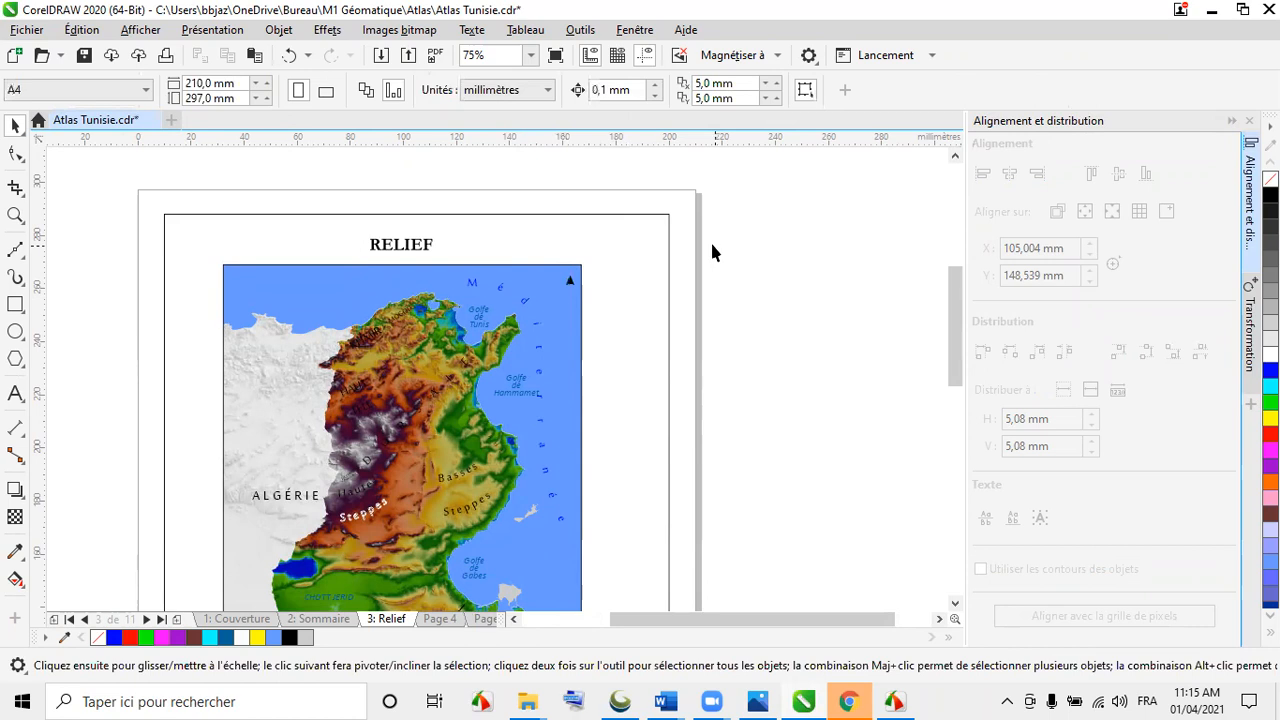
- Publish only the current Relief page as a PDF named Atlas Tunisie in the Atlas folder
{"action": "scroll", "coordinate": [704, 245], "scroll_direction": "down", "scroll_amount": 2}
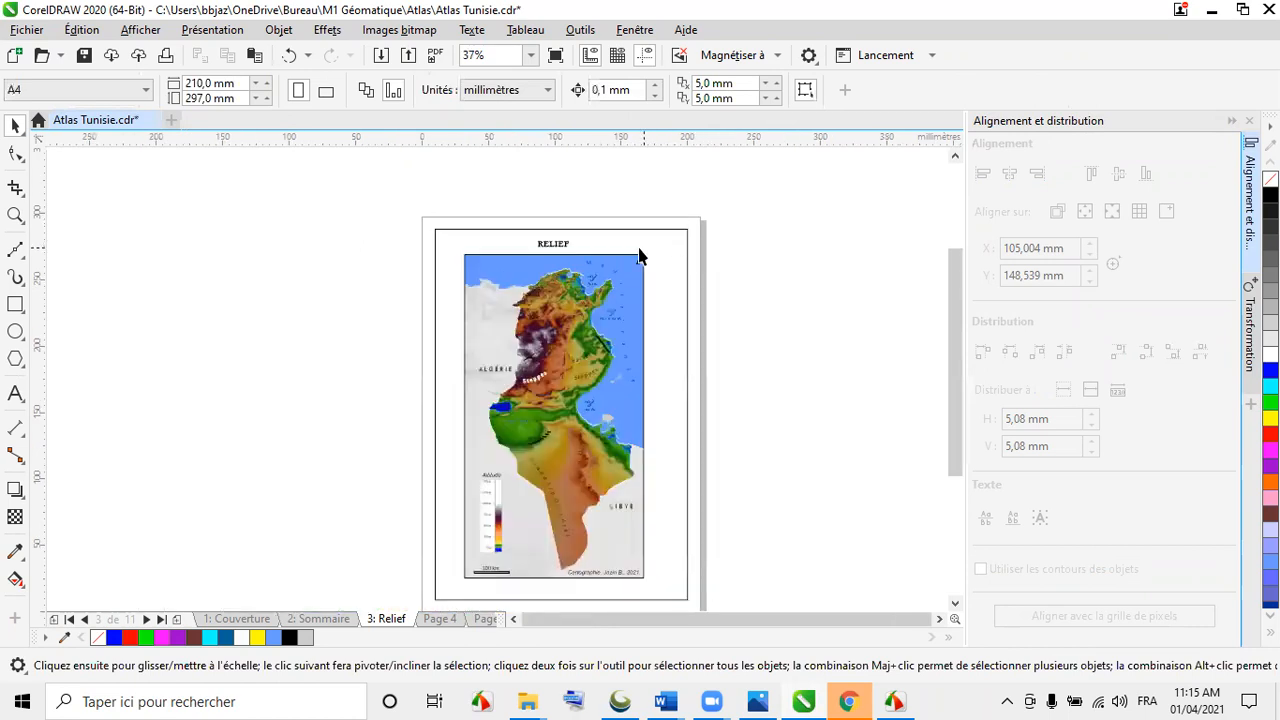
{"action": "left_click", "coordinate": [432, 55]}
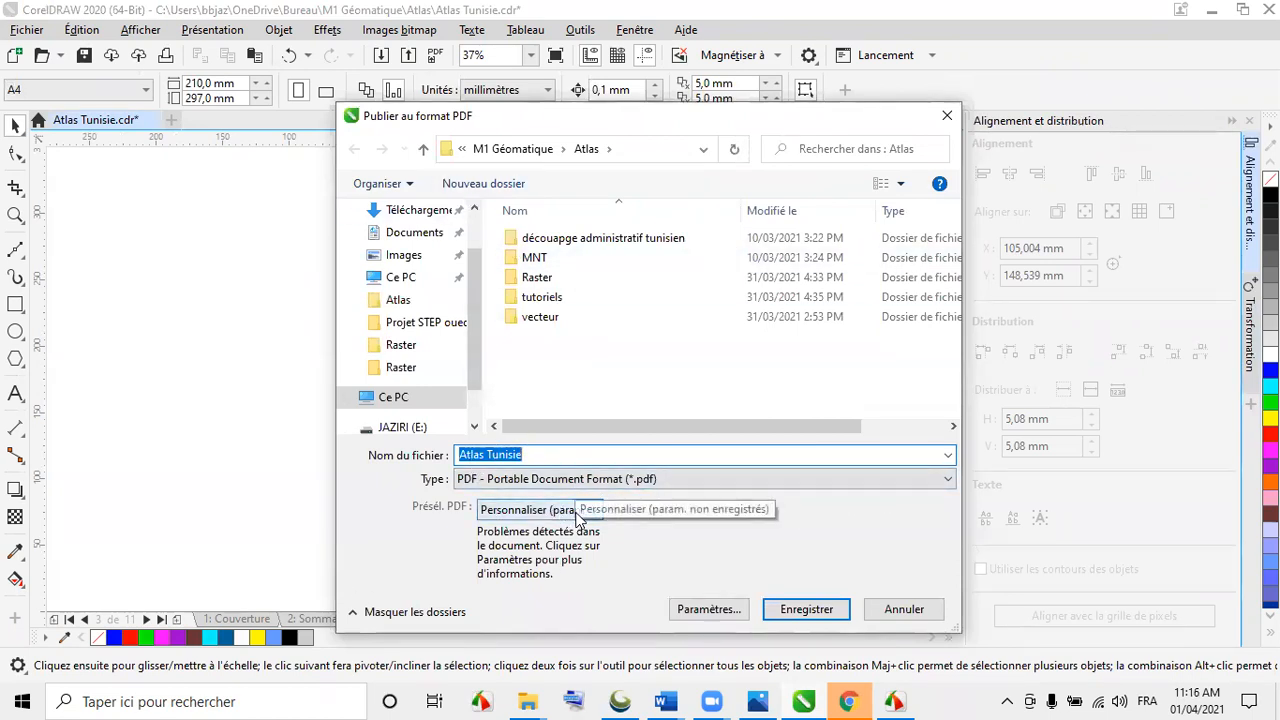
{"action": "left_click", "coordinate": [704, 610]}
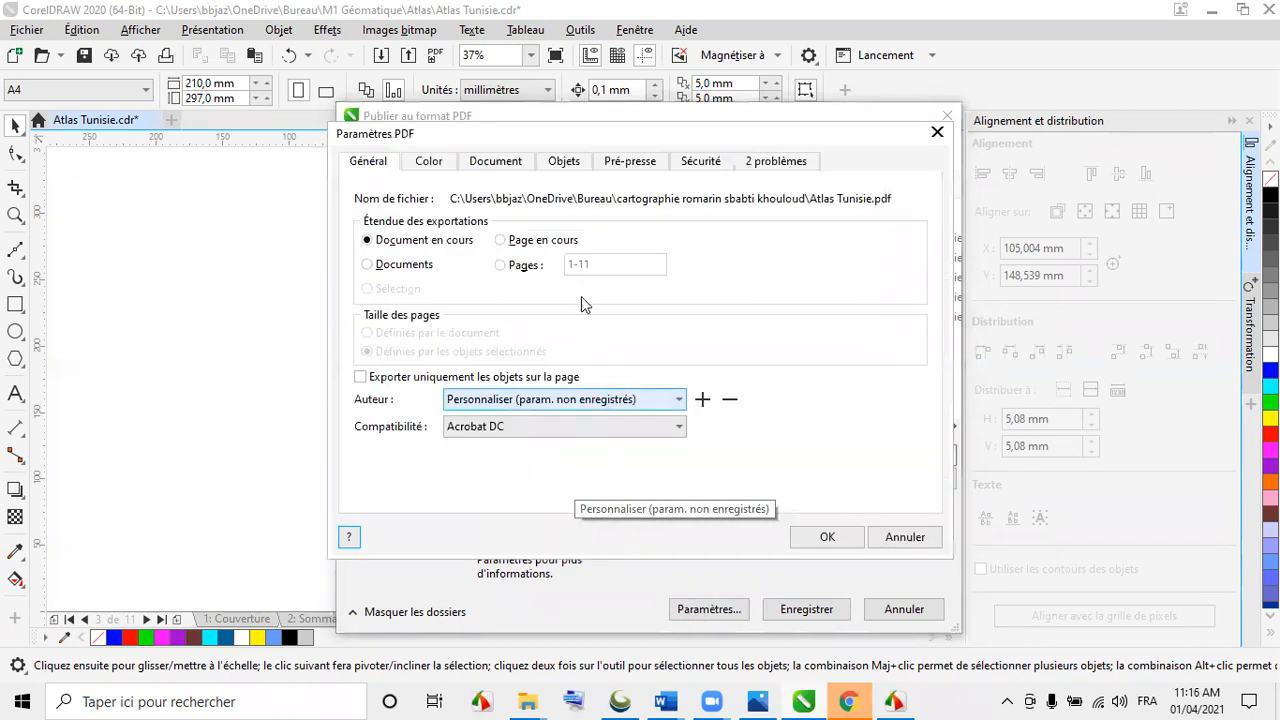
{"action": "left_click", "coordinate": [540, 243]}
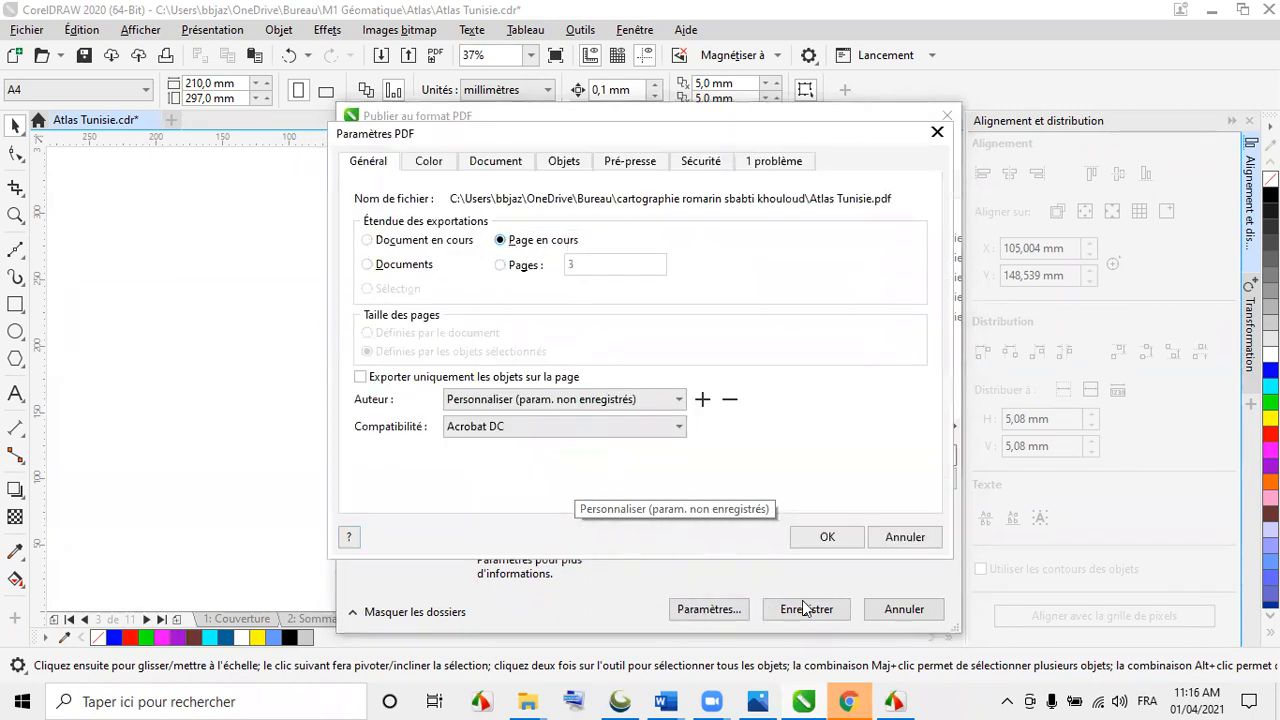
{"action": "left_click", "coordinate": [827, 537]}
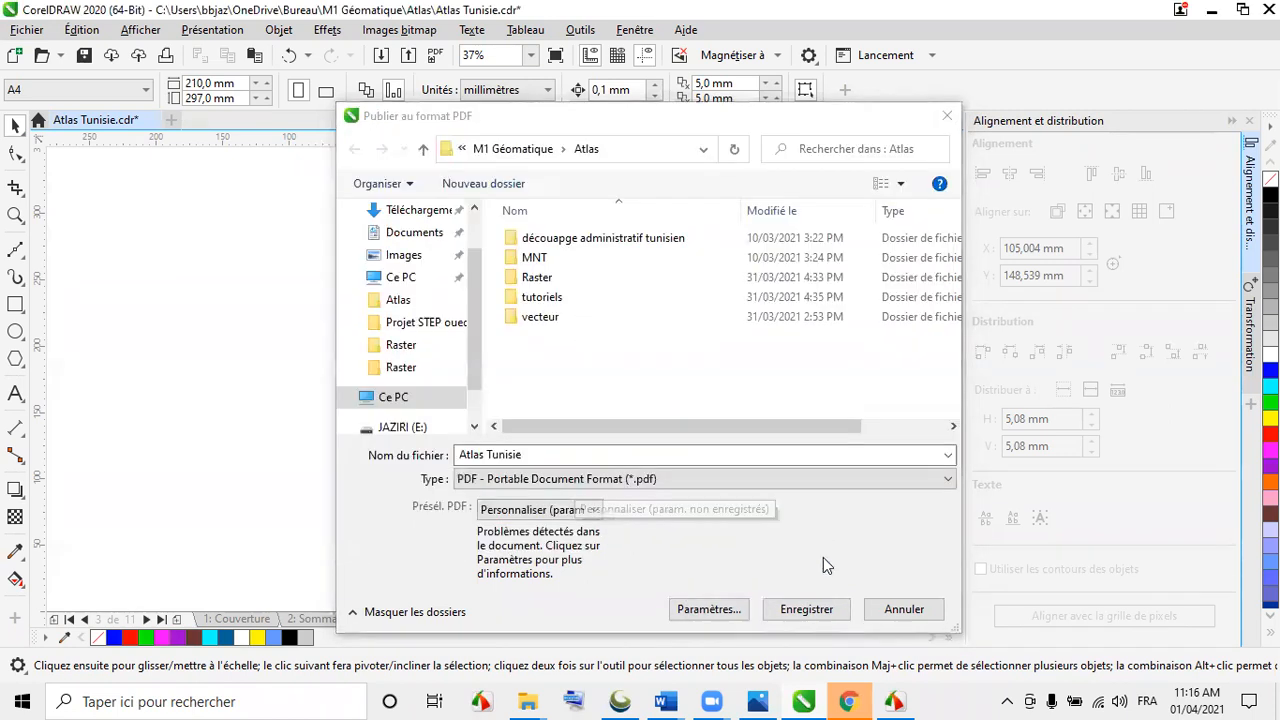
{"action": "left_click", "coordinate": [807, 610]}
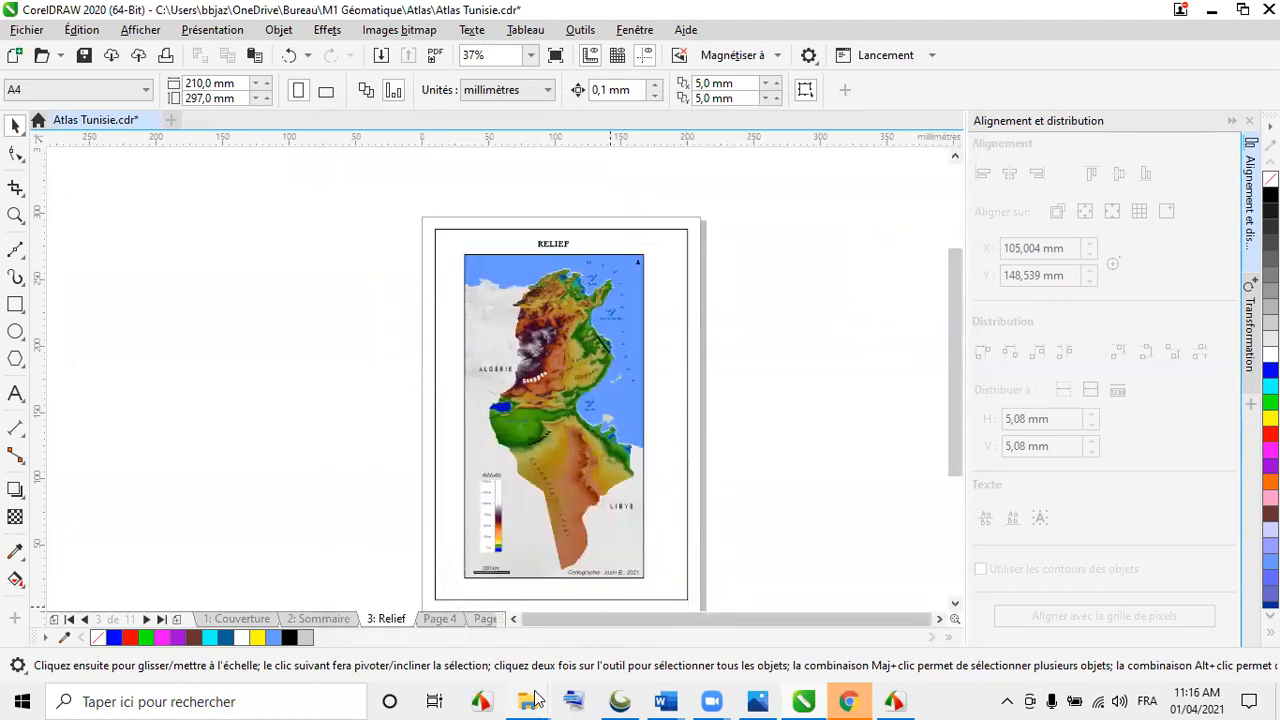
- Switch to File Explorer and locate the exported Atlas Tunisie PDF in the Atlas folder
{"action": "mouse_move", "coordinate": [537, 697]}
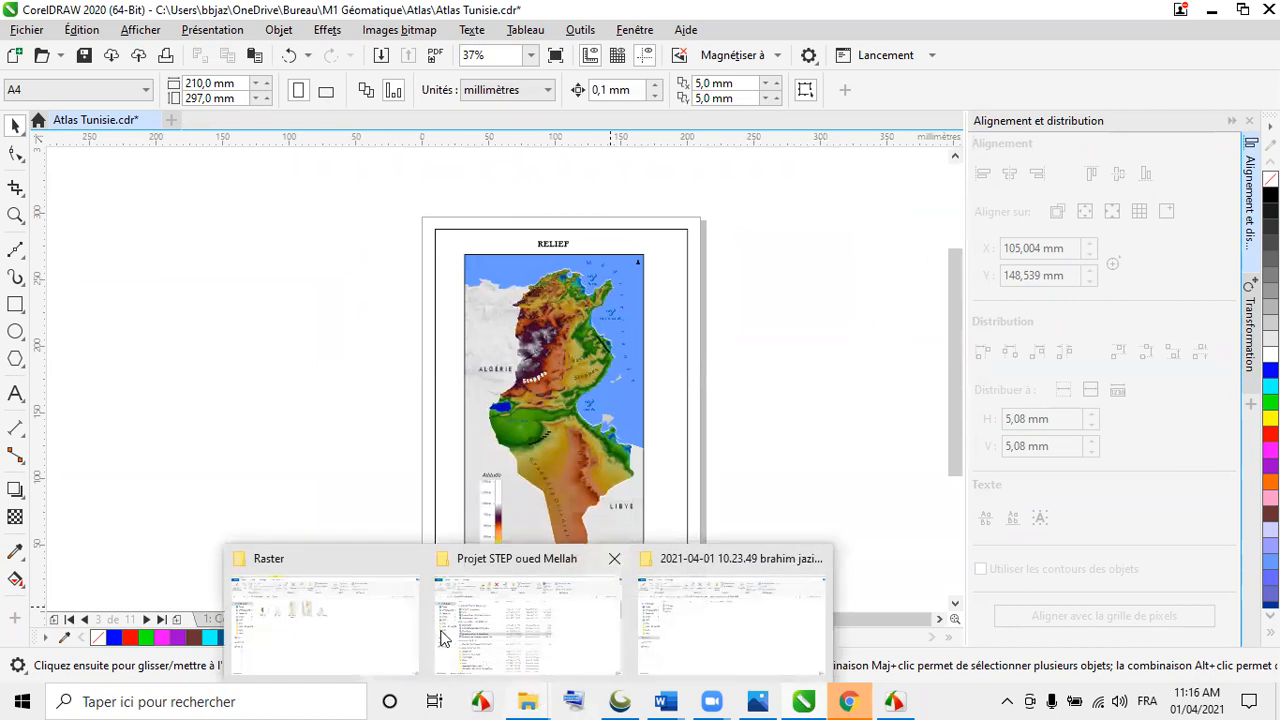
{"action": "left_click", "coordinate": [370, 635]}
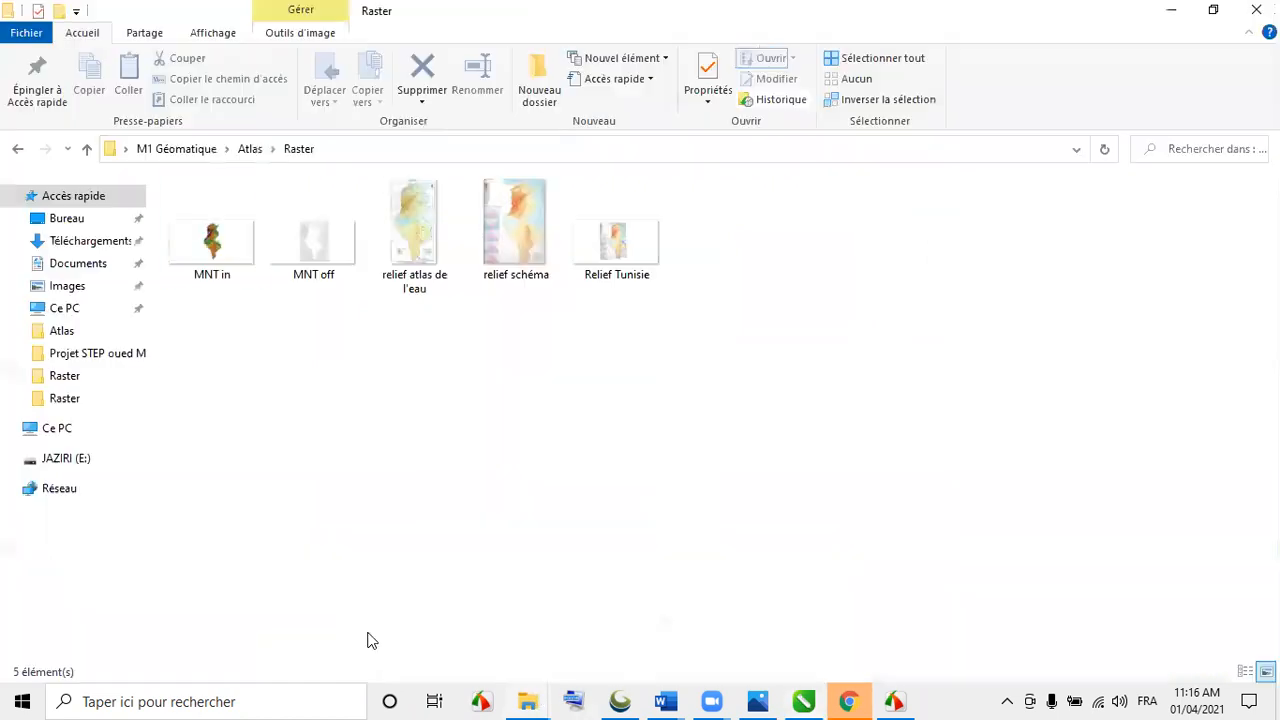
{"action": "left_click", "coordinate": [257, 153]}
{"action": "left_click", "coordinate": [185, 329]}
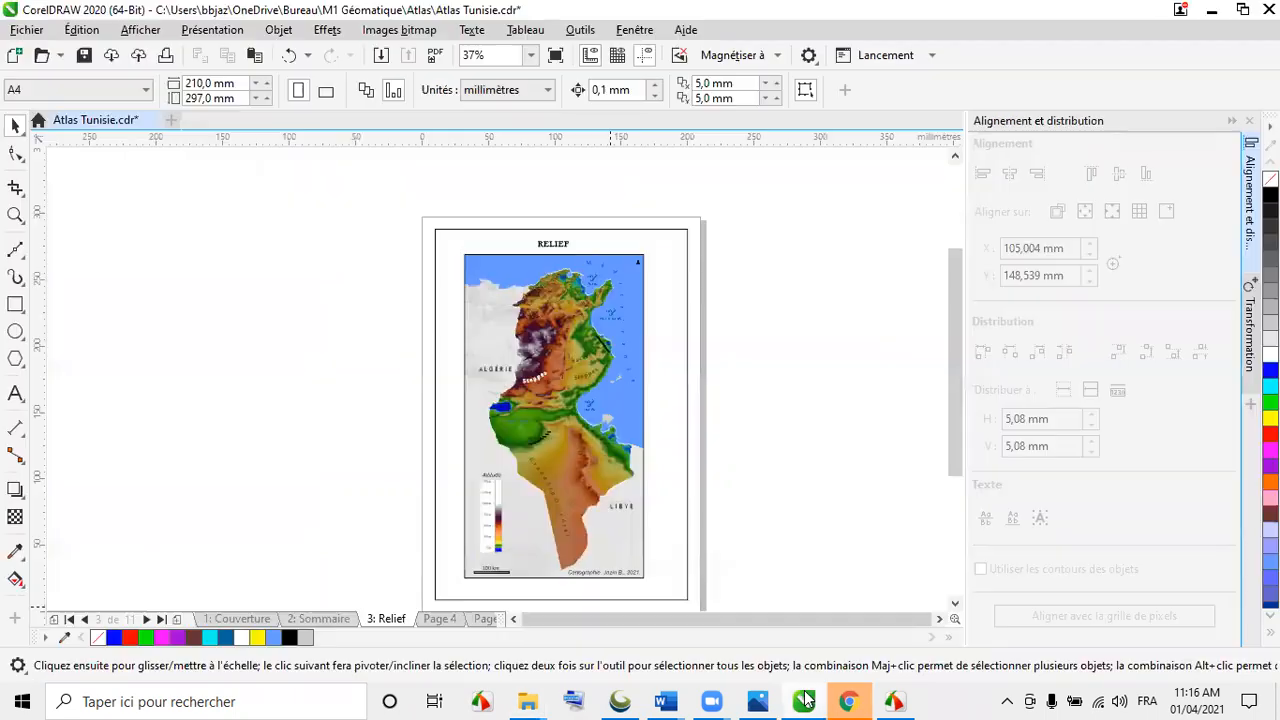
- Bring the Atlas folder back up, try to open the exported Atlas Tunisie PDF, and return to the folder
{"action": "left_click", "coordinate": [770, 560]}
{"action": "left_click", "coordinate": [530, 700]}
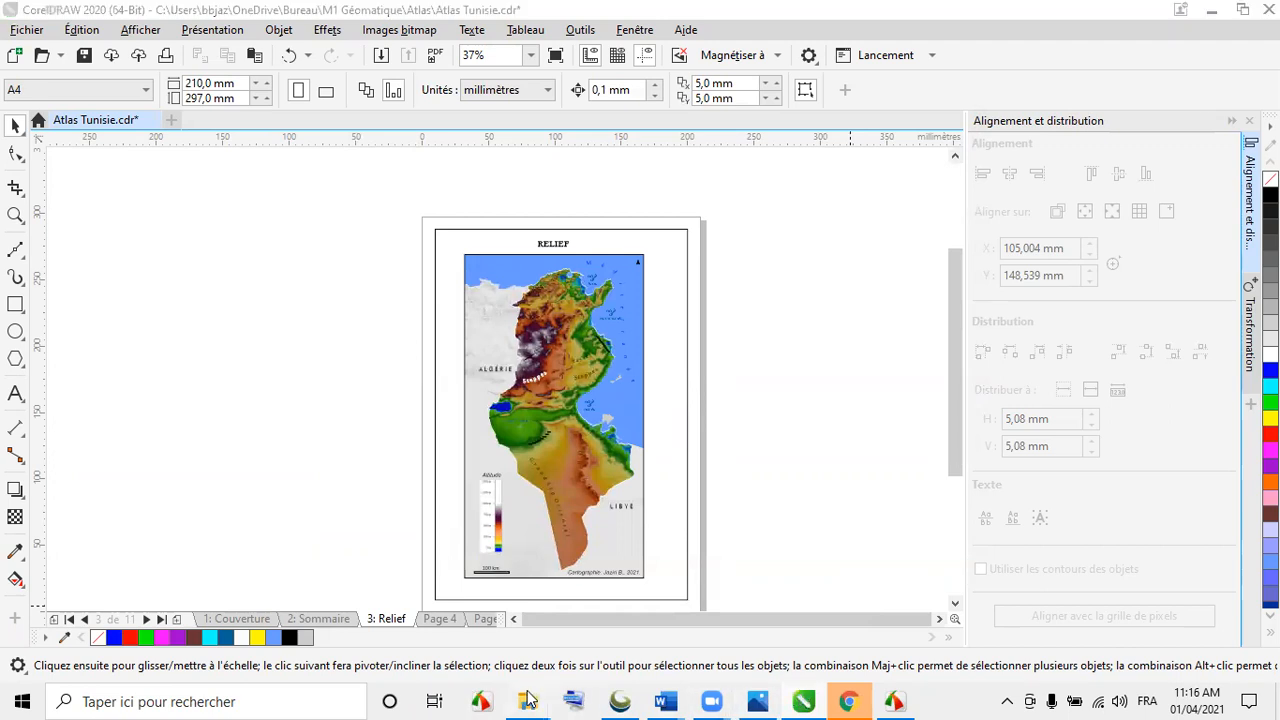
{"action": "left_click", "coordinate": [366, 590]}
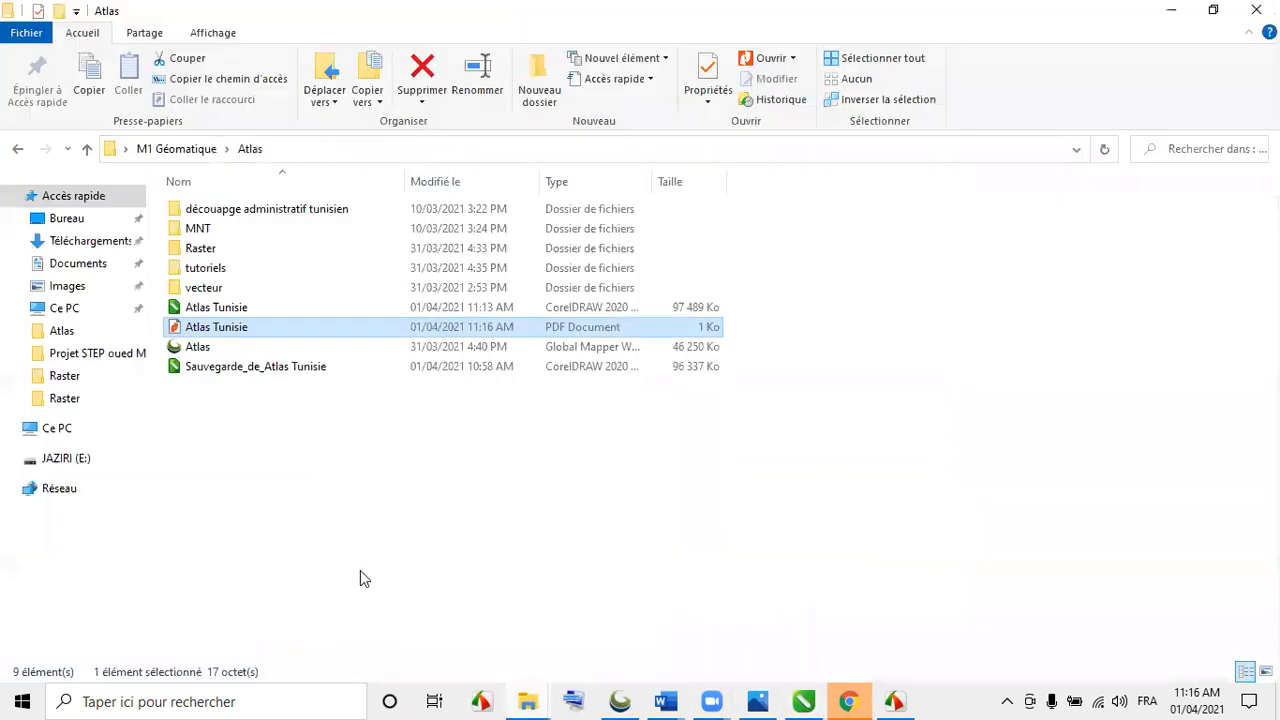
{"action": "left_click", "coordinate": [537, 420]}
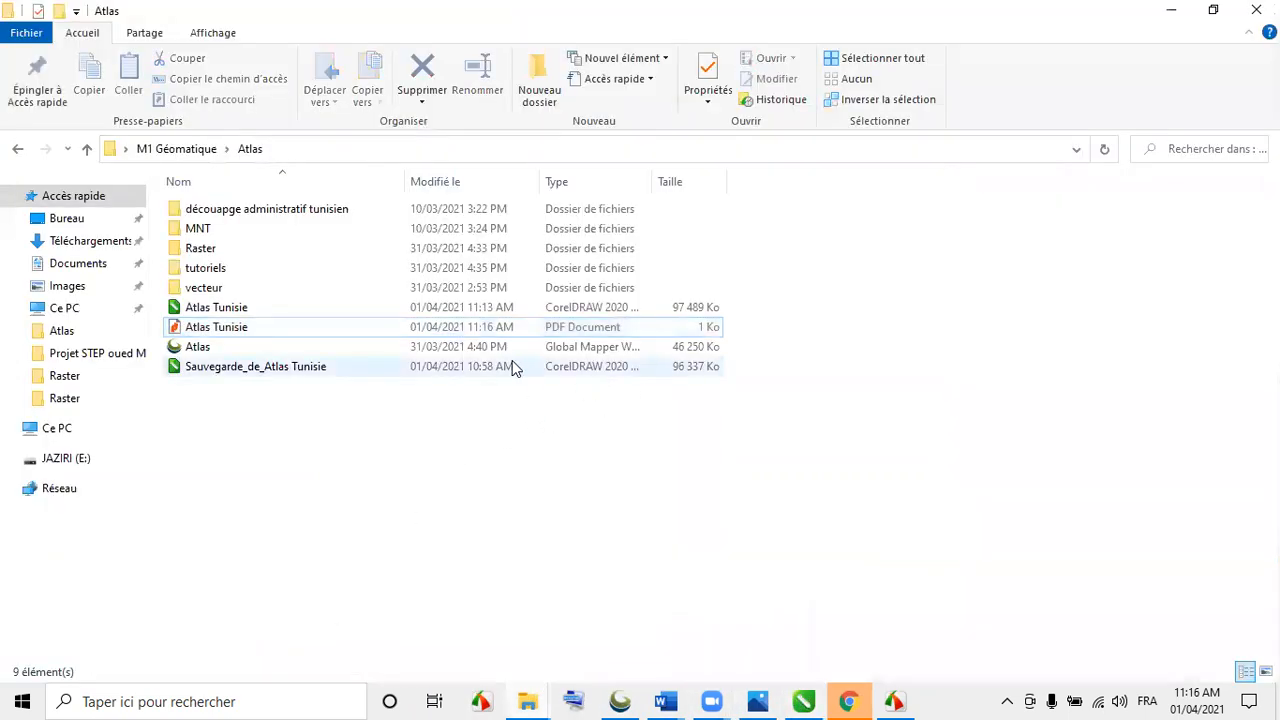
{"action": "left_click", "coordinate": [311, 335]}
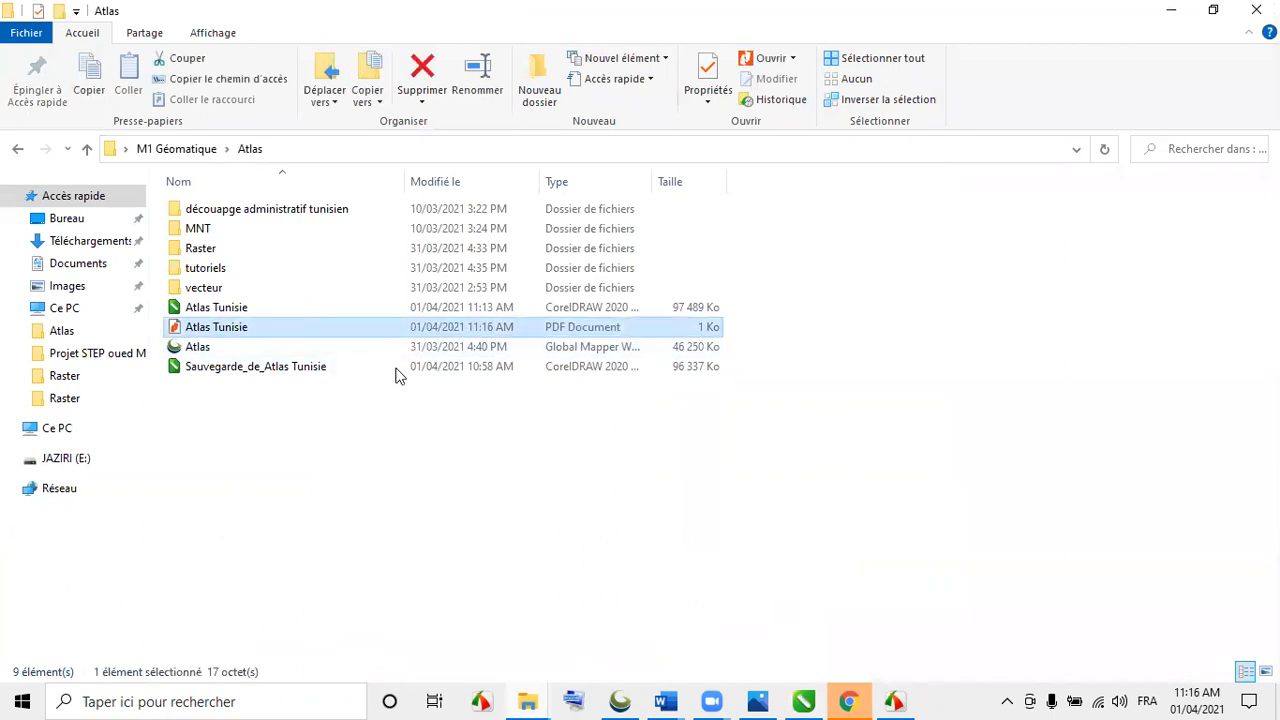
{"action": "double_click", "coordinate": [350, 340]}
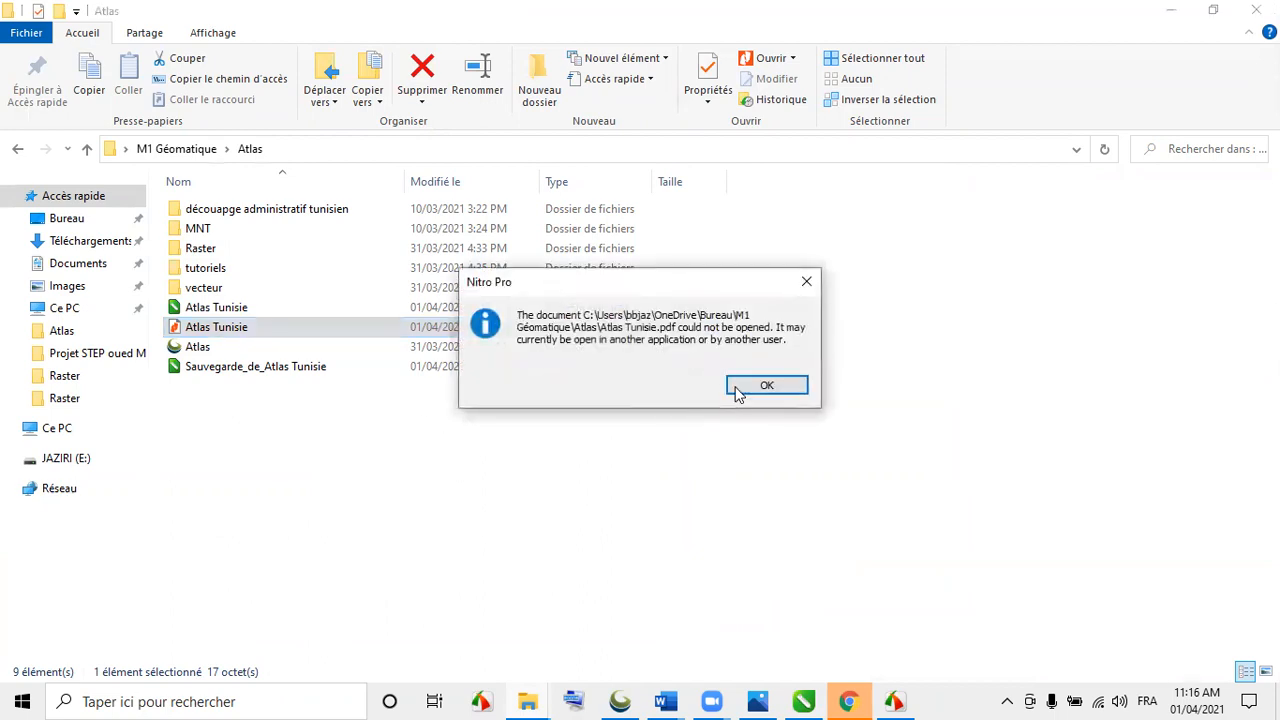
{"action": "left_click", "coordinate": [740, 391]}
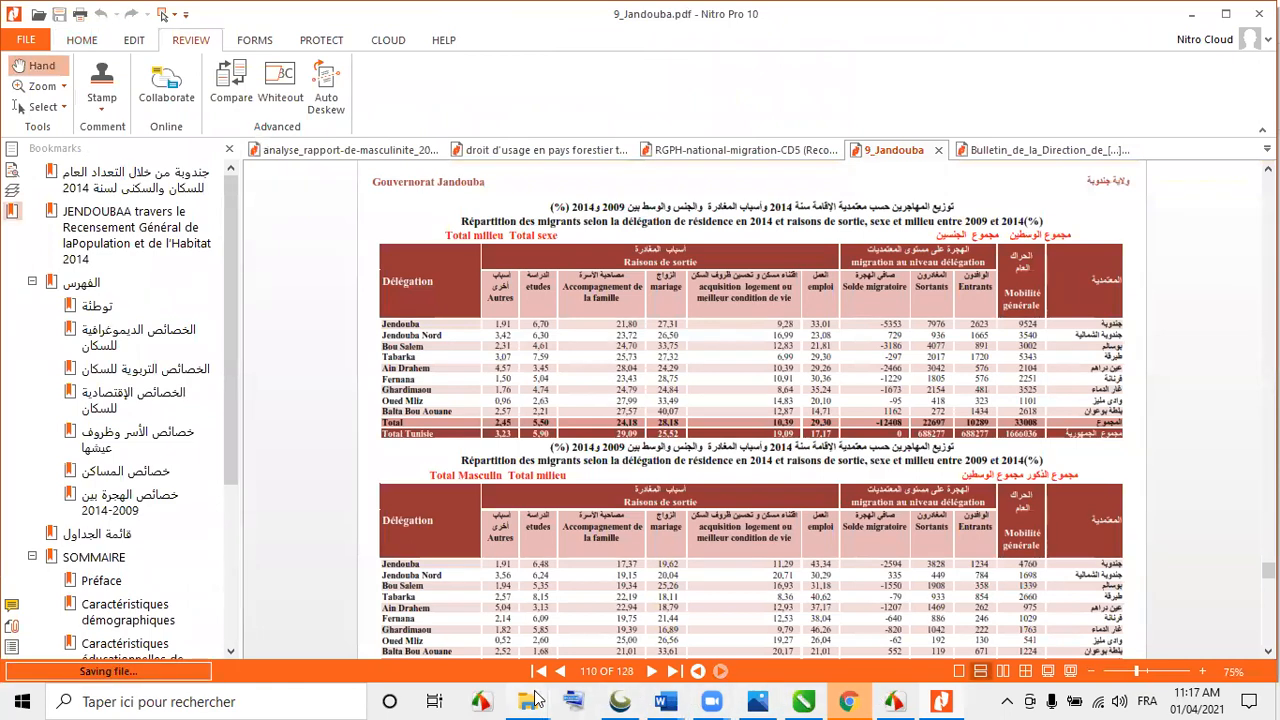
{"action": "mouse_move", "coordinate": [535, 700]}
{"action": "left_click", "coordinate": [328, 608]}
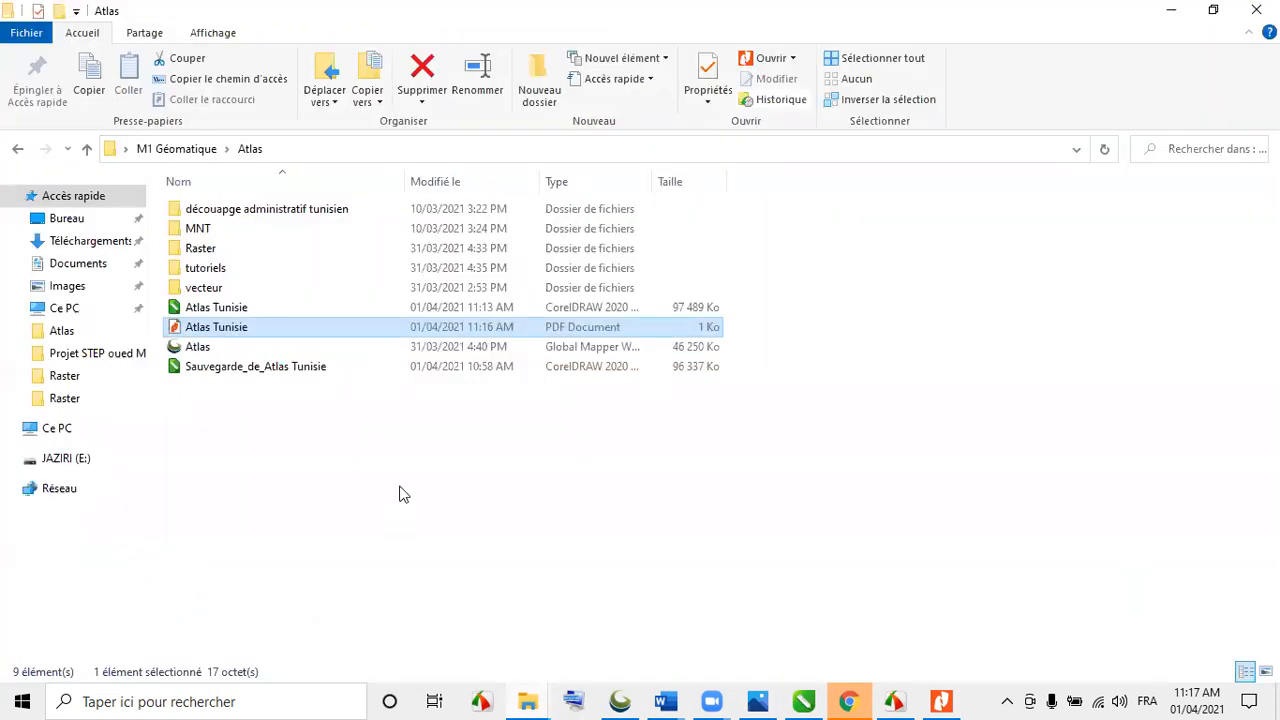
- Switch back to CorelDRAW and try to publish page 3 over the existing Atlas Tunisie PDF in the Atlas folder
{"action": "left_click", "coordinate": [797, 700]}
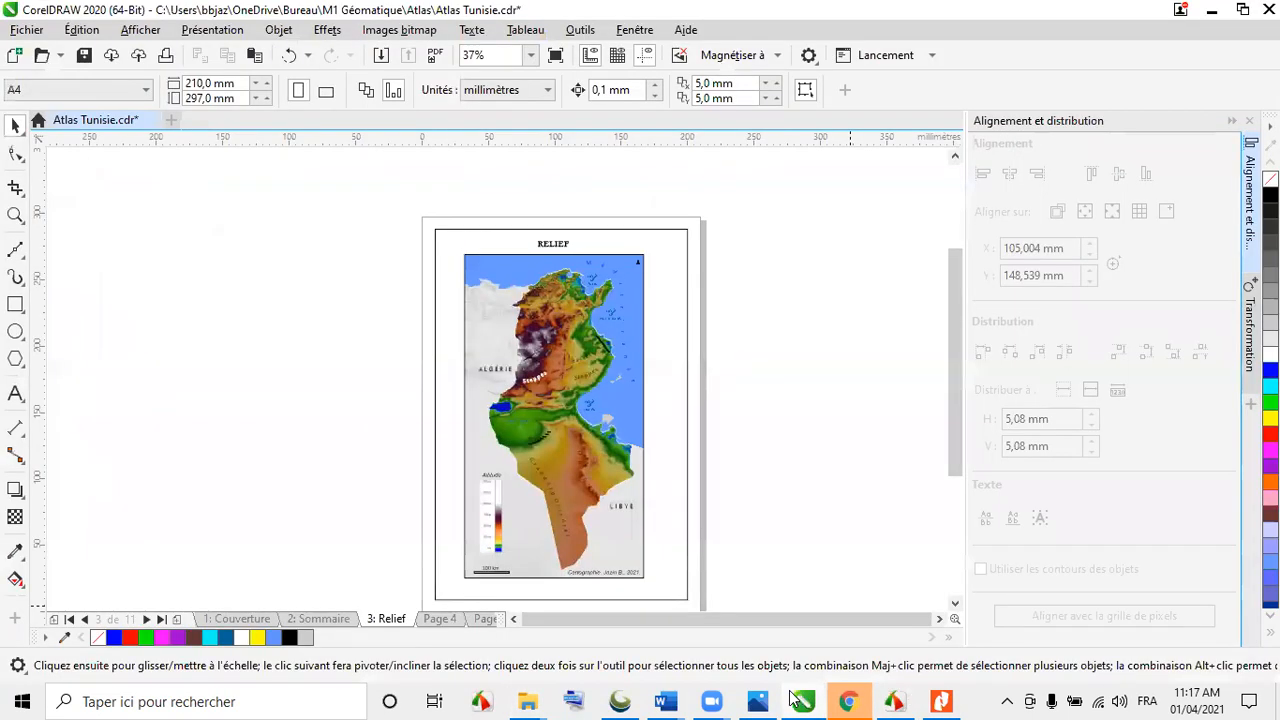
{"action": "scroll", "coordinate": [585, 390], "scroll_direction": "down", "scroll_amount": 2}
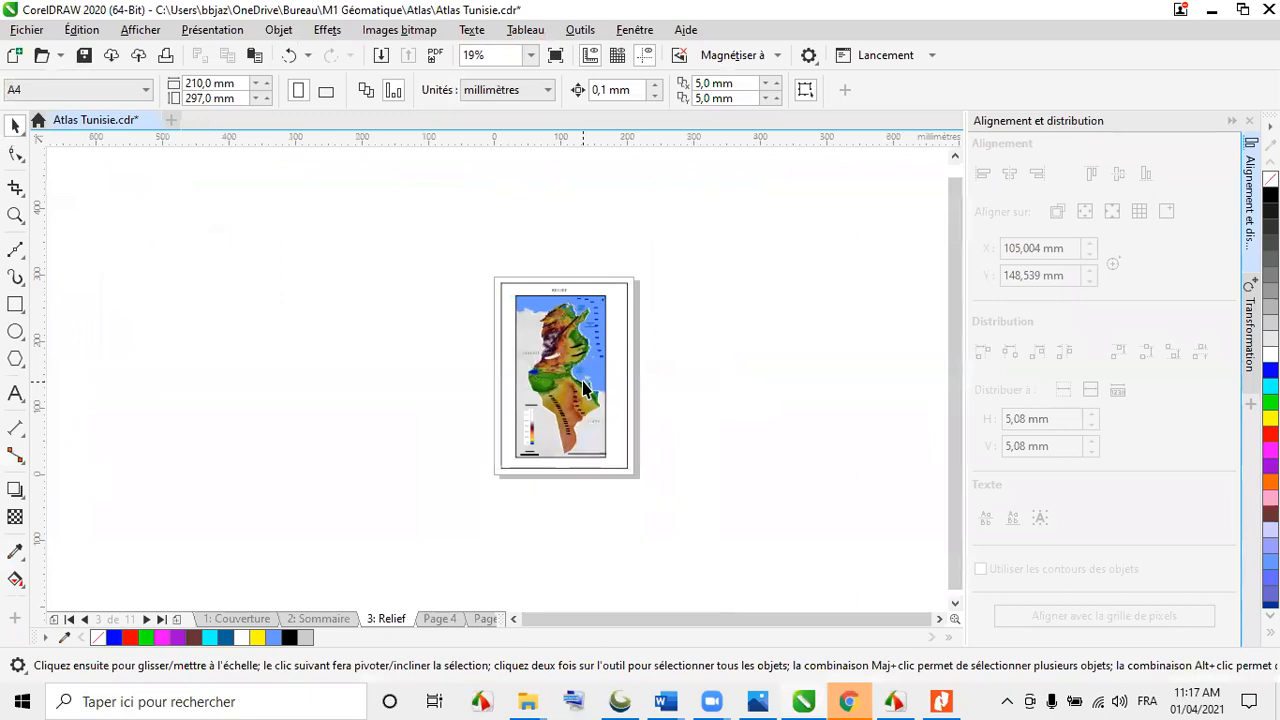
{"action": "scroll", "coordinate": [585, 390], "scroll_direction": "up", "scroll_amount": 2}
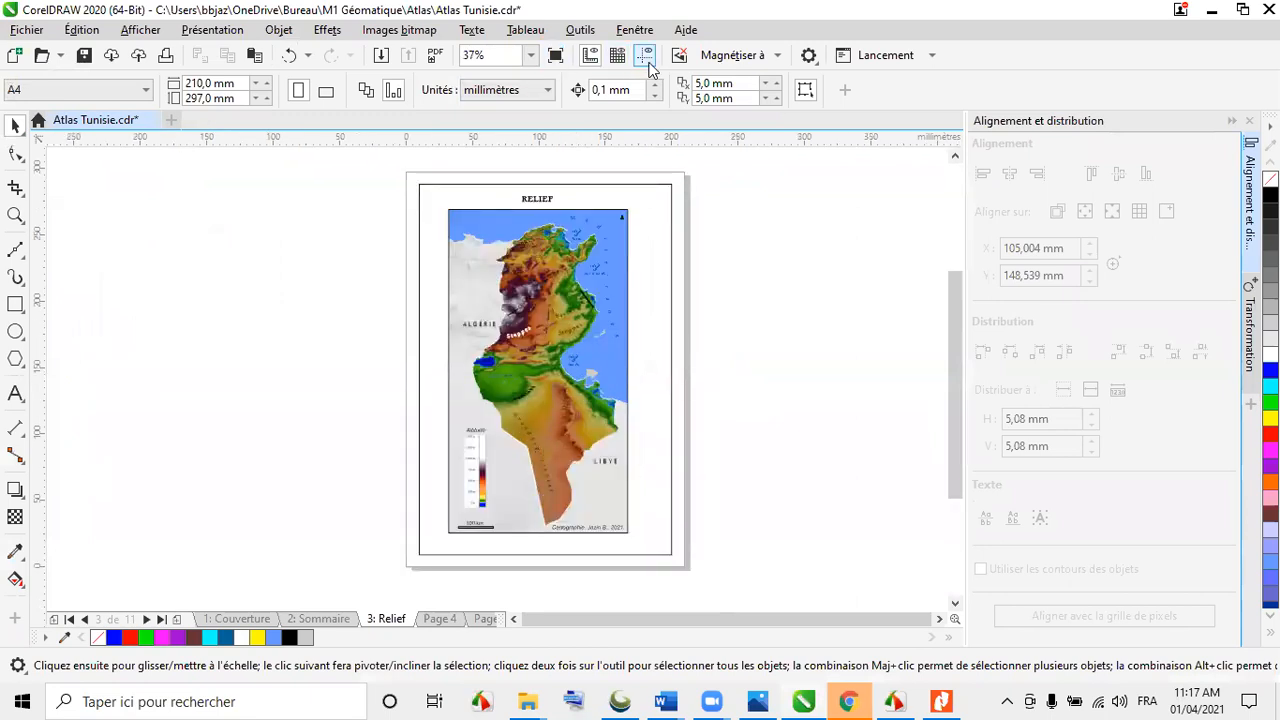
{"action": "left_click", "coordinate": [436, 60]}
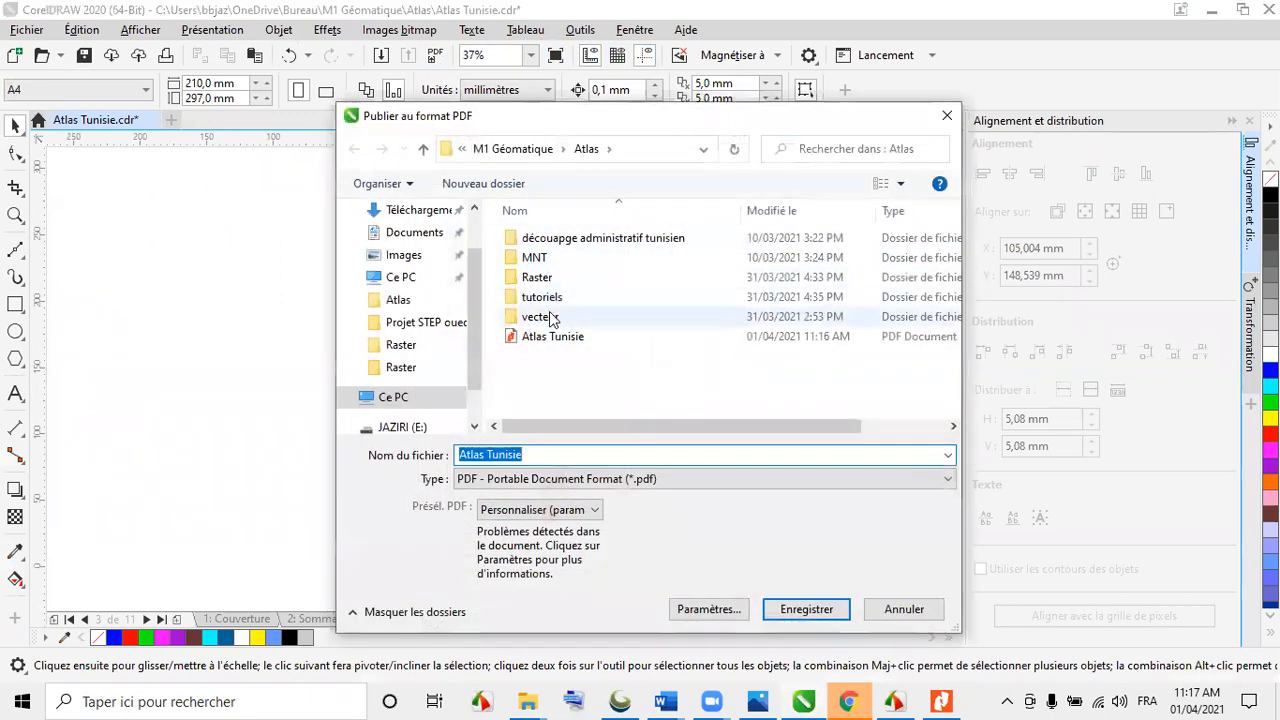
{"action": "left_click", "coordinate": [552, 337]}
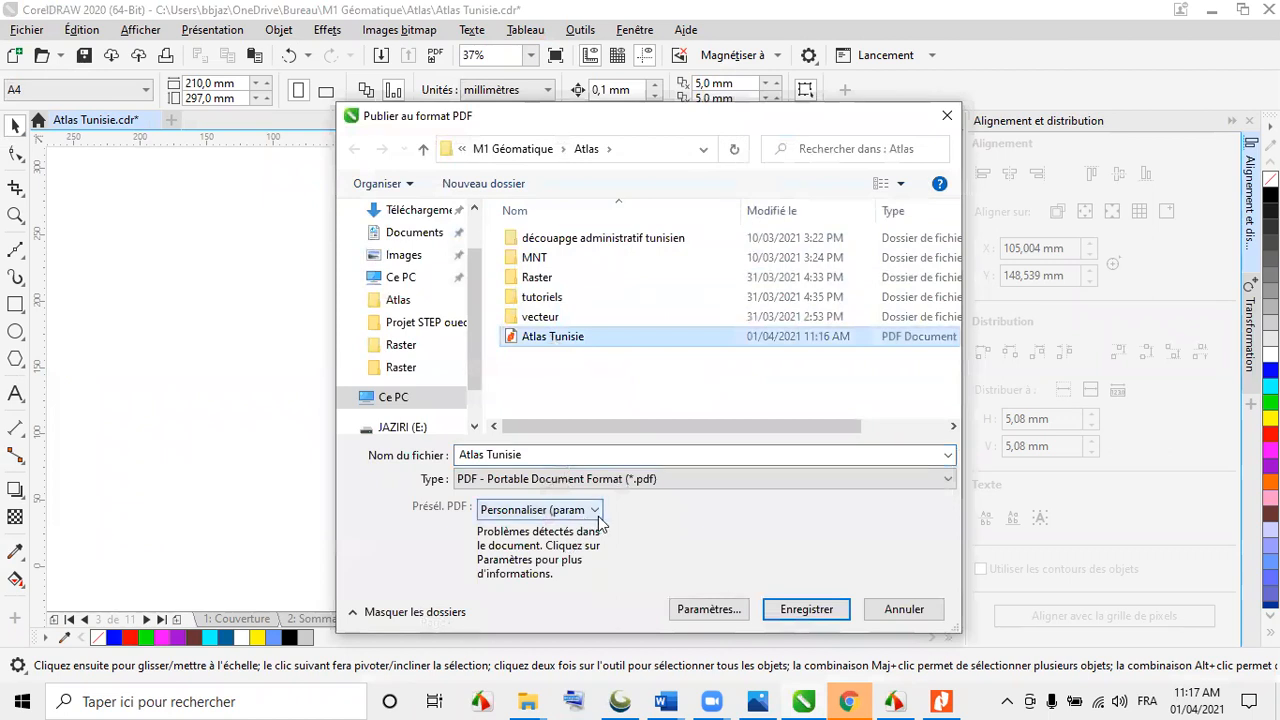
{"action": "left_click", "coordinate": [706, 609]}
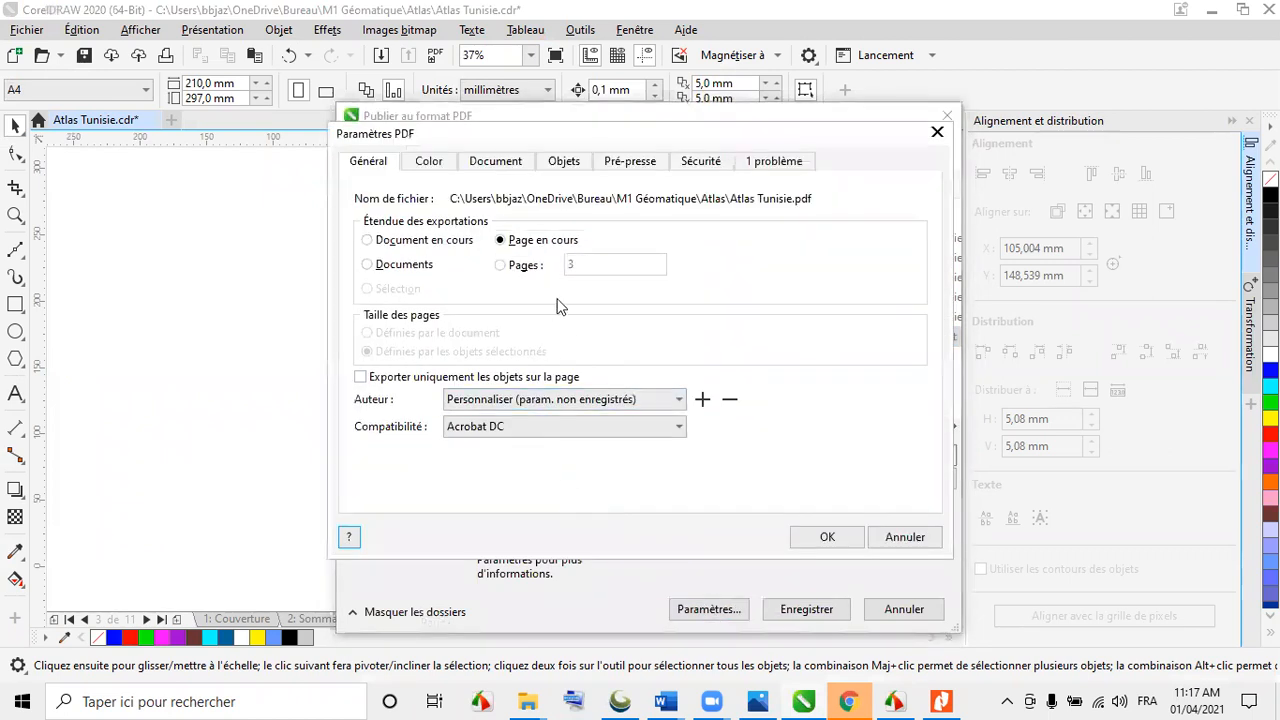
{"action": "left_click", "coordinate": [509, 270]}
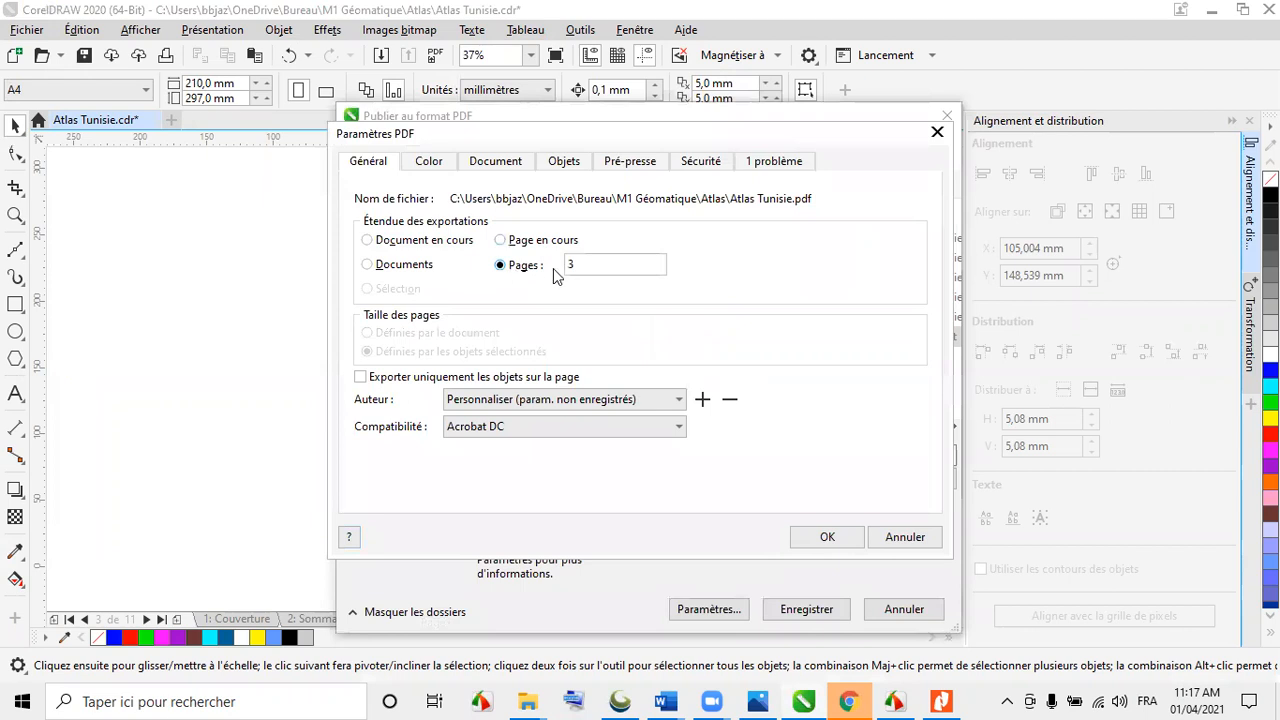
{"action": "left_click", "coordinate": [827, 538]}
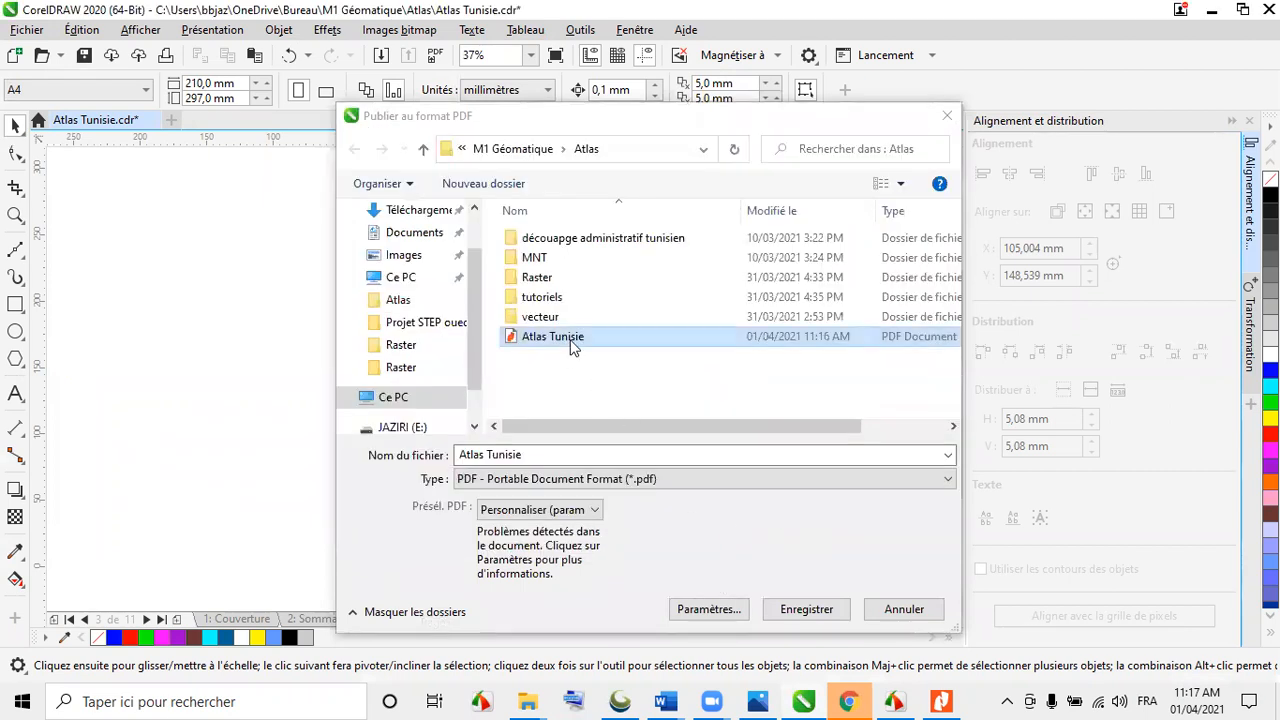
{"action": "left_click", "coordinate": [793, 614]}
{"action": "left_click", "coordinate": [699, 366]}
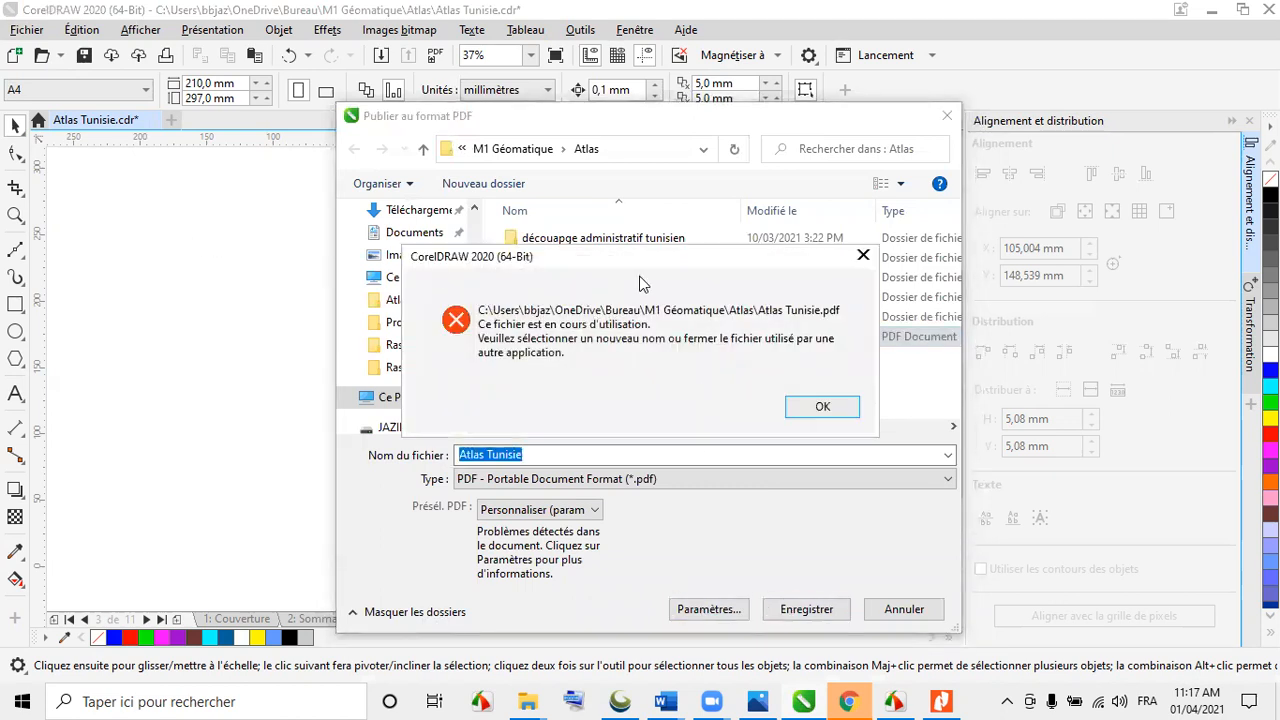
{"action": "left_click", "coordinate": [819, 415]}
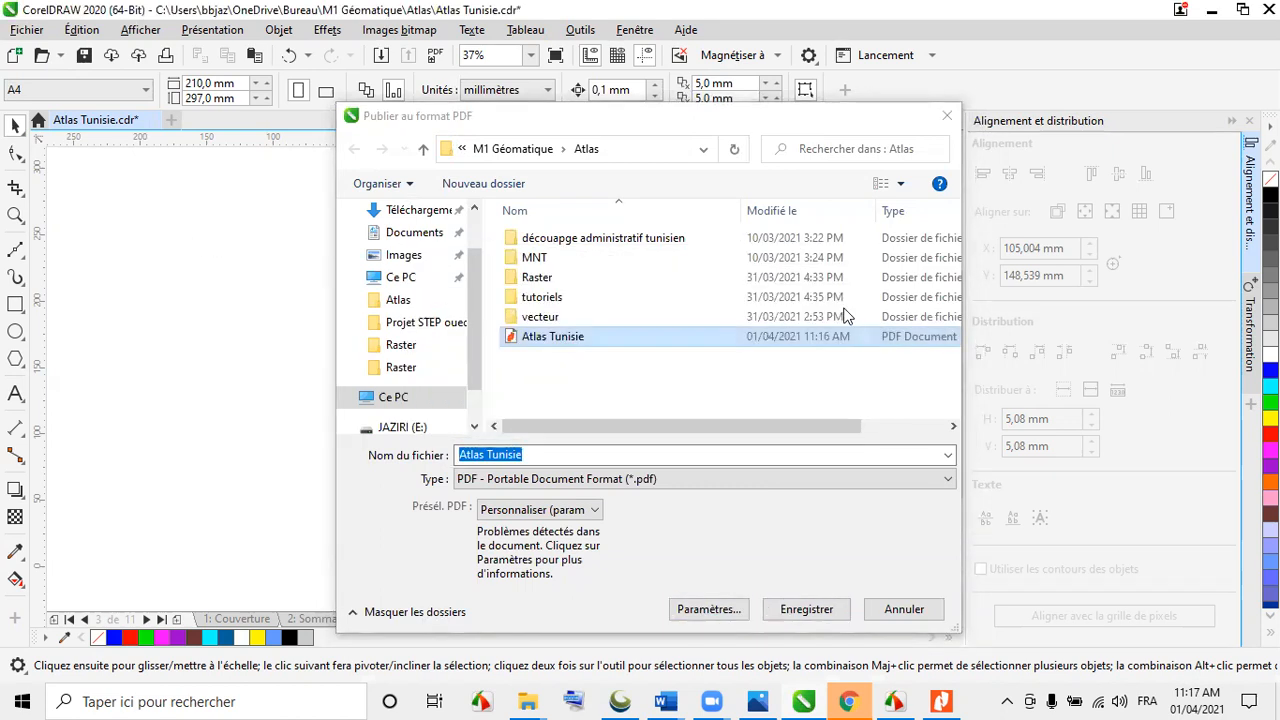
{"action": "left_click", "coordinate": [946, 117]}
- Switch to Nitro Pro, check its list of open documents for the Atlas Tunisie PDF, and return to CorelDRAW
{"action": "left_click", "coordinate": [936, 701]}
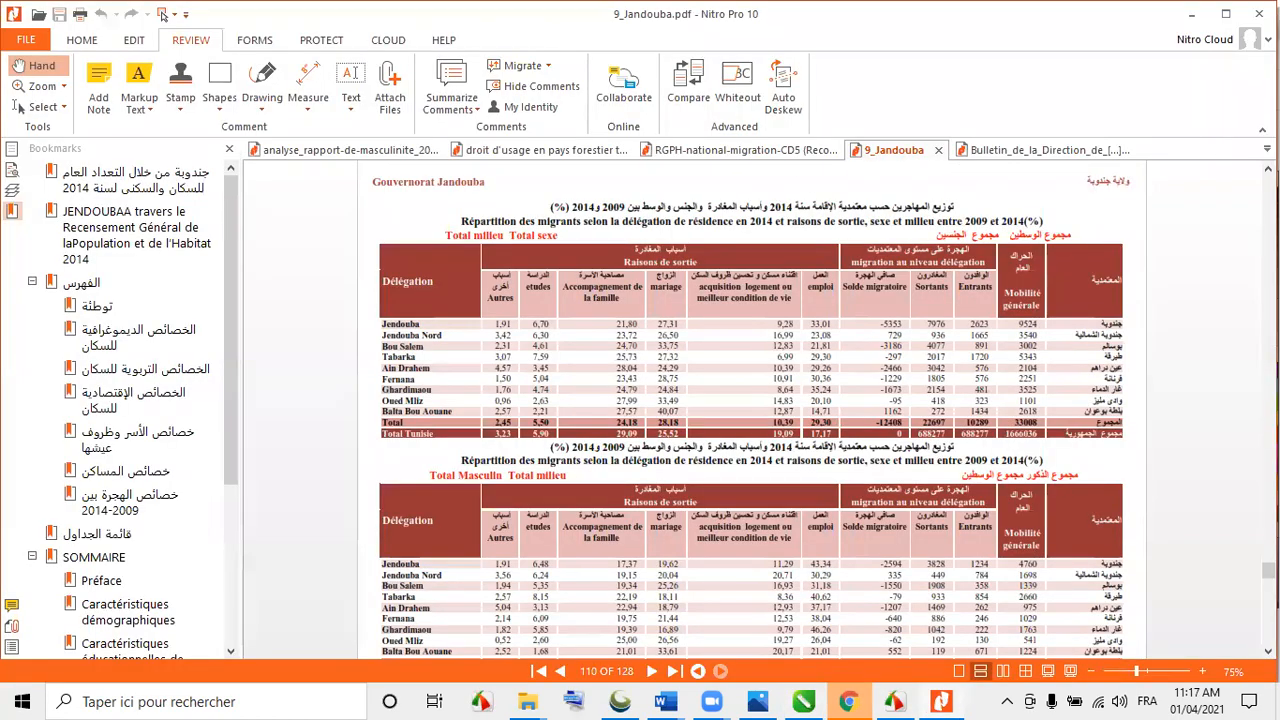
{"action": "left_click", "coordinate": [1267, 149]}
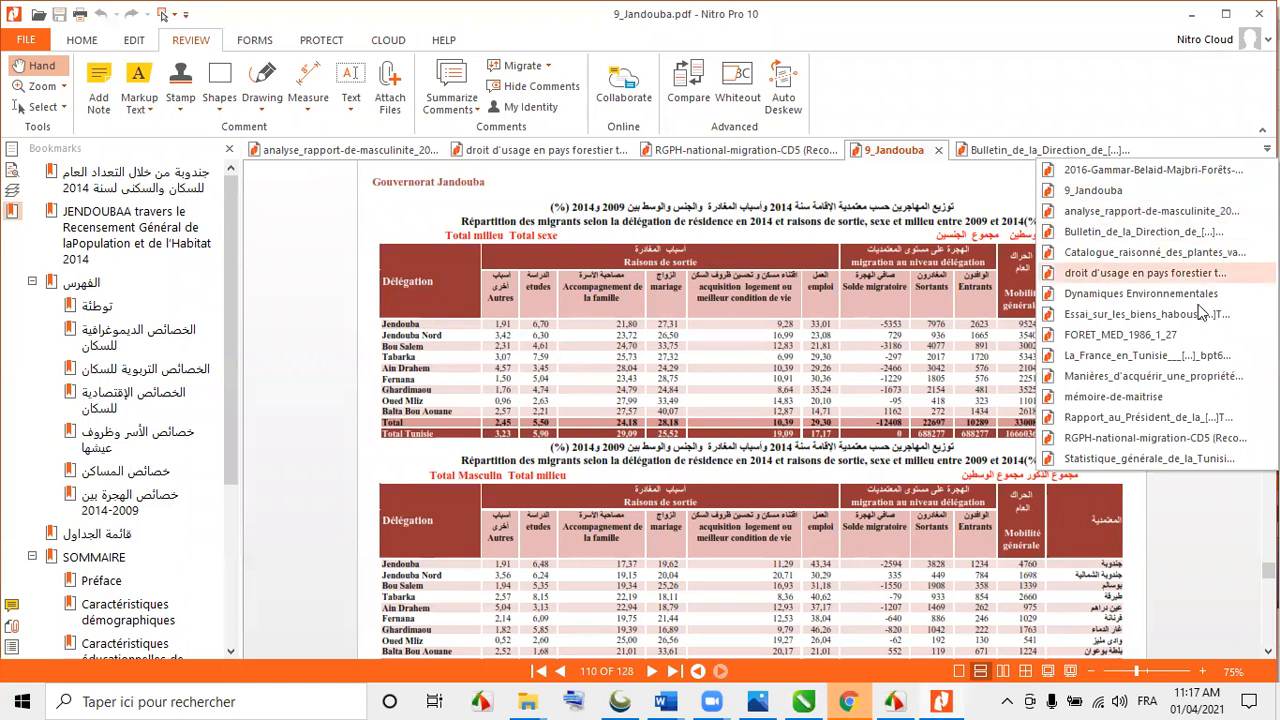
{"action": "left_click", "coordinate": [938, 700]}
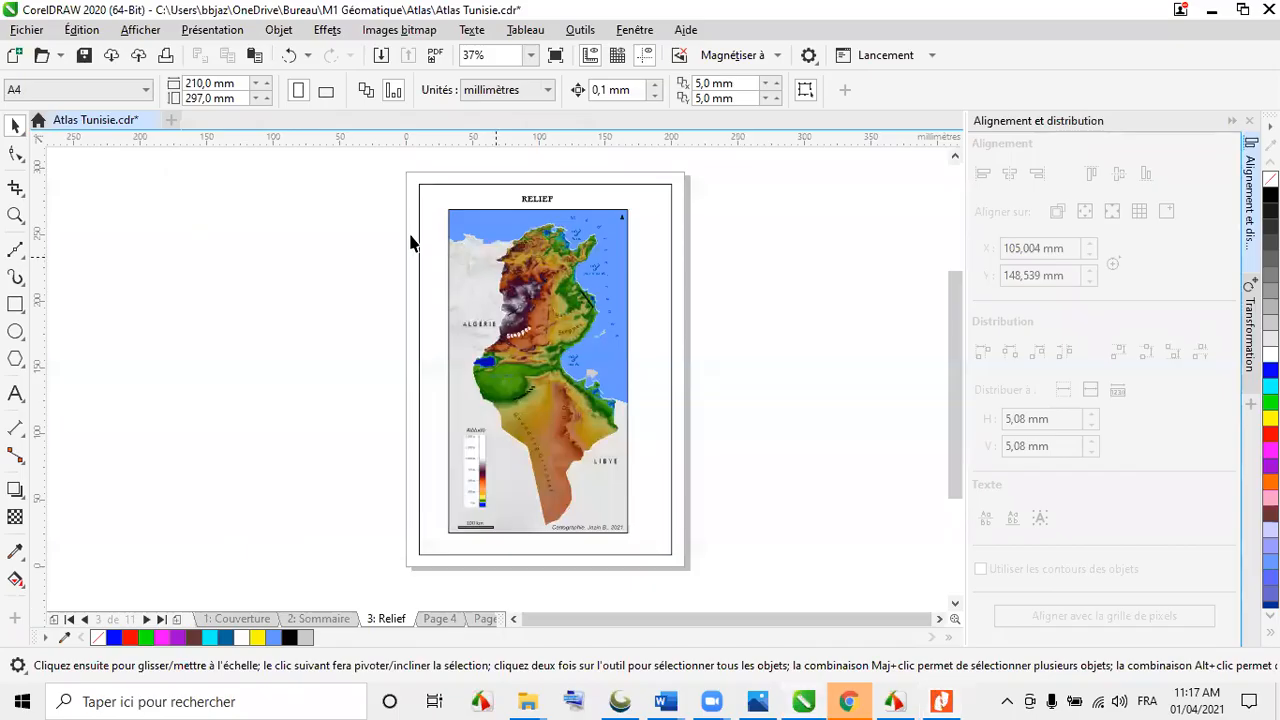
{"action": "left_click", "coordinate": [83, 35]}
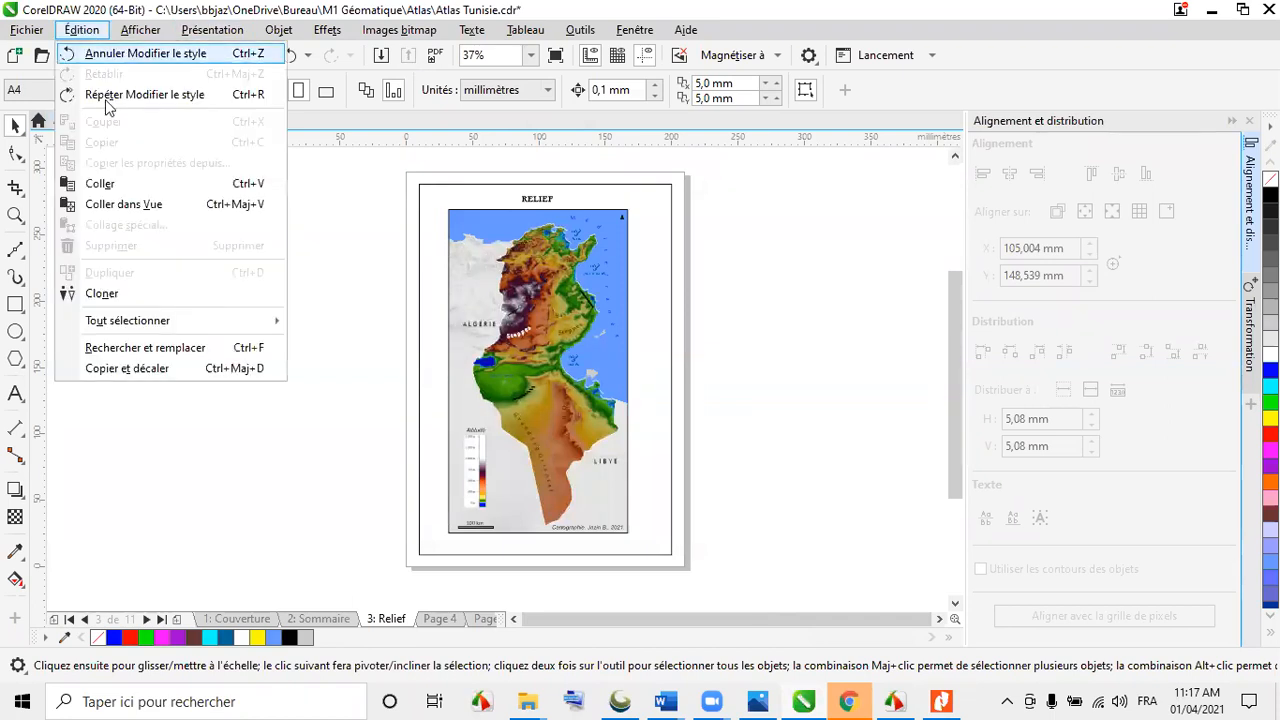
{"action": "mouse_move", "coordinate": [38, 31]}
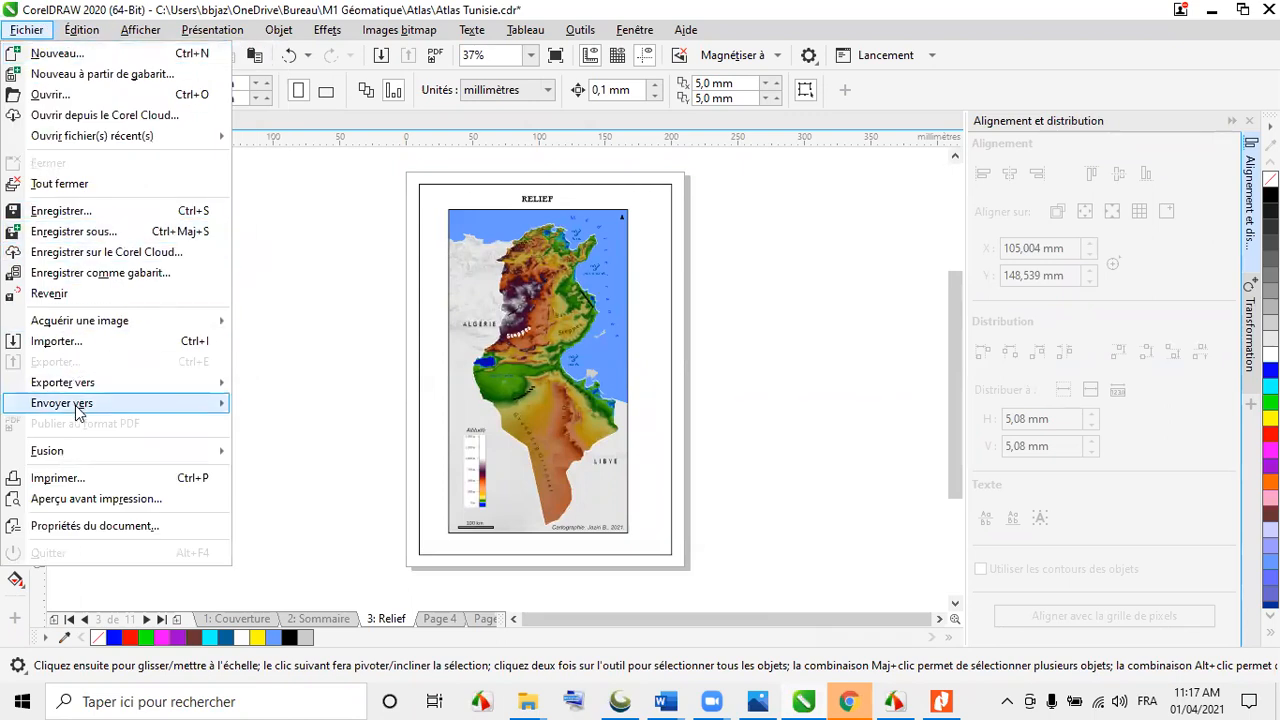
{"action": "mouse_move", "coordinate": [75, 386]}
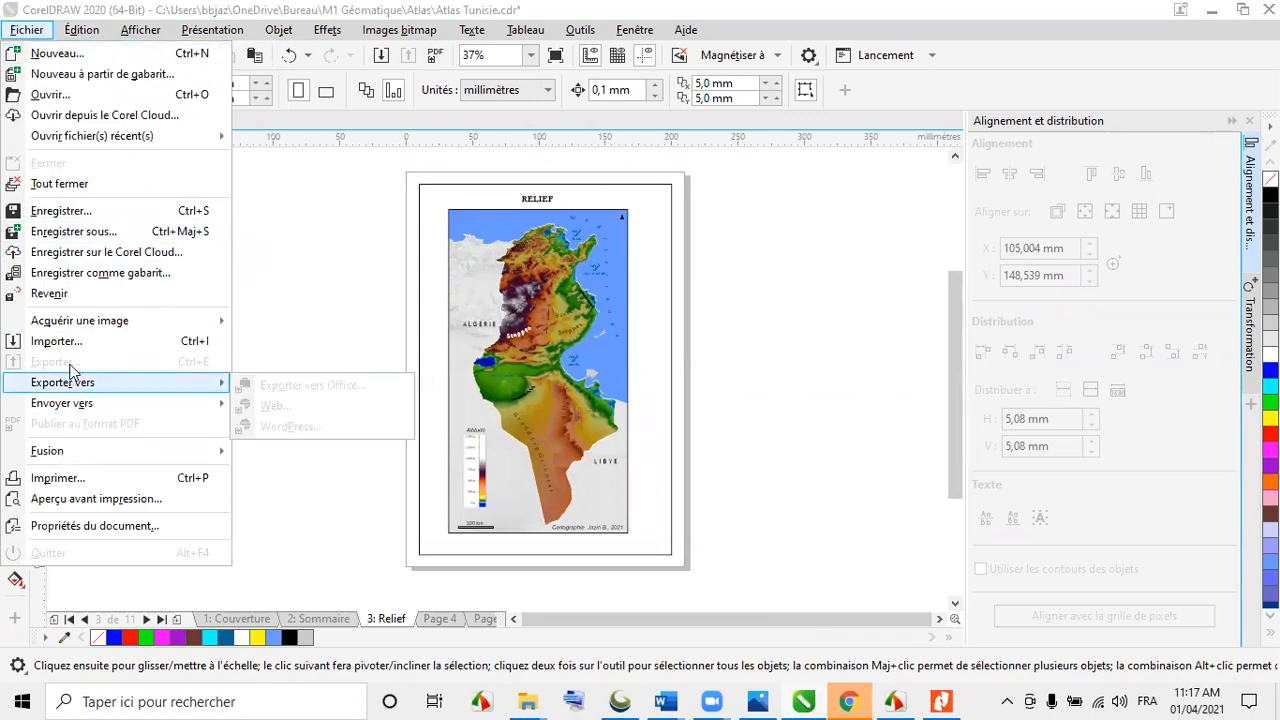
{"action": "left_click", "coordinate": [383, 150]}
- Save the Atlas Tunisie drawing
{"action": "left_click", "coordinate": [81, 56]}
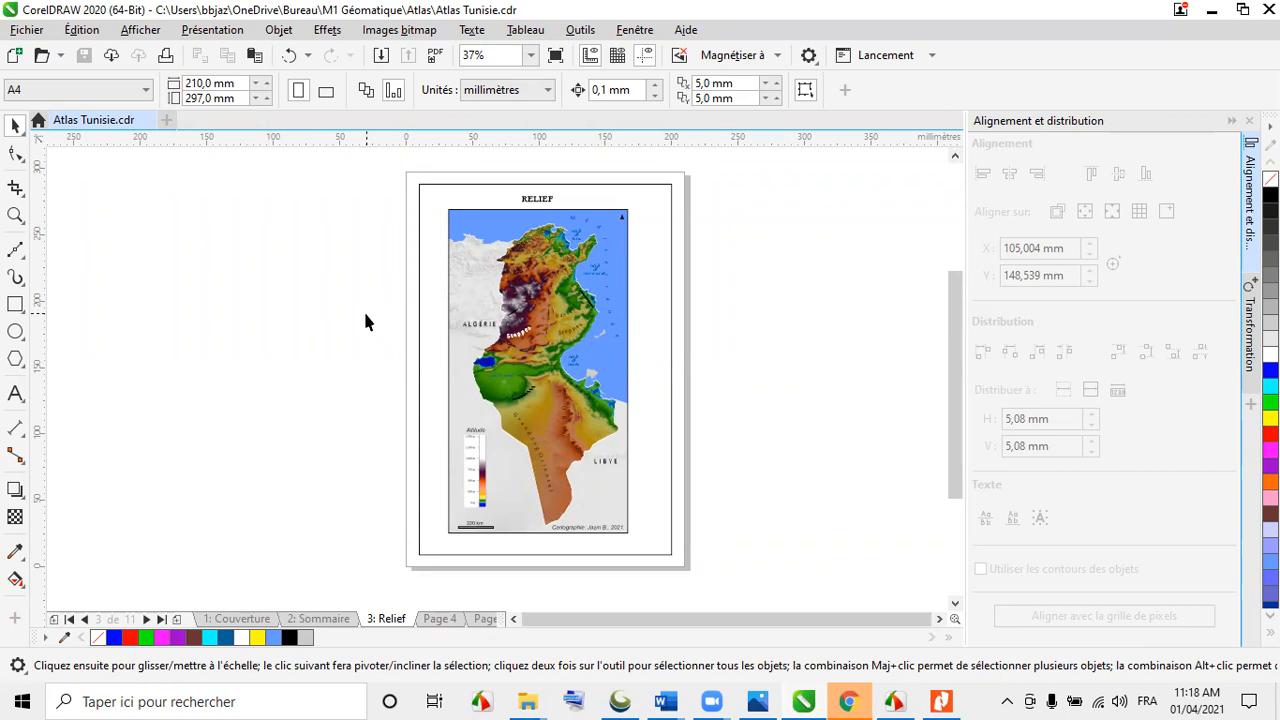
{"action": "right_click", "coordinate": [364, 270]}
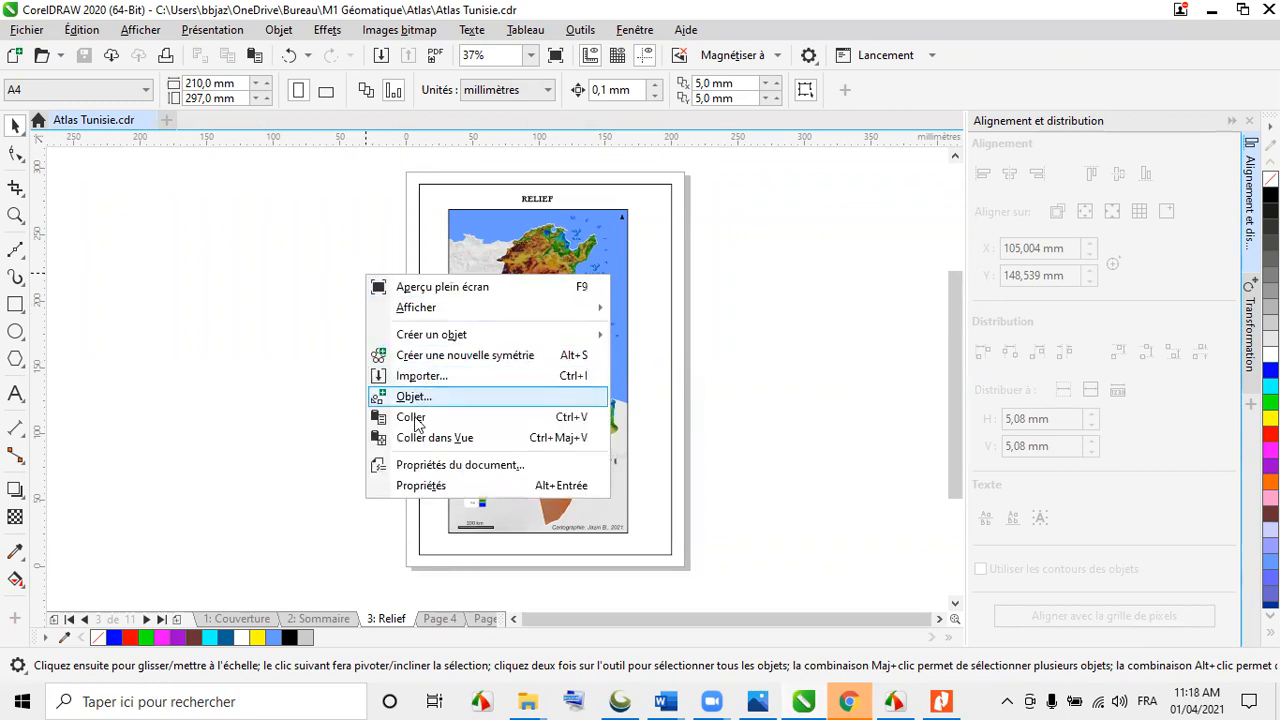
{"action": "left_click", "coordinate": [295, 415]}
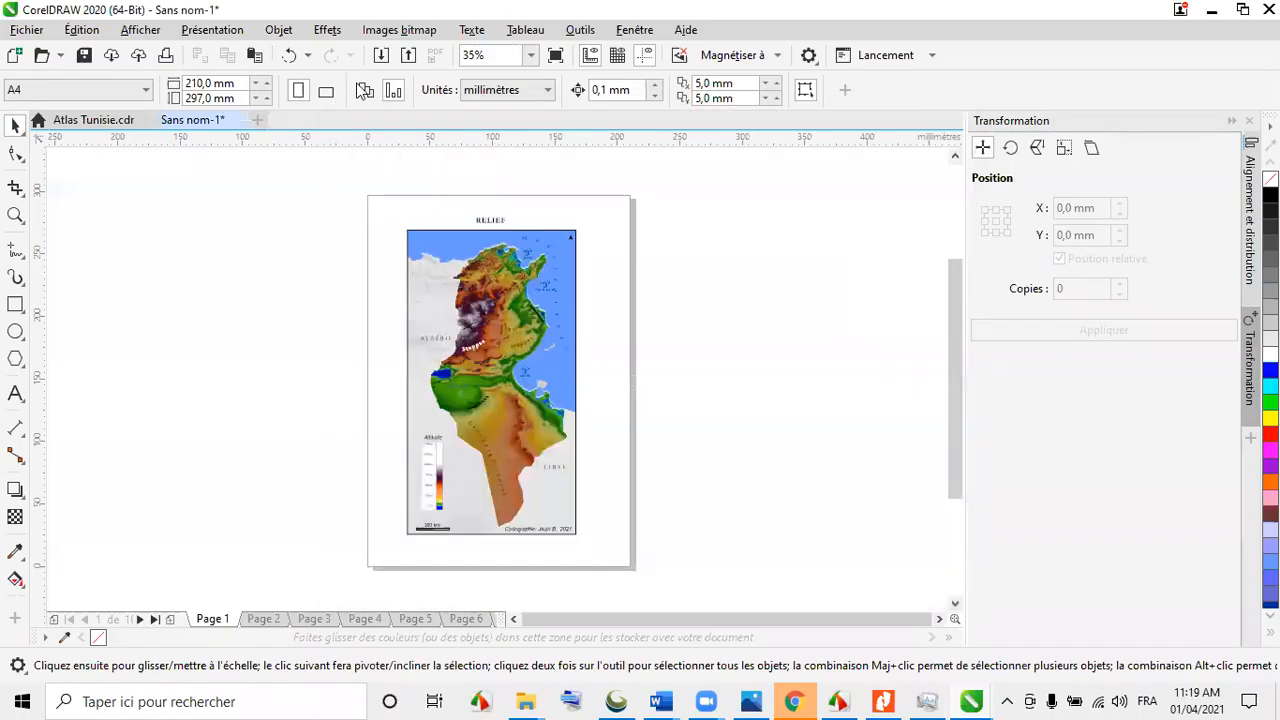
- Export the relief map as a 24-bit RGB PNG with transparency, named Relief, in the Atlas folder at a resolution of 500
{"action": "left_click", "coordinate": [408, 55]}
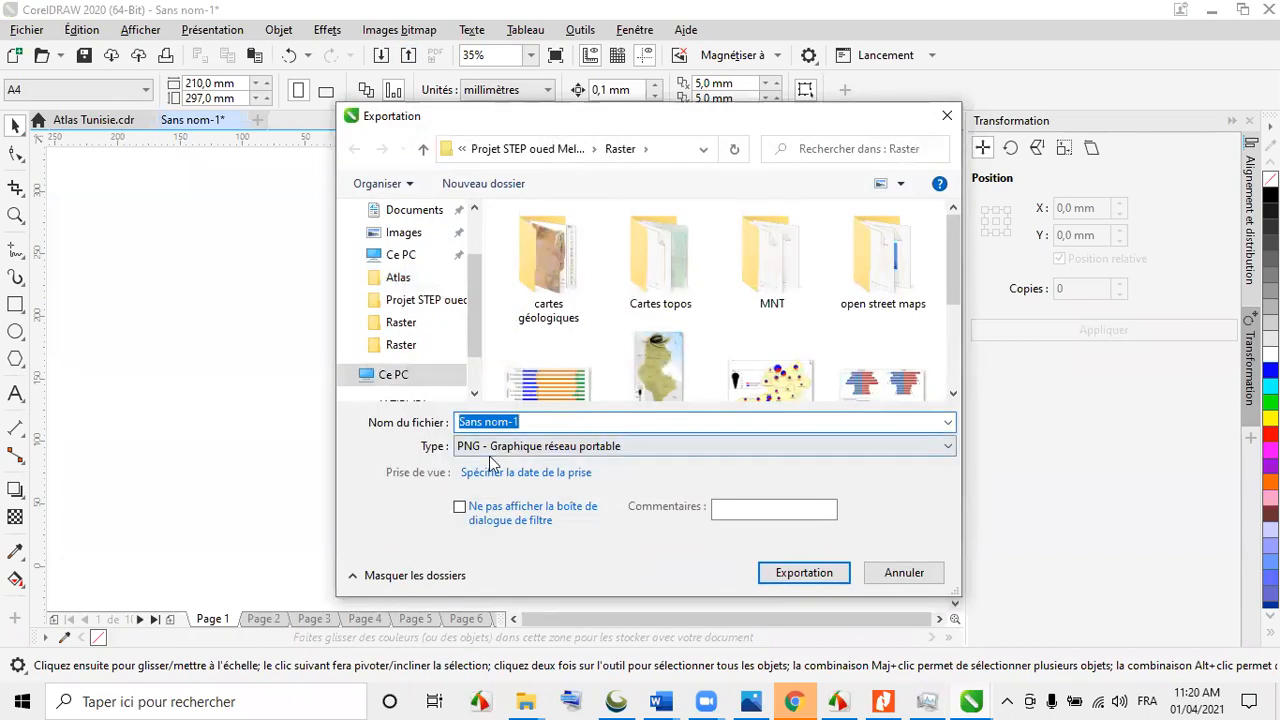
{"action": "left_click", "coordinate": [746, 446]}
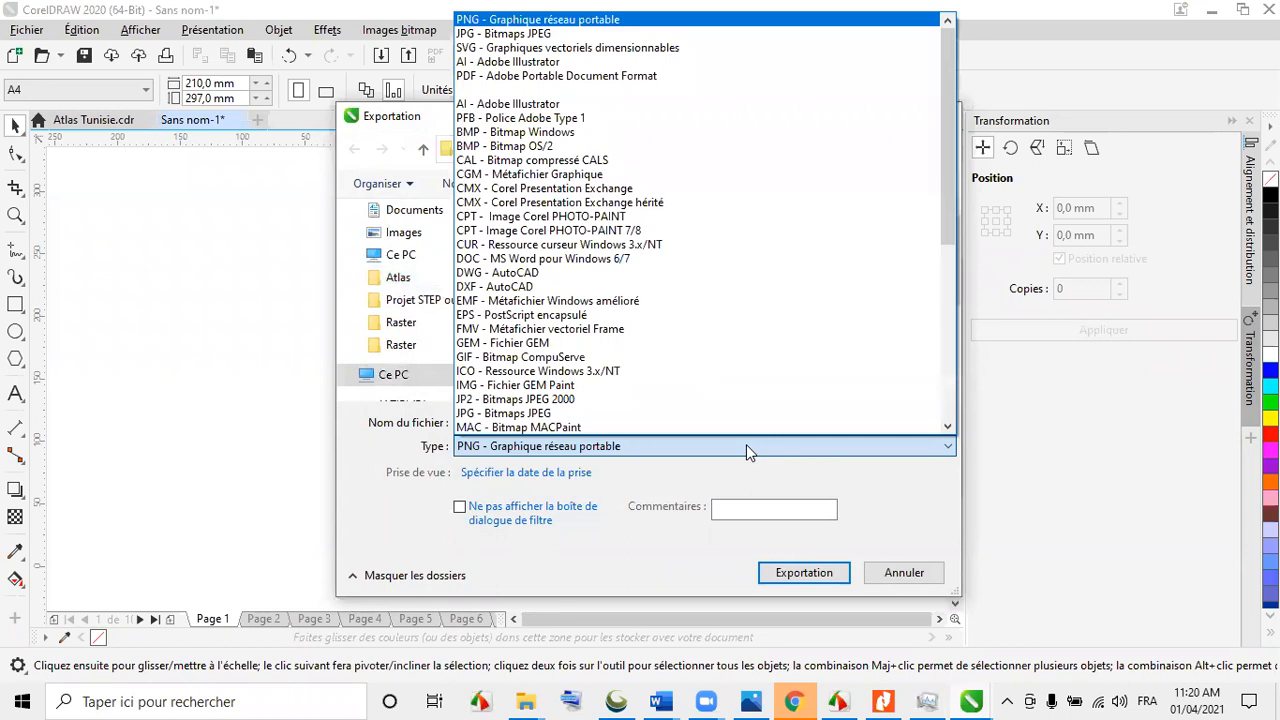
{"action": "left_click", "coordinate": [746, 446]}
{"action": "left_click", "coordinate": [506, 428]}
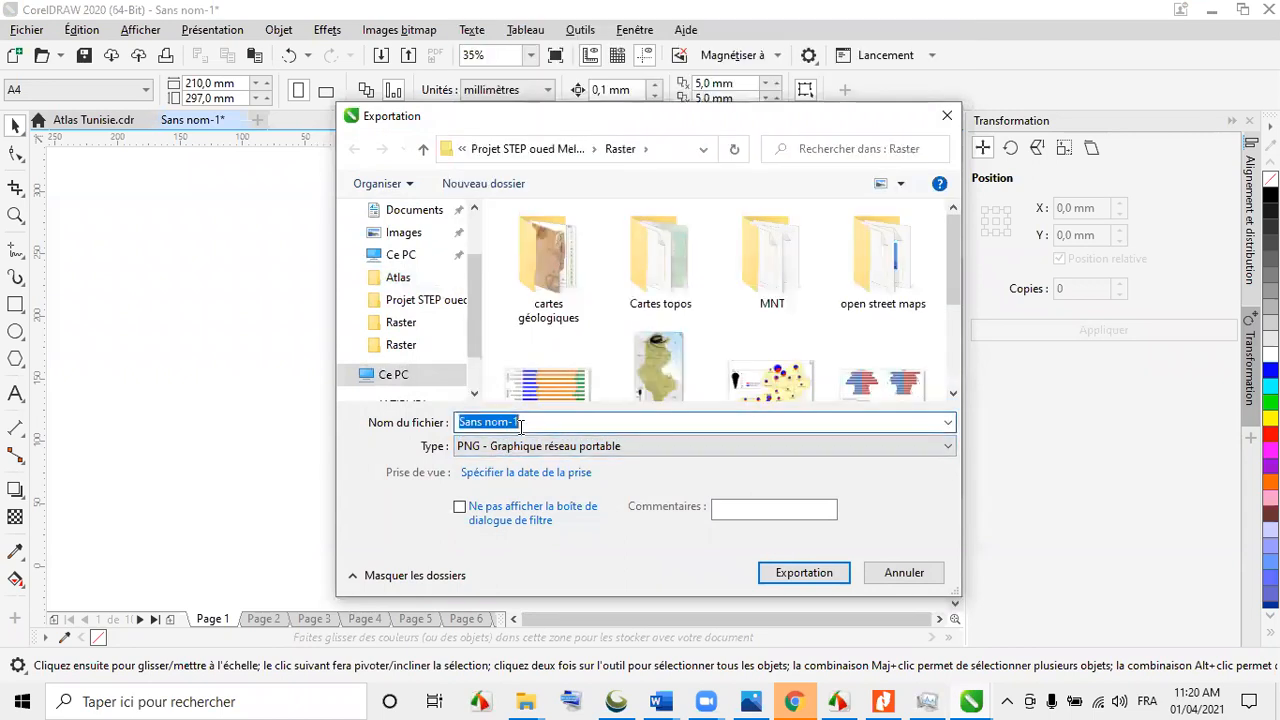
{"action": "left_click", "coordinate": [398, 277]}
{"action": "left_click", "coordinate": [521, 422]}
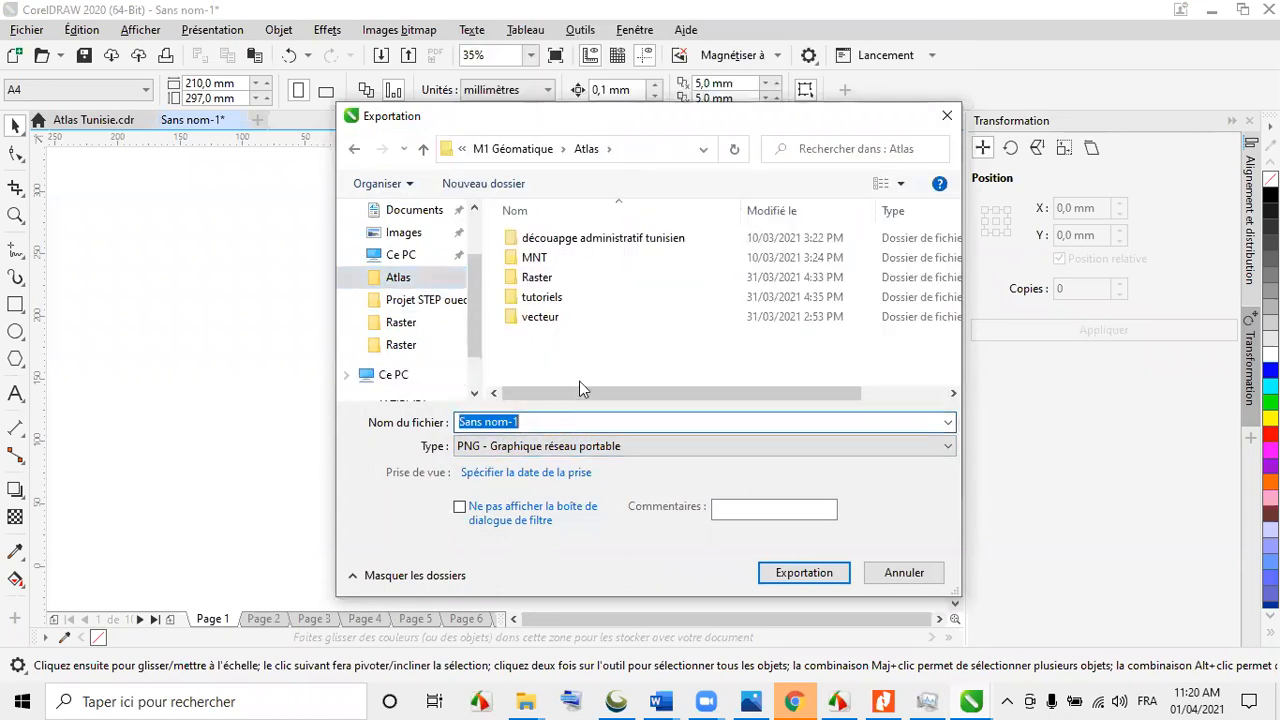
{"action": "type", "text": "Ra"}
{"action": "key", "text": "BackSpace"}
{"action": "type", "text": "elief"}
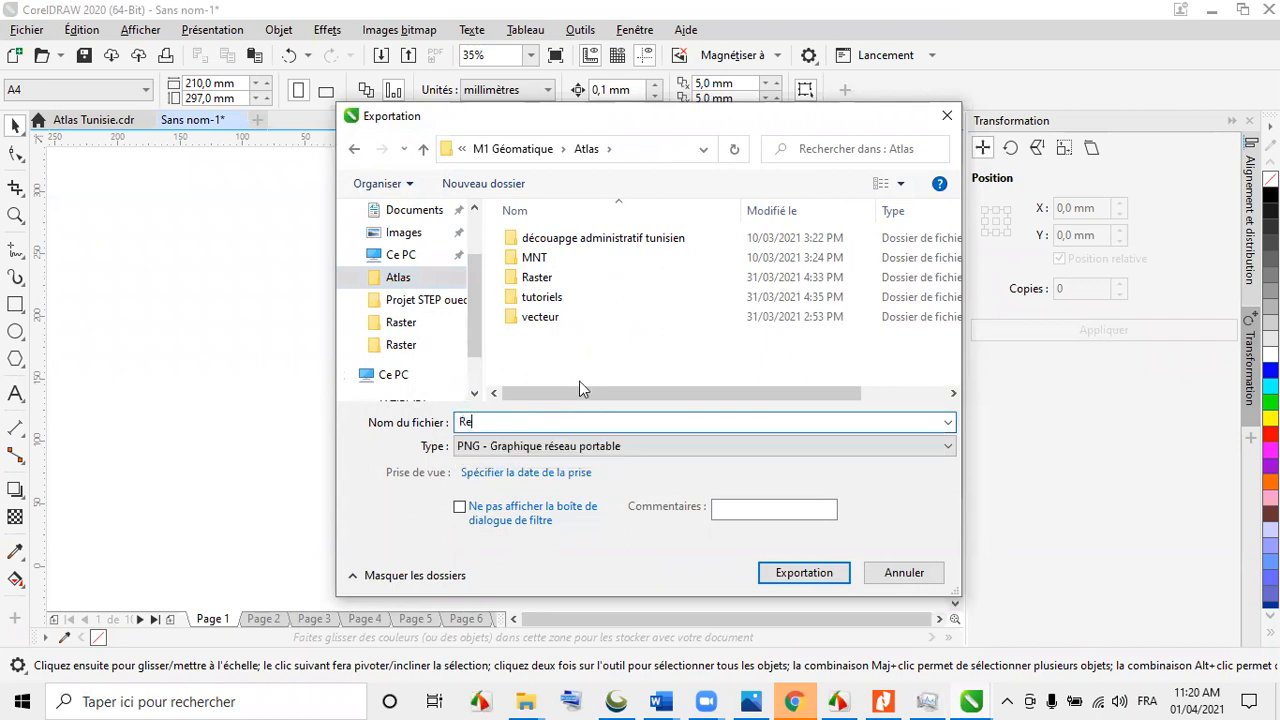
{"action": "left_click", "coordinate": [800, 572]}
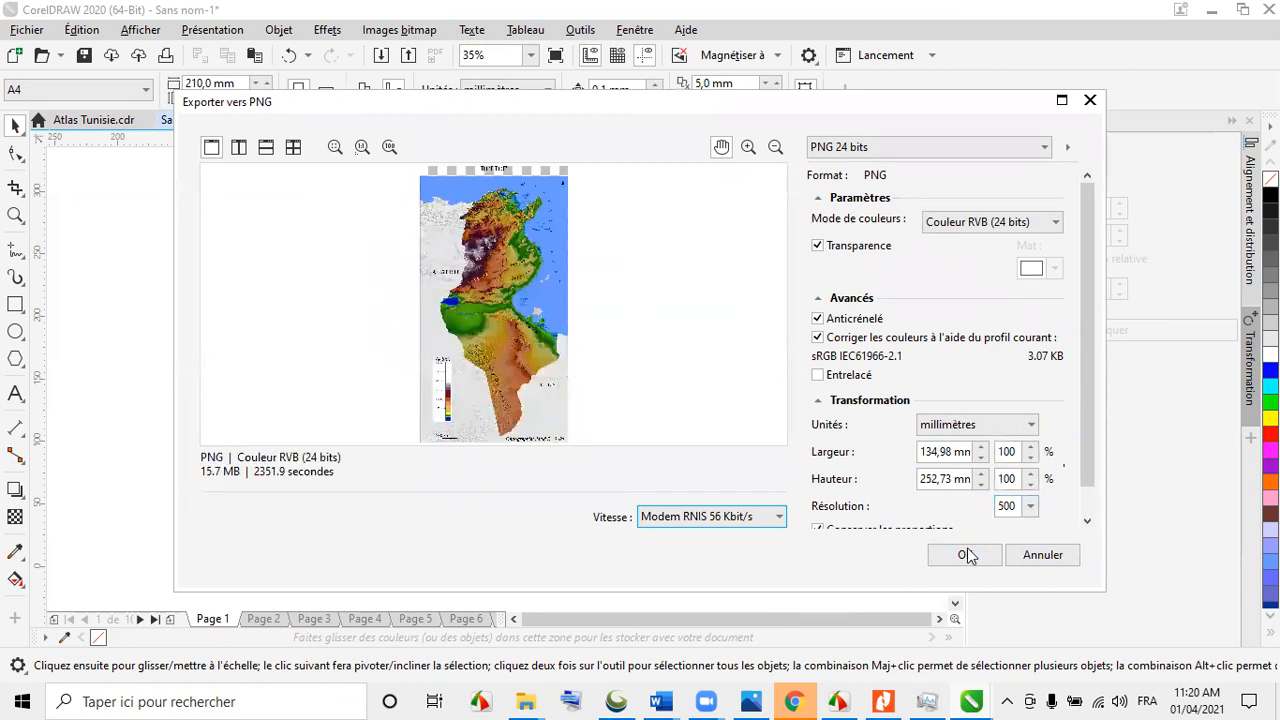
{"action": "left_click", "coordinate": [966, 555]}
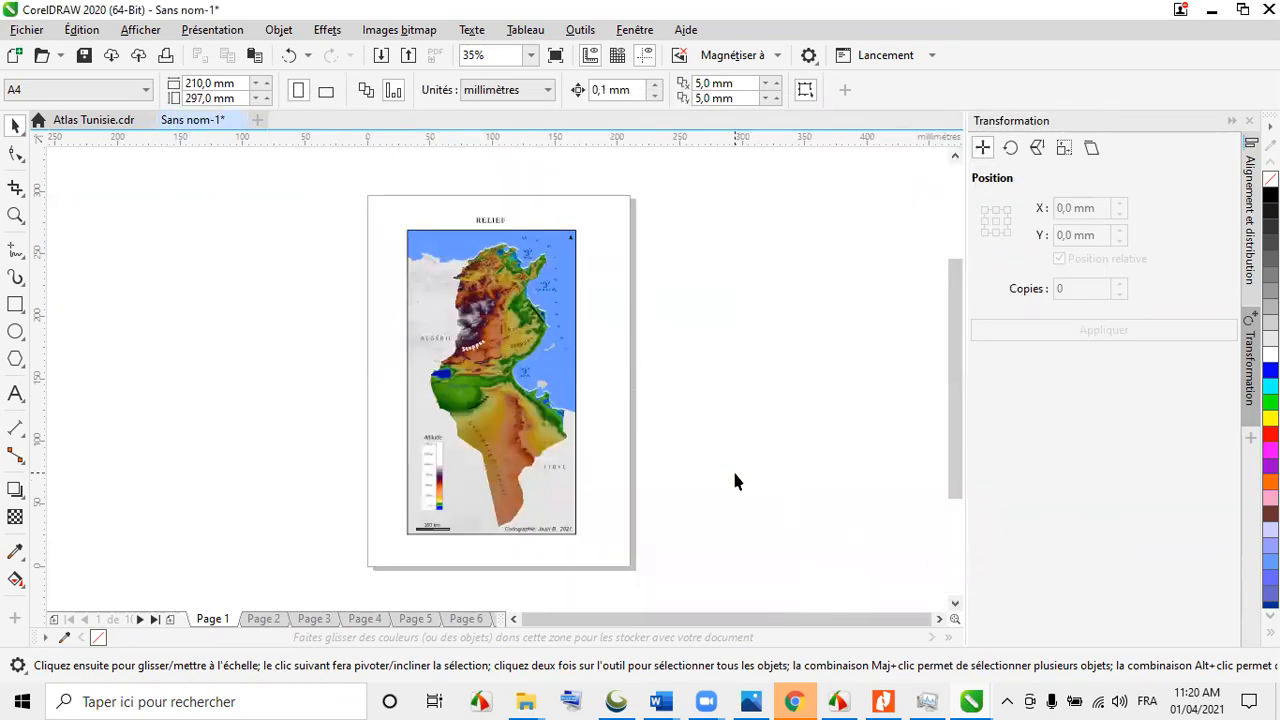
- Switch to File Explorer and open the exported Relief PNG from the Atlas folder in Photos
{"action": "mouse_move", "coordinate": [528, 700]}
{"action": "left_click", "coordinate": [358, 655]}
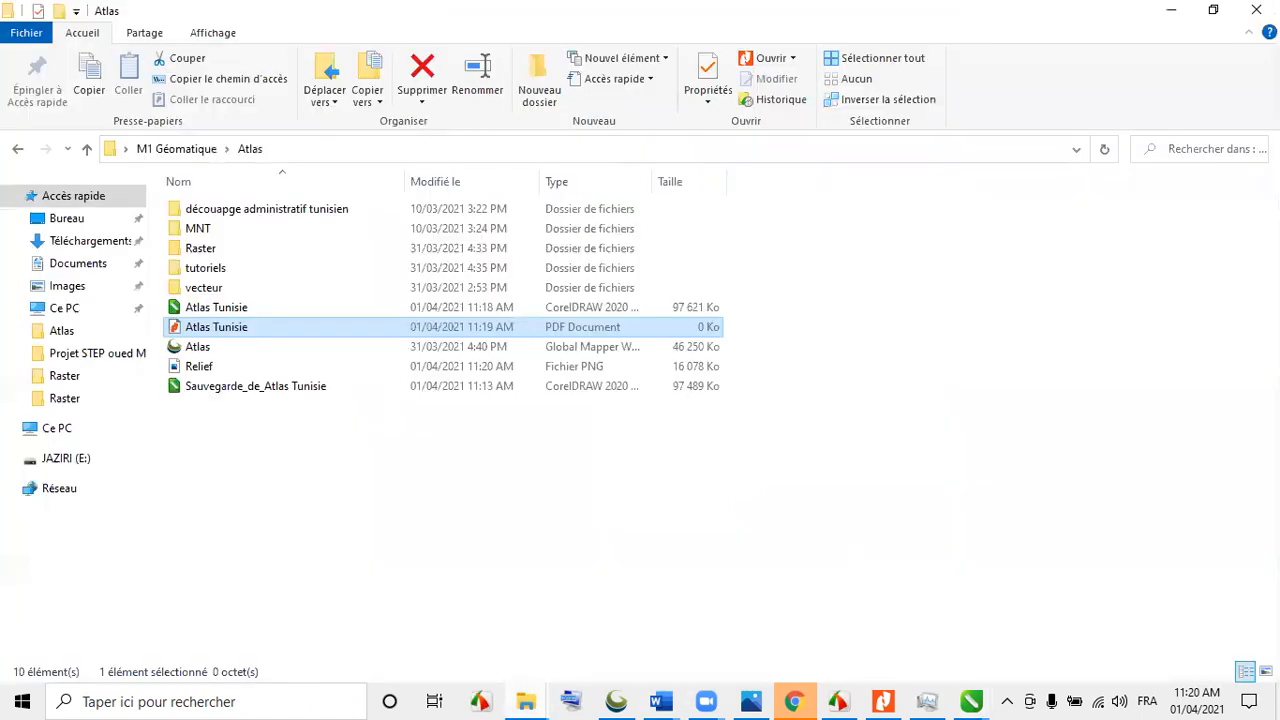
{"action": "left_click", "coordinate": [245, 372]}
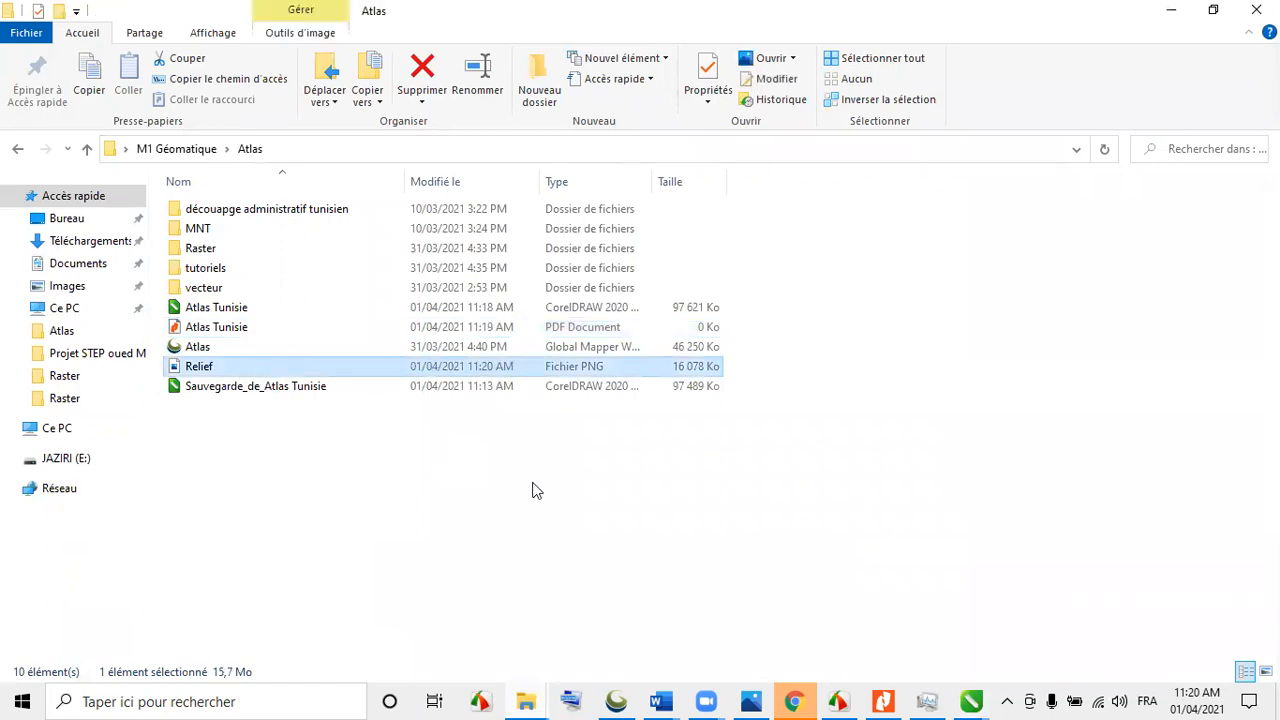
{"action": "key", "text": "Return"}
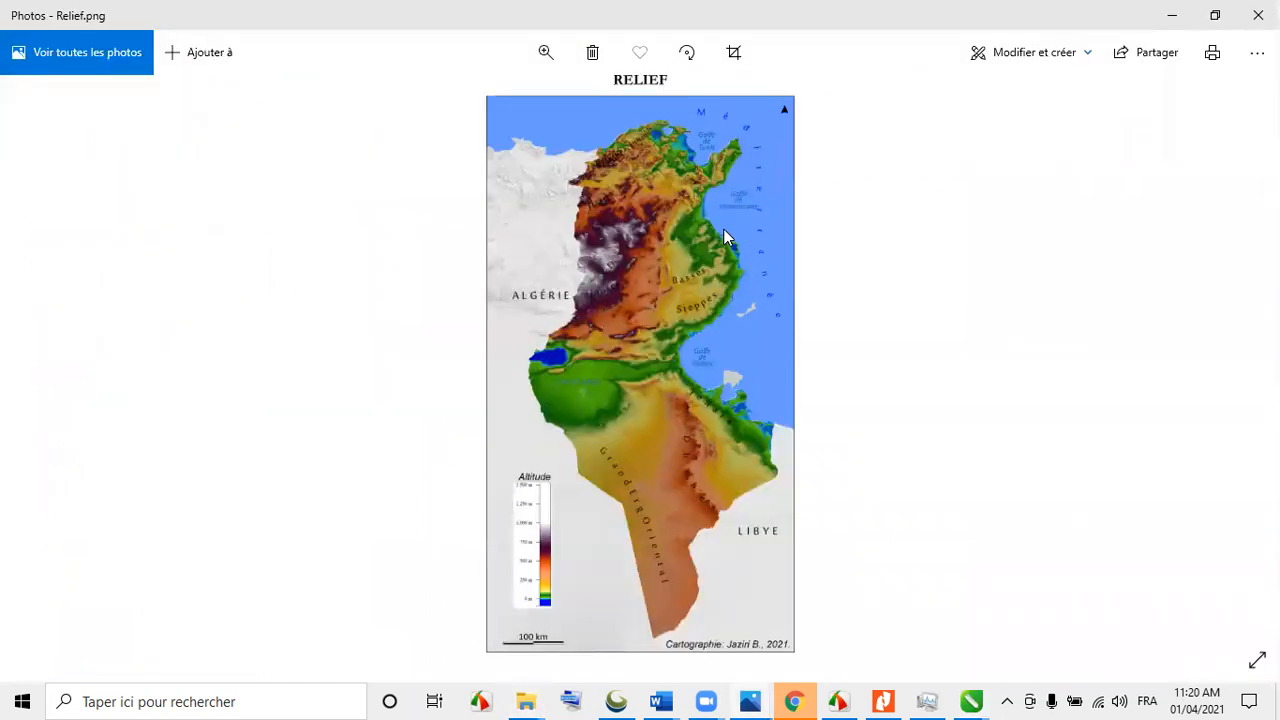
- Examine the exported relief map up close for image quality and label legibility, from the northern gulfs down to the southern tip
{"action": "scroll", "coordinate": [727, 238], "scroll_direction": "up", "scroll_amount": 5}
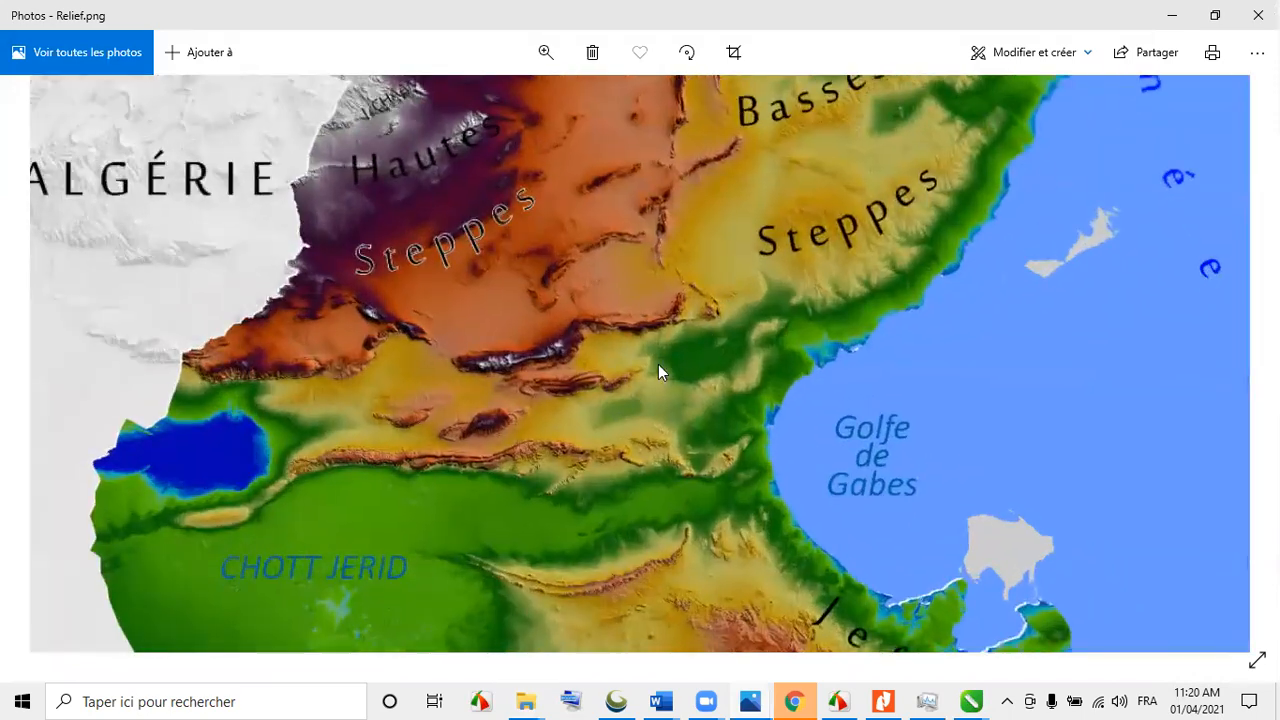
{"action": "left_click_drag", "start_coordinate": [750, 205], "coordinate": [738, 583]}
{"action": "left_click_drag", "start_coordinate": [740, 283], "coordinate": [738, 563]}
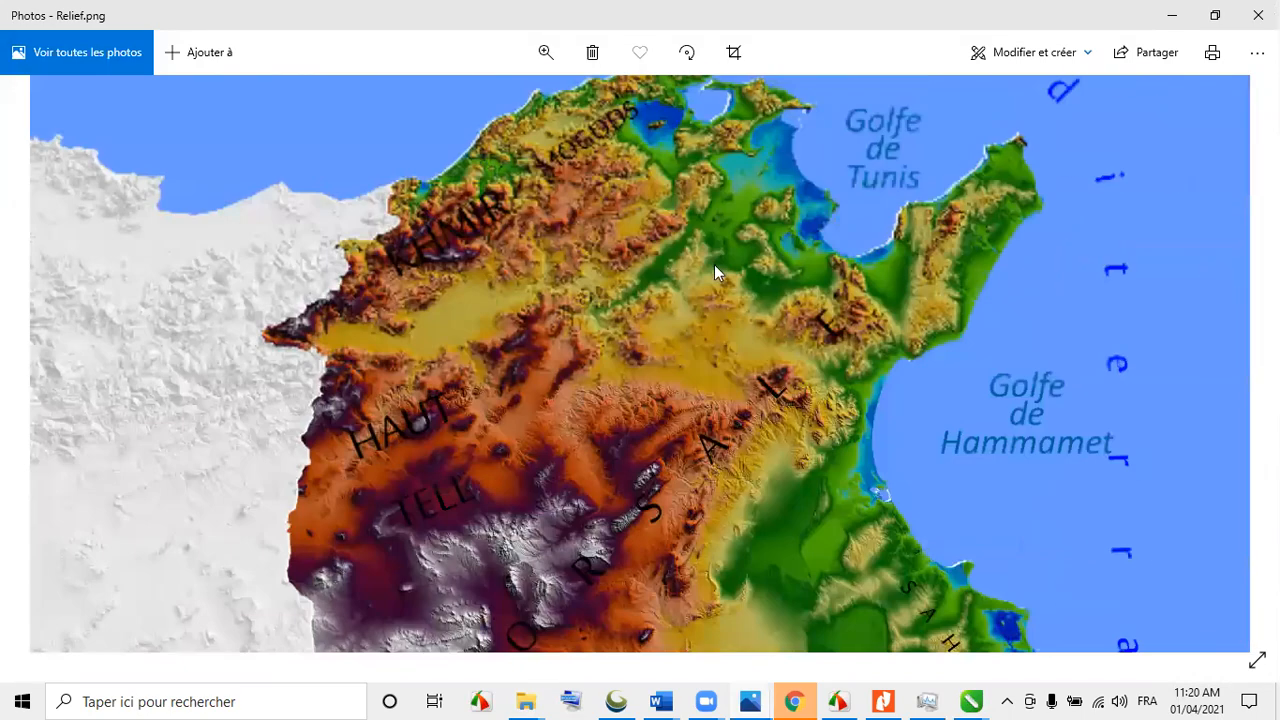
{"action": "left_click_drag", "start_coordinate": [708, 506], "coordinate": [690, 310]}
{"action": "mouse_move", "coordinate": [745, 635]}
{"action": "left_mouse_down"}
{"action": "mouse_move", "coordinate": [722, 390]}
{"action": "mouse_move", "coordinate": [632, 150]}
{"action": "mouse_move", "coordinate": [628, 85]}
{"action": "left_mouse_up"}
{"action": "left_click_drag", "start_coordinate": [700, 530], "coordinate": [672, 80]}
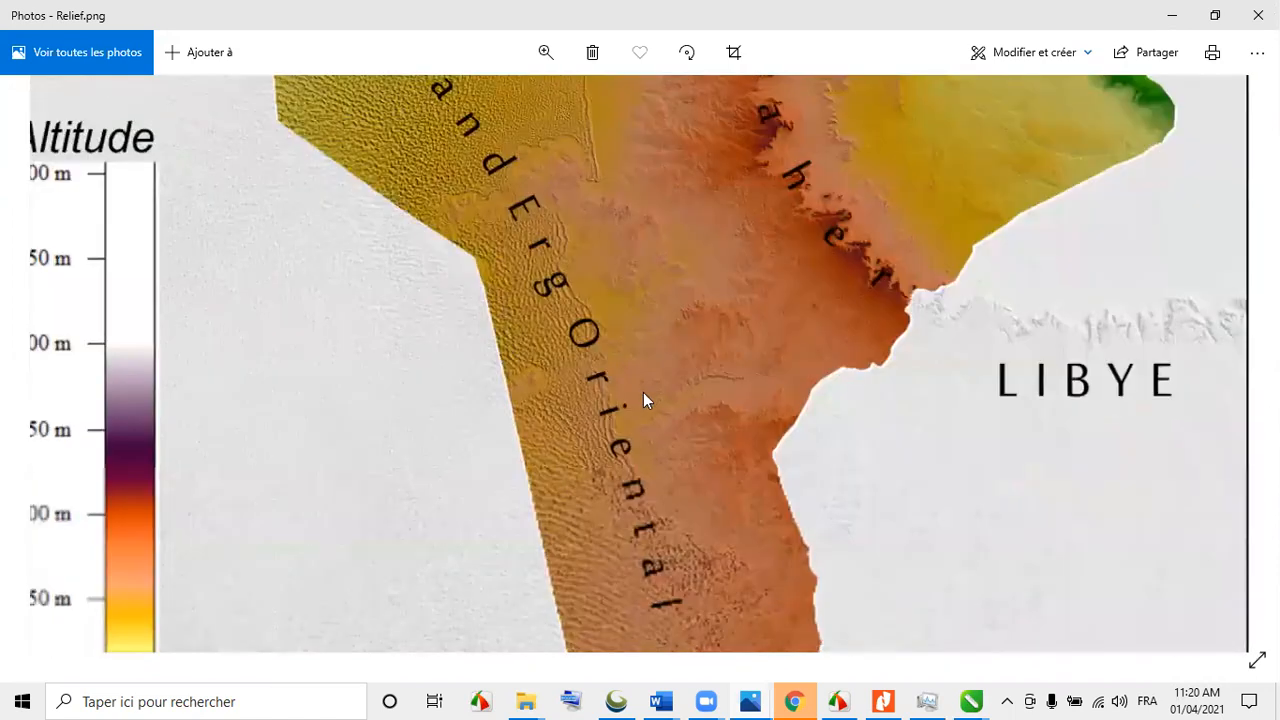